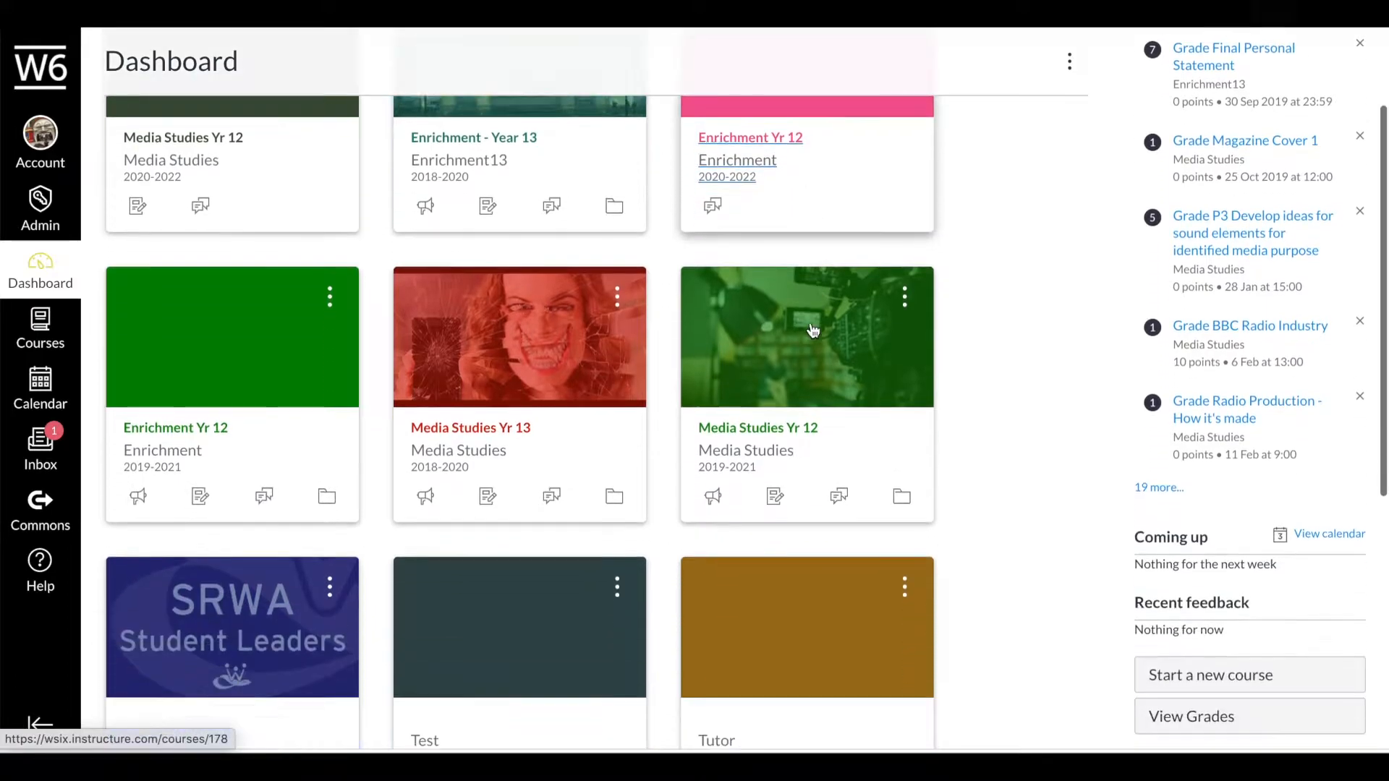
Open the assignments list of the Test Course.
{"action": "scroll", "coordinate": [469, 509], "scroll_direction": "down", "scroll_amount": 2}
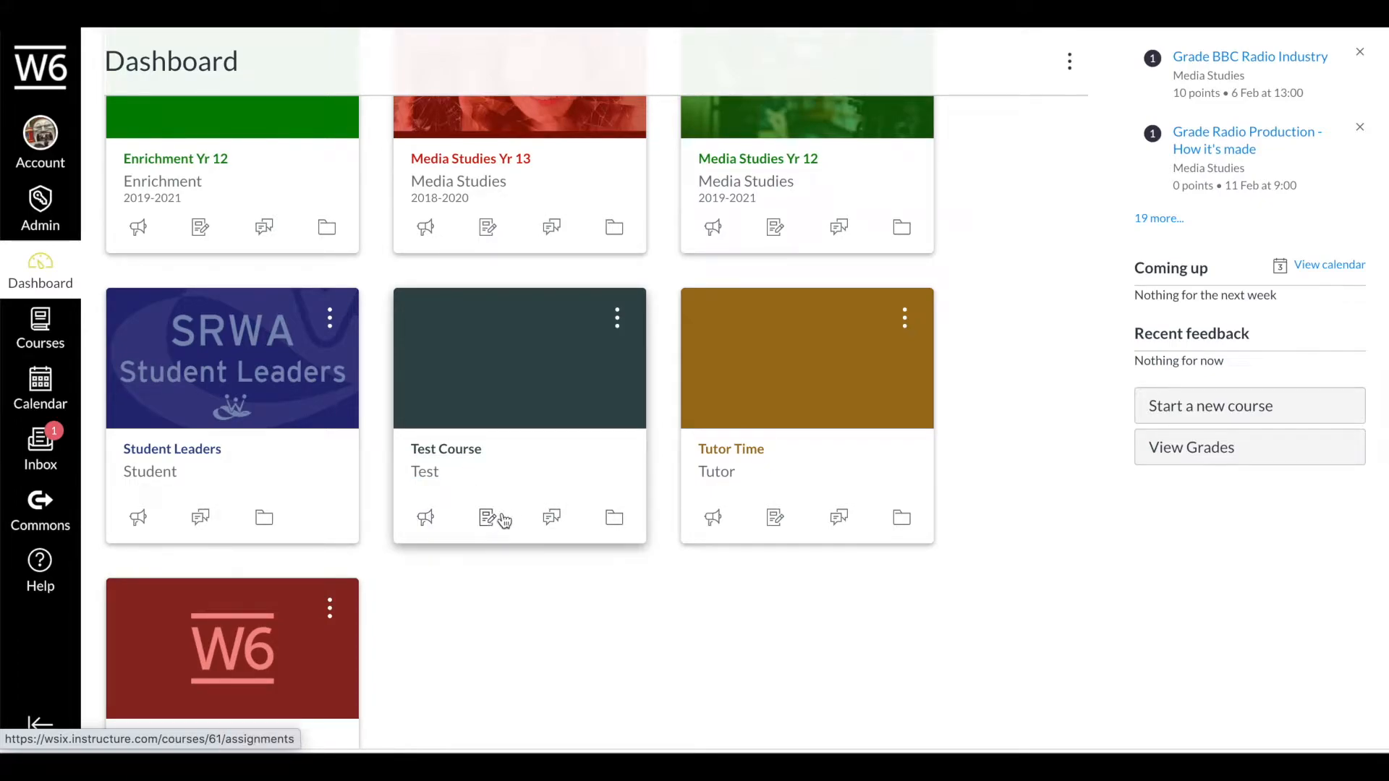
{"action": "left_click", "coordinate": [434, 452]}
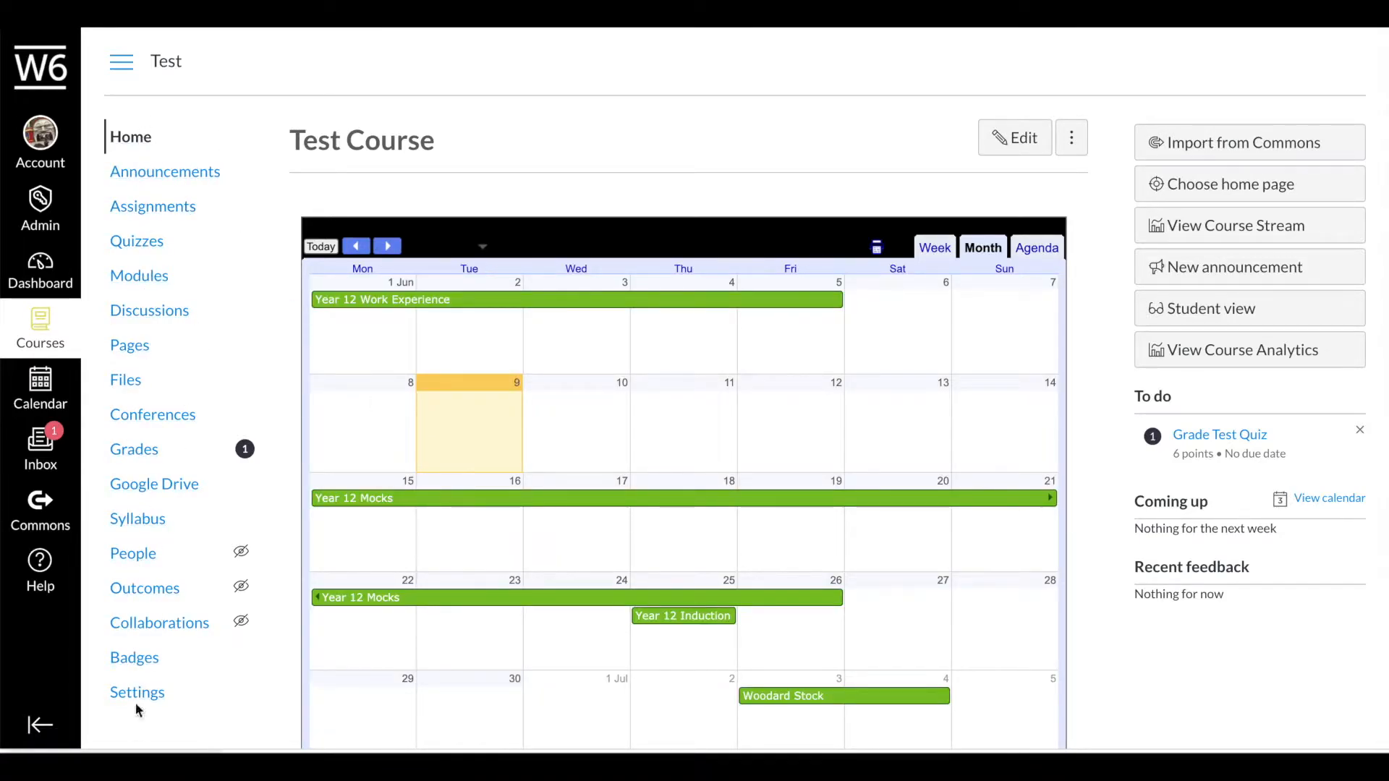
{"action": "left_click", "coordinate": [169, 215]}
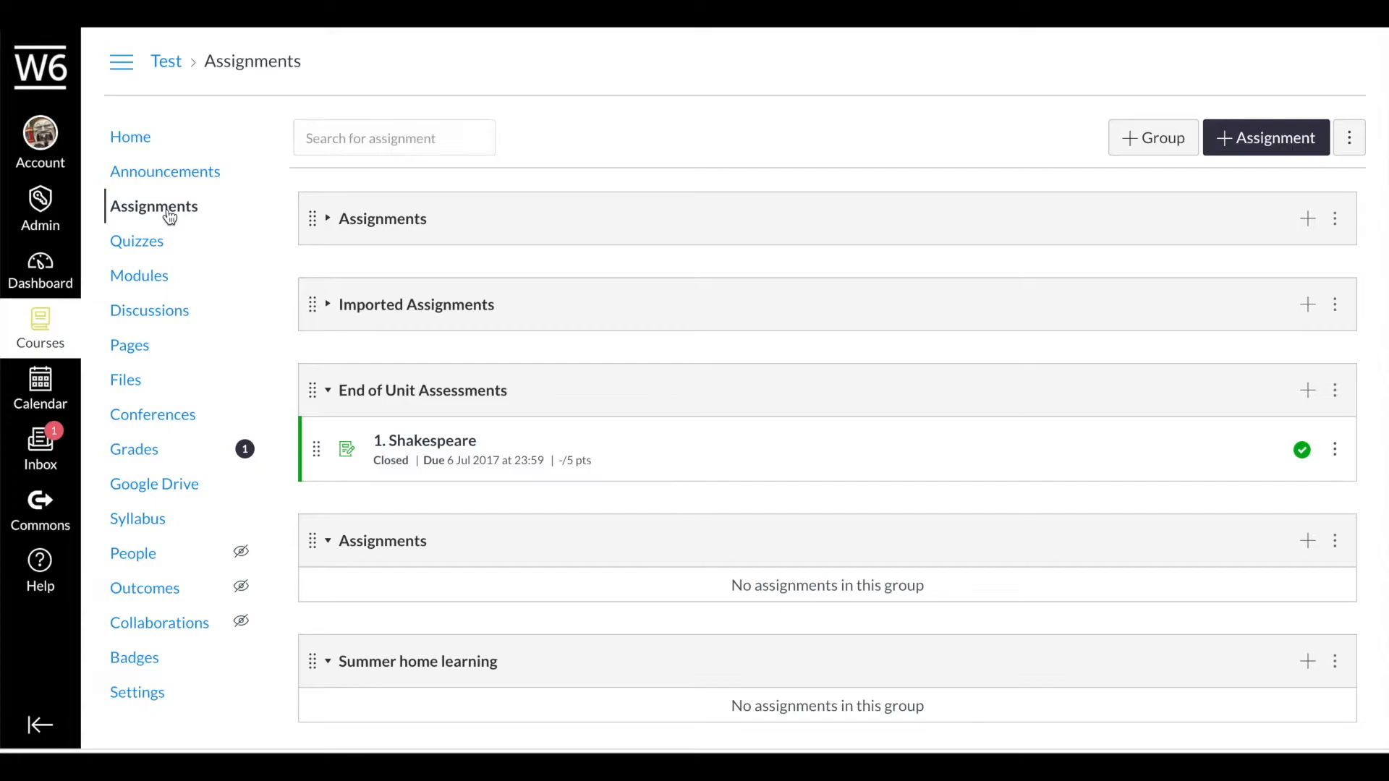
Collapse the End of Unit Assessments, Summer home learning, Weekly Topic Test and second Assignments groups.
{"action": "left_click", "coordinate": [326, 394]}
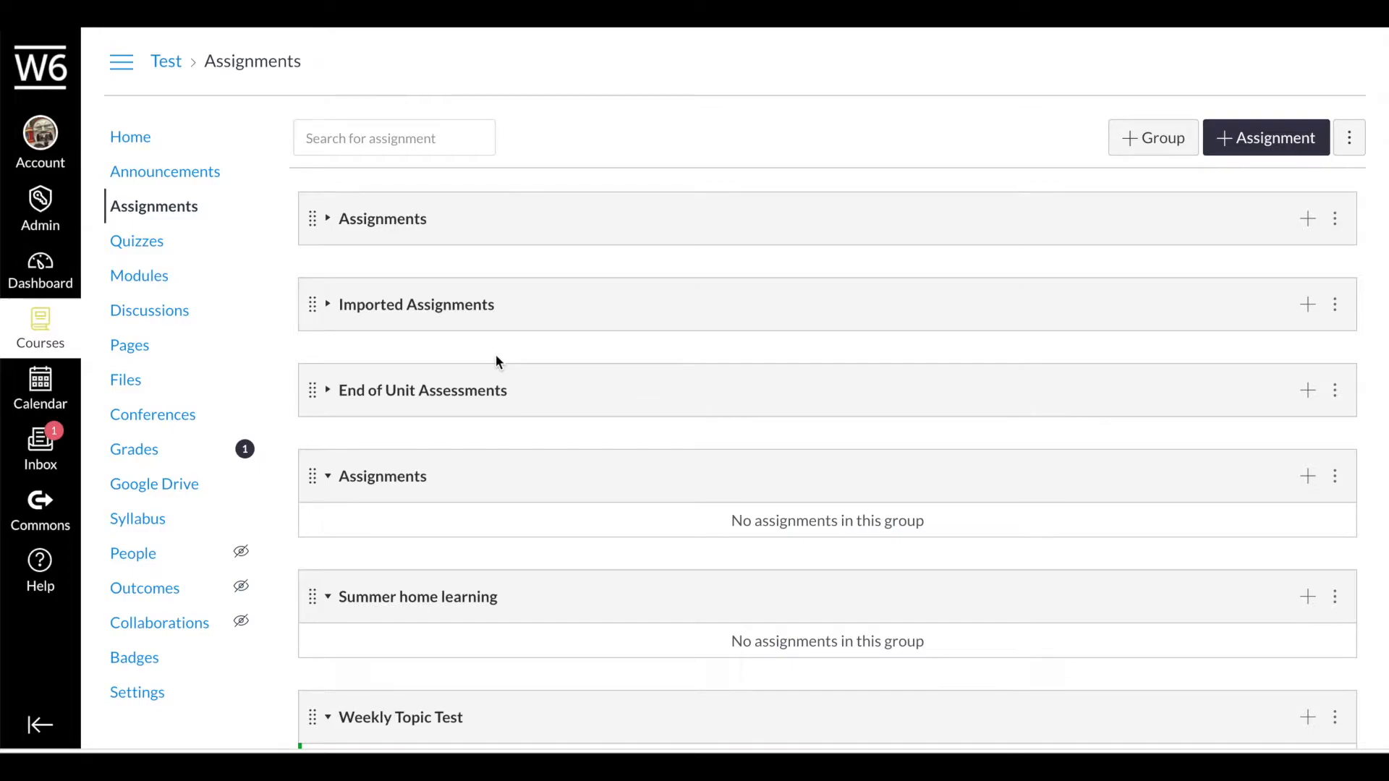
{"action": "left_click", "coordinate": [325, 601]}
{"action": "left_click", "coordinate": [330, 484]}
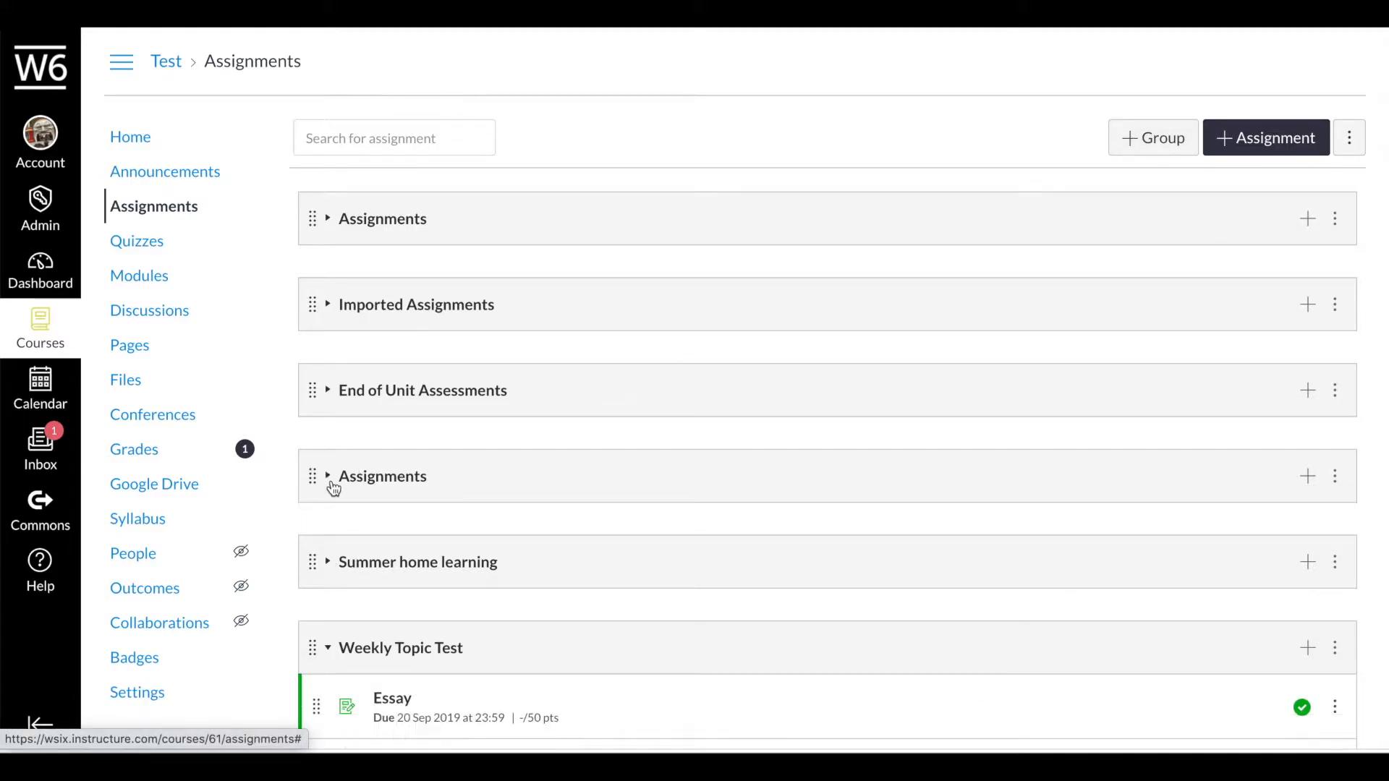
{"action": "left_click", "coordinate": [326, 656]}
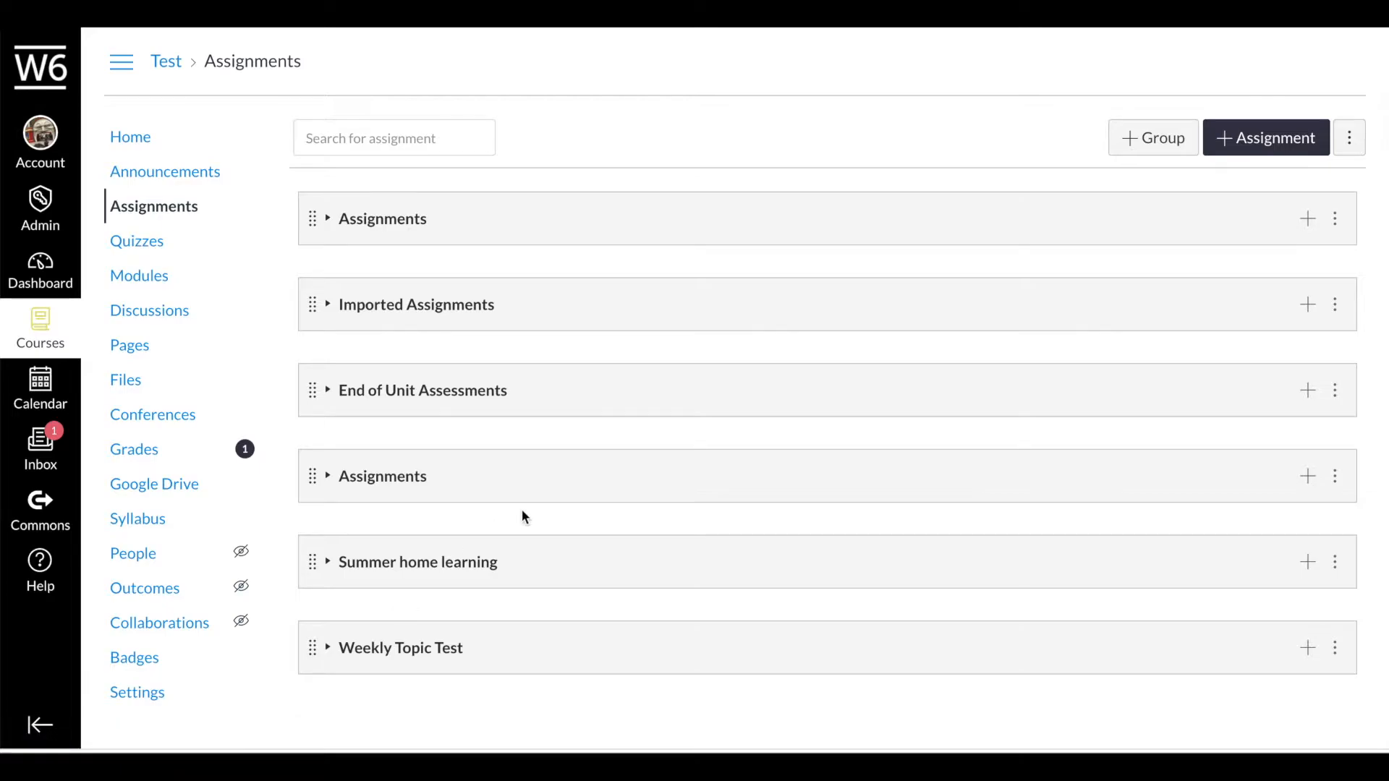
Add an assignment group named "Topic Tests" to the course and save it.
{"action": "left_click", "coordinate": [1134, 155]}
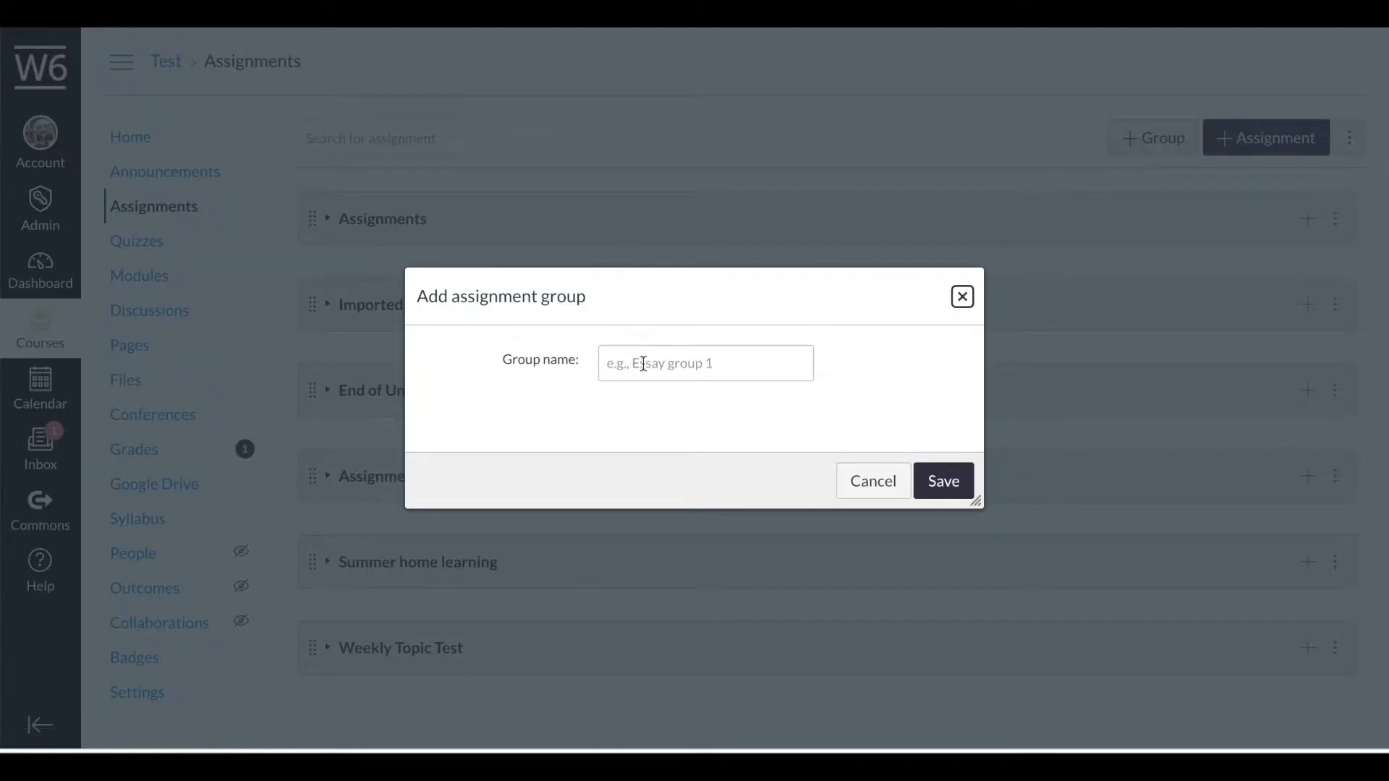
{"action": "left_click", "coordinate": [710, 367]}
{"action": "type", "text": "Topic Tests"}
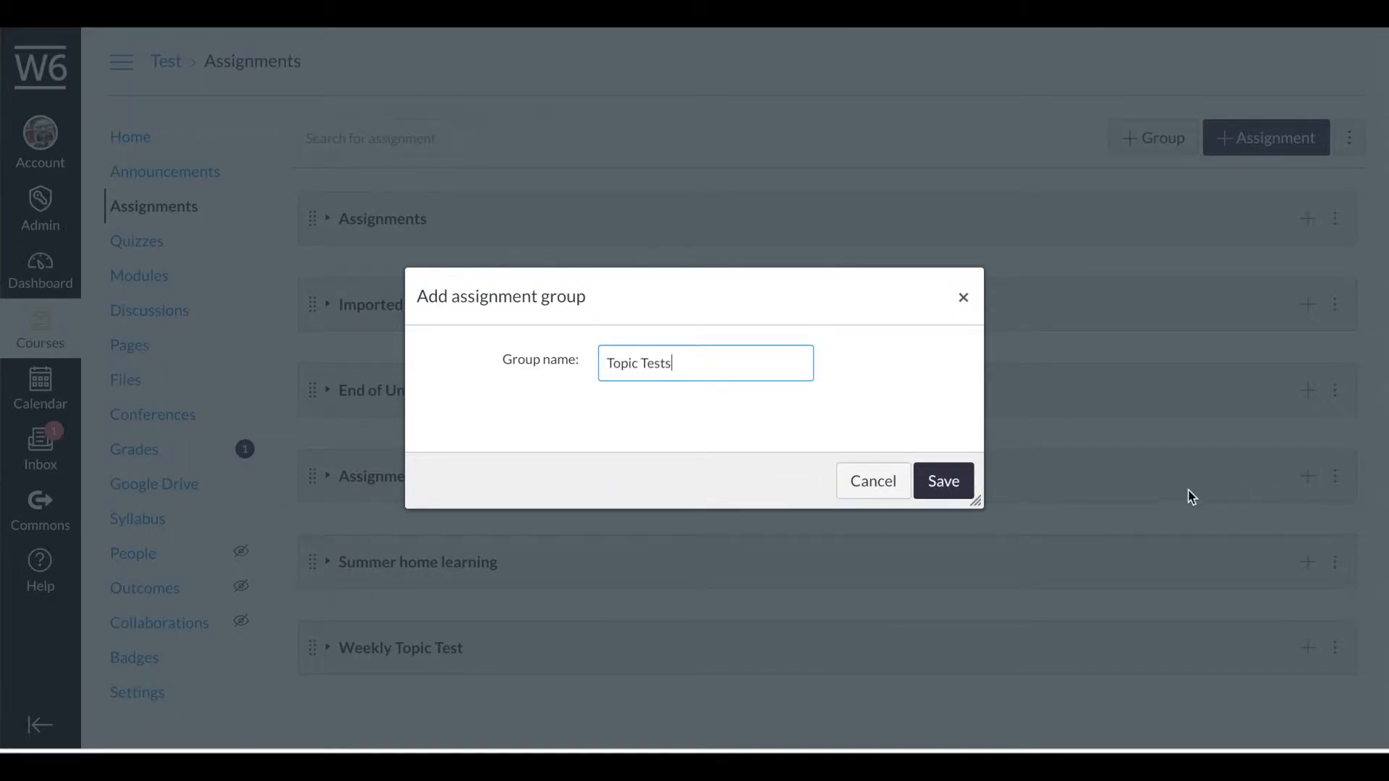
{"action": "left_click", "coordinate": [954, 479]}
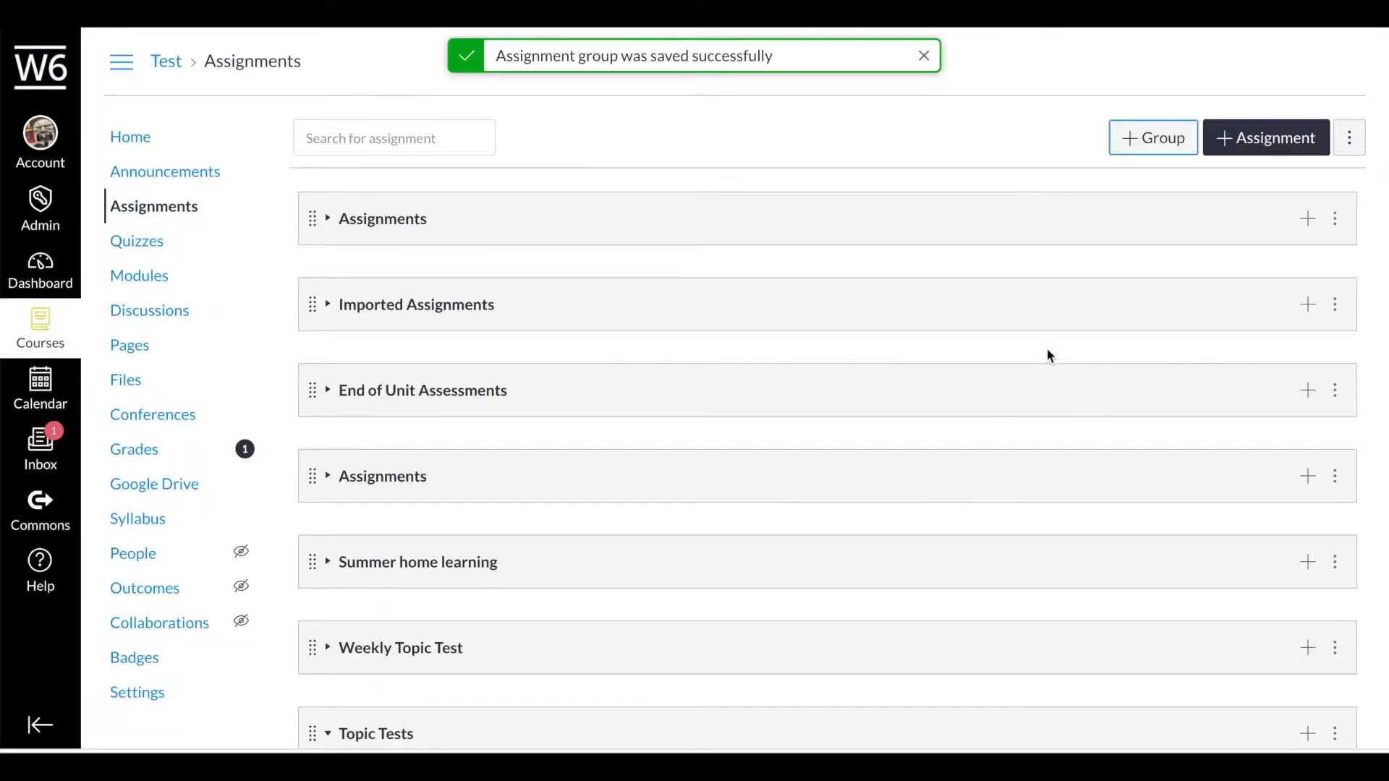
Add an assignment group named "End of Term Assessments" and save it.
{"action": "left_click", "coordinate": [1135, 143]}
{"action": "left_click", "coordinate": [622, 365]}
{"action": "type", "text": "End of Term Assessments"}
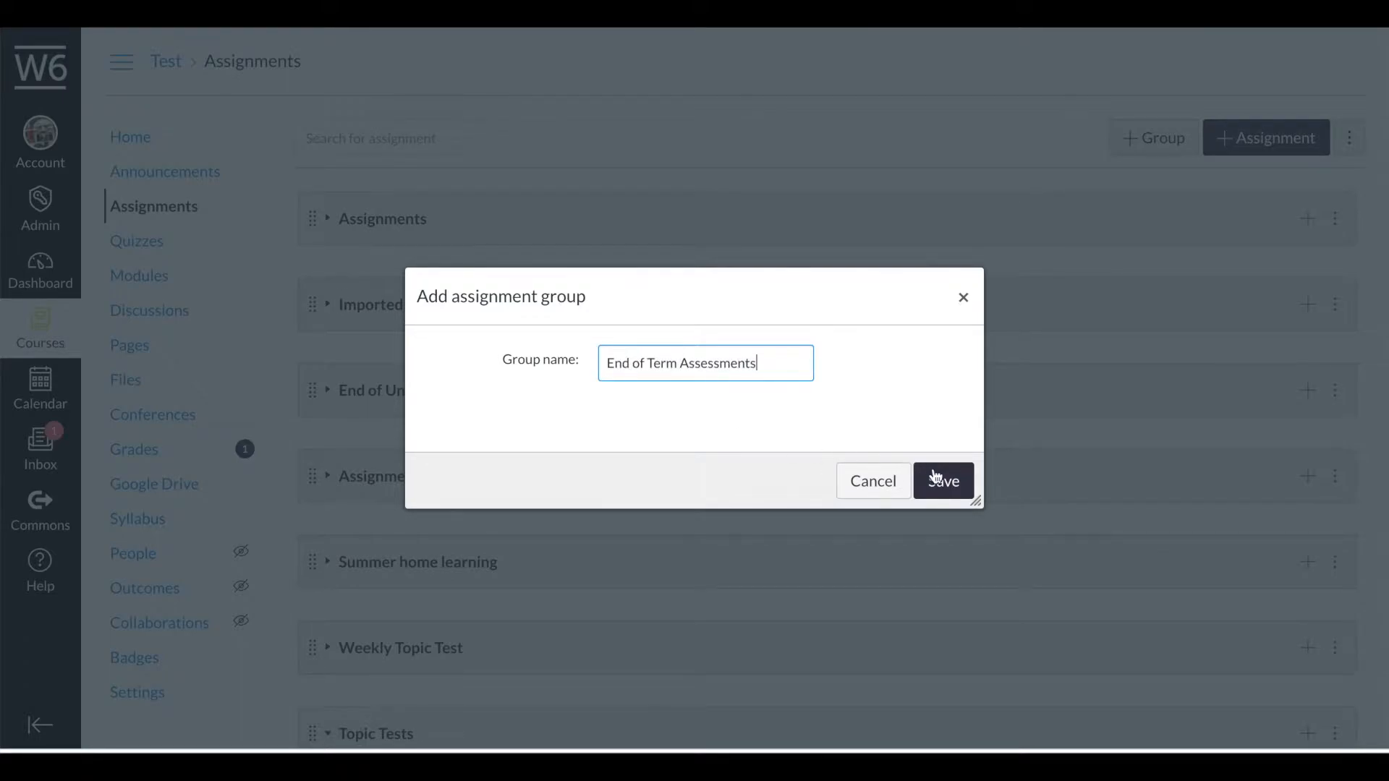
{"action": "left_click", "coordinate": [940, 481]}
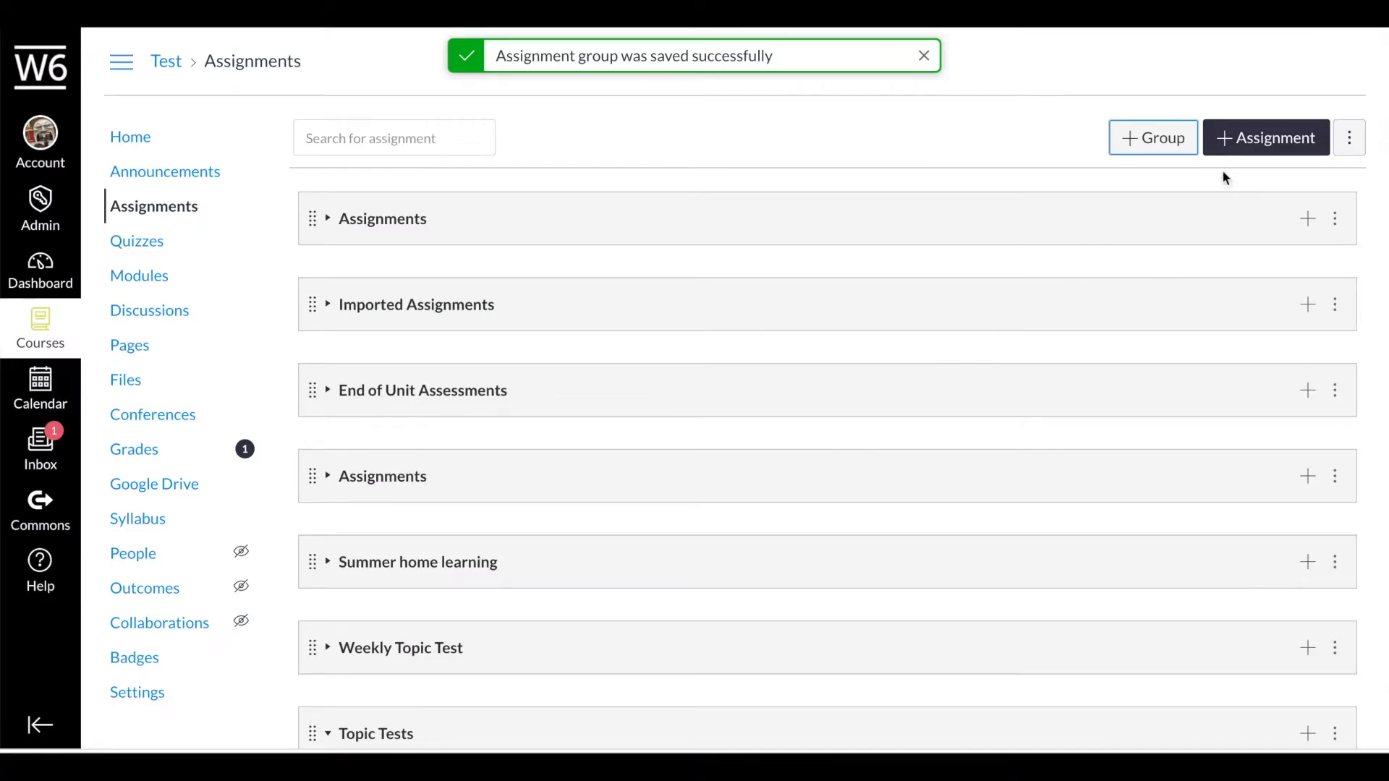
Add an assignment group named "Weekly tests" and save it.
{"action": "left_click", "coordinate": [1155, 139]}
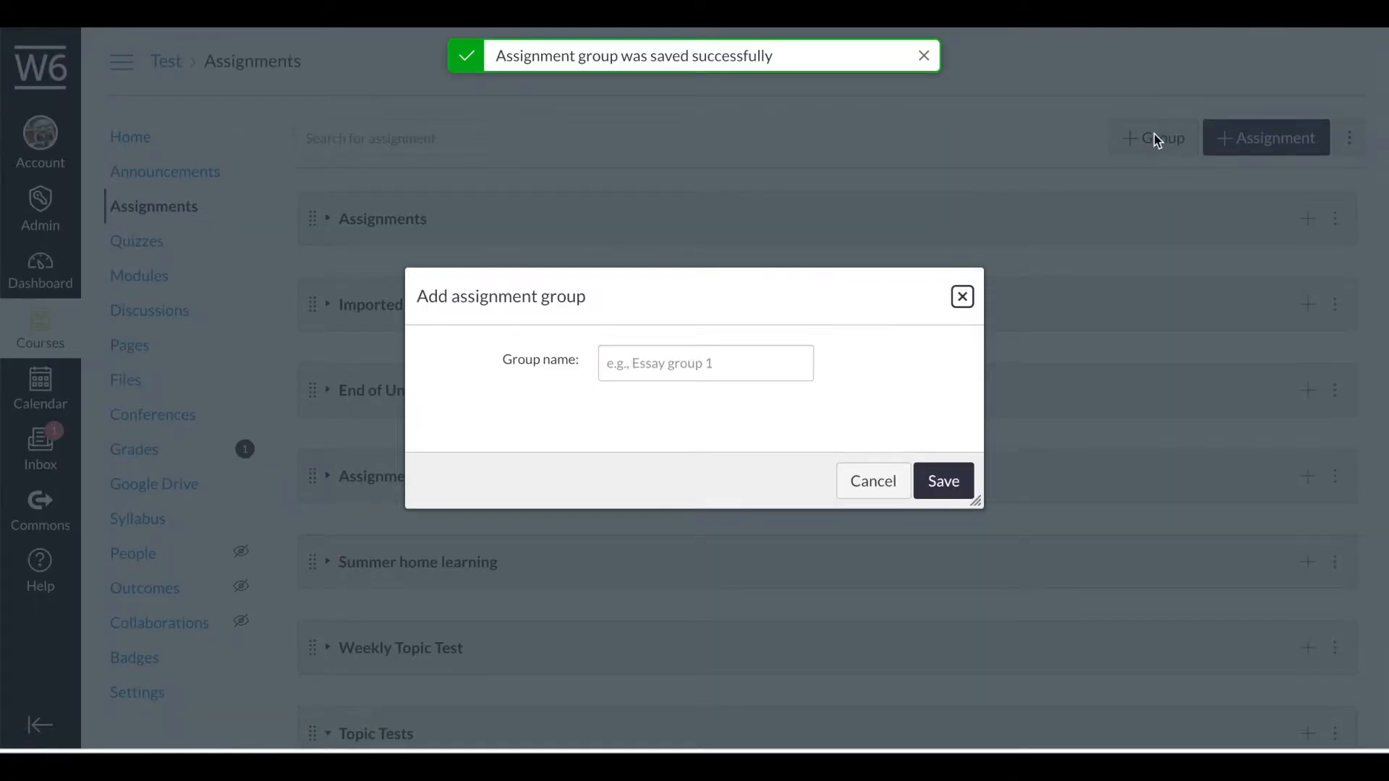
{"action": "left_click", "coordinate": [784, 363]}
{"action": "type", "text": "W"}
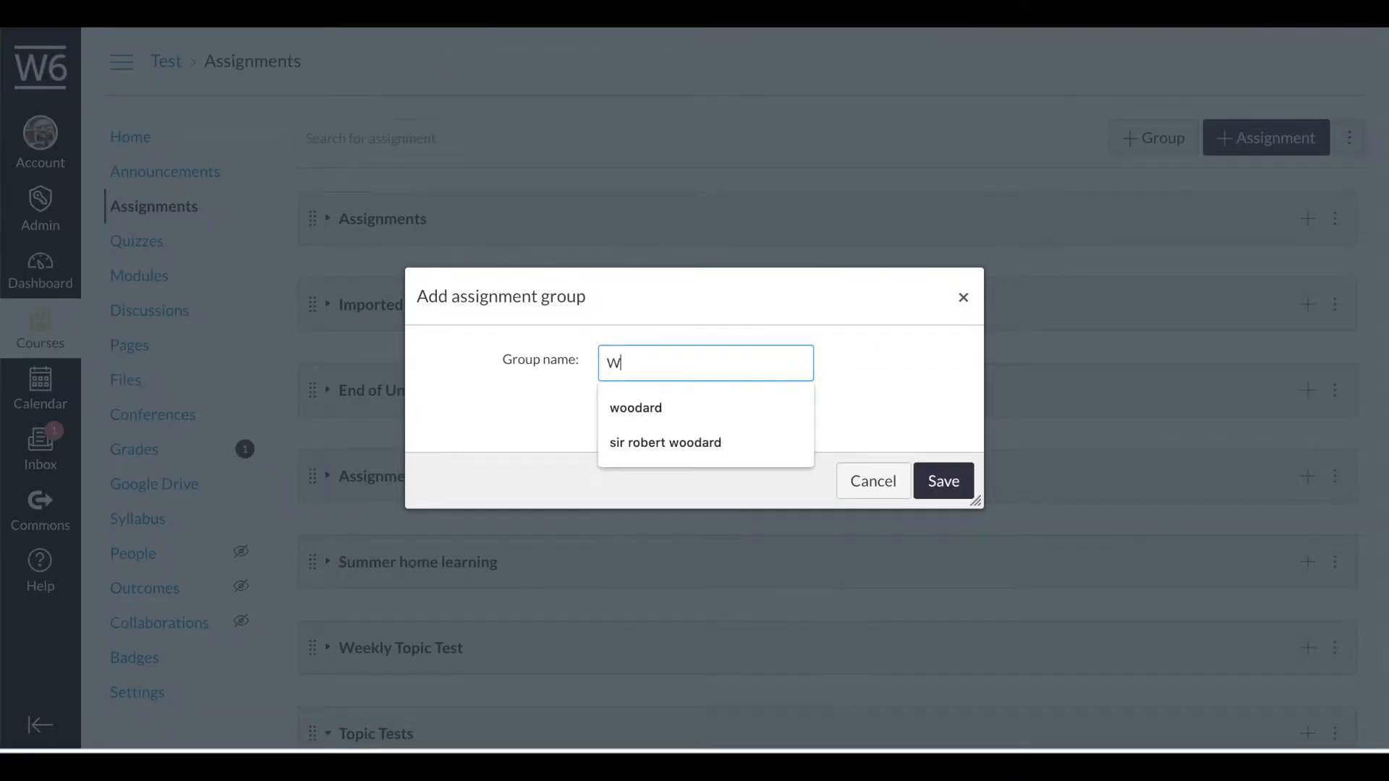
{"action": "type", "text": "eekly tests"}
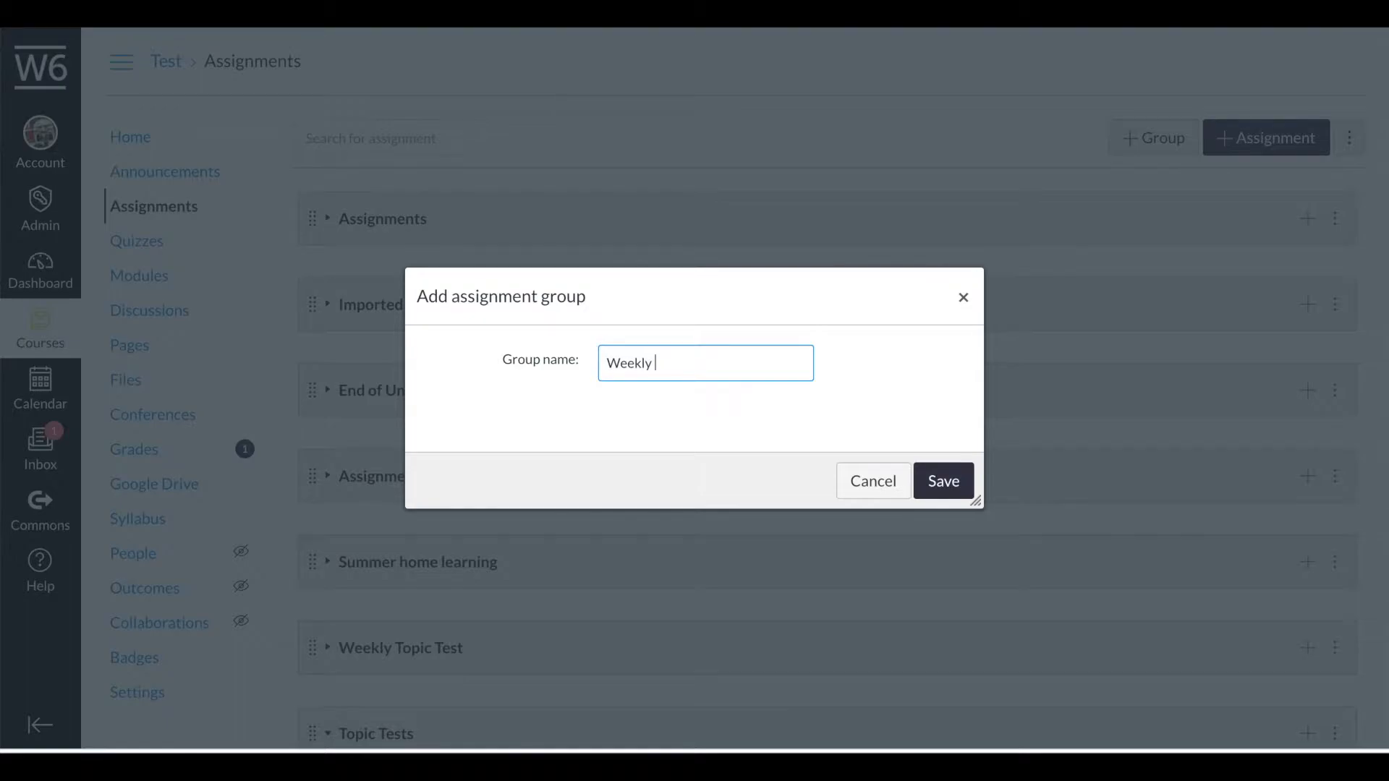
{"action": "left_click", "coordinate": [962, 489]}
Review the full list of assignment groups, including the newly added ones.
{"action": "scroll", "coordinate": [758, 524], "scroll_direction": "down", "scroll_amount": 5}
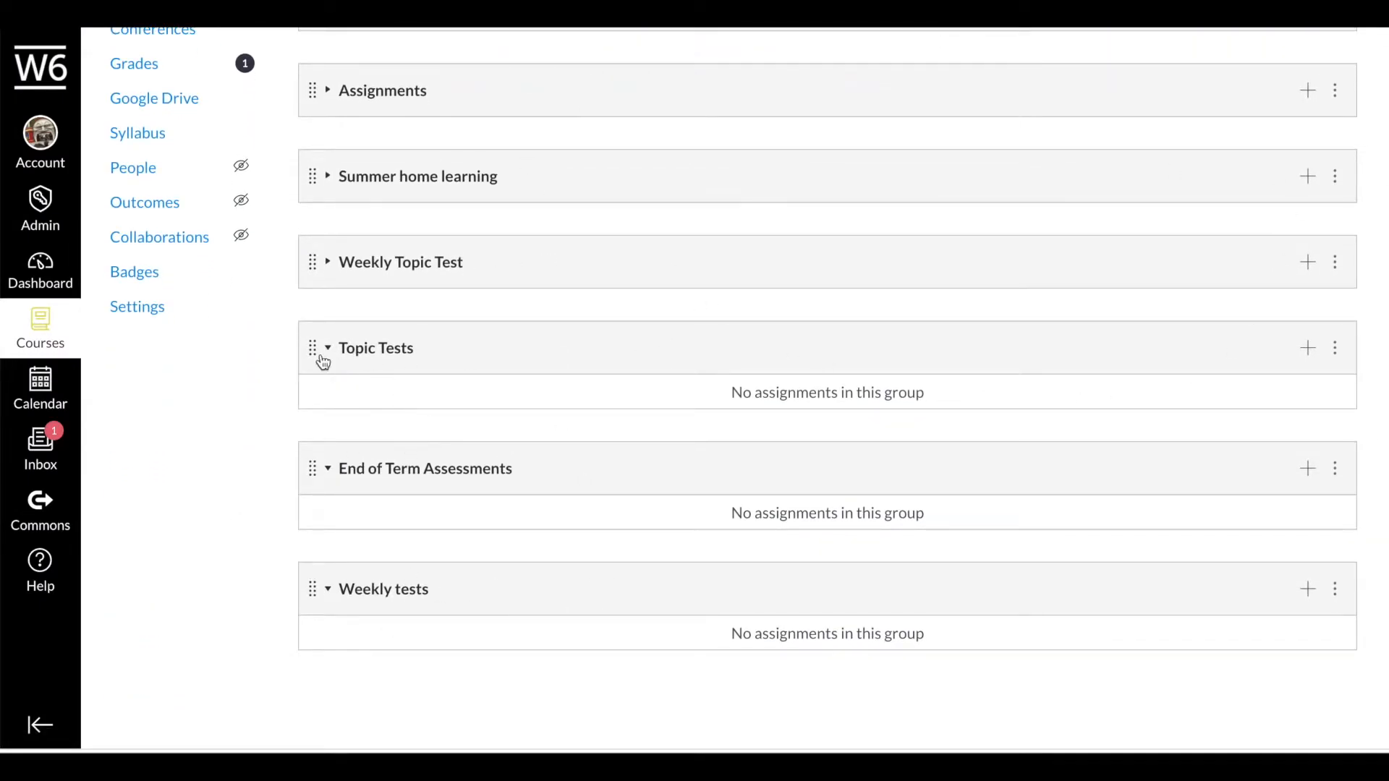
{"action": "scroll", "coordinate": [321, 355], "scroll_direction": "up", "scroll_amount": 2}
{"action": "scroll", "coordinate": [323, 358], "scroll_direction": "down", "scroll_amount": 2}
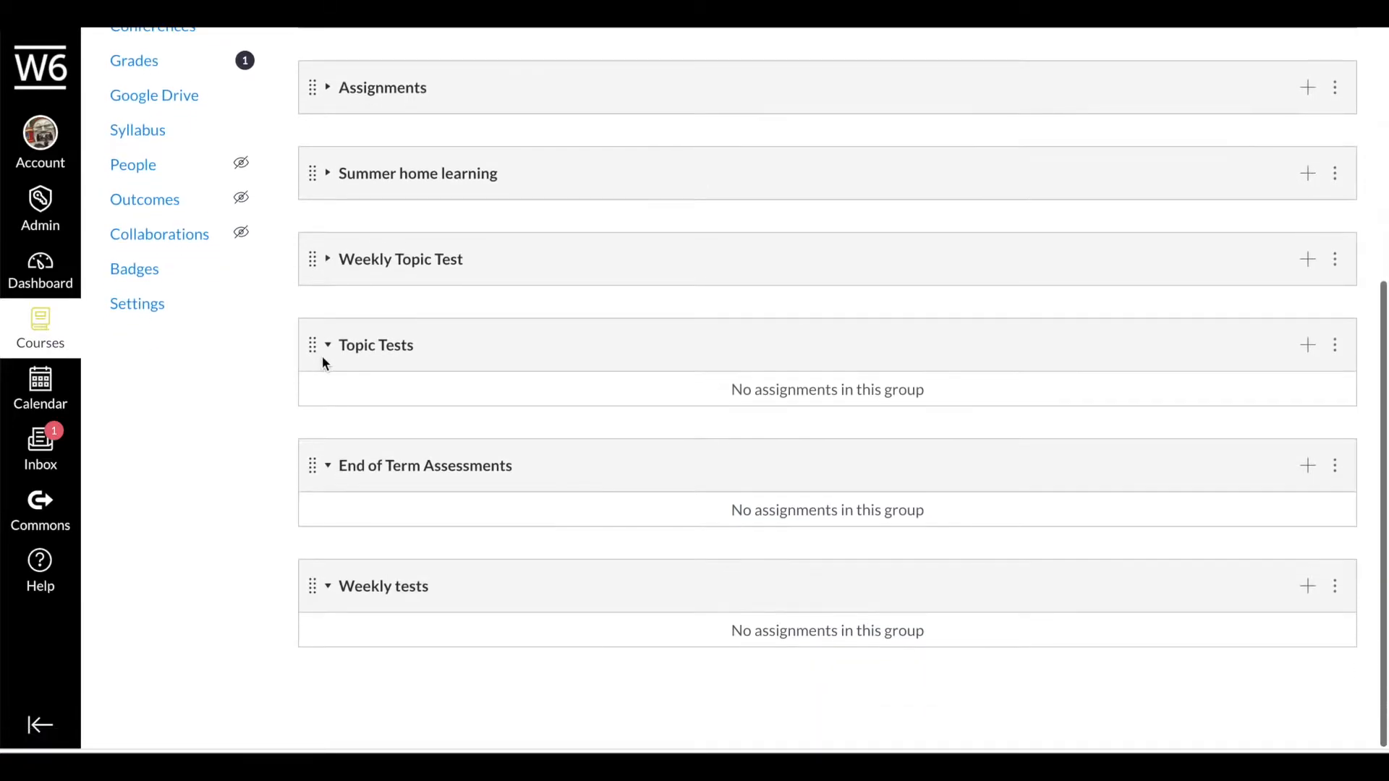
{"action": "scroll", "coordinate": [405, 365], "scroll_direction": "up", "scroll_amount": 1}
{"action": "scroll", "coordinate": [405, 365], "scroll_direction": "up", "scroll_amount": 2}
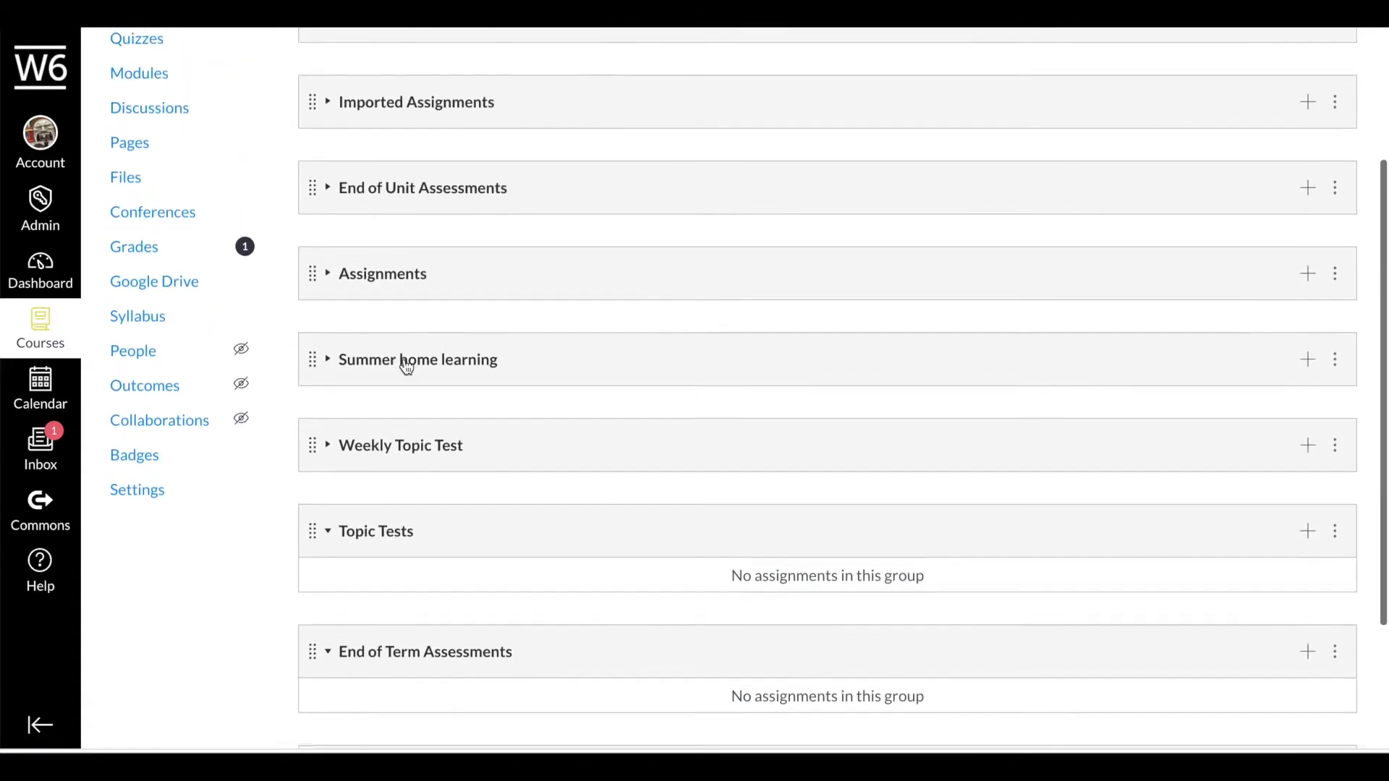
{"action": "scroll", "coordinate": [405, 362], "scroll_direction": "up", "scroll_amount": 2}
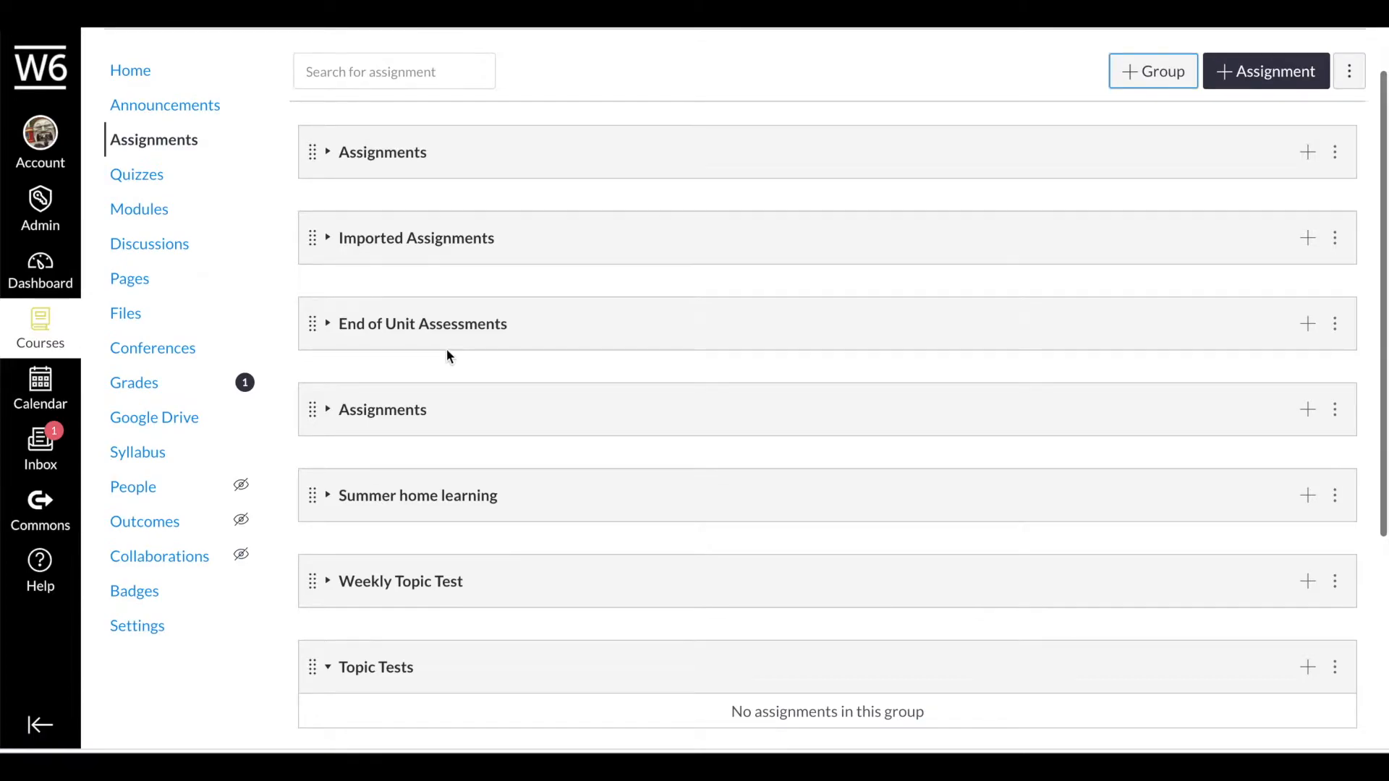
{"action": "scroll", "coordinate": [505, 281], "scroll_direction": "up", "scroll_amount": 2}
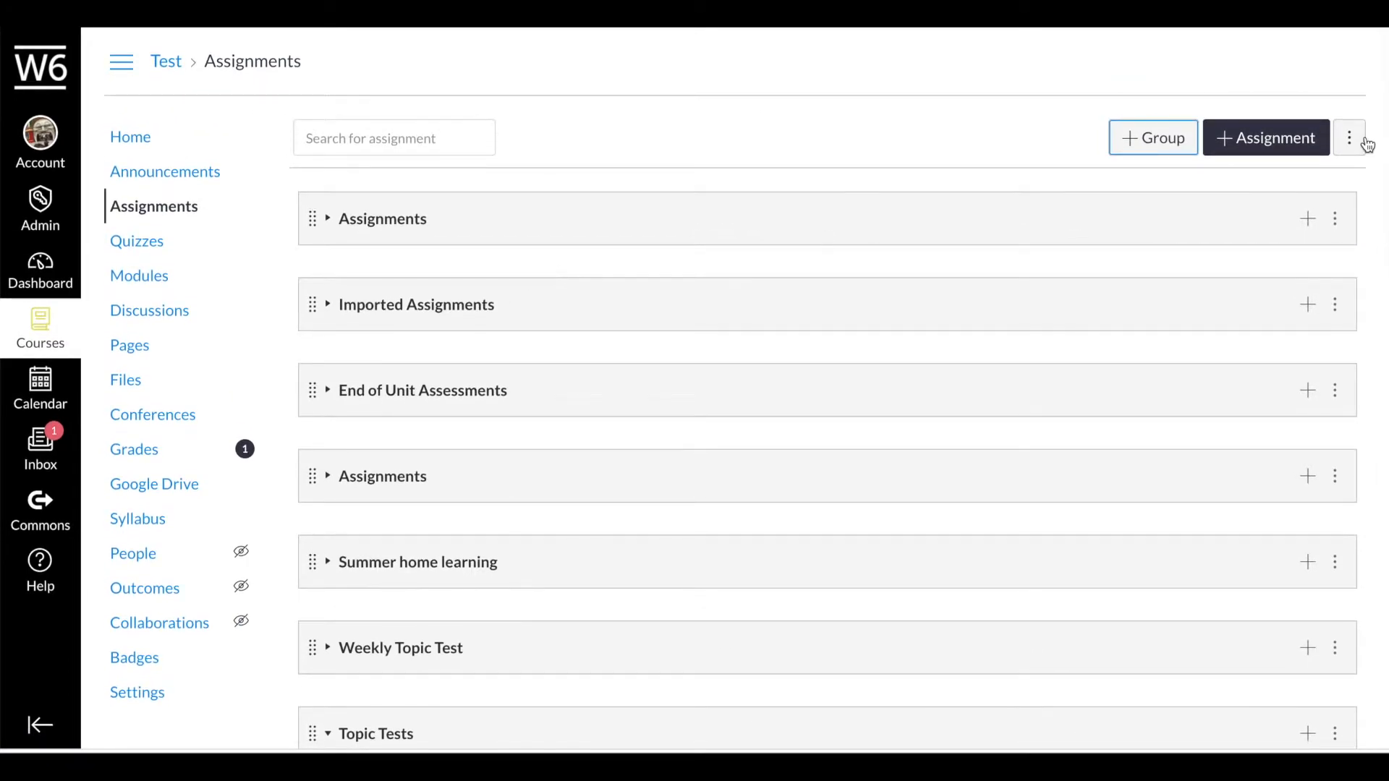
Start a new assignment named "New Assignment" with the description "This is the information about the assignment.".
{"action": "left_click", "coordinate": [1260, 145]}
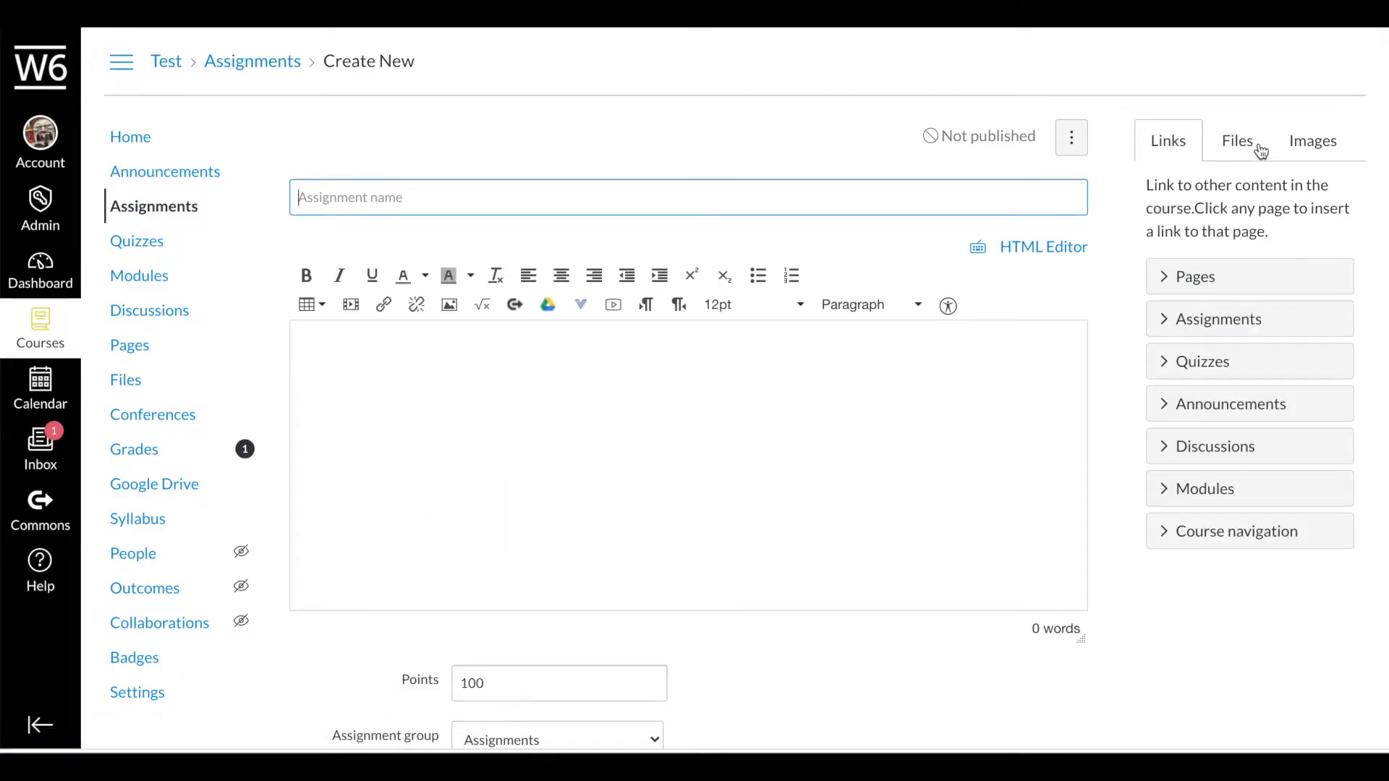
{"action": "type", "text": "New Assignment"}
{"action": "left_click", "coordinate": [481, 375]}
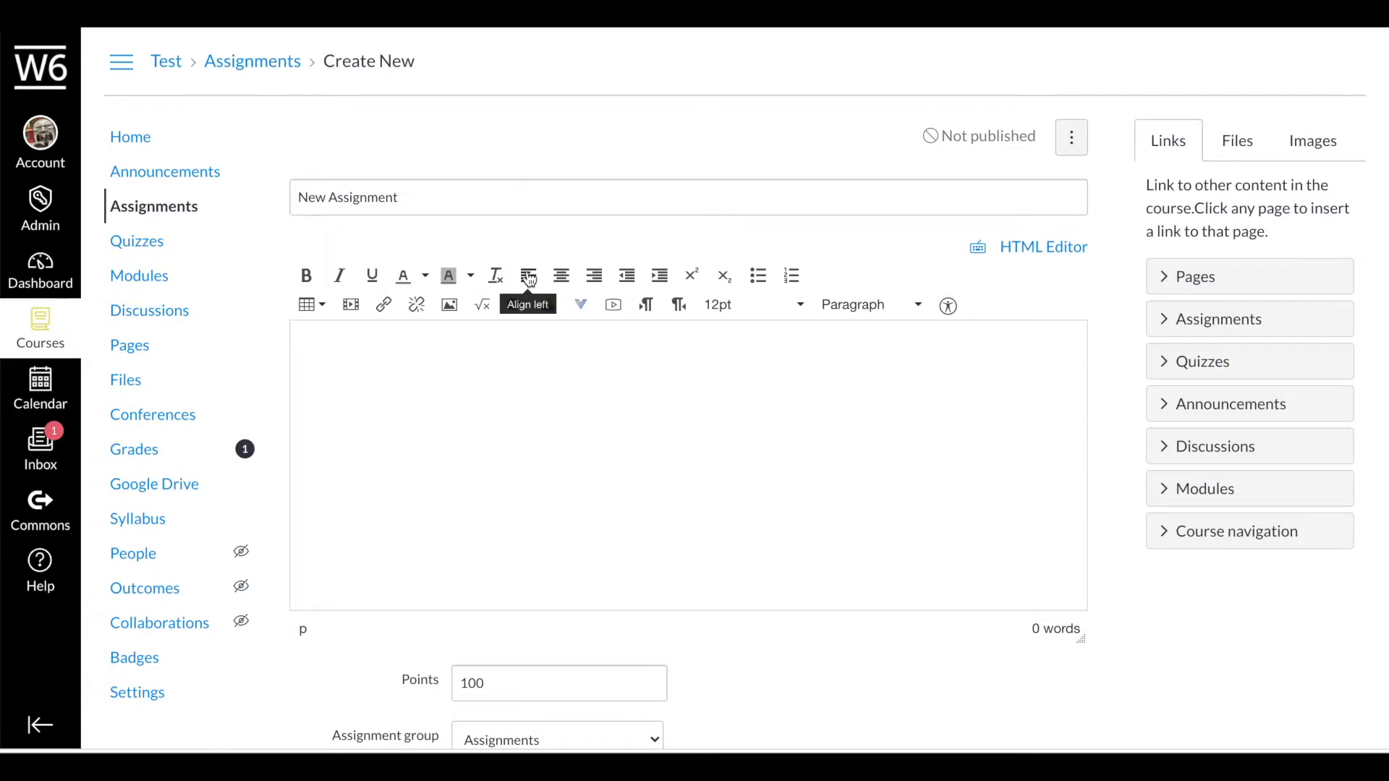
{"action": "left_click", "coordinate": [388, 363]}
{"action": "type", "text": "This is the information about the assignemt"}
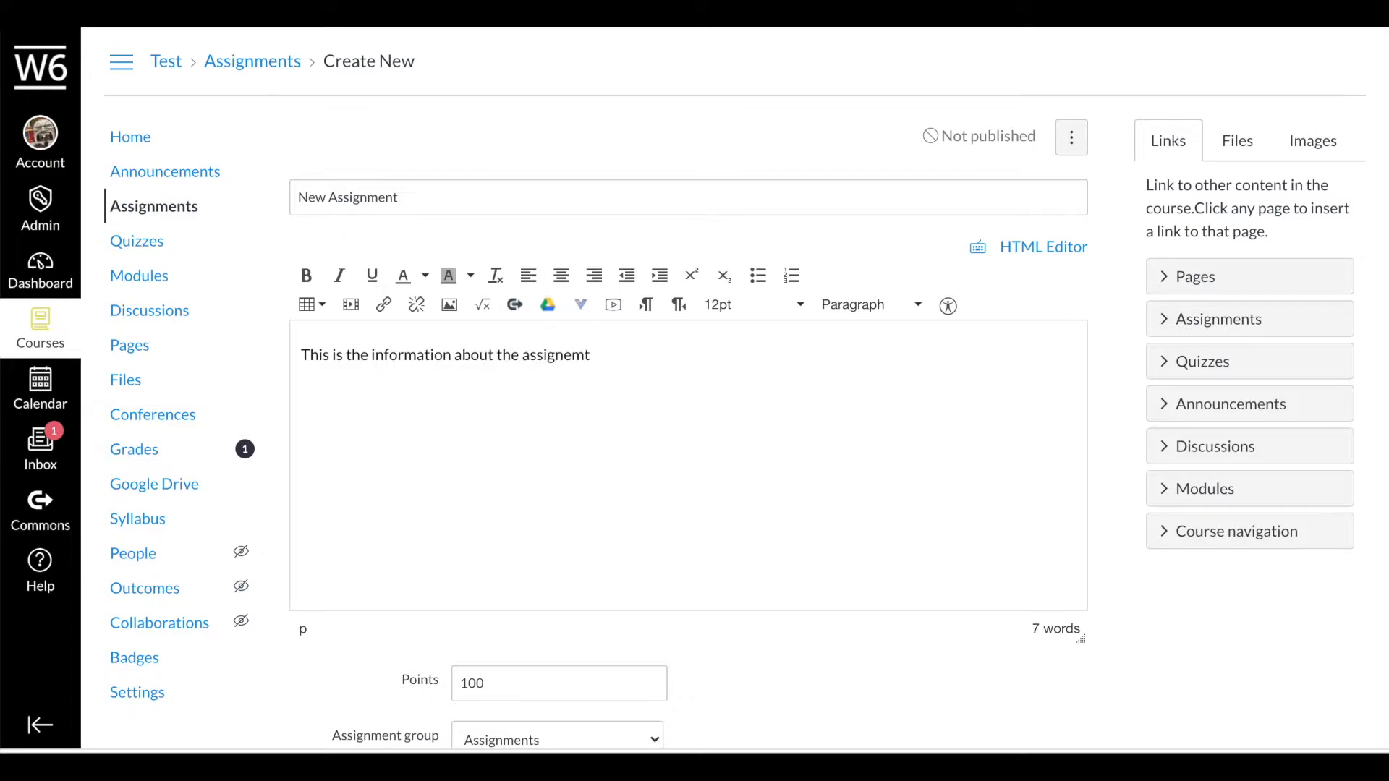
{"action": "type", "text": "n. ment."}
Highlight the word "information" in the assignment description with a yellow background.
{"action": "double_click", "coordinate": [407, 356]}
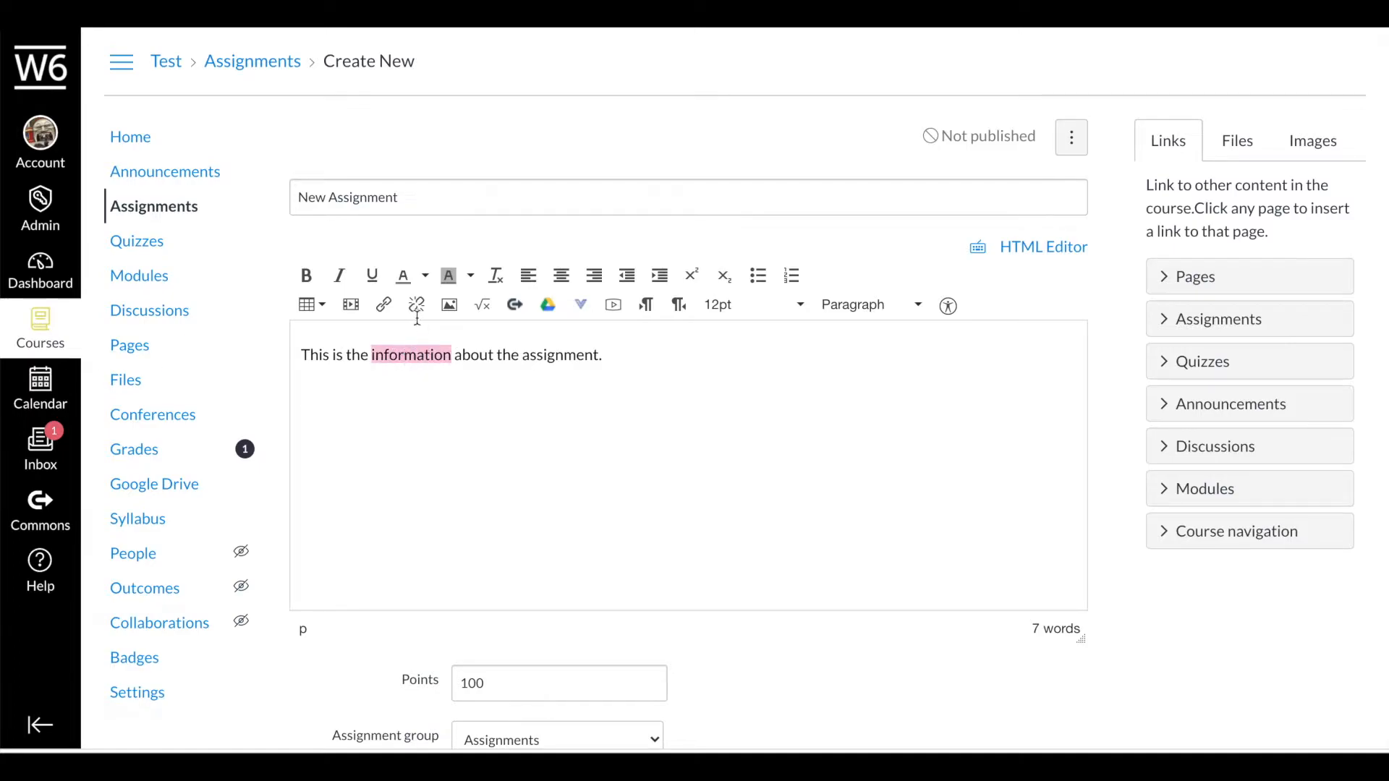
{"action": "left_click", "coordinate": [425, 277]}
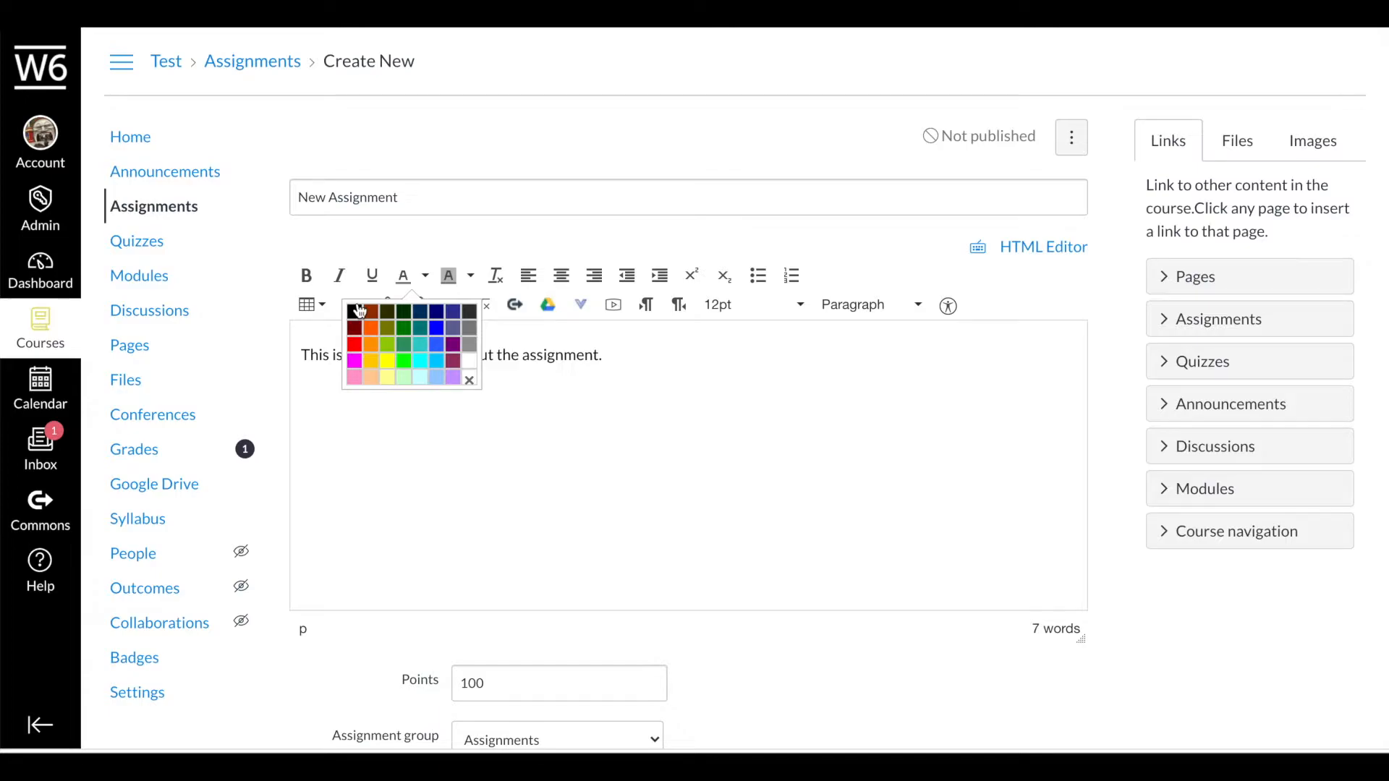
{"action": "left_click", "coordinate": [470, 276]}
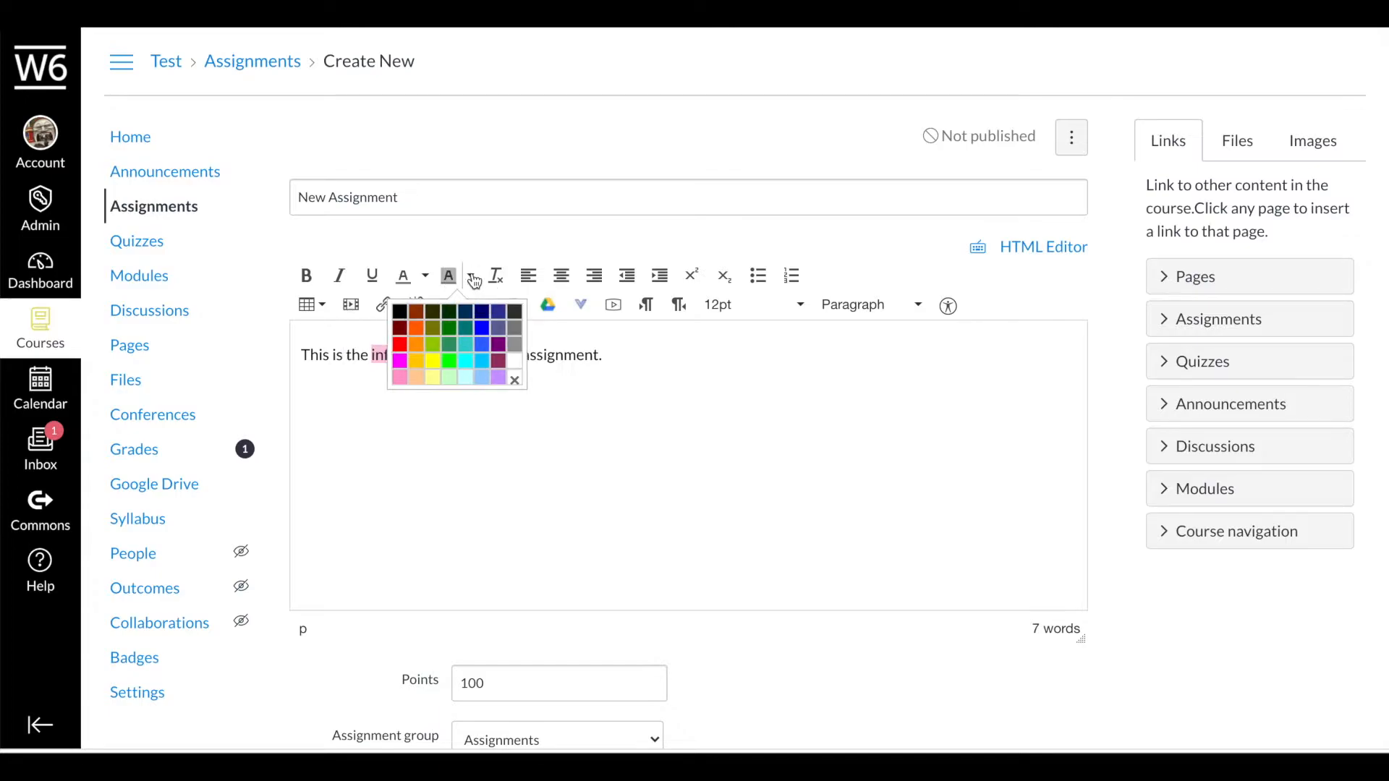
{"action": "scroll", "coordinate": [429, 358], "scroll_direction": "down", "scroll_amount": 1}
{"action": "left_click", "coordinate": [430, 366]}
{"action": "left_click", "coordinate": [509, 389]}
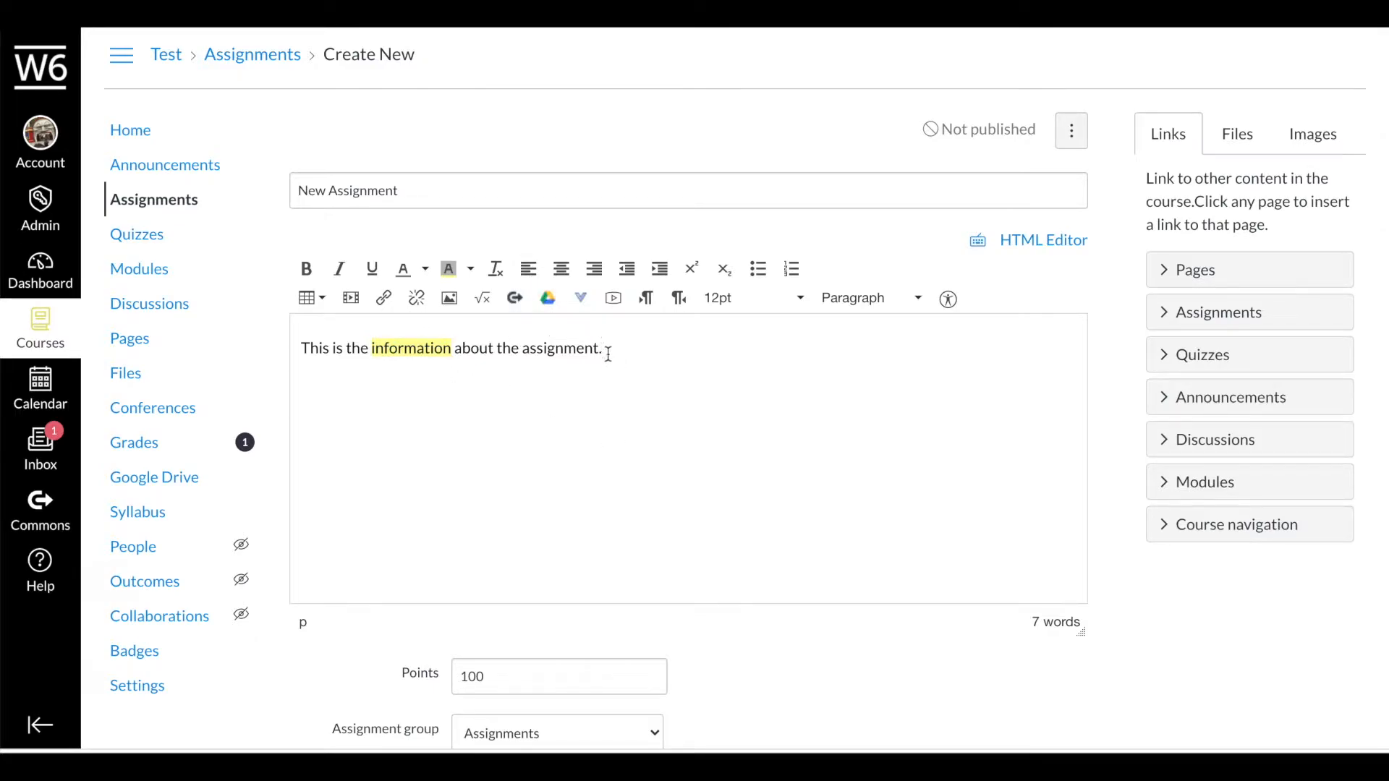
Add "Velocity2" after the description's sentence and format the 2 as superscript.
{"action": "left_click_drag", "start_coordinate": [608, 353], "coordinate": [287, 349]}
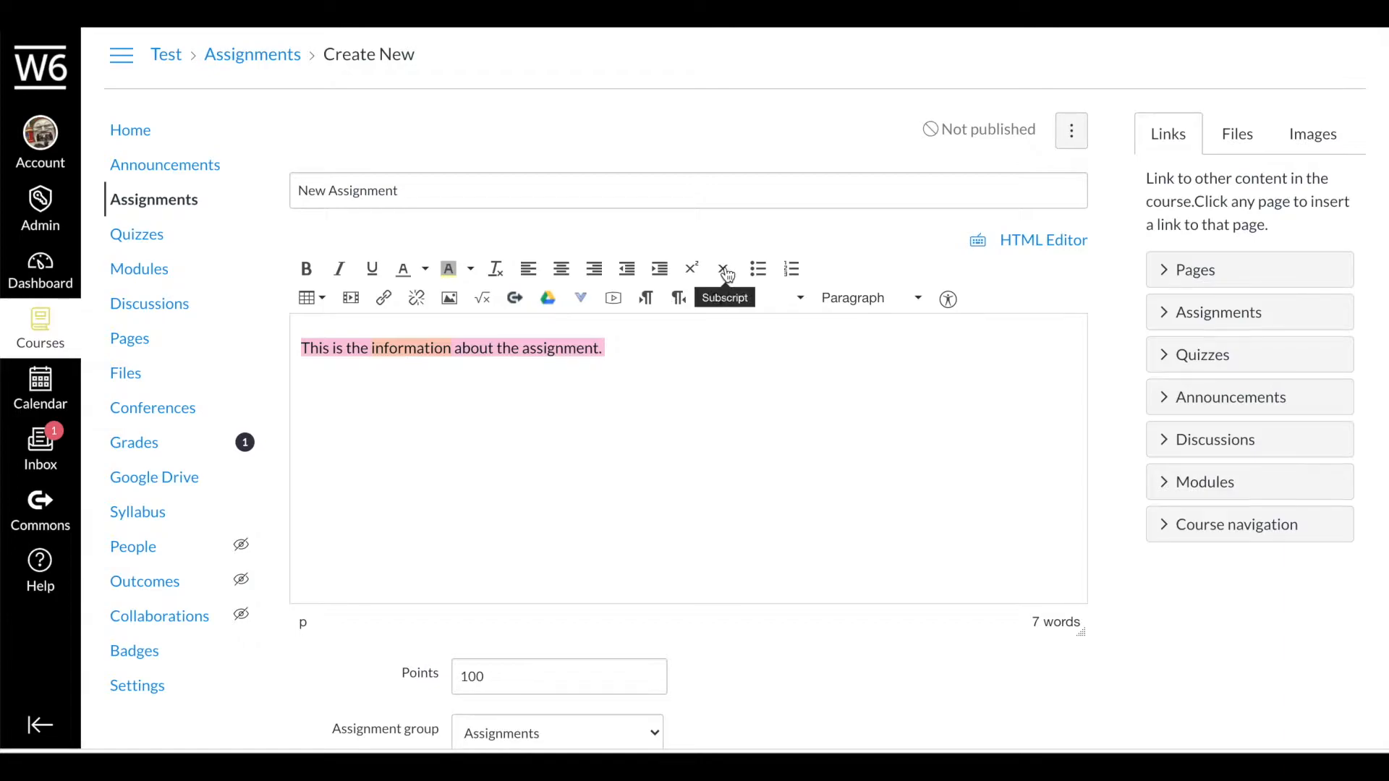
{"action": "left_click", "coordinate": [640, 353]}
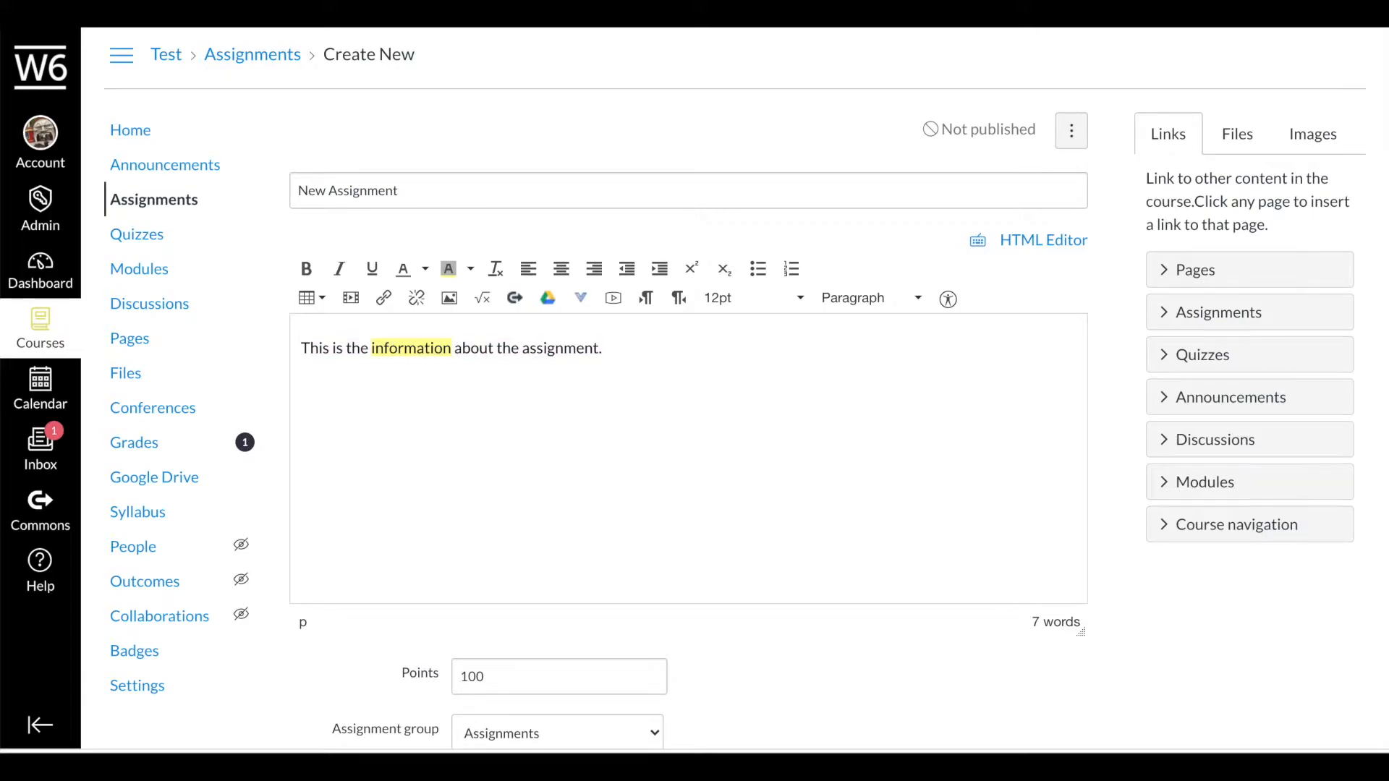
{"action": "type", "text": "Velocity"}
{"action": "key", "text": "shift+Left"}
{"action": "left_click", "coordinate": [692, 271]}
{"action": "left_click", "coordinate": [698, 359]}
{"action": "key", "text": "Return"}
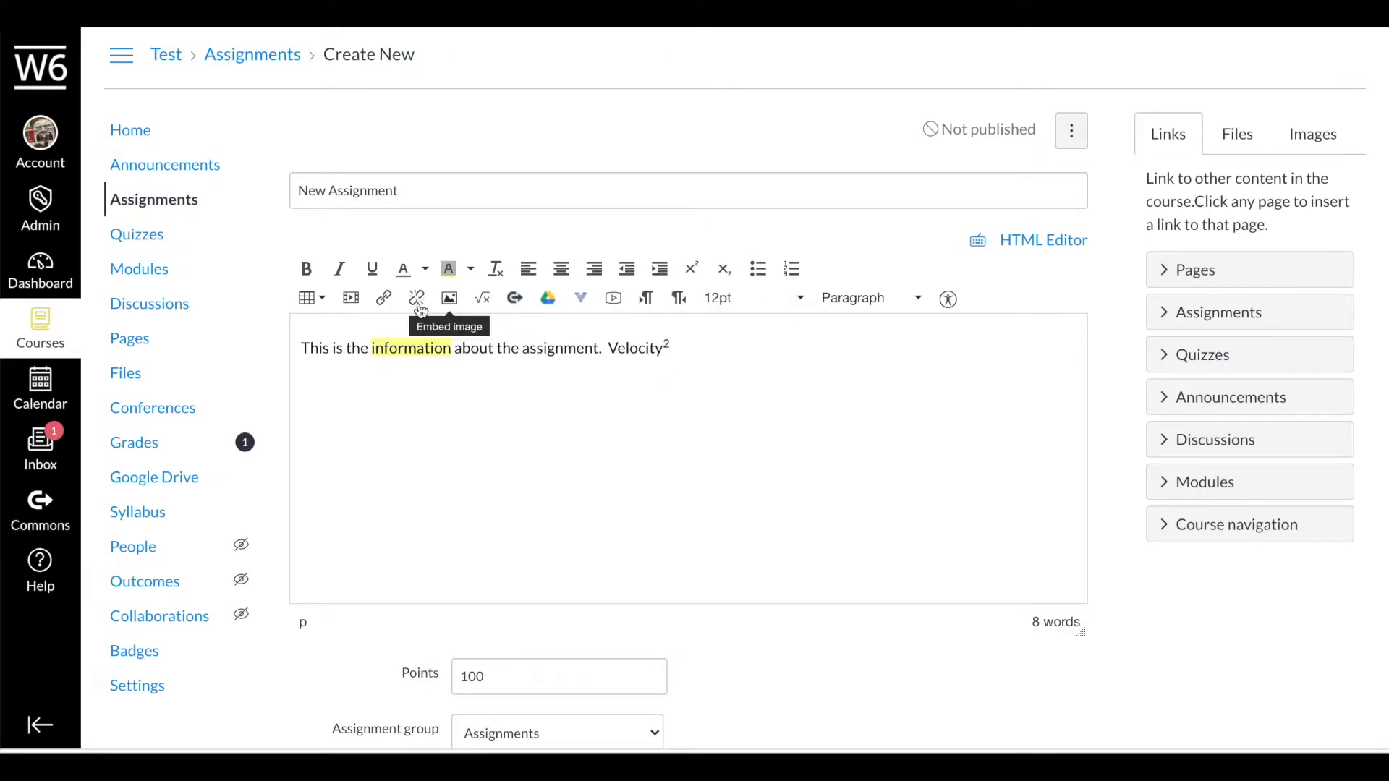
Examine the table options and the general, embed and advanced settings for inserting media, without inserting anything.
{"action": "left_click", "coordinate": [323, 299]}
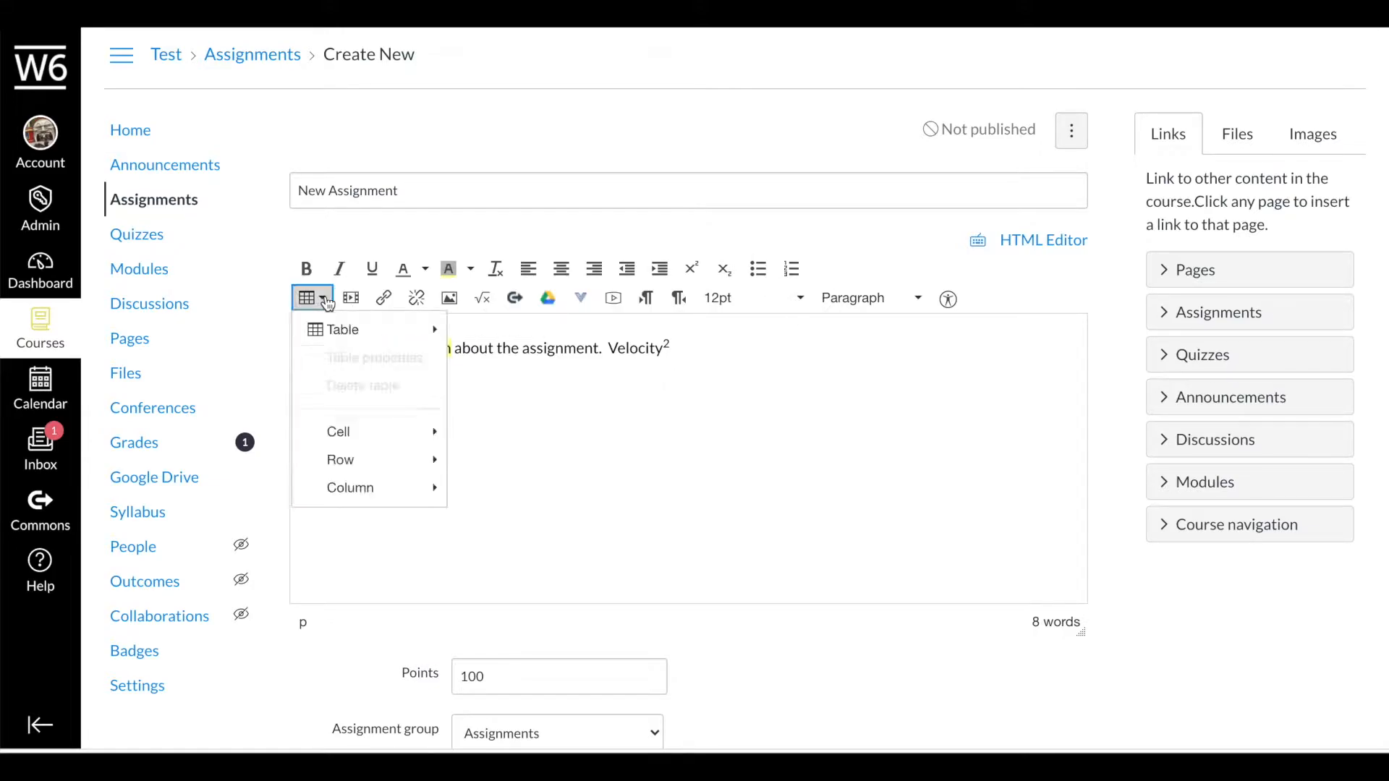
{"action": "left_click", "coordinate": [325, 300]}
{"action": "left_click", "coordinate": [351, 298]}
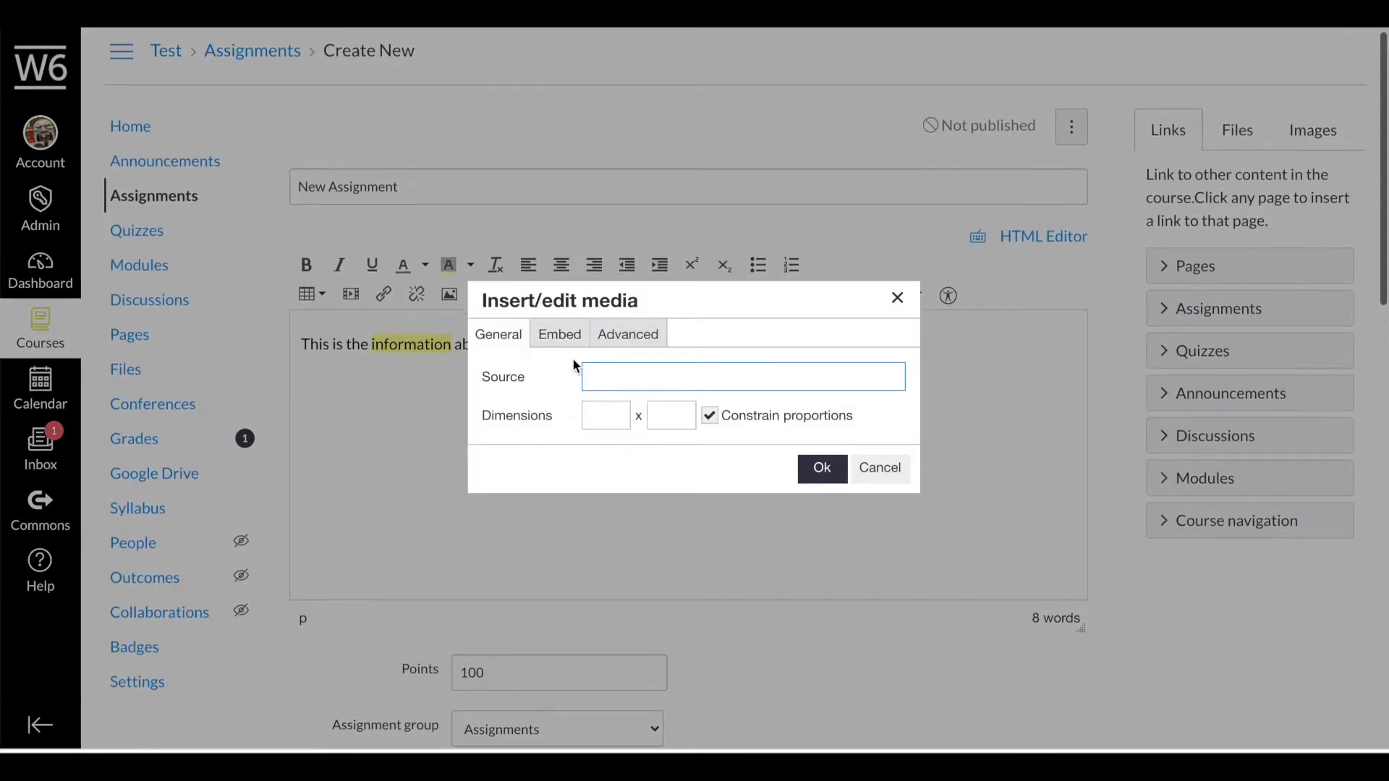
{"action": "left_click", "coordinate": [570, 341]}
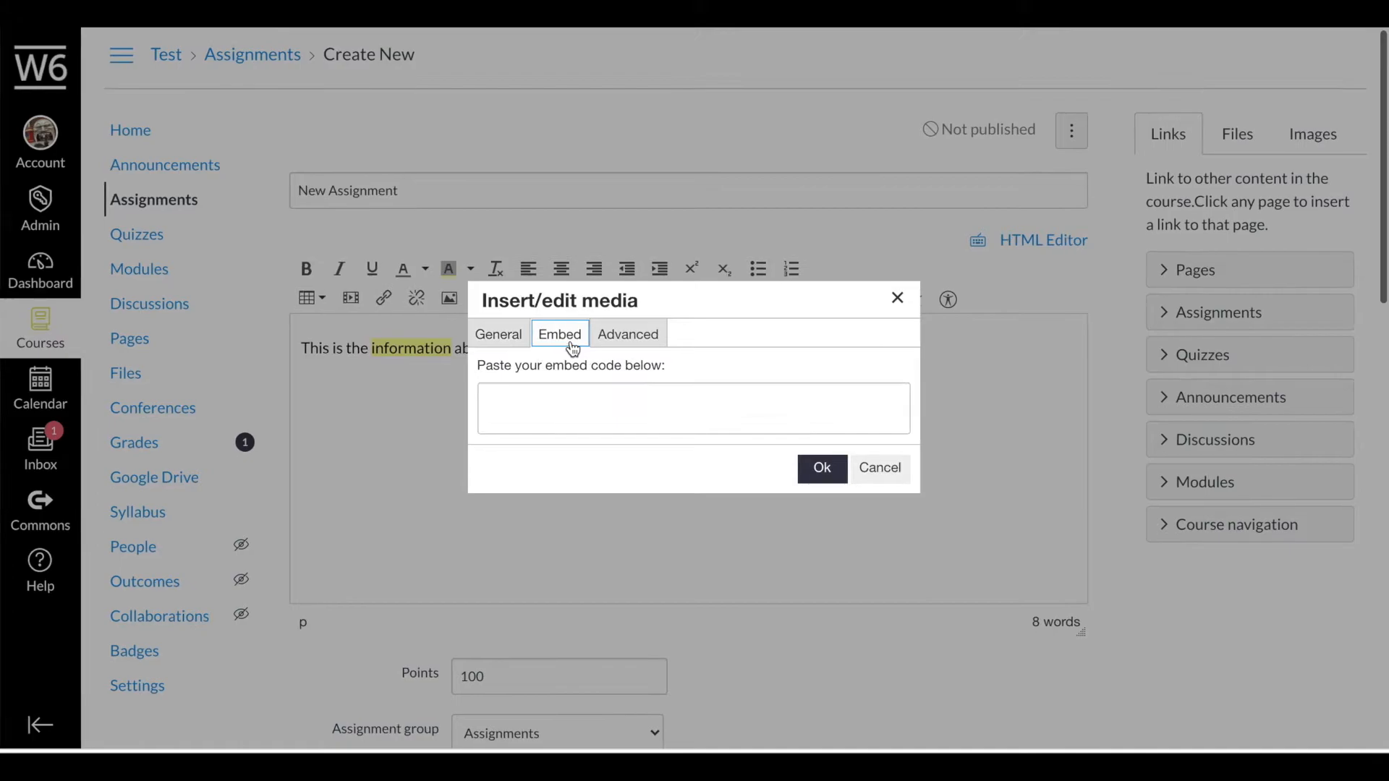
{"action": "left_click", "coordinate": [620, 341]}
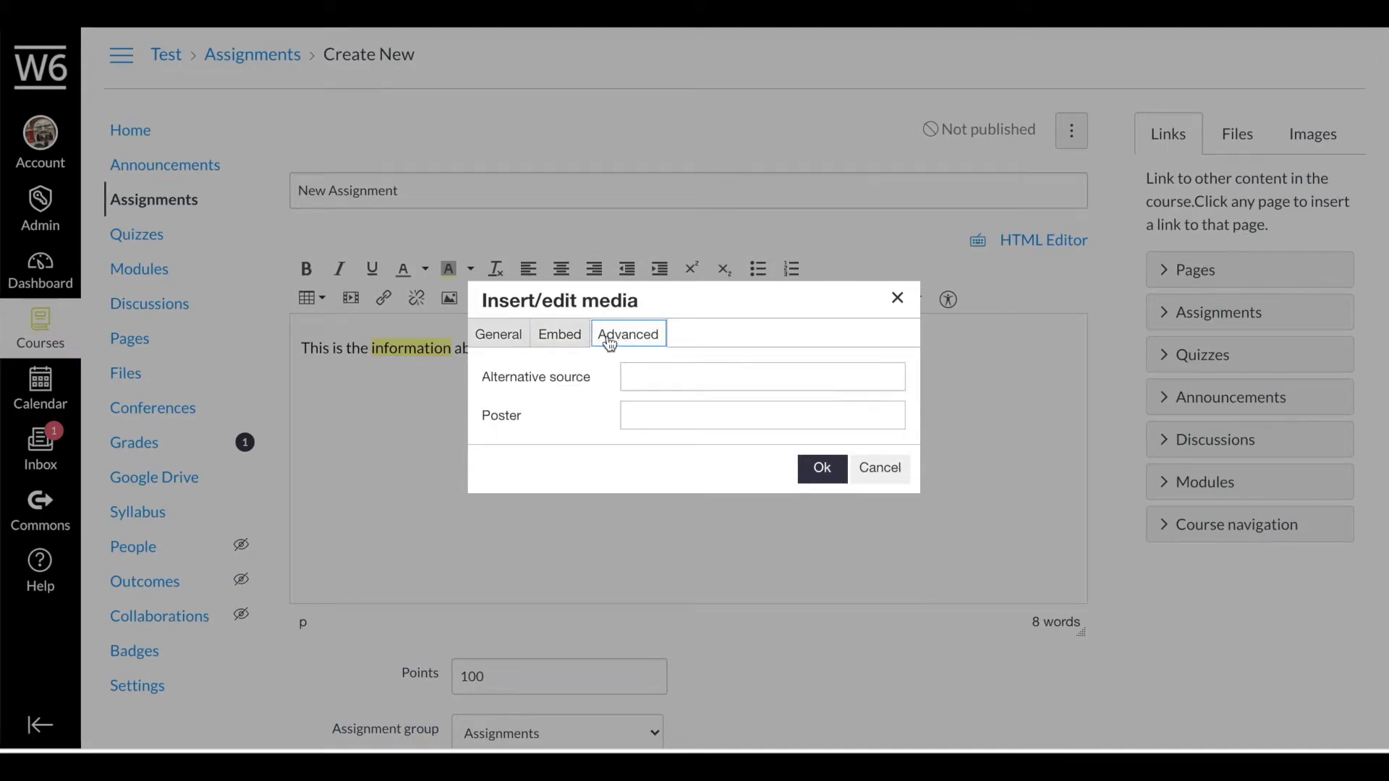
{"action": "left_click", "coordinate": [524, 340]}
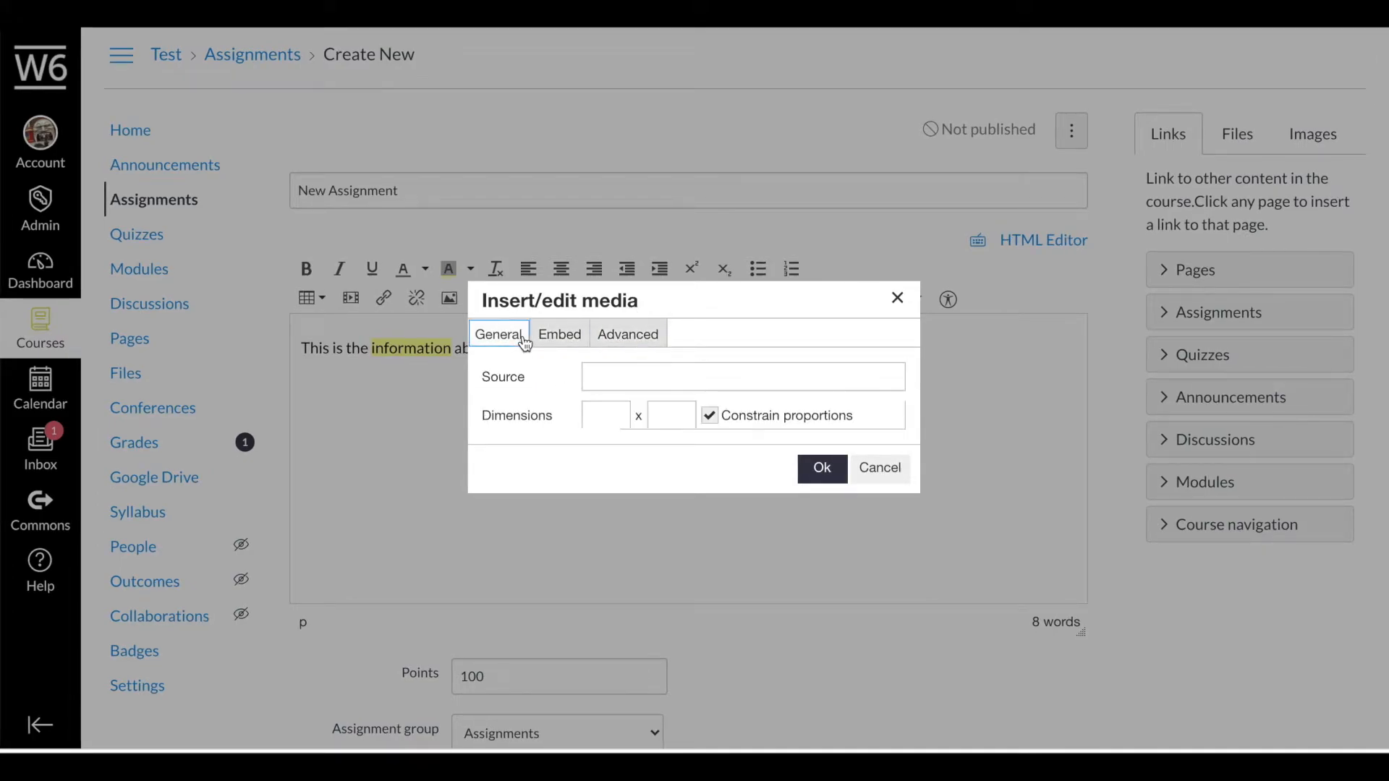
{"action": "left_click", "coordinate": [878, 466]}
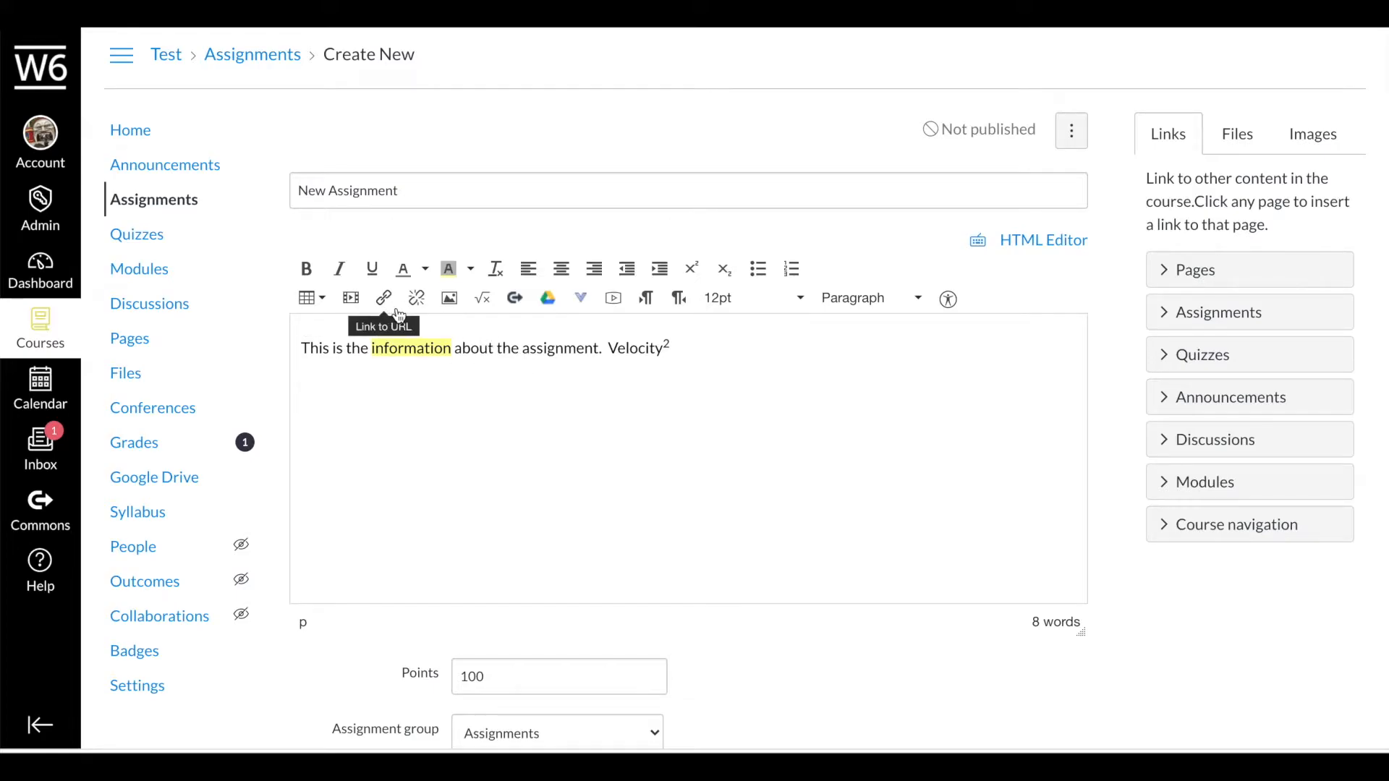
{"action": "double_click", "coordinate": [564, 350]}
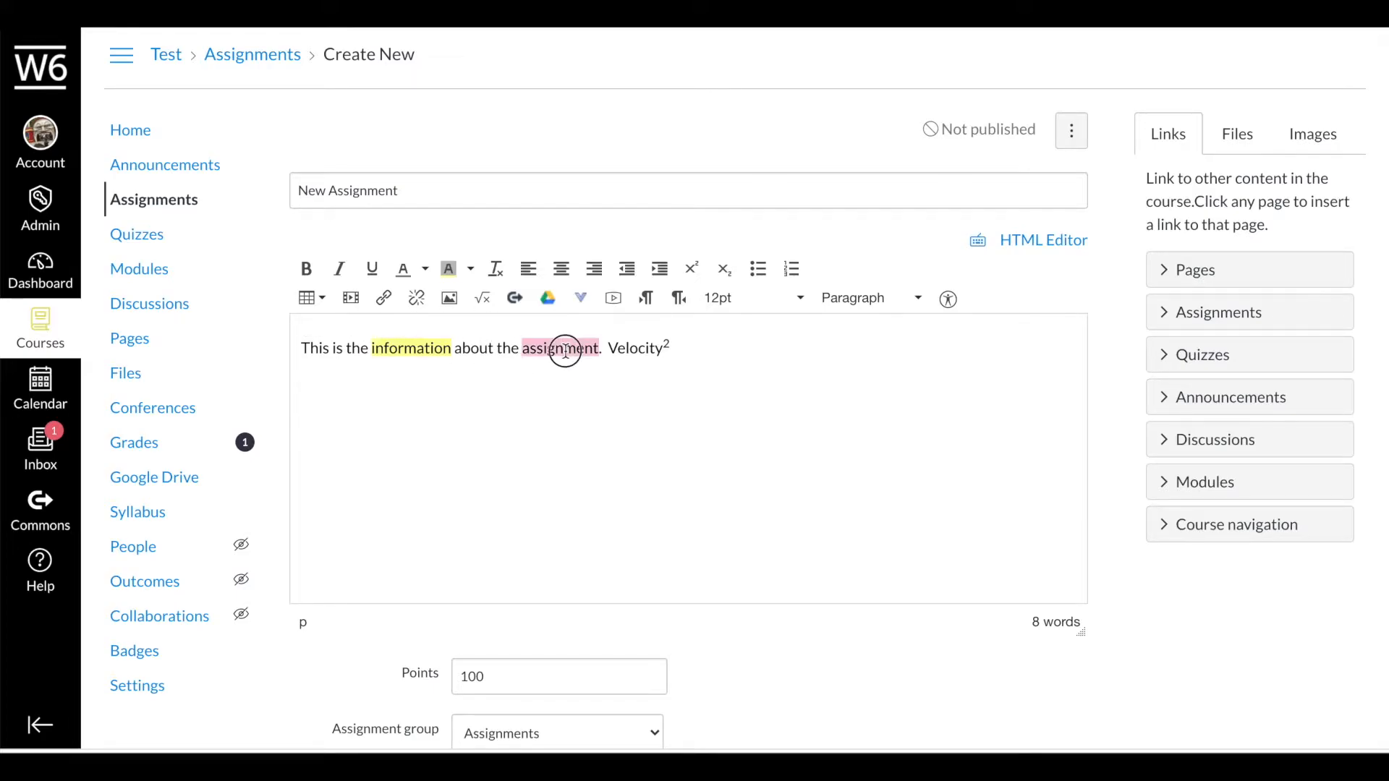
{"action": "left_click", "coordinate": [385, 298]}
{"action": "type", "text": "www.google.om"}
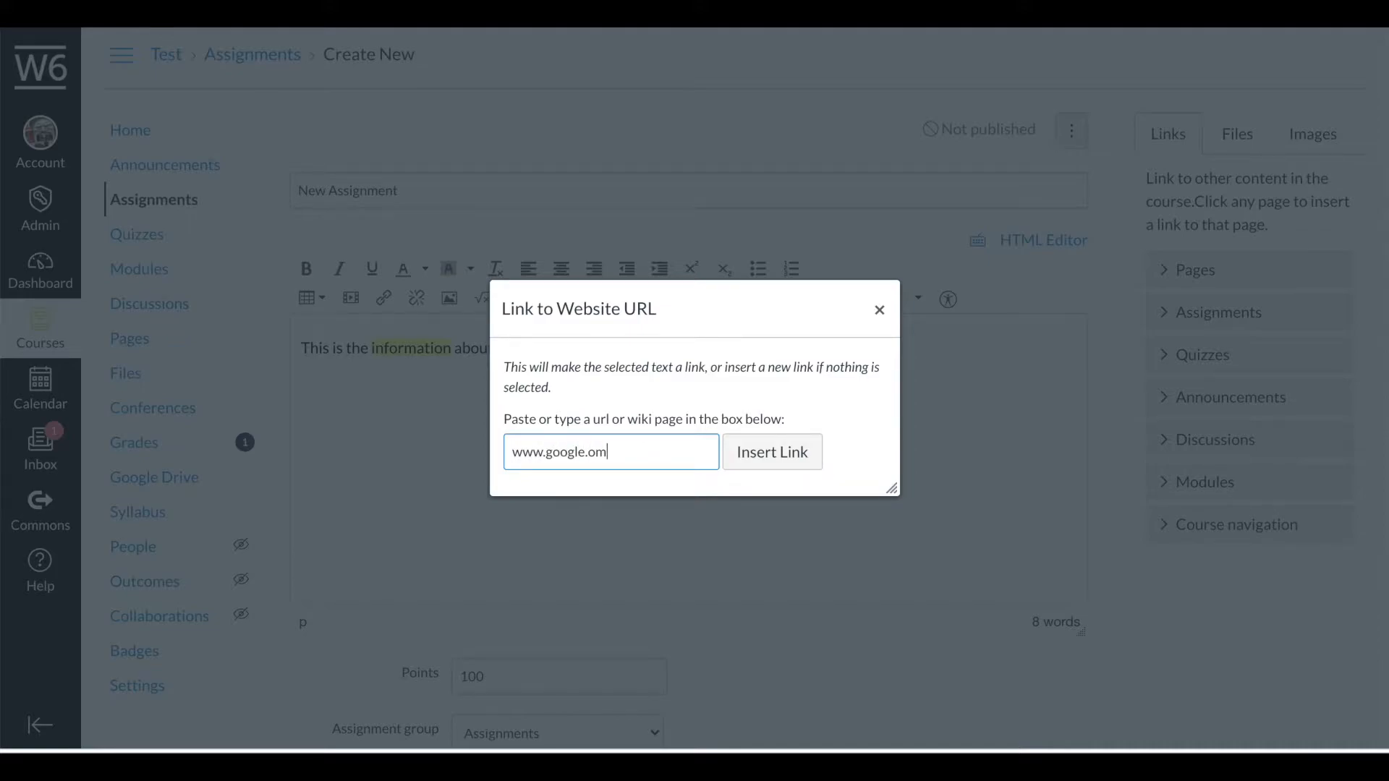
{"action": "key", "text": "BackSpace"}
{"action": "key", "text": "BackSpace"}
{"action": "type", "text": "com"}
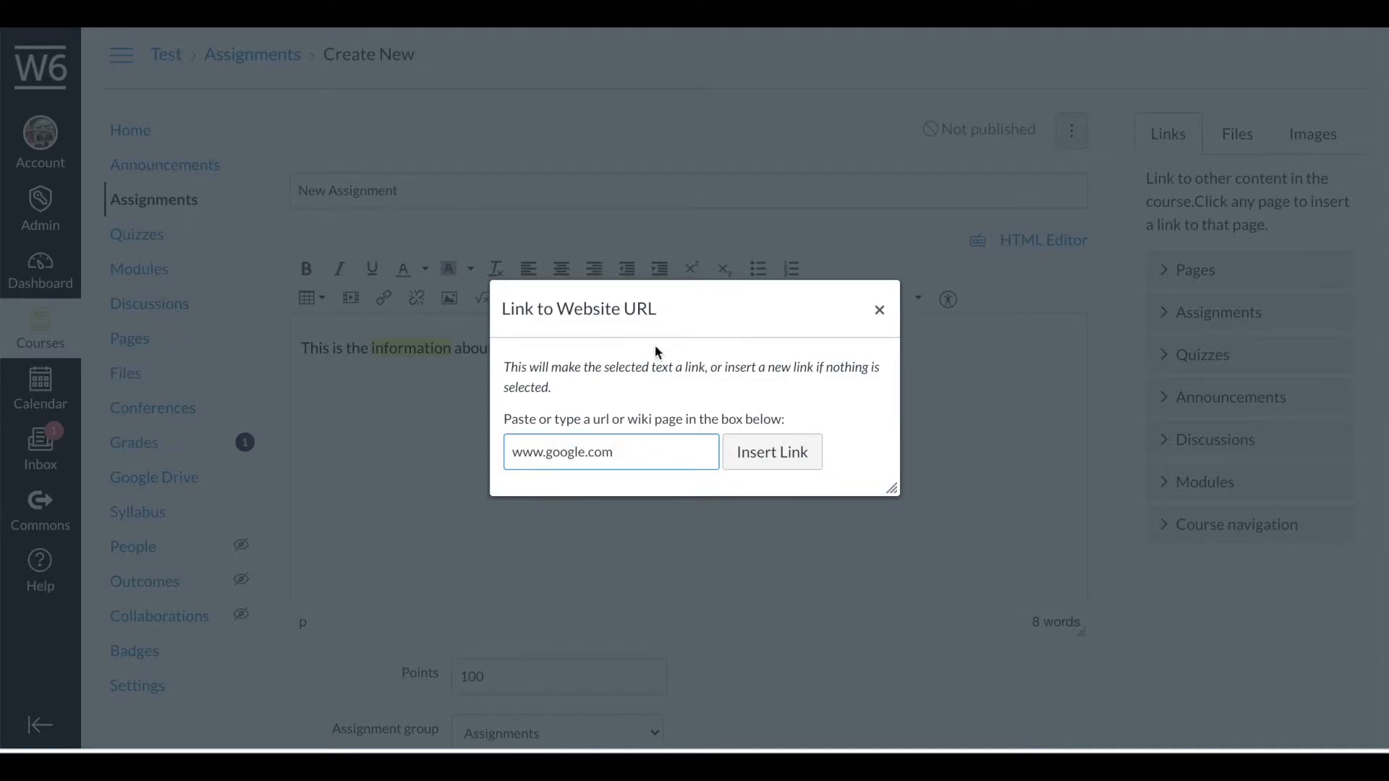
{"action": "left_click", "coordinate": [774, 452]}
{"action": "left_click", "coordinate": [652, 447]}
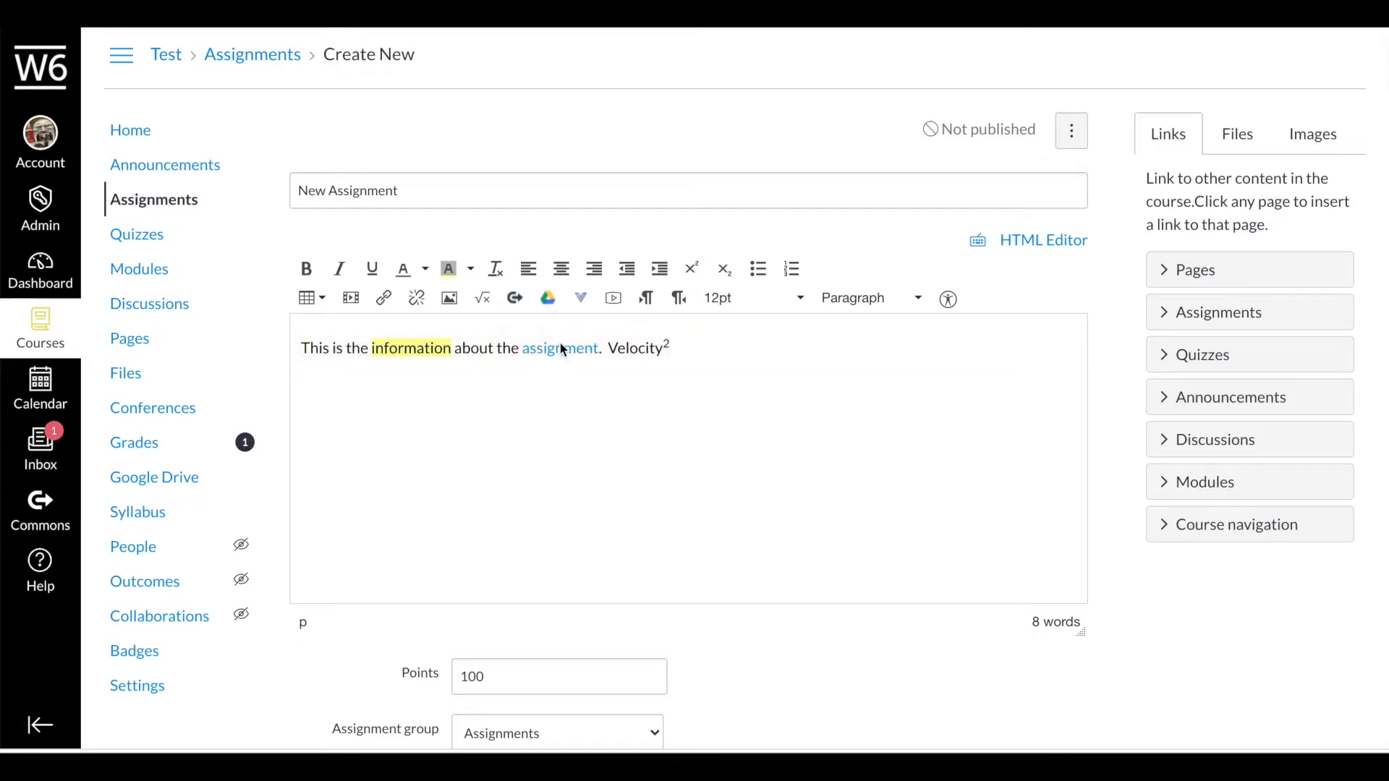
Try the New window target for the "assignment" link and discard the change.
{"action": "key", "text": "ctrl+k"}
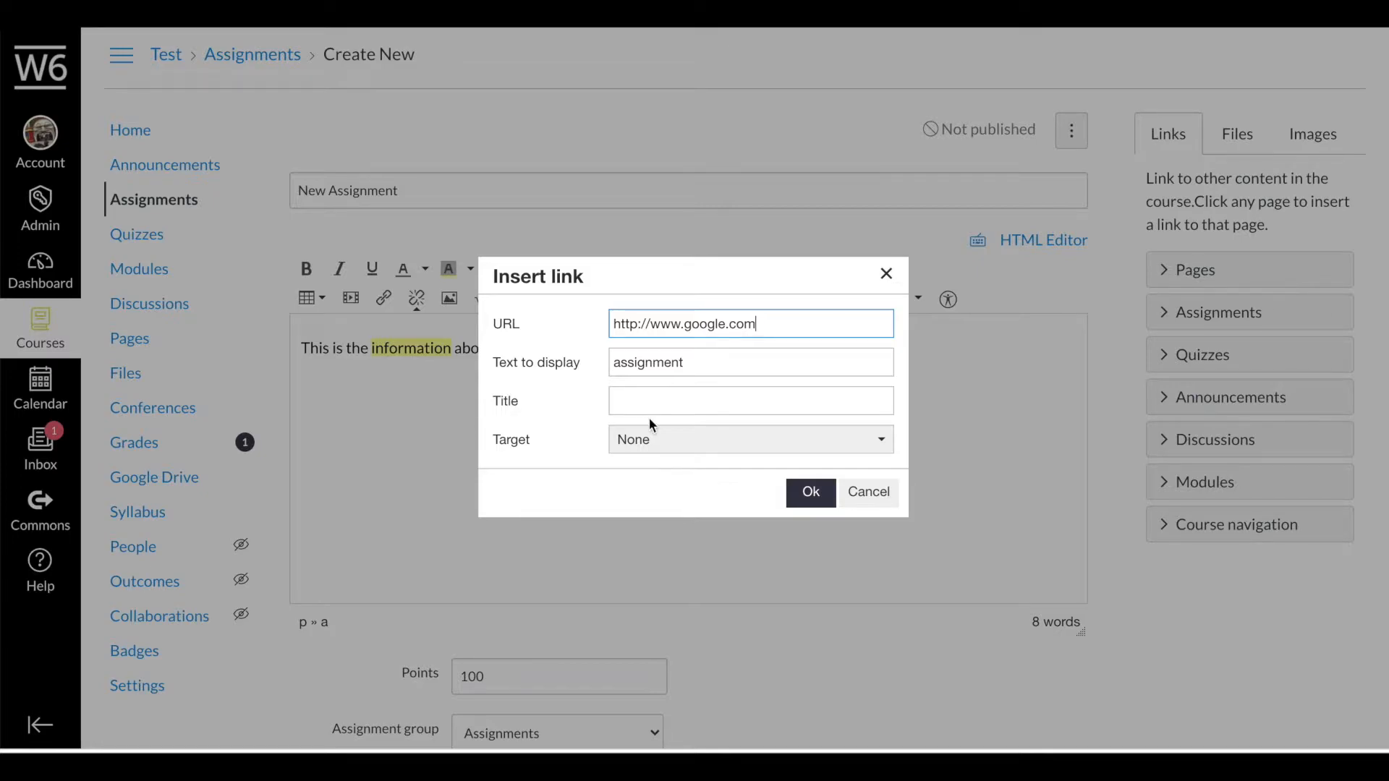
{"action": "left_click", "coordinate": [644, 444]}
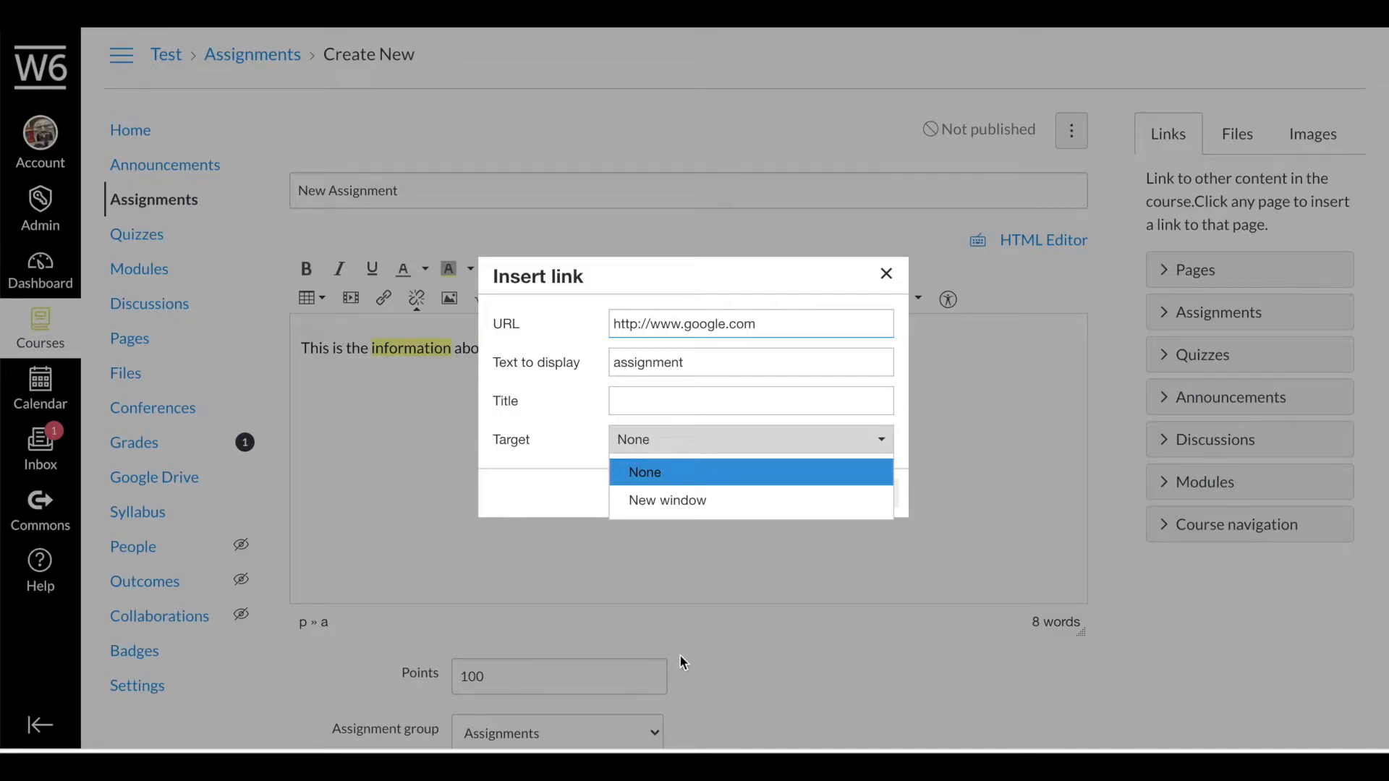
{"action": "left_click", "coordinate": [659, 507]}
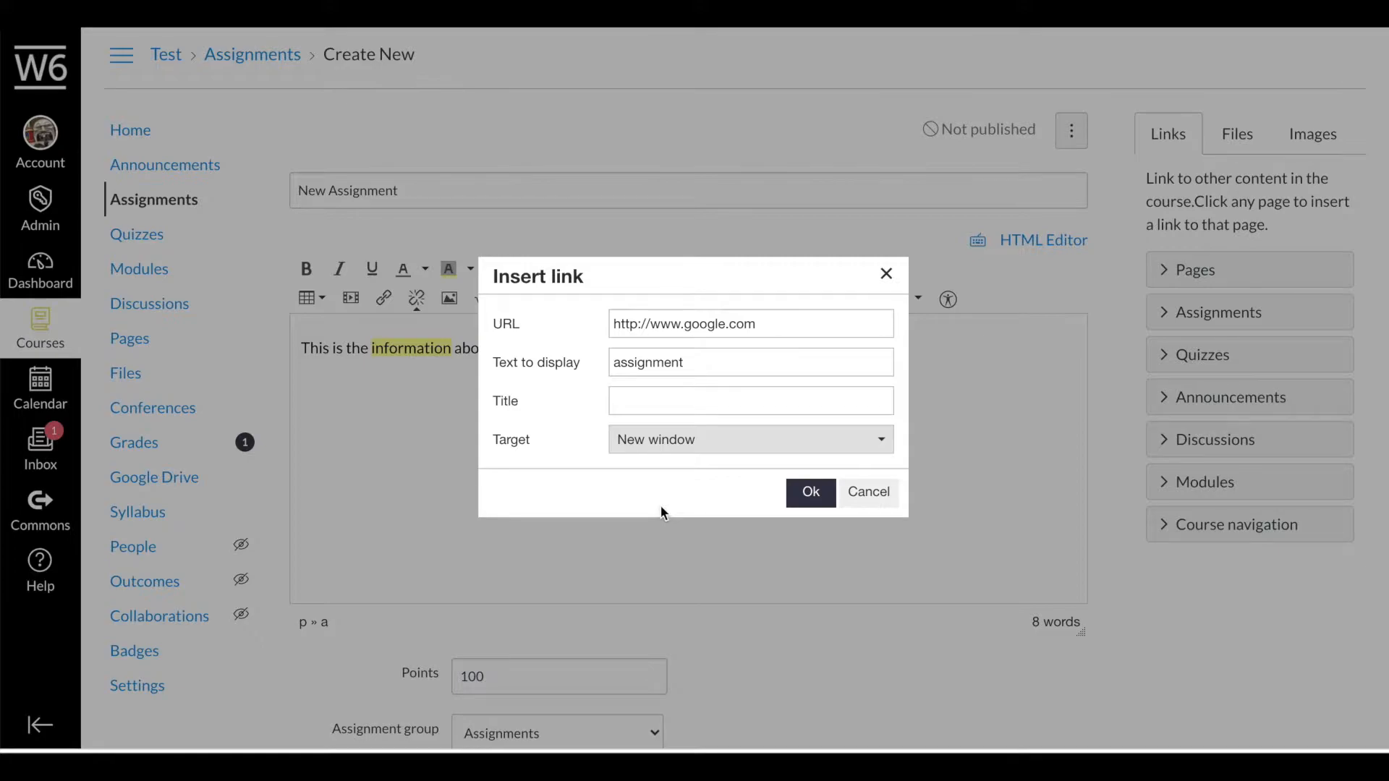
{"action": "left_click", "coordinate": [863, 492]}
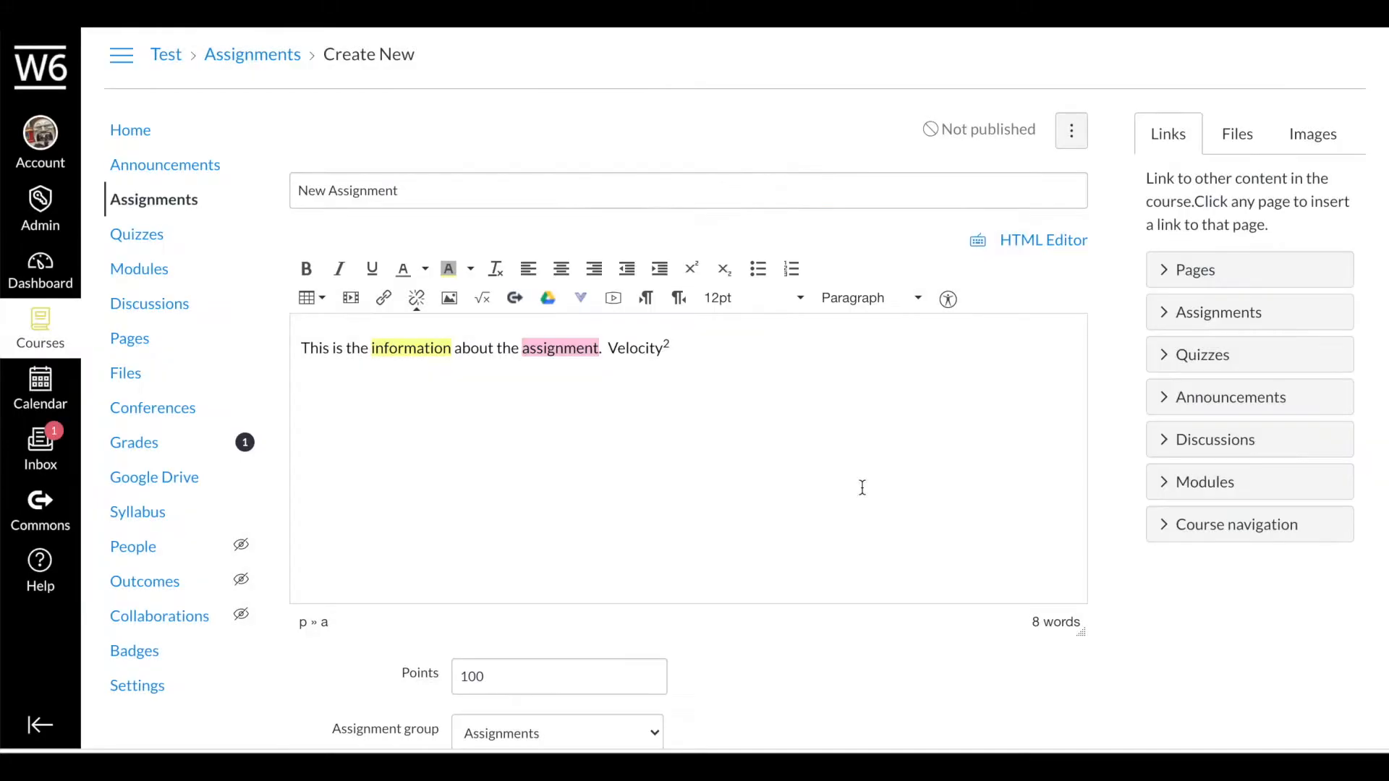
{"action": "left_click", "coordinate": [687, 357]}
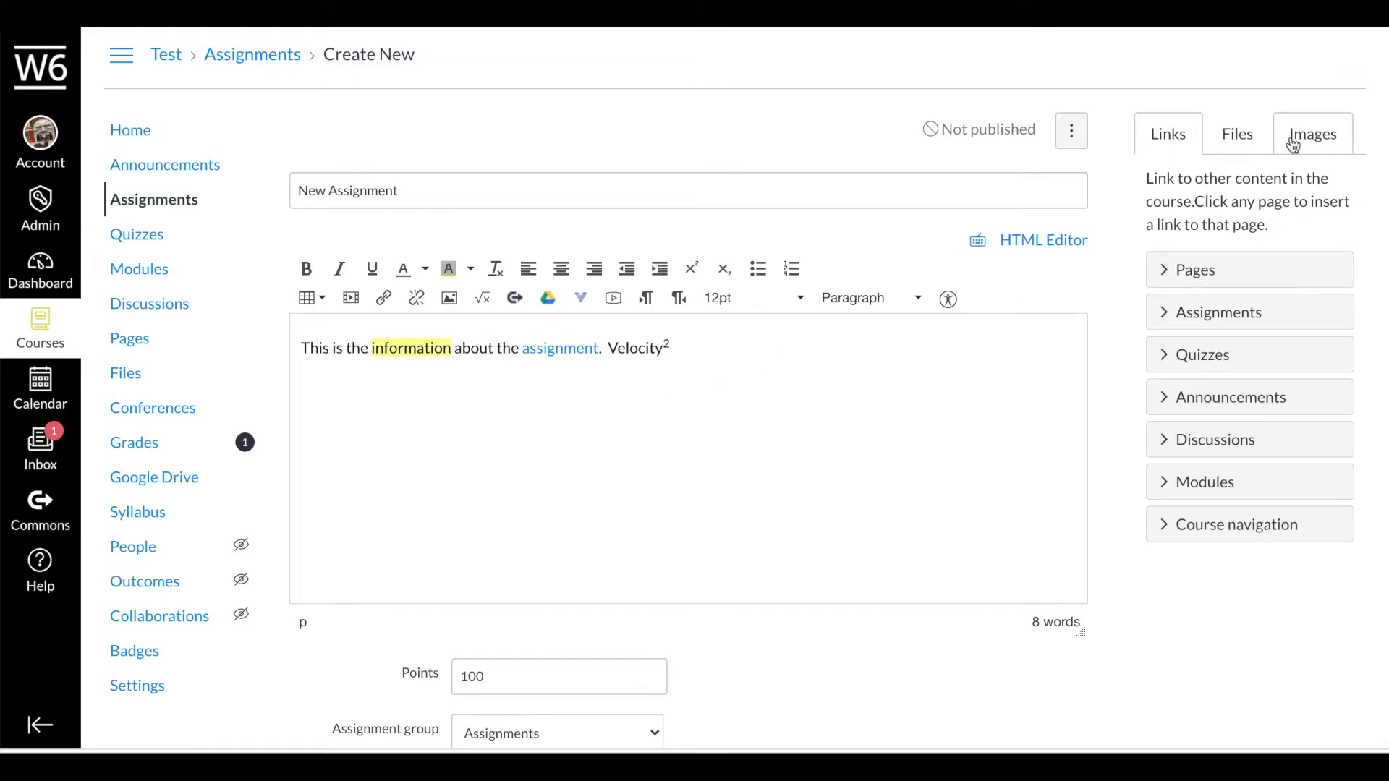
Embed the course image RETRO COSTUMES (1).jpg below the description's sentence.
{"action": "left_click", "coordinate": [1324, 145]}
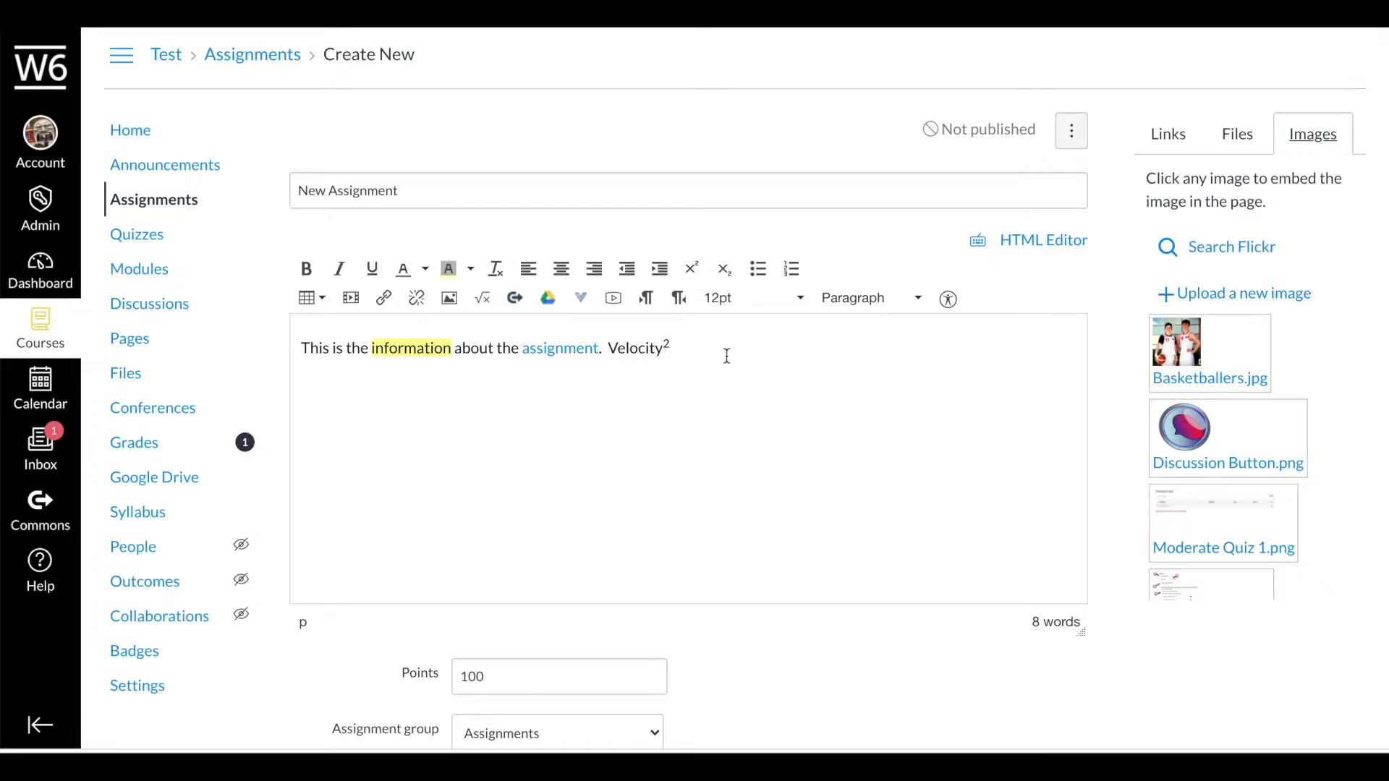
{"action": "left_click", "coordinate": [487, 398]}
{"action": "scroll", "coordinate": [1212, 369], "scroll_direction": "down", "scroll_amount": 5}
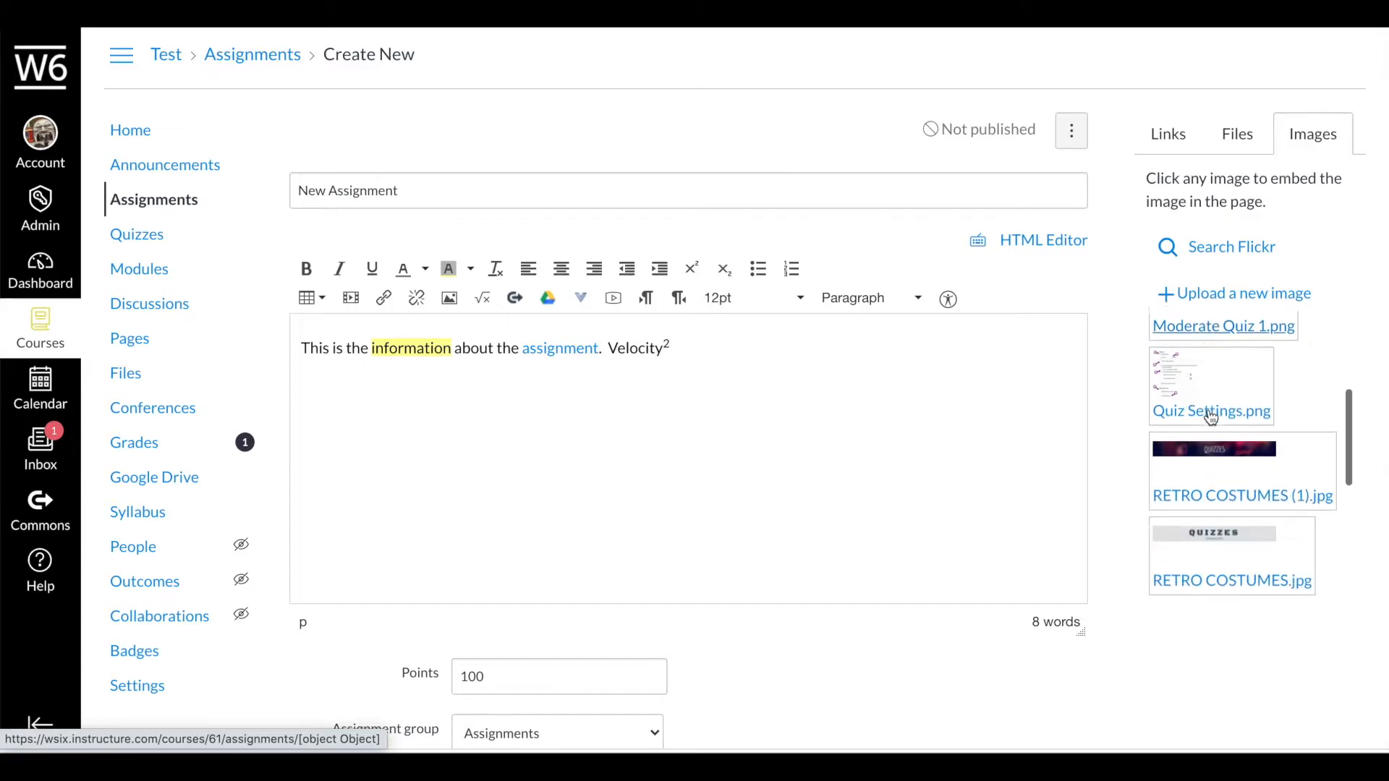
{"action": "scroll", "coordinate": [1215, 416], "scroll_direction": "up", "scroll_amount": 1}
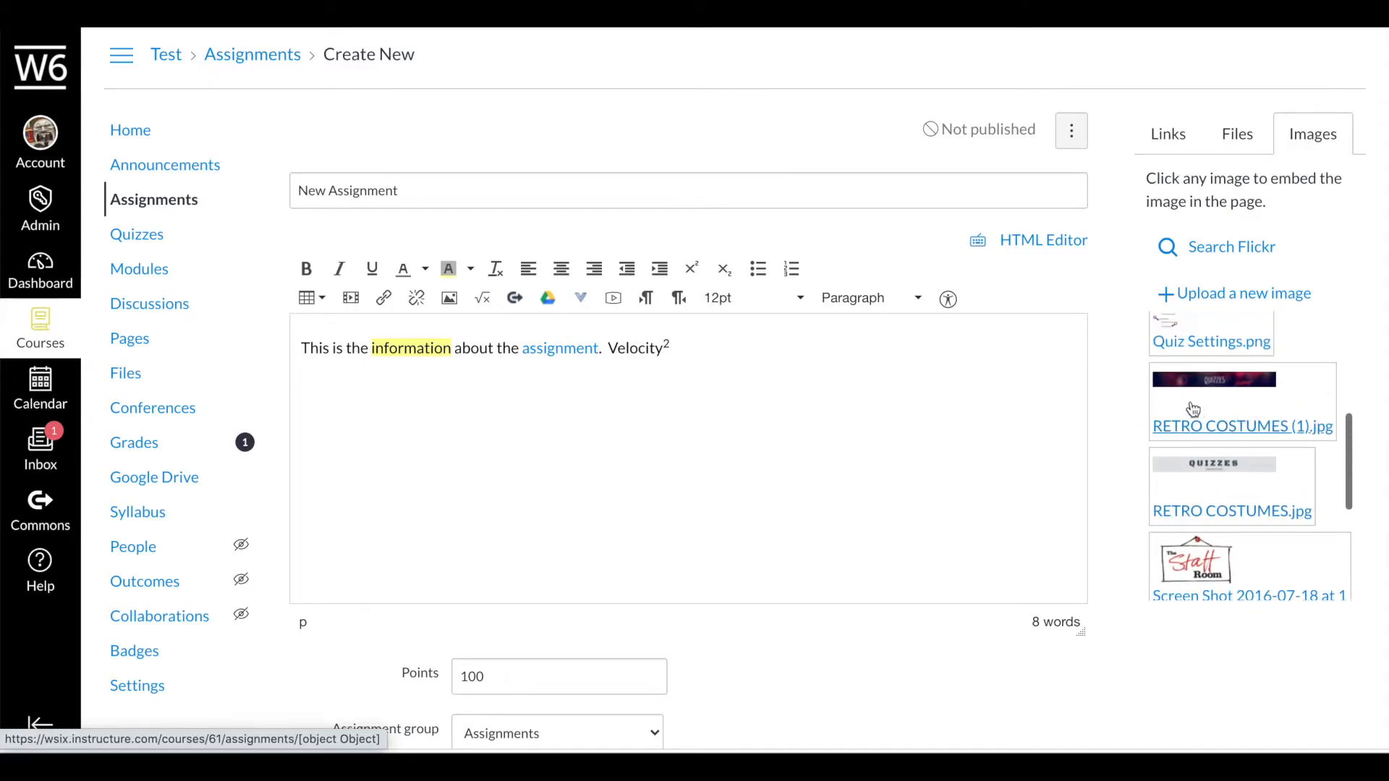
{"action": "left_click", "coordinate": [1229, 421]}
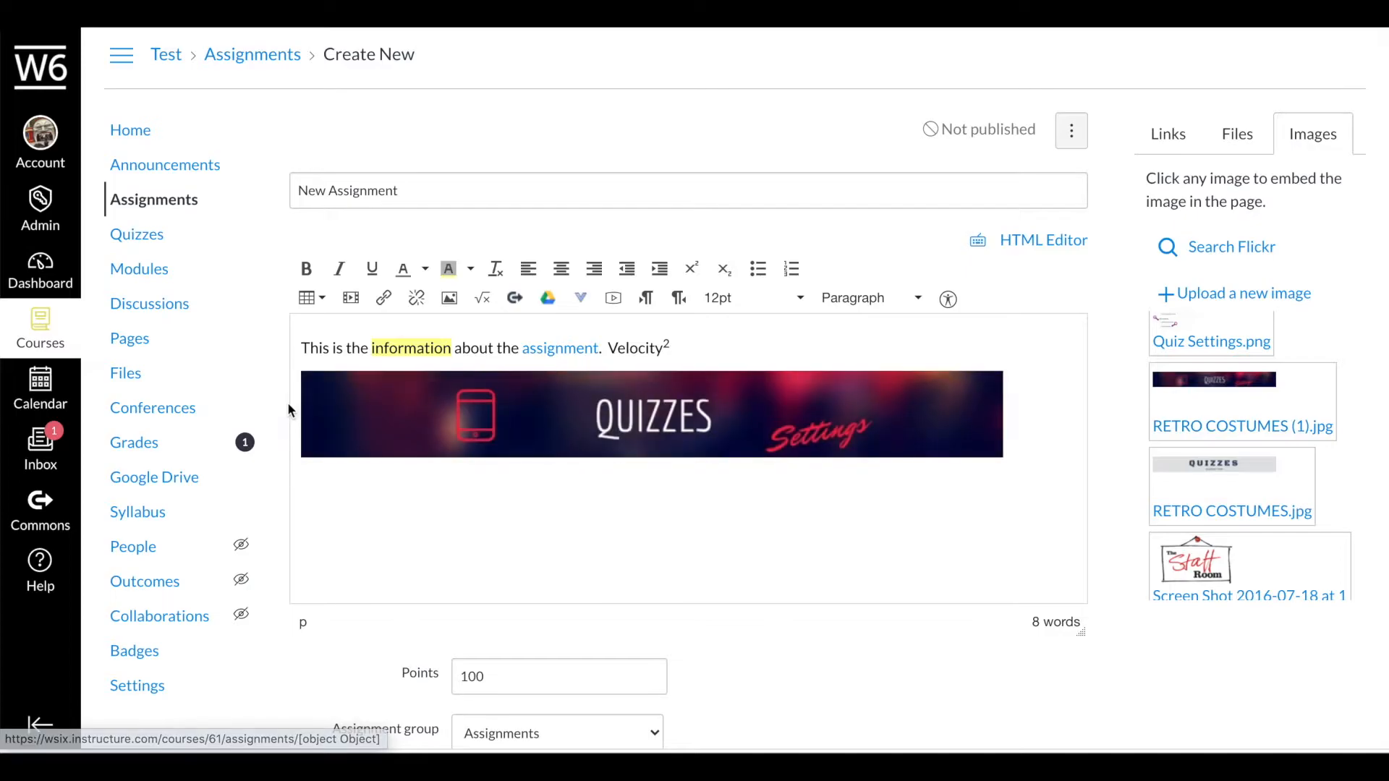
Add an empty line between the sentence and the banner image and begin an equation there with the Greek letter π.
{"action": "left_click", "coordinate": [727, 352]}
{"action": "key", "text": "Return"}
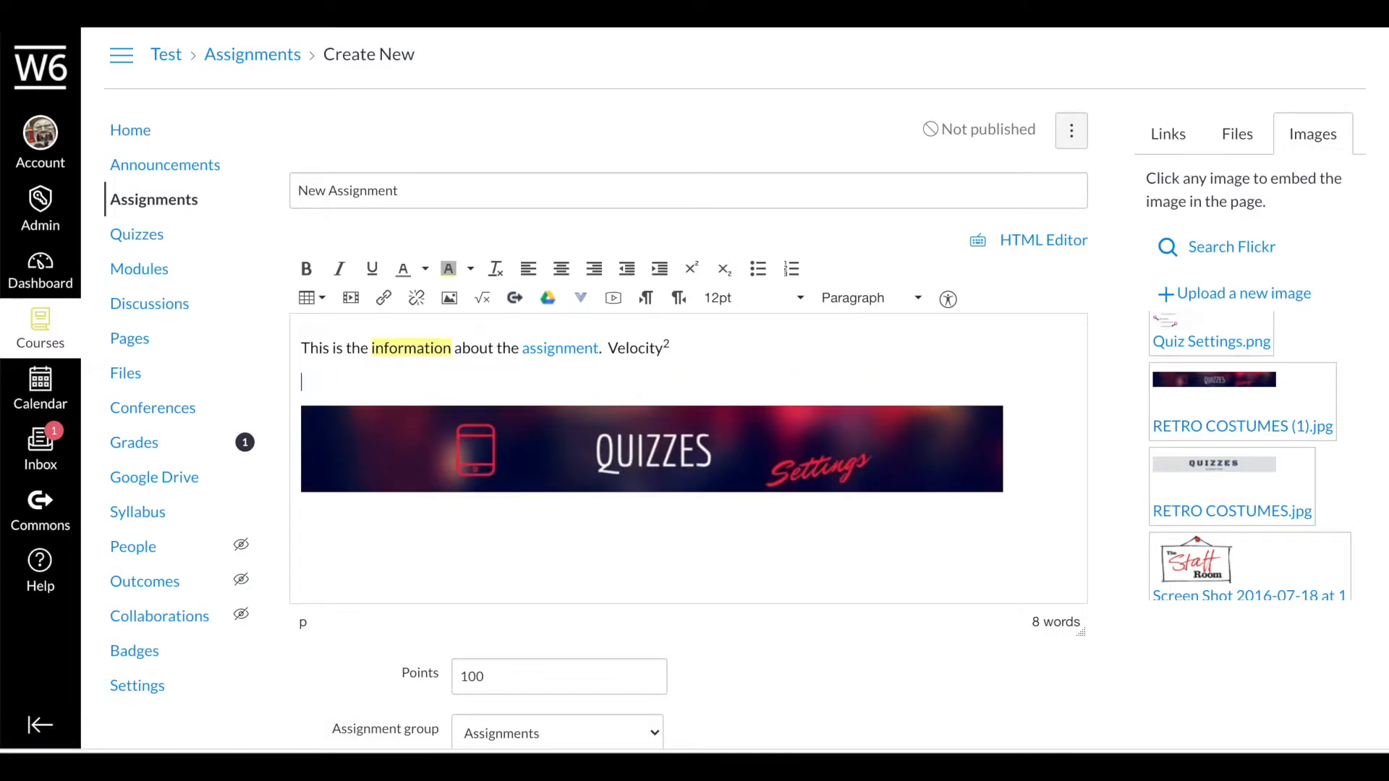
{"action": "left_click", "coordinate": [485, 303]}
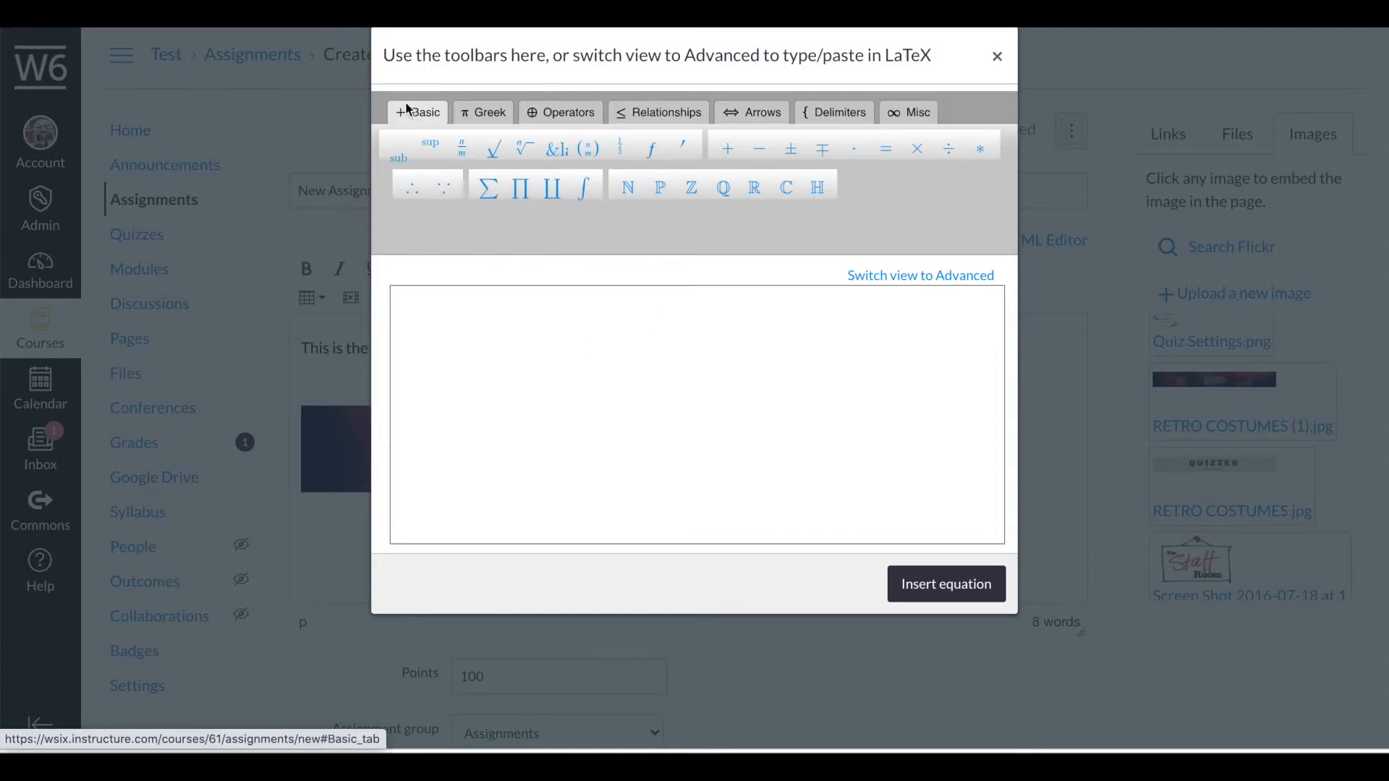
{"action": "left_click", "coordinate": [477, 113]}
{"action": "left_click", "coordinate": [557, 115]}
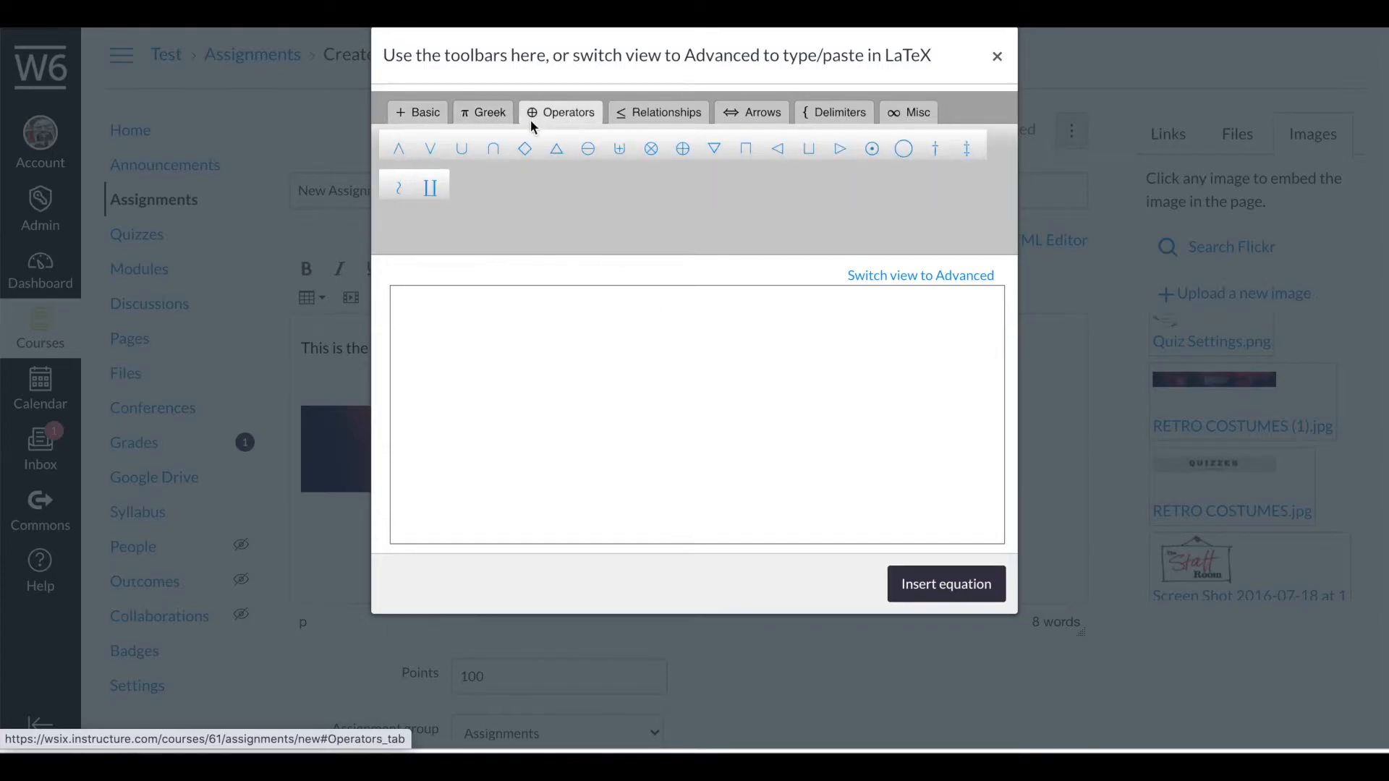
{"action": "left_click", "coordinate": [483, 114]}
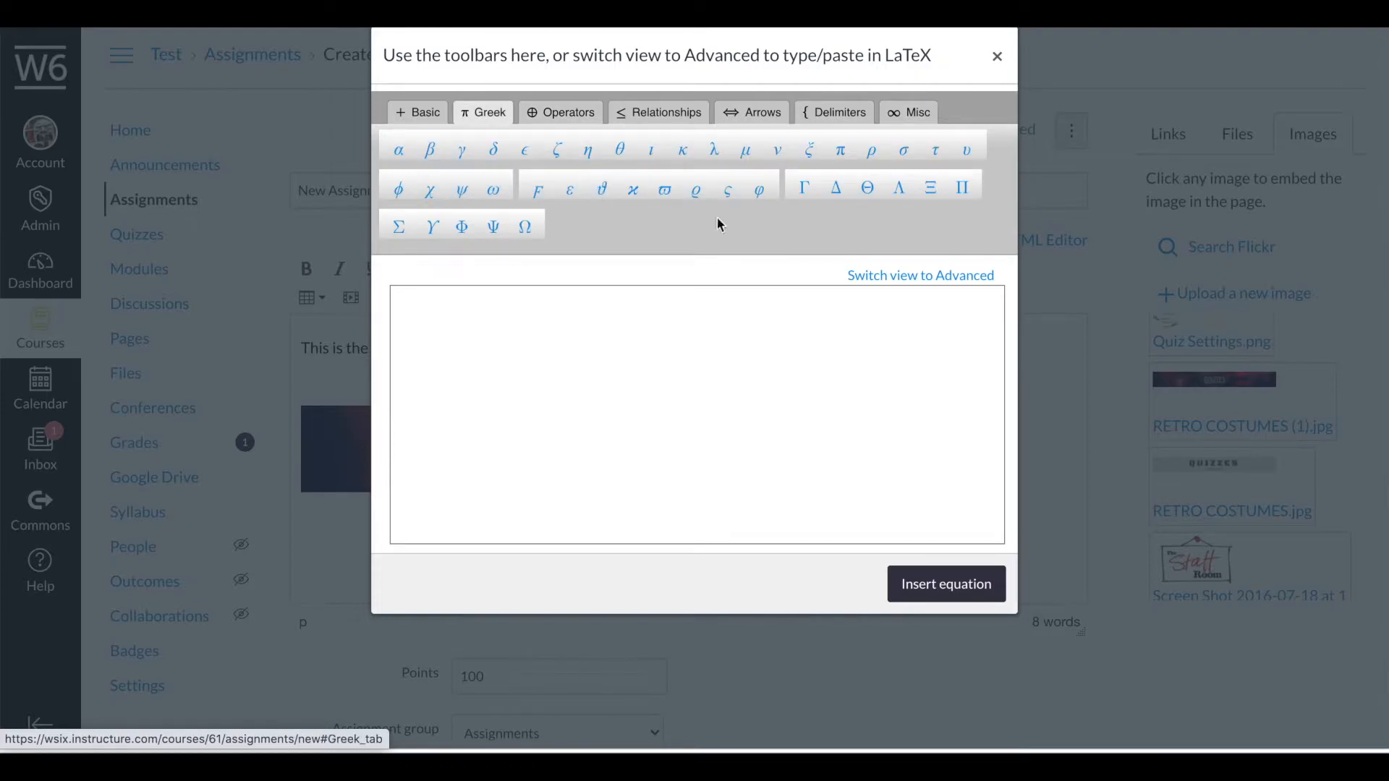
{"action": "left_click", "coordinate": [840, 149]}
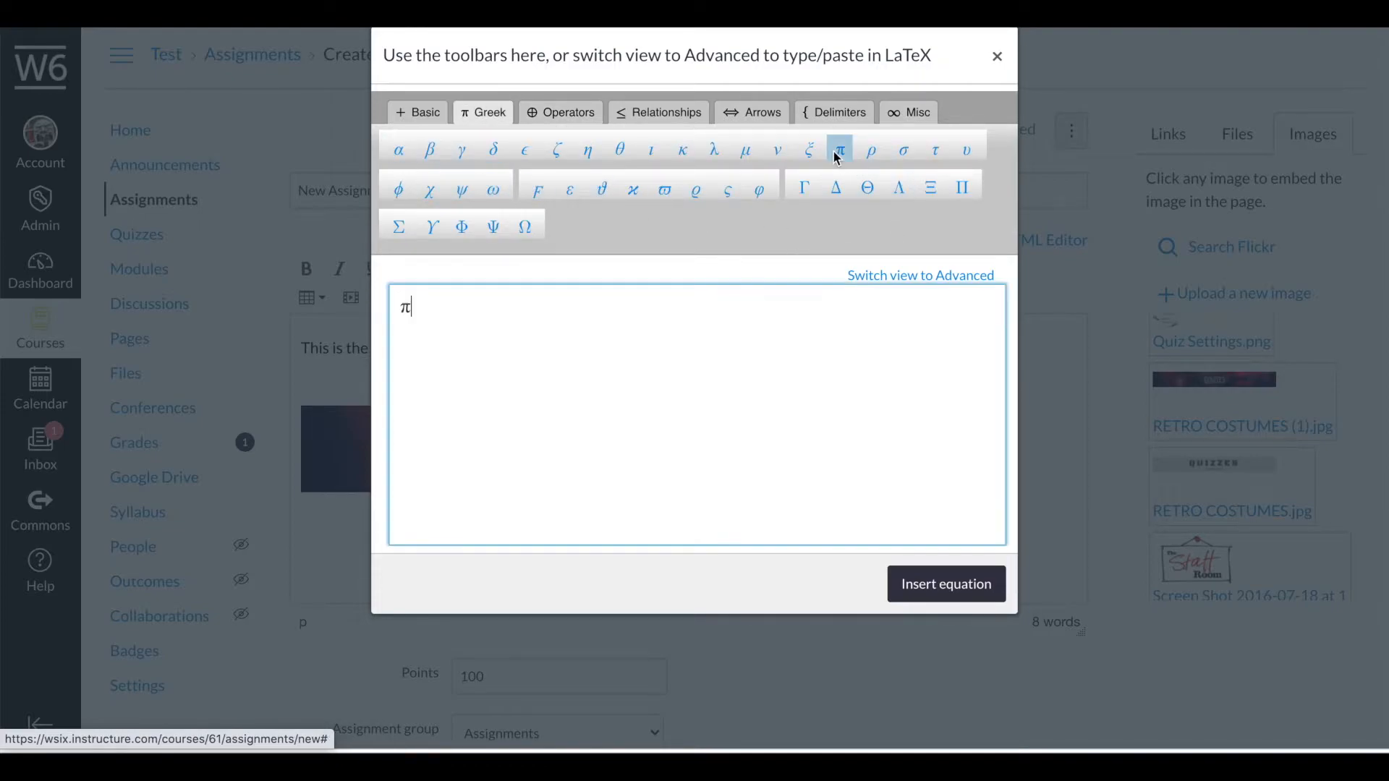
Complete the equation as πr² and insert it into the description.
{"action": "left_click", "coordinate": [408, 114]}
{"action": "left_click", "coordinate": [431, 303]}
{"action": "type", "text": "r"}
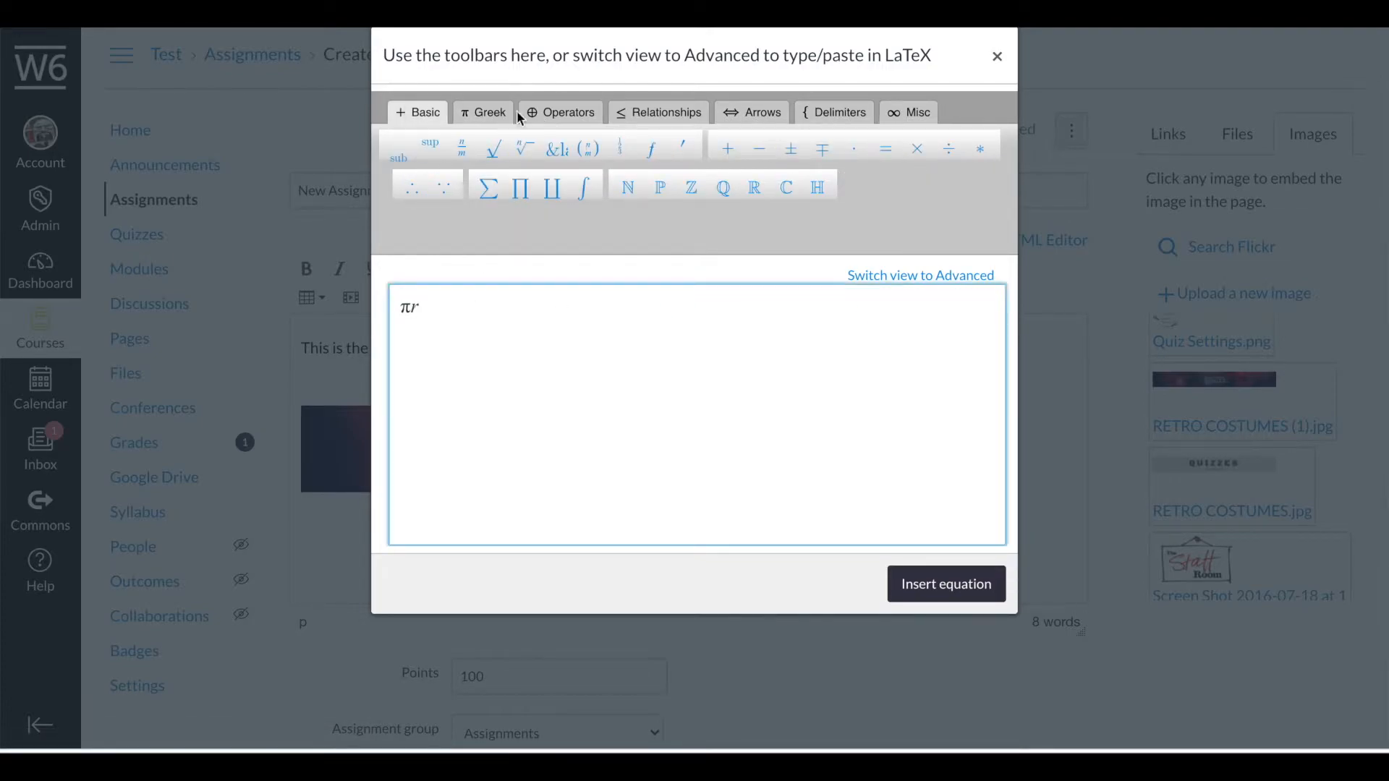
{"action": "type", "text": "^2"}
{"action": "key", "text": "BackSpace"}
{"action": "type", "text": "2"}
{"action": "left_click", "coordinate": [967, 585]}
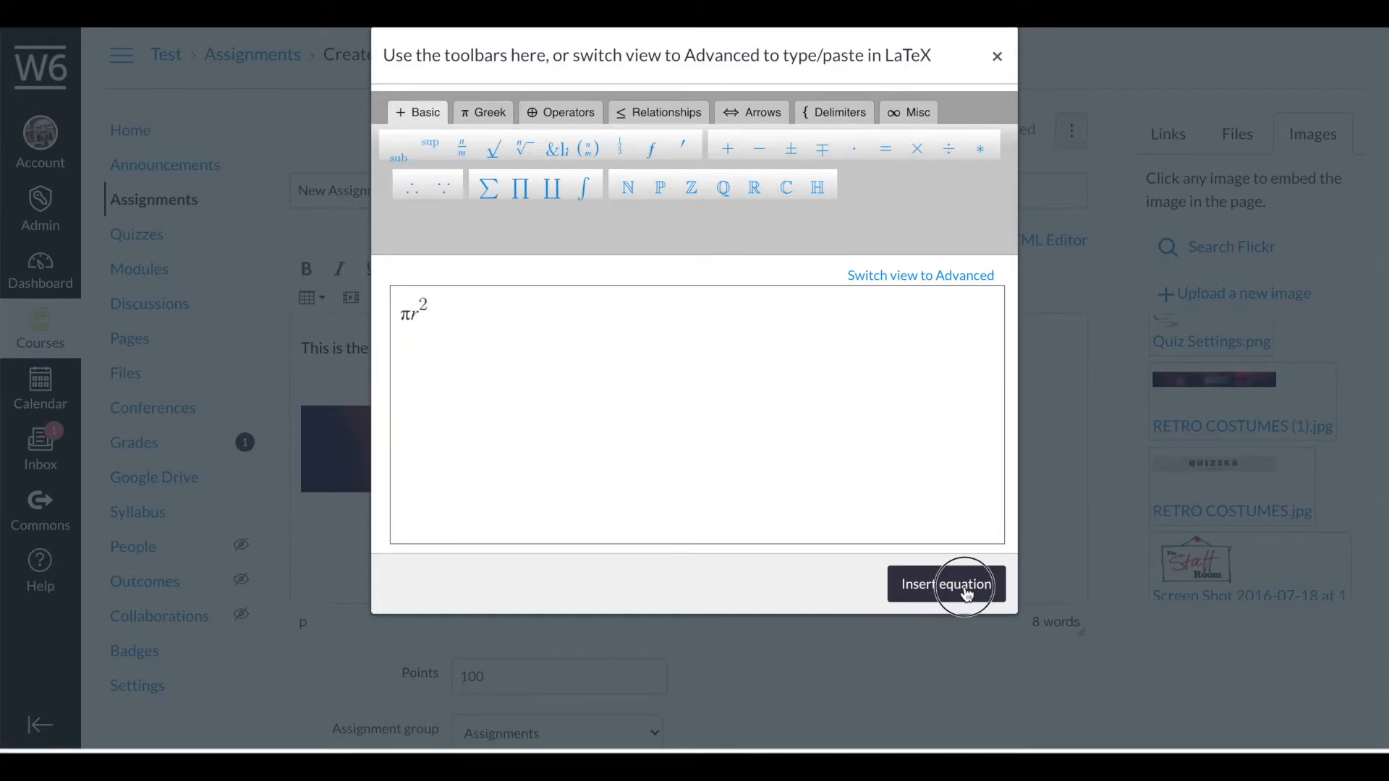
Embed the Google Drive file Careers Overview 2015 2016.docx dated June 29, 2016, from the Careers folder, below the banner image.
{"action": "left_click", "coordinate": [451, 384]}
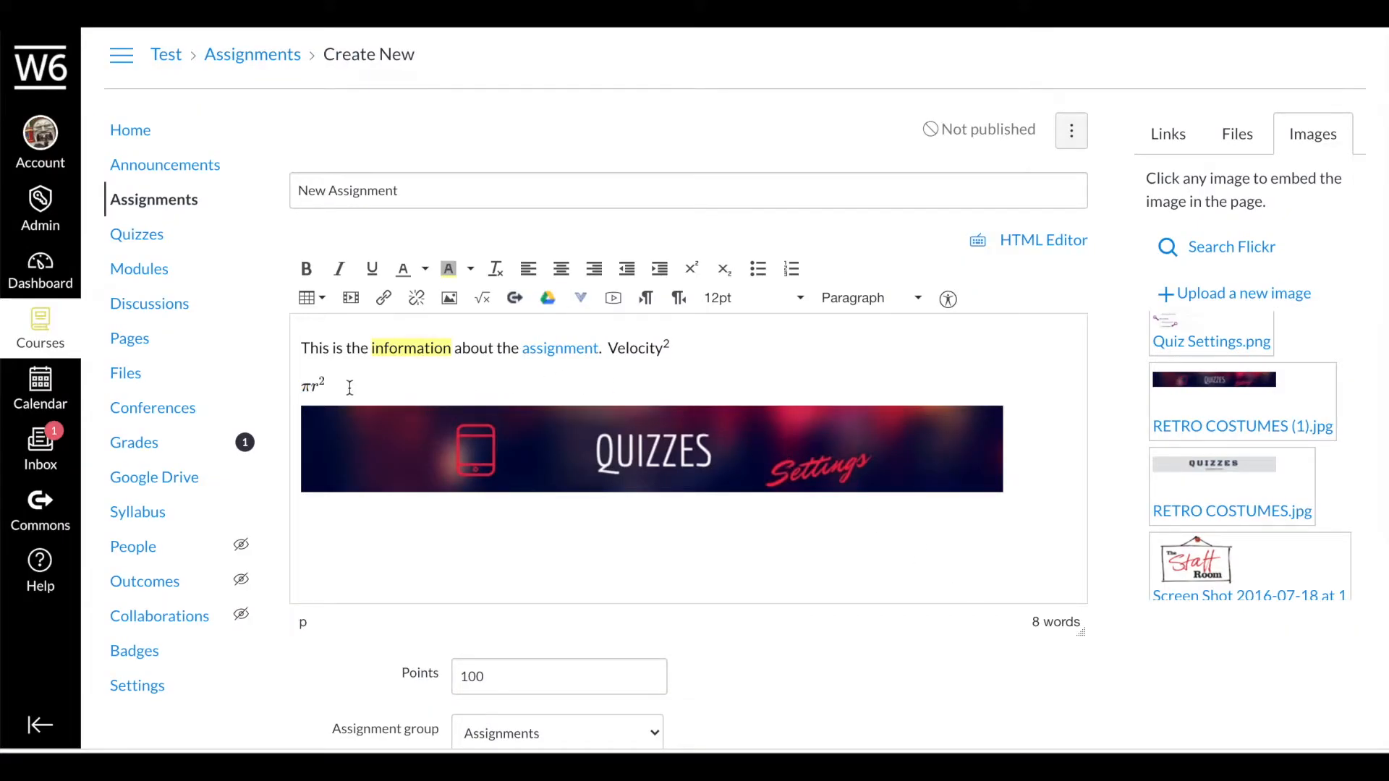
{"action": "scroll", "coordinate": [471, 332], "scroll_direction": "down", "scroll_amount": 1}
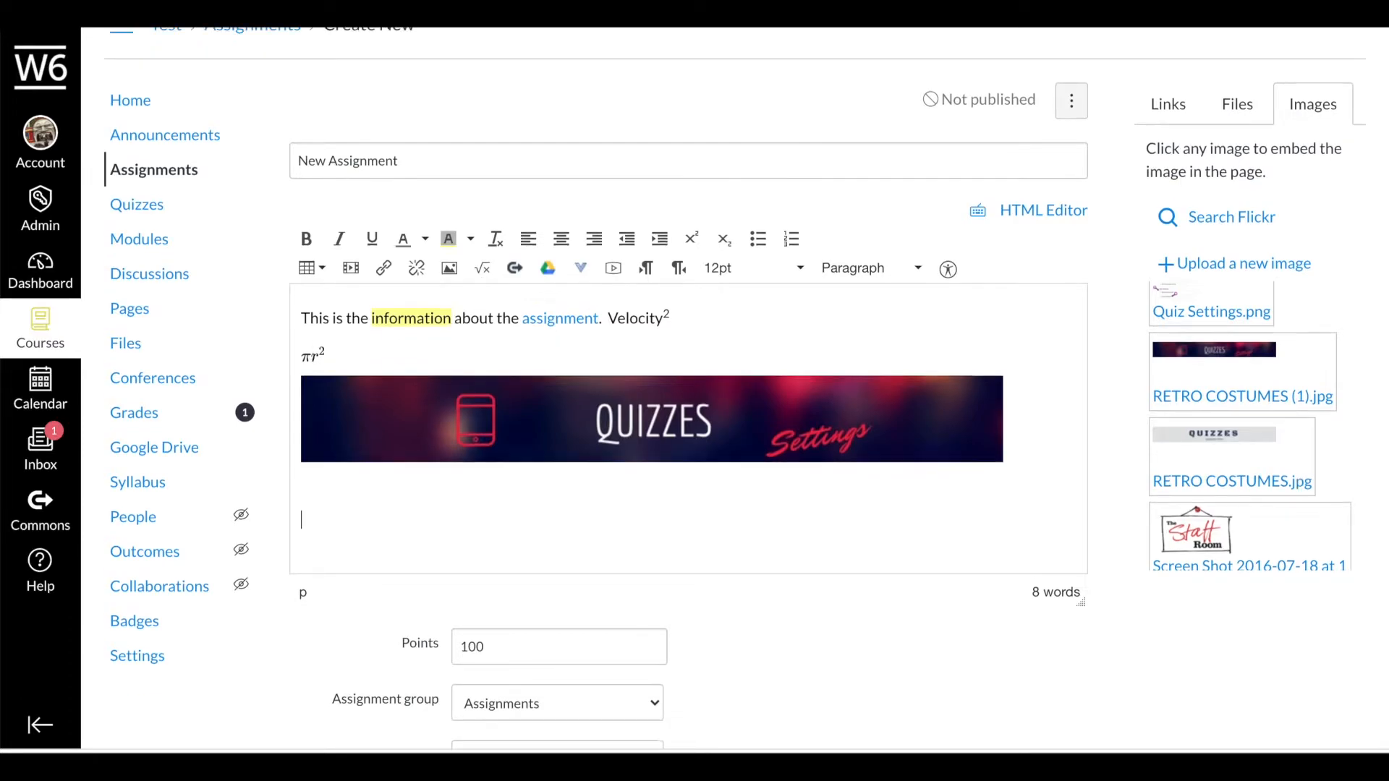
{"action": "left_click", "coordinate": [549, 270]}
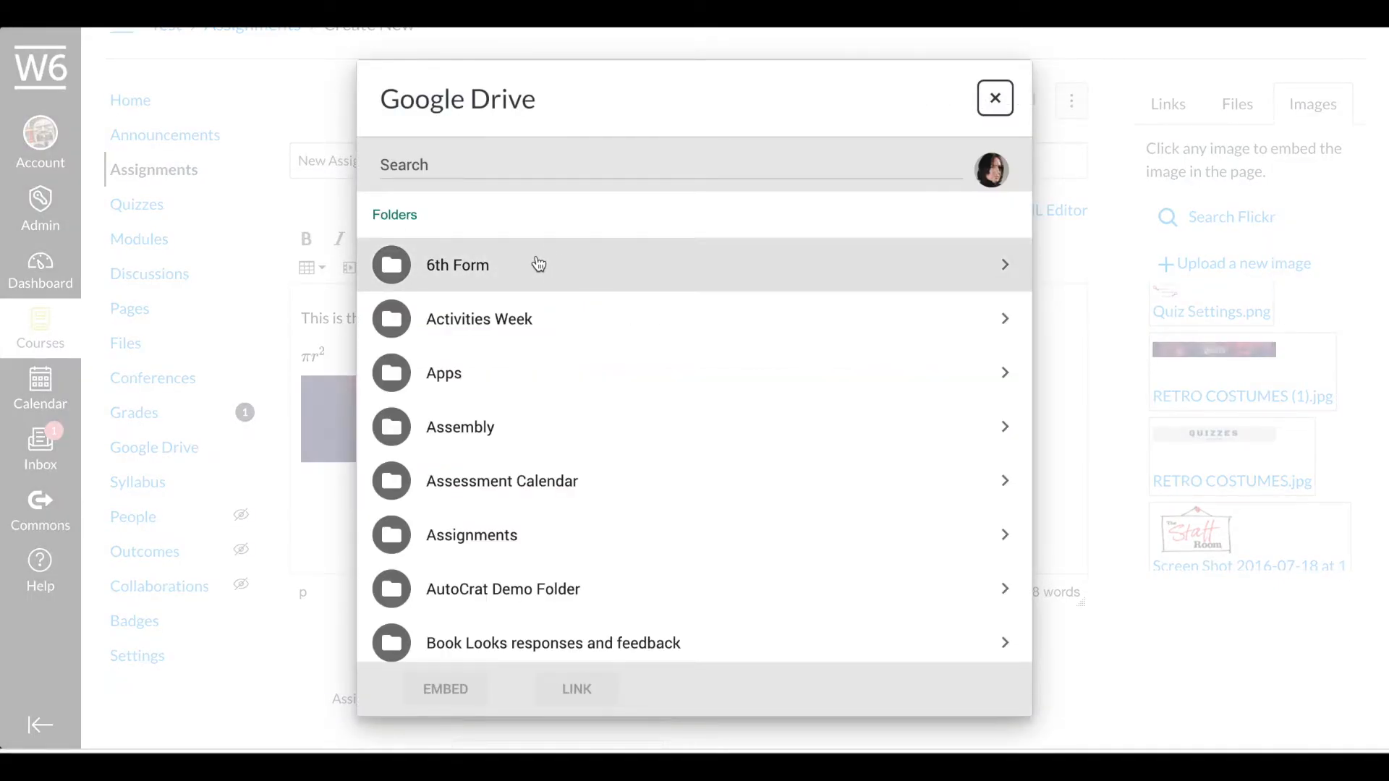
{"action": "scroll", "coordinate": [533, 304], "scroll_direction": "down", "scroll_amount": 4}
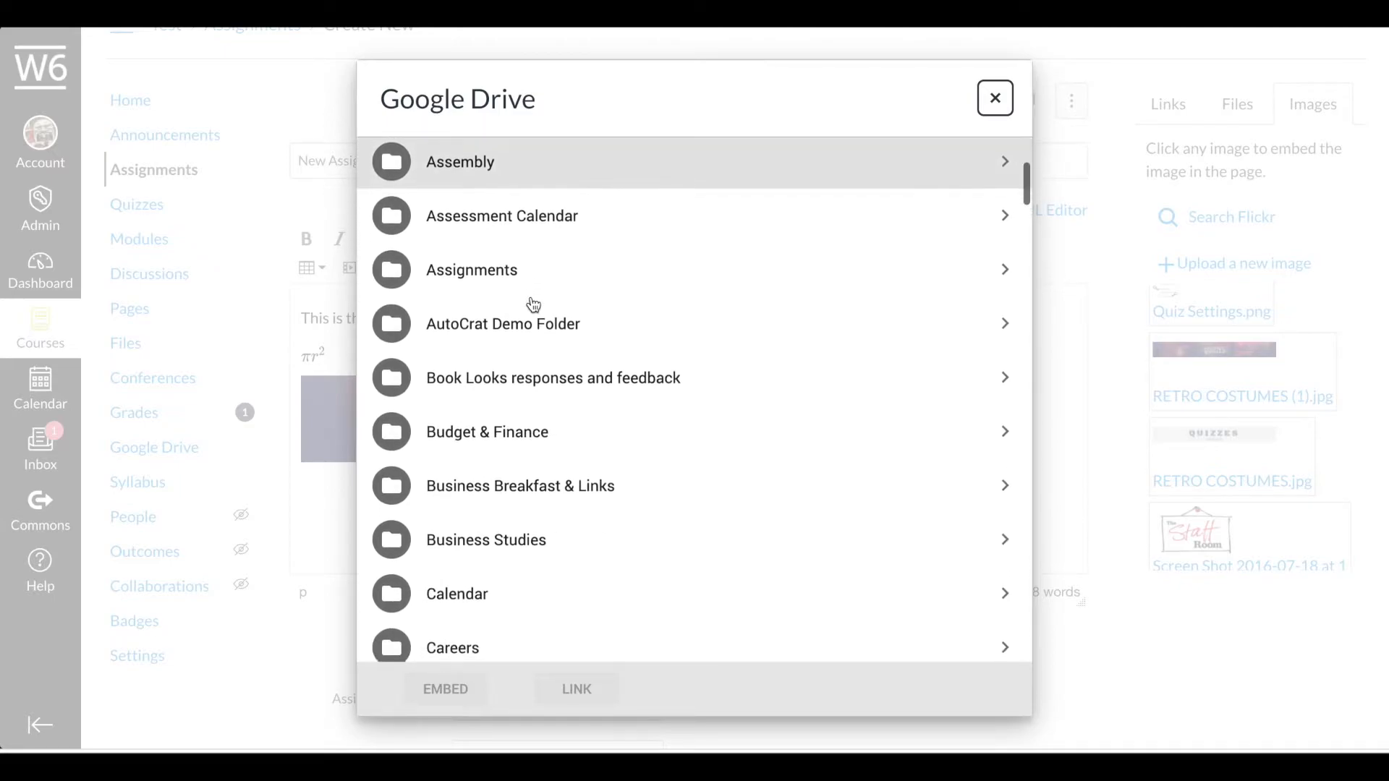
{"action": "scroll", "coordinate": [550, 325], "scroll_direction": "down", "scroll_amount": 4}
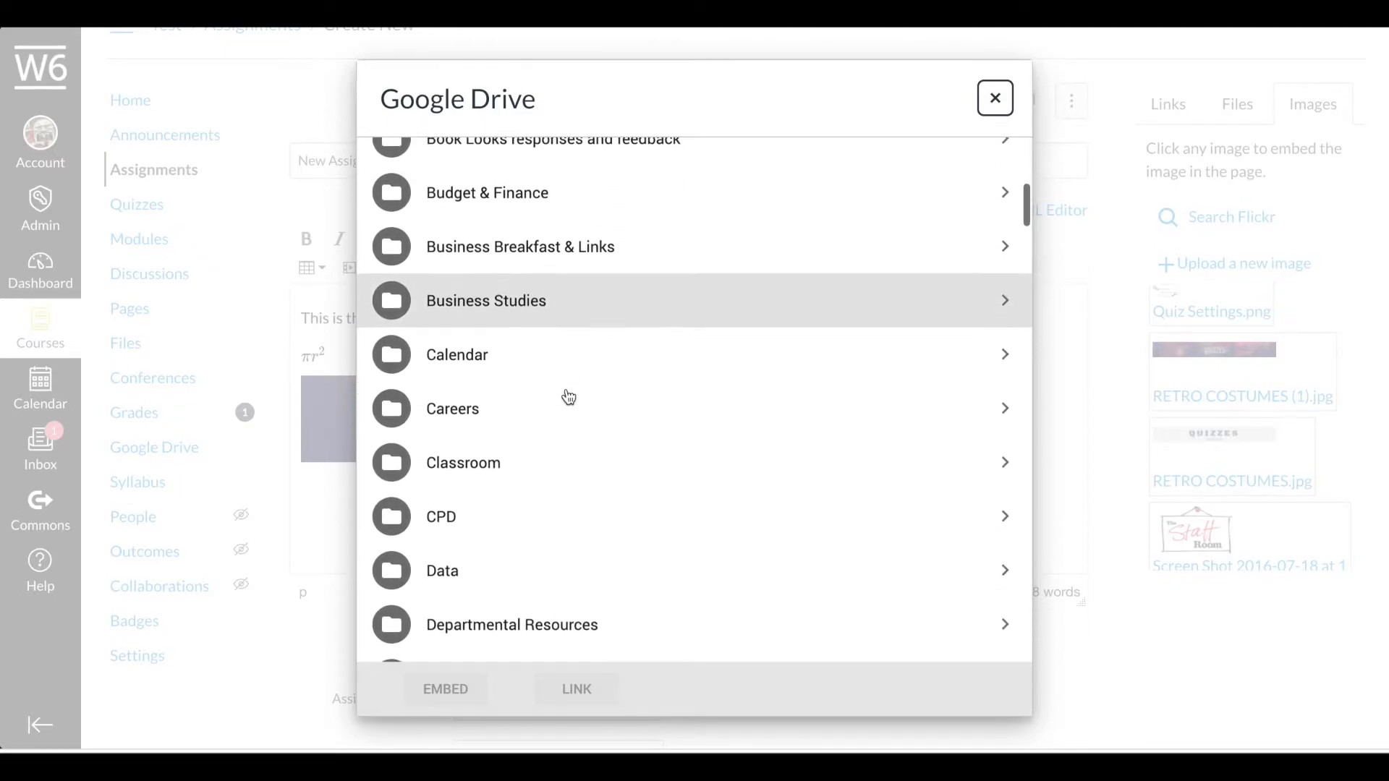
{"action": "left_click", "coordinate": [542, 420]}
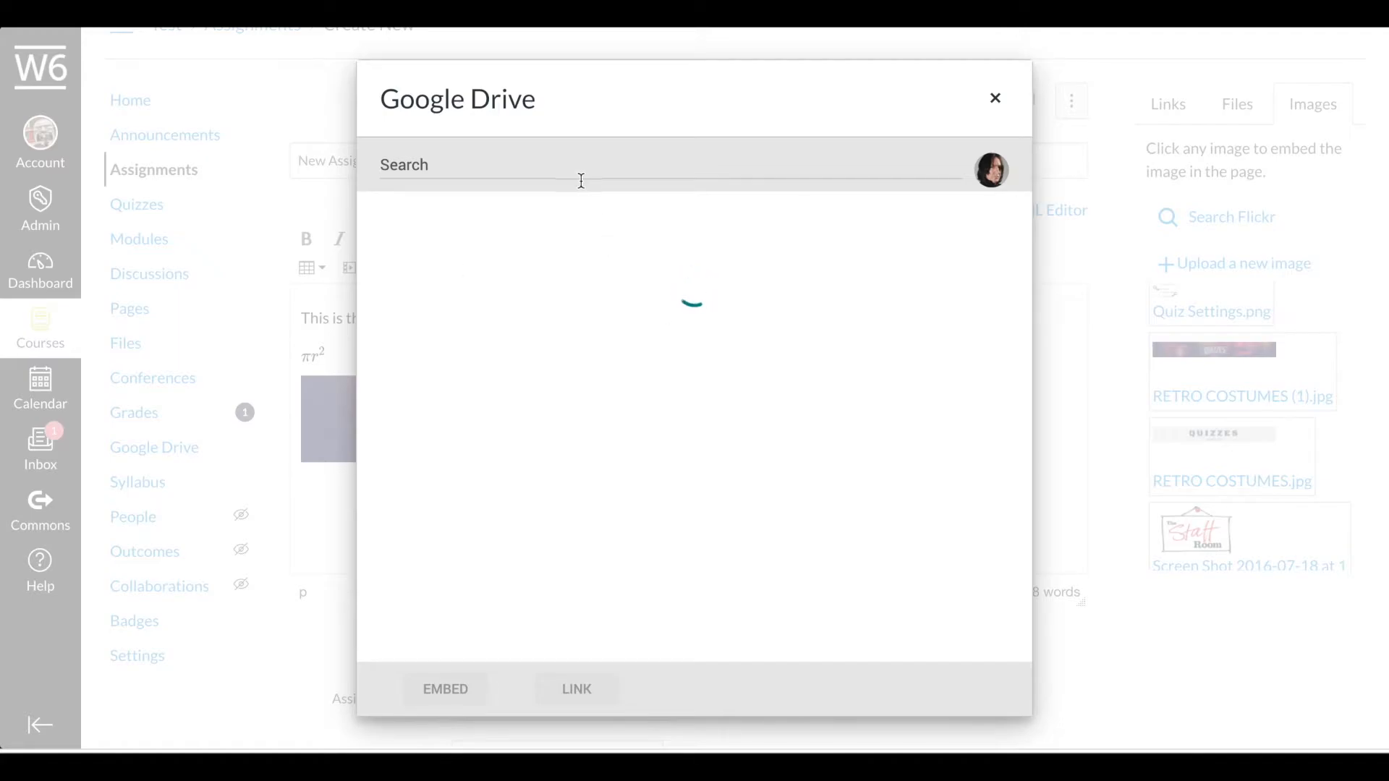
{"action": "scroll", "coordinate": [515, 363], "scroll_direction": "down", "scroll_amount": 2}
{"action": "scroll", "coordinate": [515, 363], "scroll_direction": "down", "scroll_amount": 20}
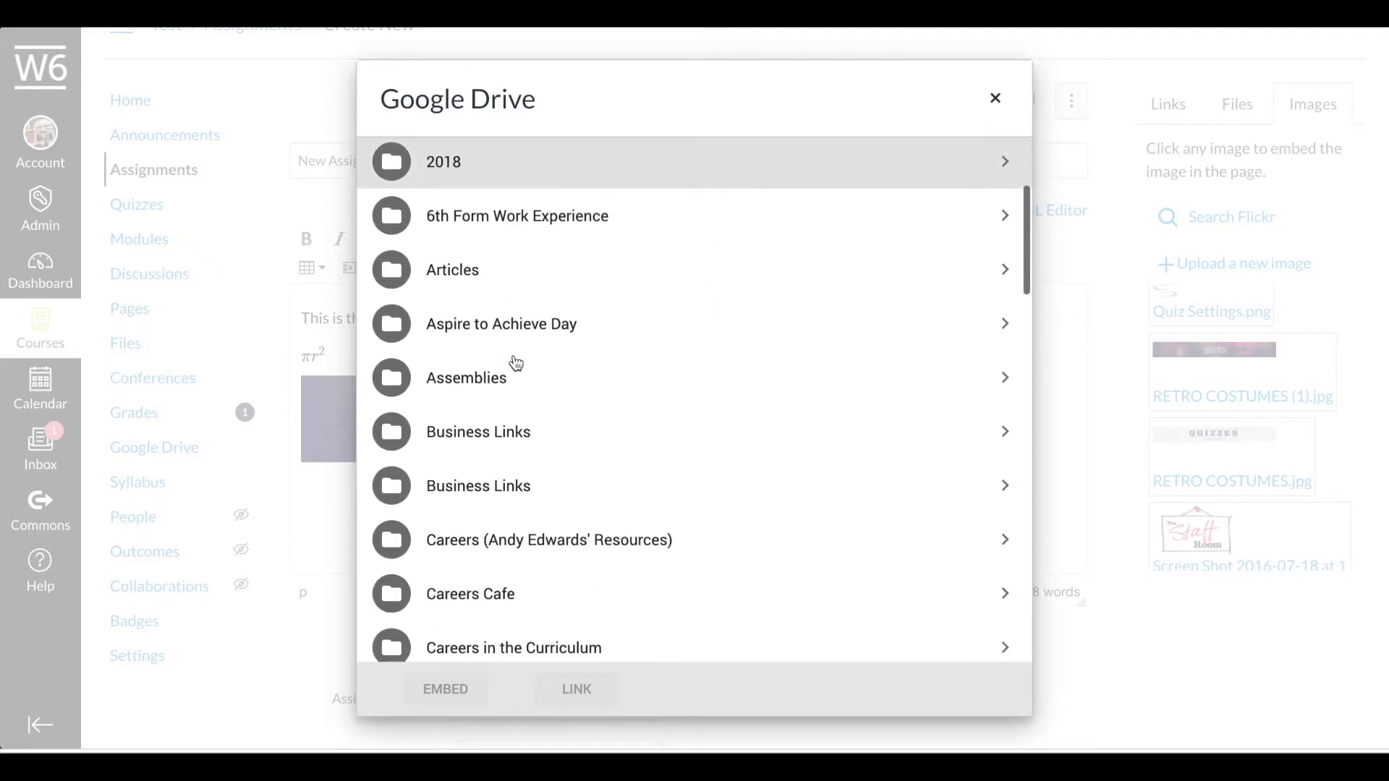
{"action": "scroll", "coordinate": [515, 363], "scroll_direction": "up", "scroll_amount": 5}
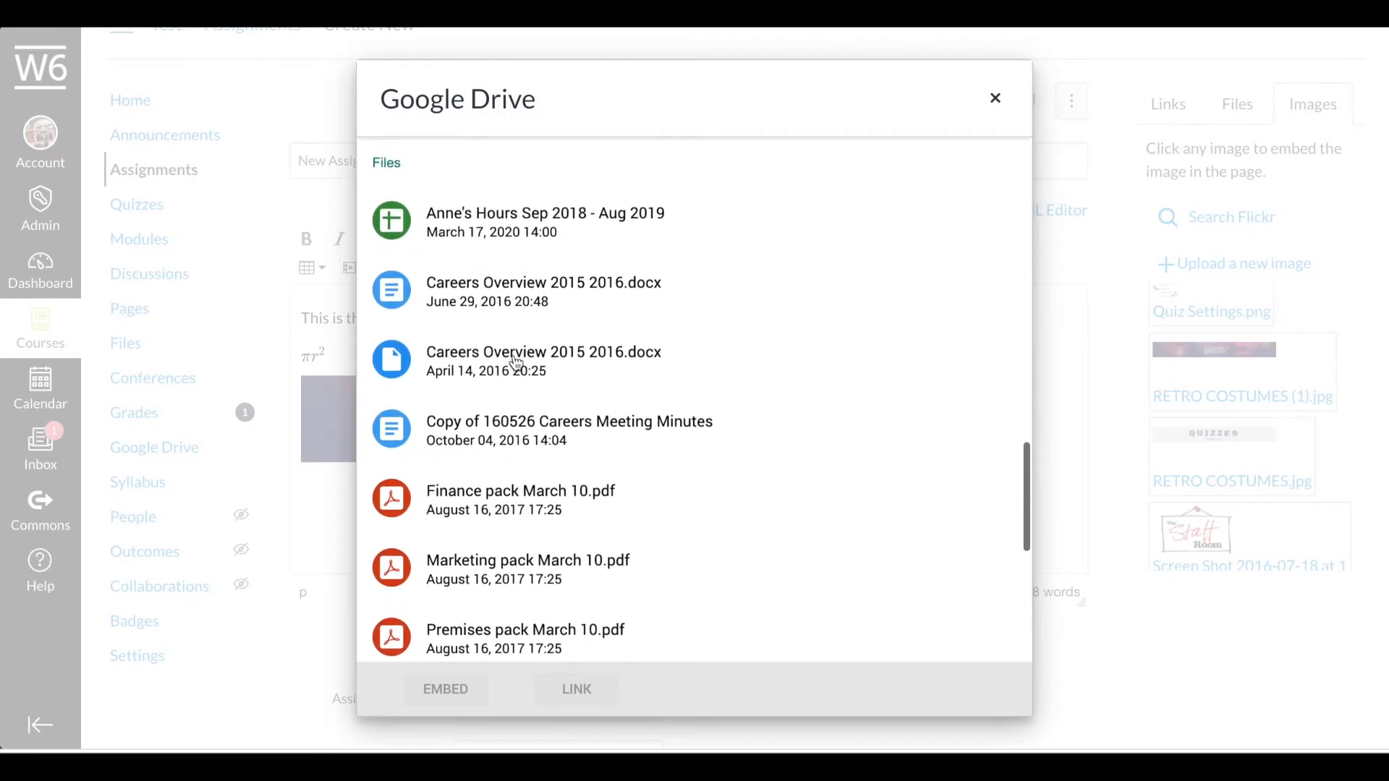
{"action": "left_click", "coordinate": [518, 354]}
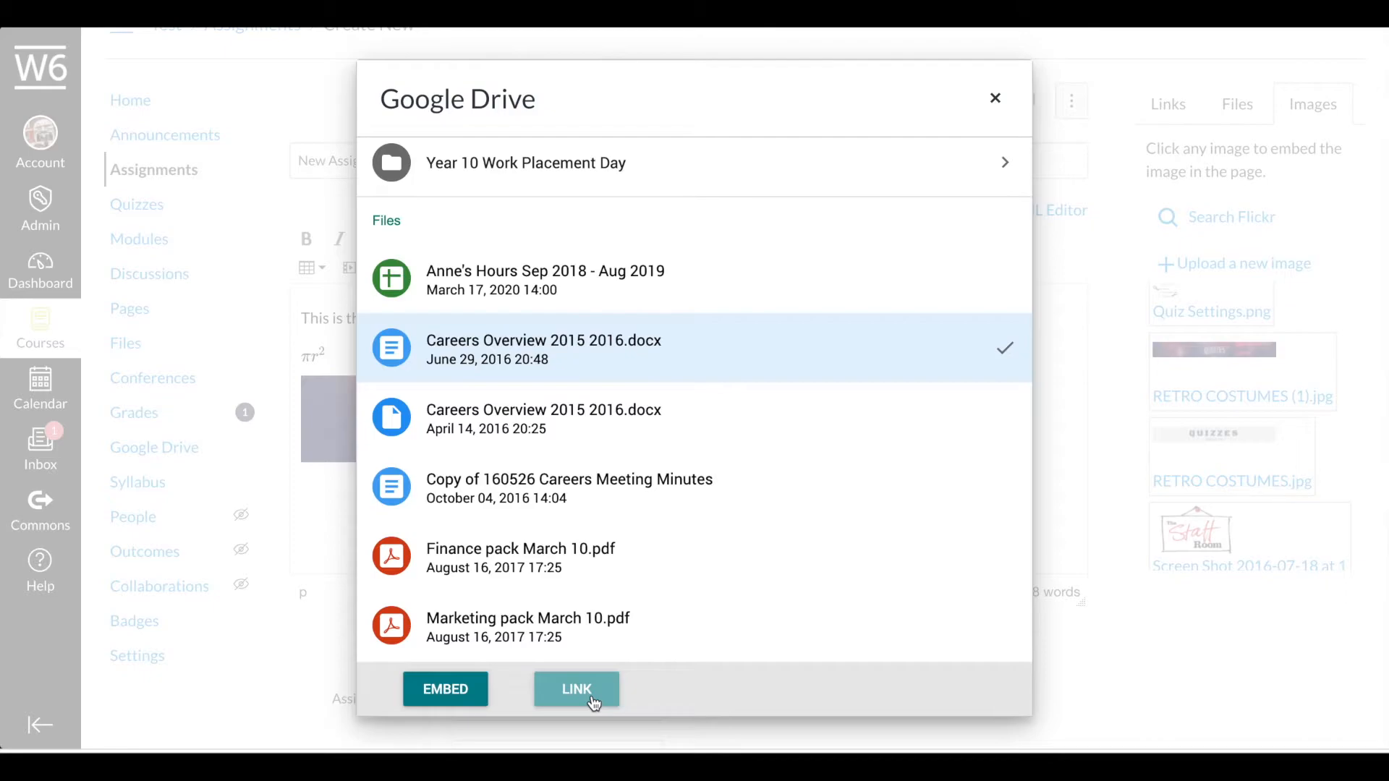
{"action": "left_click", "coordinate": [442, 693]}
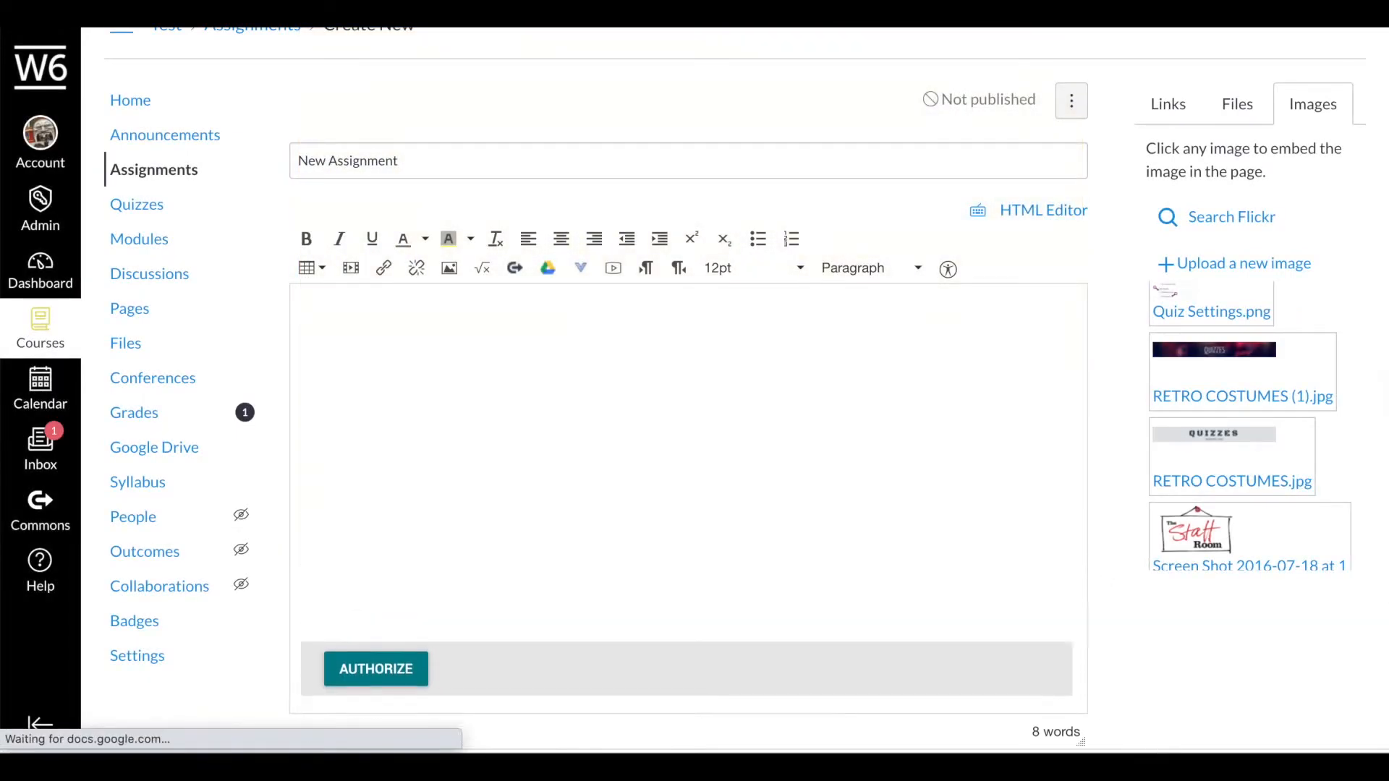
Look through the embedded Careers Overview document and its file options, such as making a copy, without changing anything.
{"action": "scroll", "coordinate": [1139, 353], "scroll_direction": "down", "scroll_amount": 4}
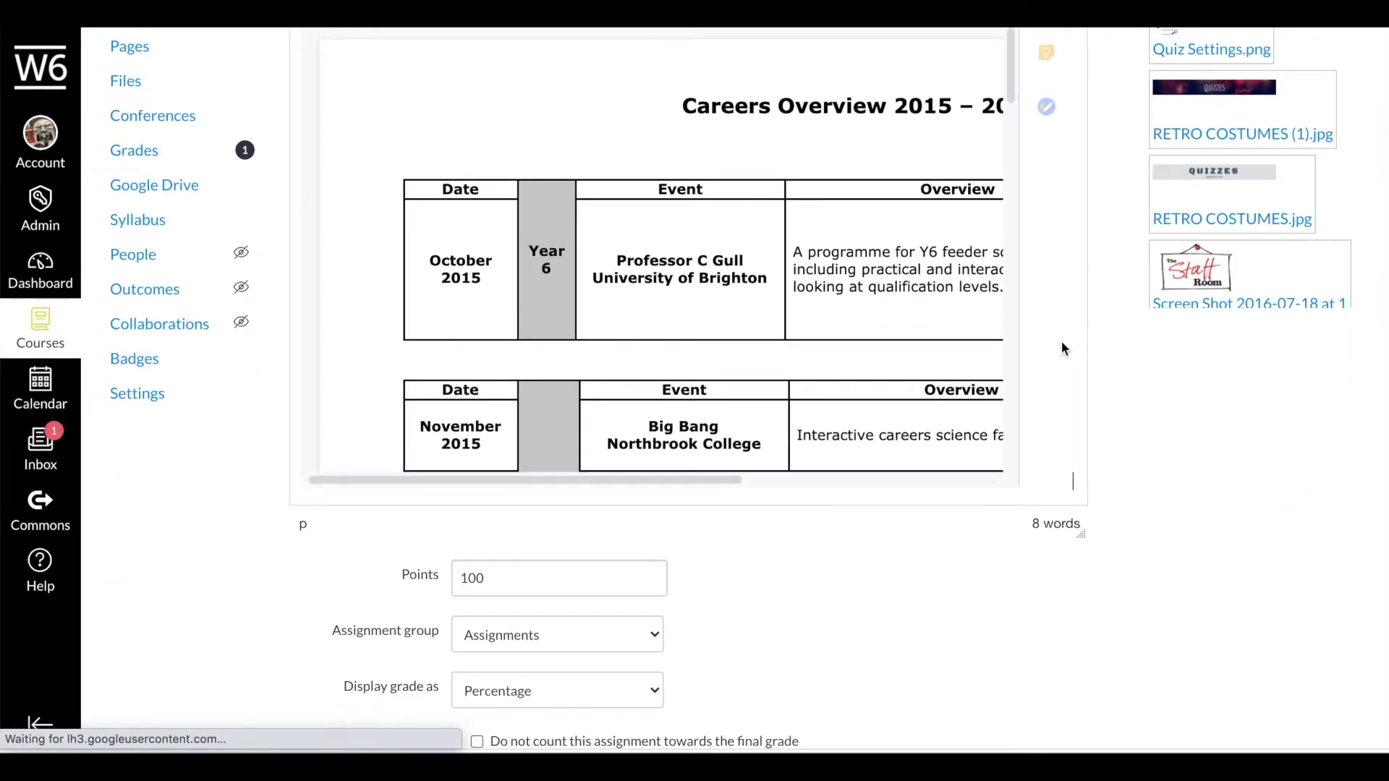
{"action": "scroll", "coordinate": [1061, 340], "scroll_direction": "down", "scroll_amount": 2}
{"action": "scroll", "coordinate": [1091, 441], "scroll_direction": "up", "scroll_amount": 4}
{"action": "scroll", "coordinate": [1013, 373], "scroll_direction": "down", "scroll_amount": 2}
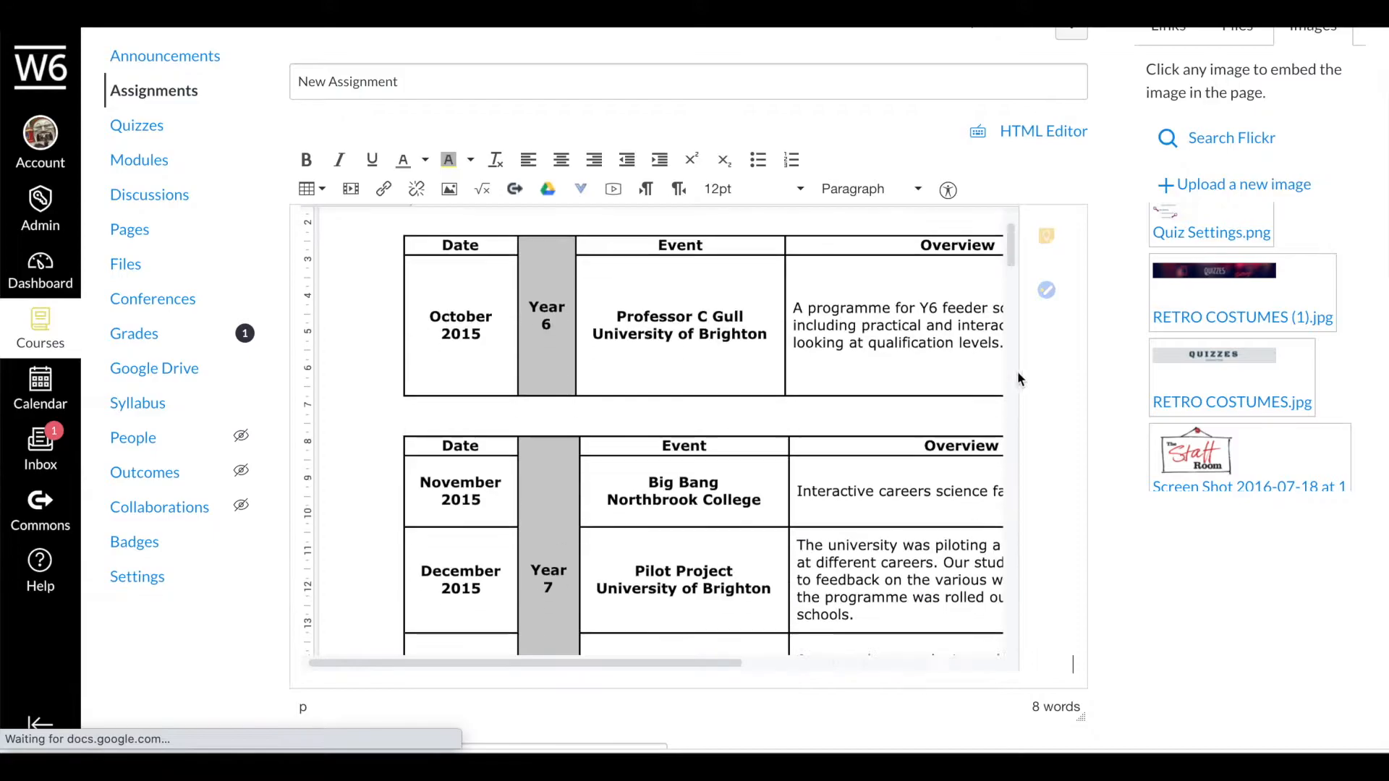
{"action": "scroll", "coordinate": [1013, 373], "scroll_direction": "up", "scroll_amount": 5}
{"action": "scroll", "coordinate": [750, 322], "scroll_direction": "up", "scroll_amount": 1}
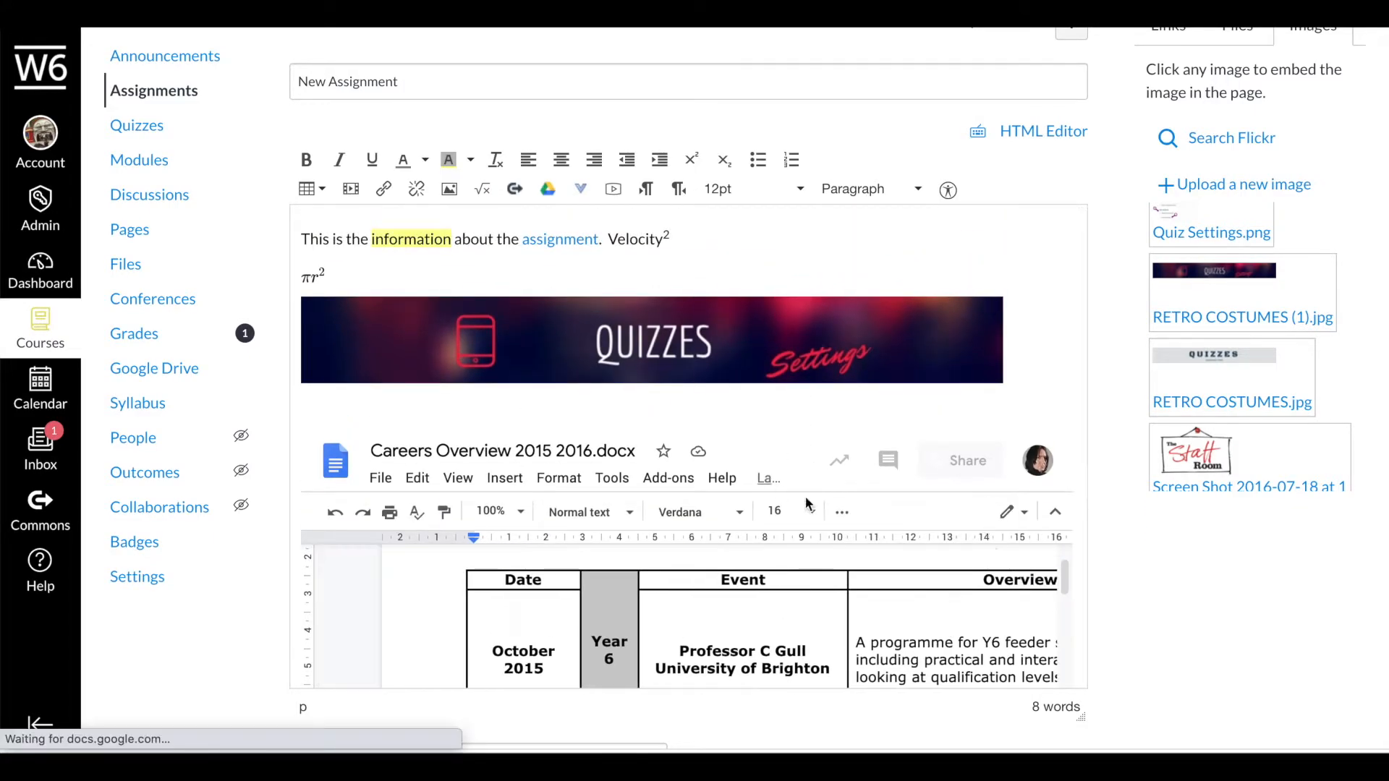
{"action": "left_click", "coordinate": [380, 480]}
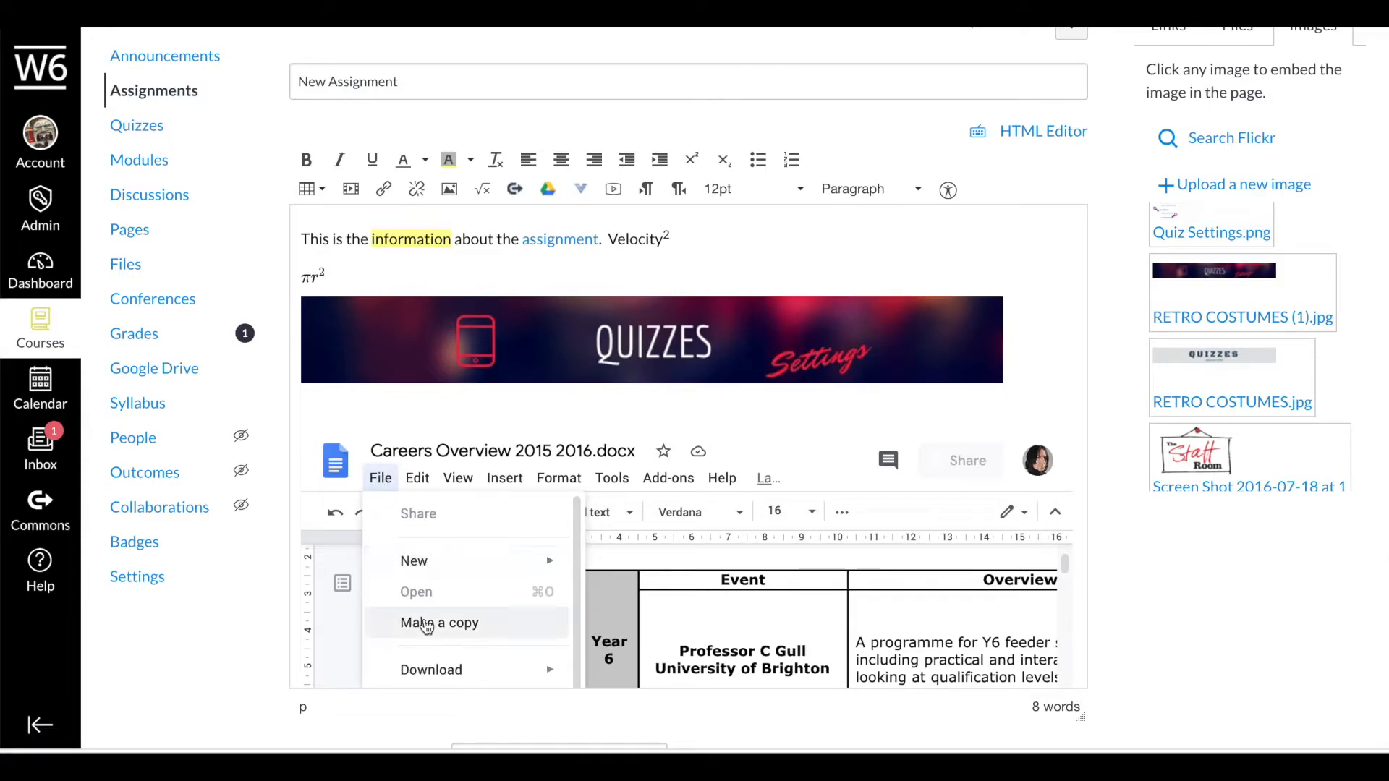
{"action": "left_click", "coordinate": [1049, 288]}
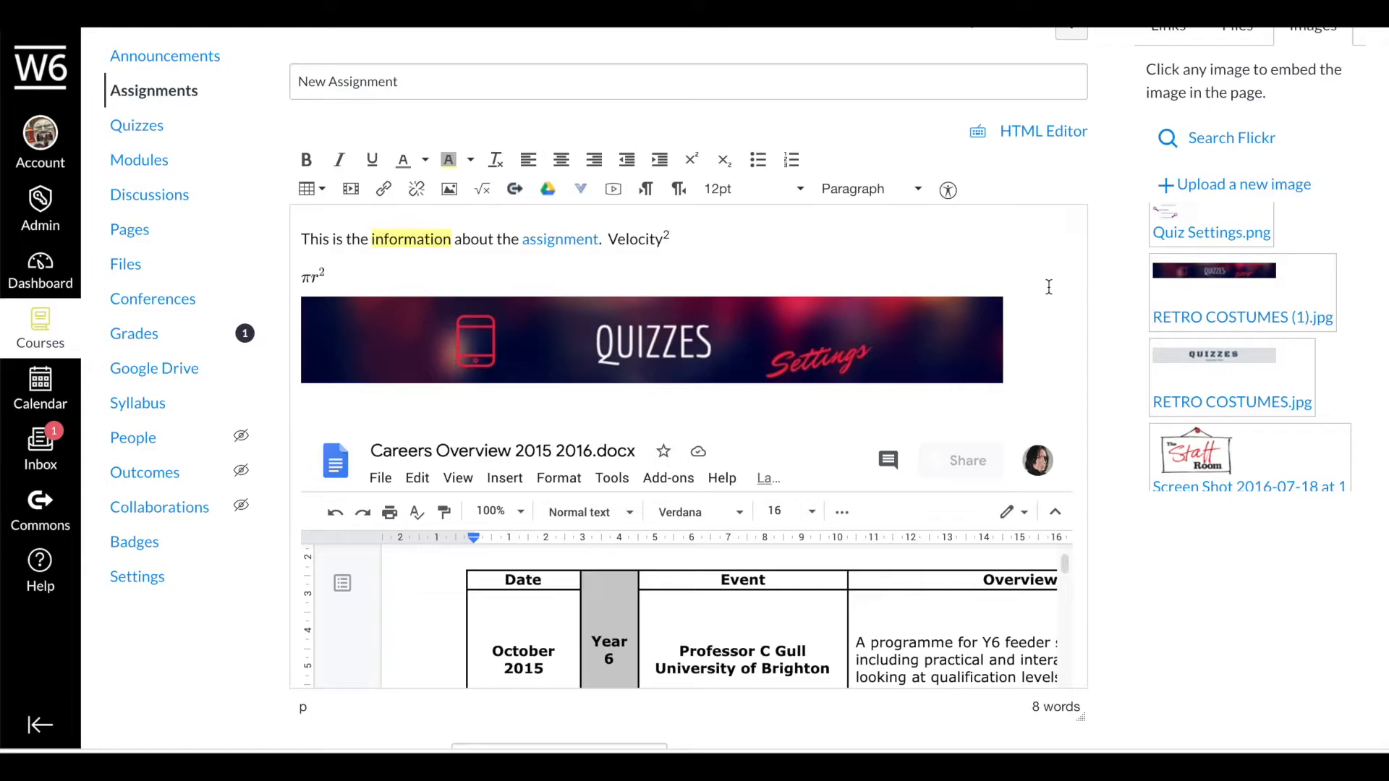
Add two empty lines between the πr² equation and the banner image in the description.
{"action": "scroll", "coordinate": [1049, 287], "scroll_direction": "down", "scroll_amount": 10}
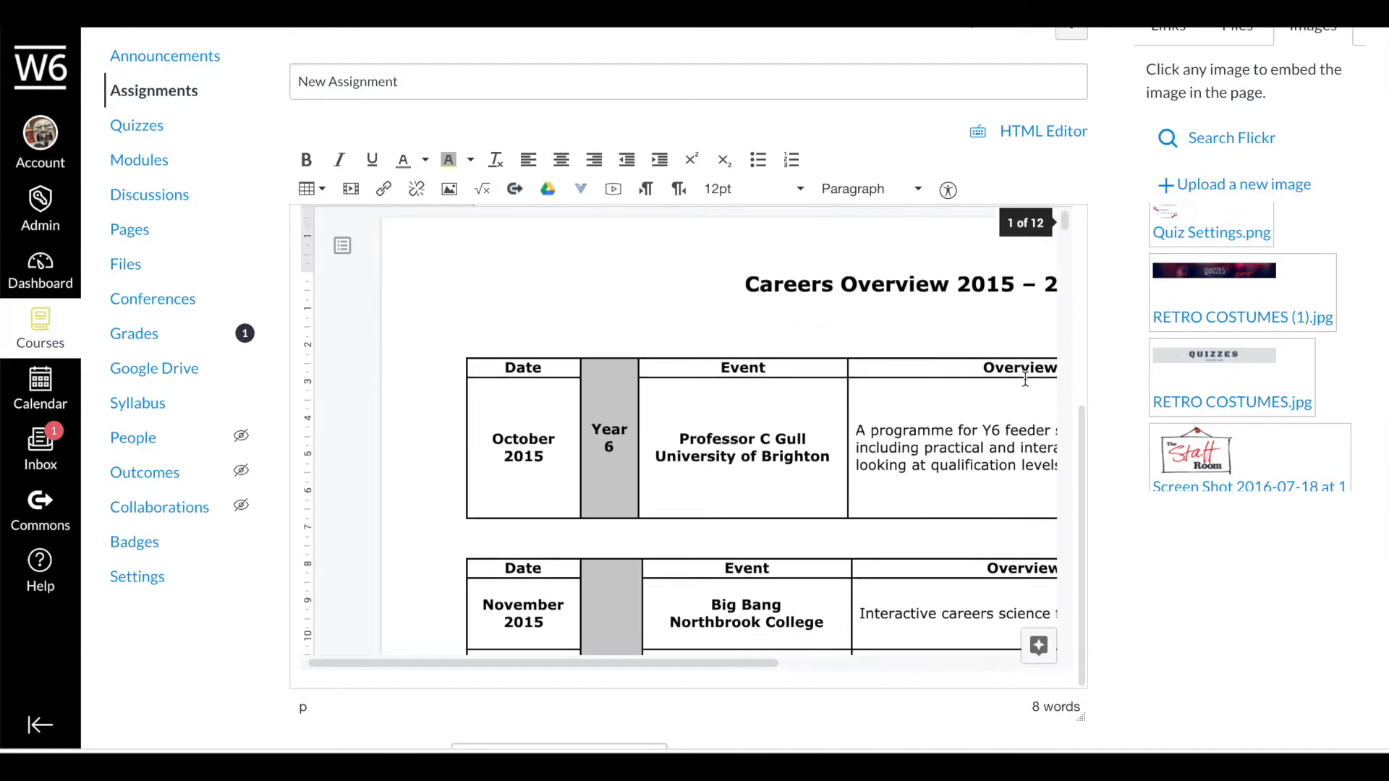
{"action": "scroll", "coordinate": [1031, 379], "scroll_direction": "up", "scroll_amount": 10}
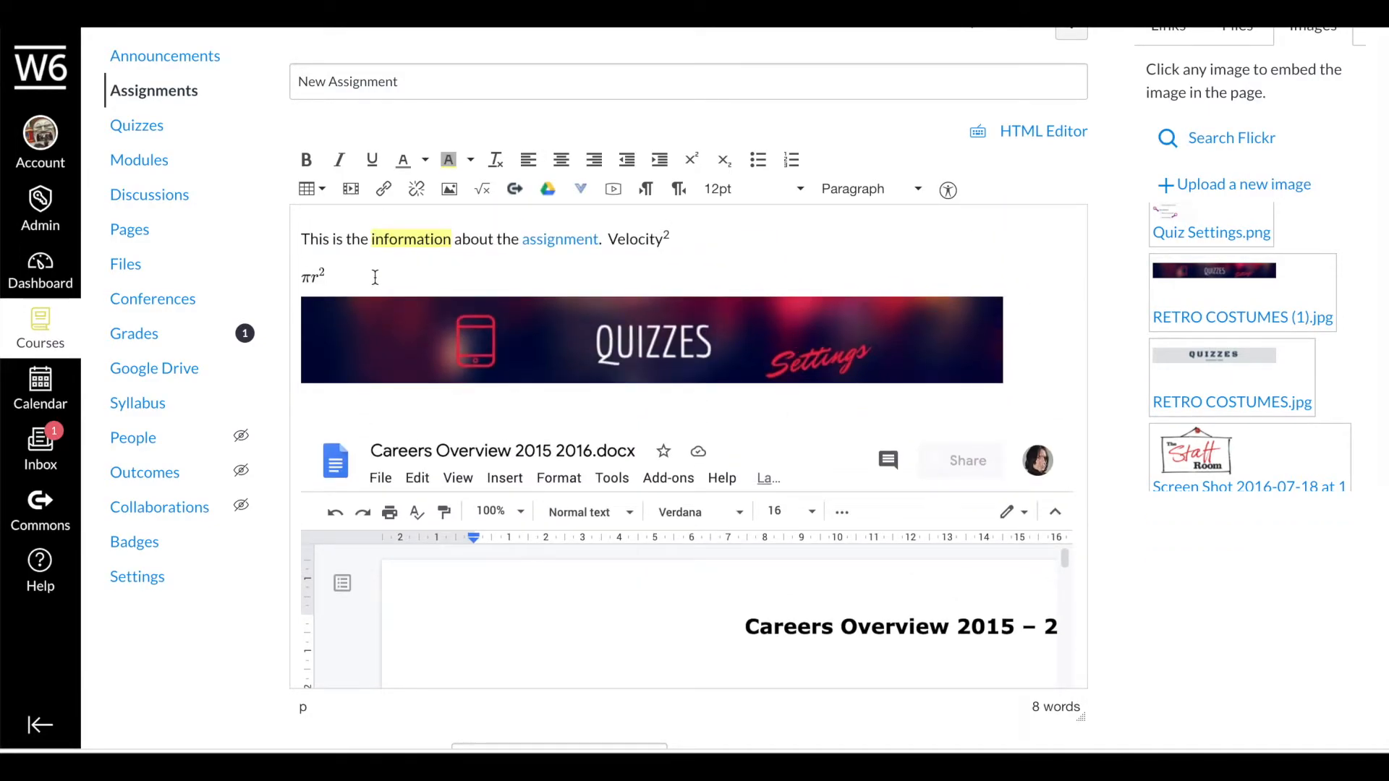
{"action": "left_click", "coordinate": [375, 277]}
{"action": "key", "text": "Return"}
{"action": "key", "text": "Return"}
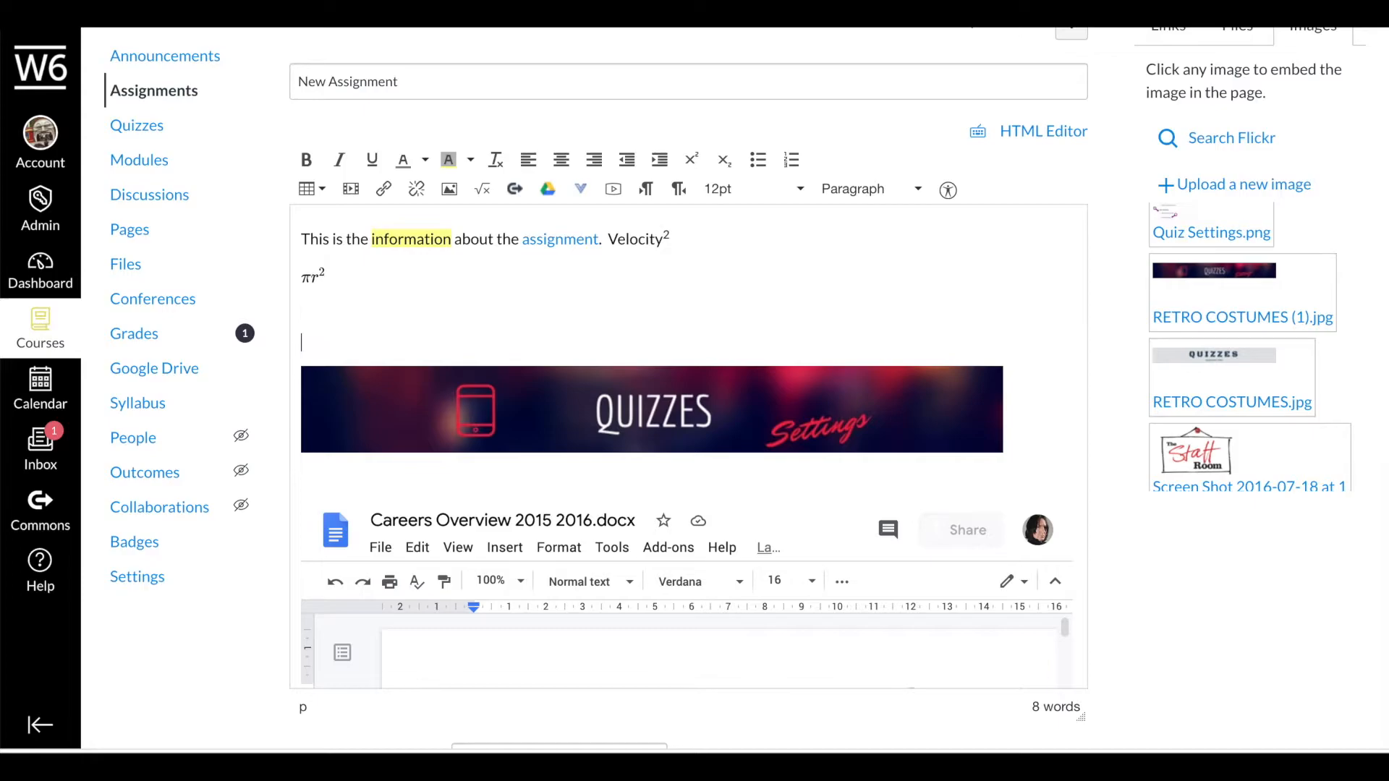
Search YouTube for "physics" from the description editor's external tools.
{"action": "left_click", "coordinate": [582, 191]}
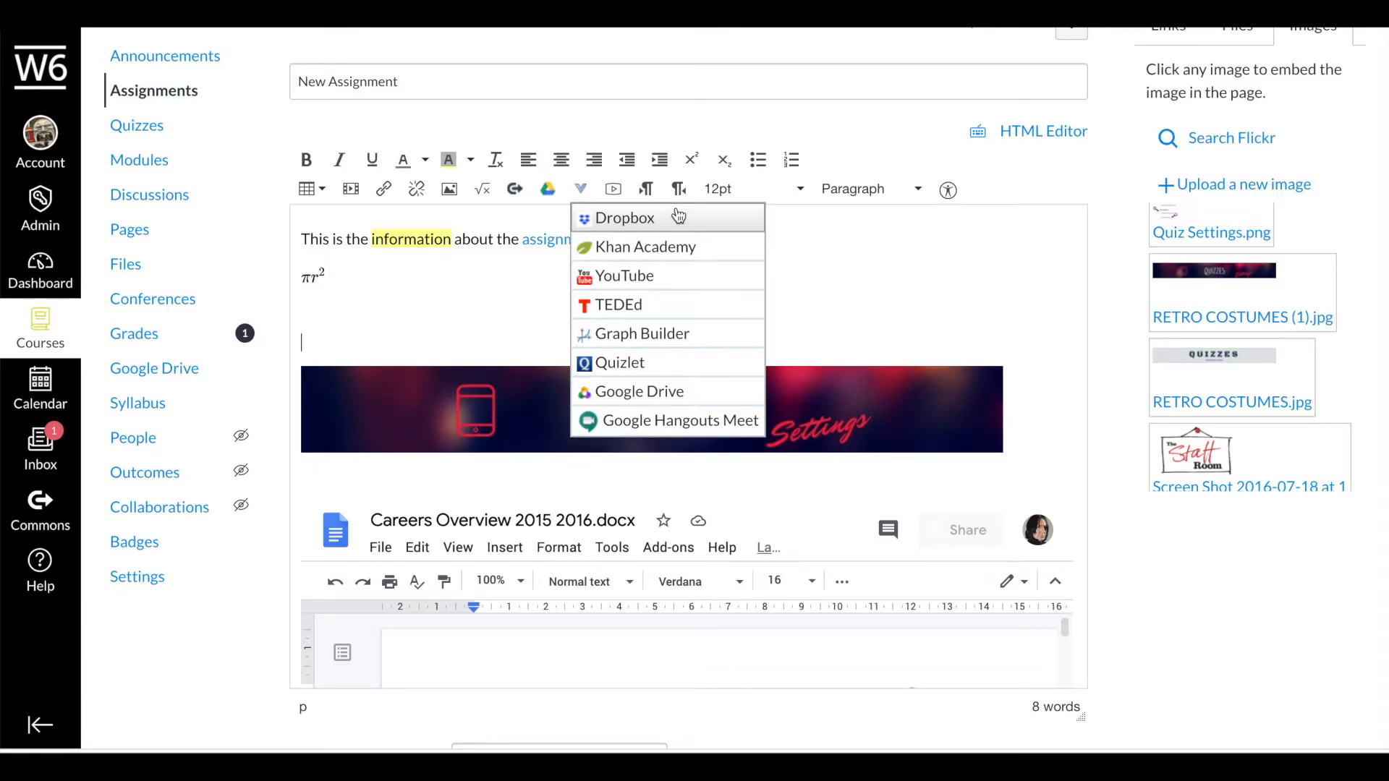
{"action": "left_click", "coordinate": [641, 277]}
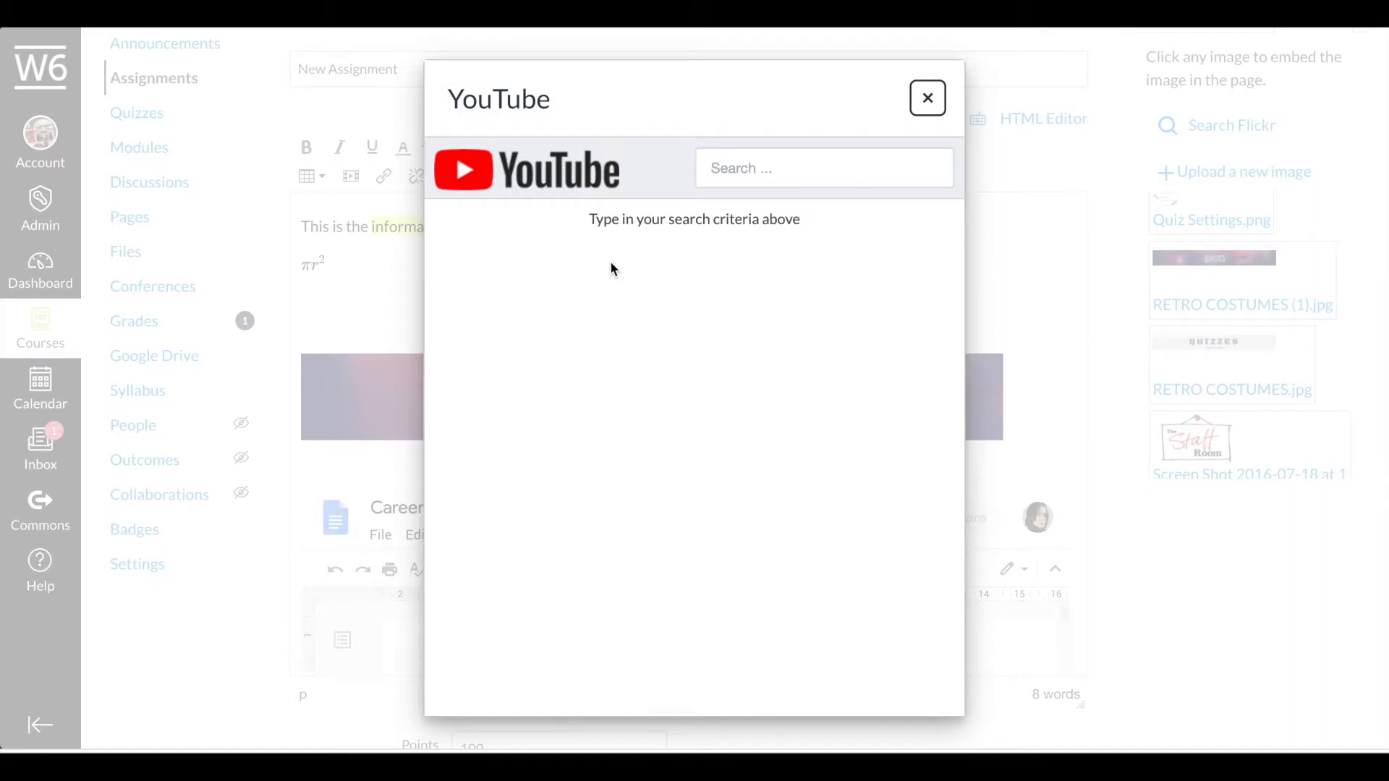
{"action": "left_click", "coordinate": [749, 168]}
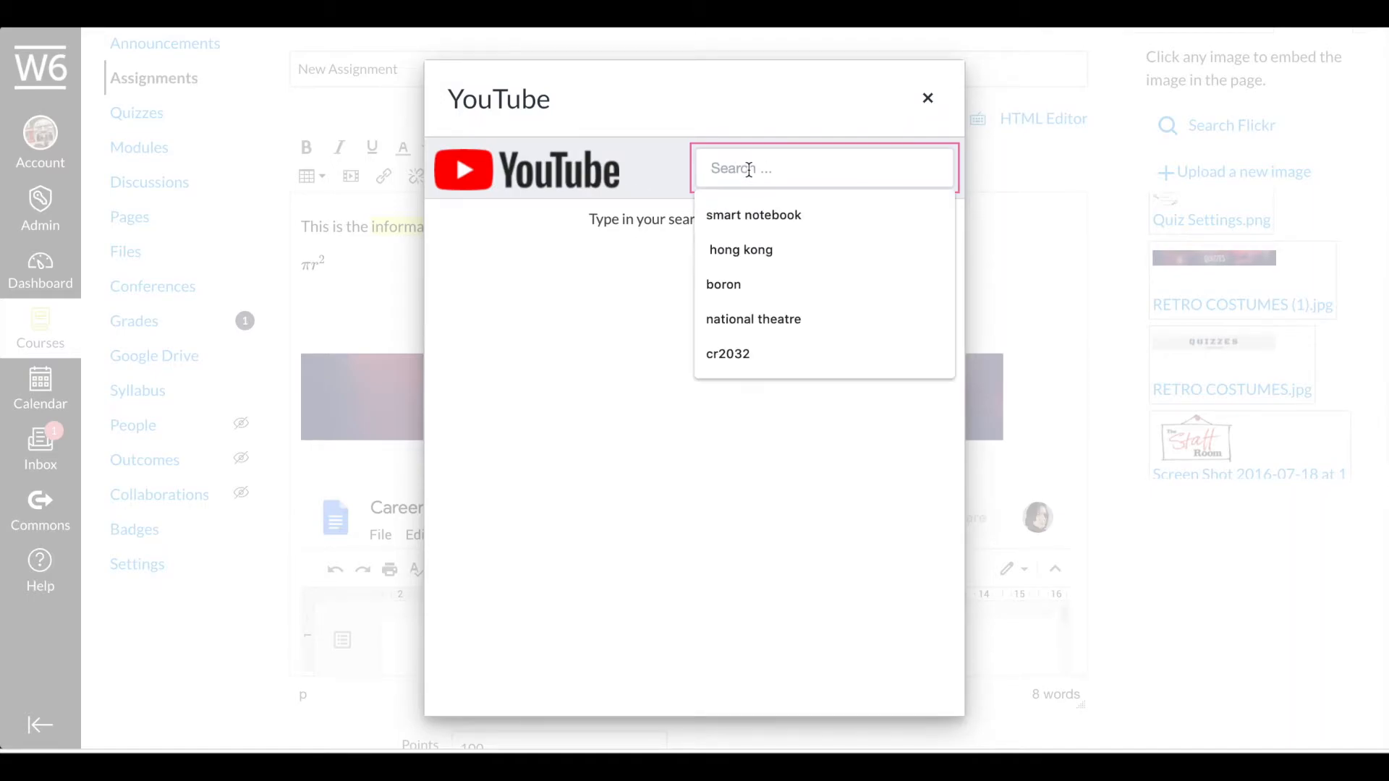
{"action": "type", "text": "phyi"}
{"action": "type", "text": "sics"}
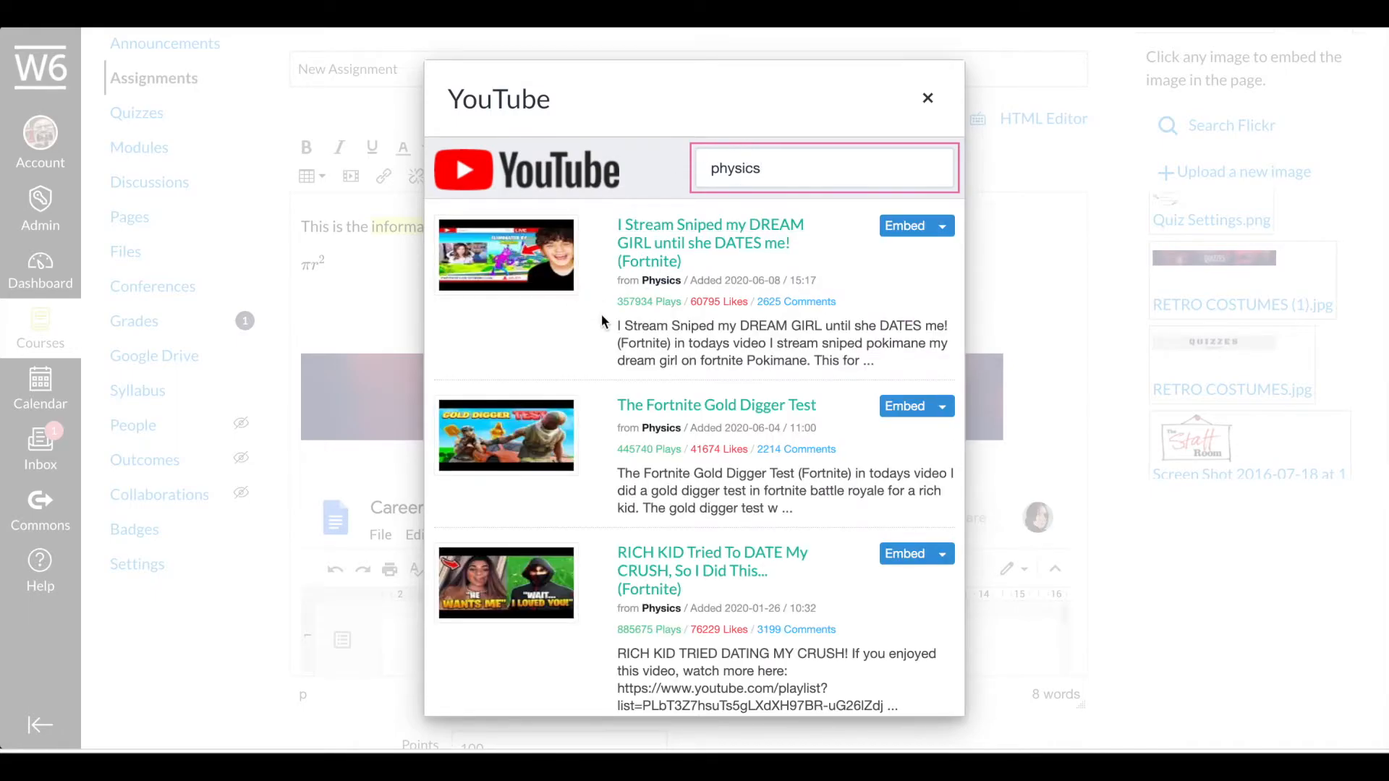
Embed the YouTube video Physics in 6 minutes at medium size between the equation and the banner image.
{"action": "scroll", "coordinate": [686, 362], "scroll_direction": "down", "scroll_amount": 2}
{"action": "scroll", "coordinate": [739, 423], "scroll_direction": "down", "scroll_amount": 10}
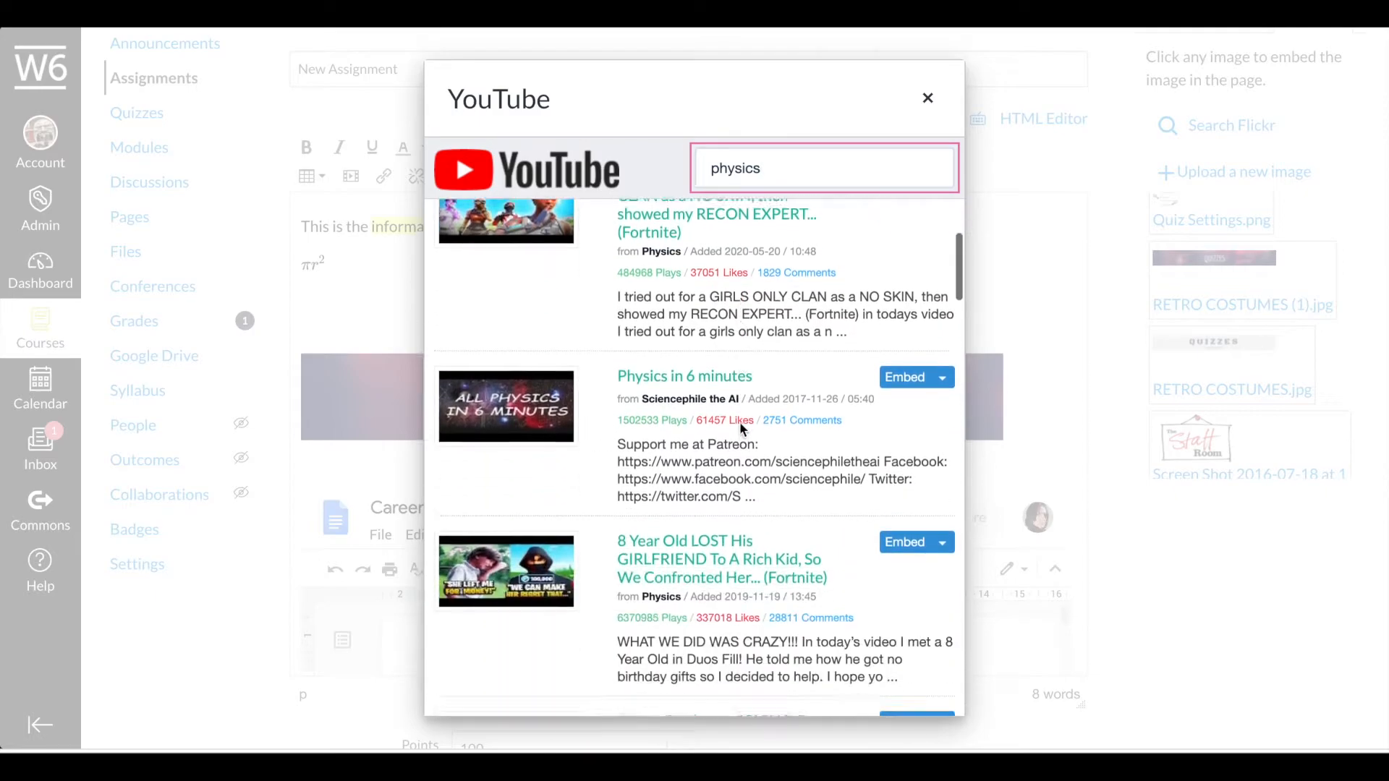
{"action": "scroll", "coordinate": [739, 422], "scroll_direction": "down", "scroll_amount": 1}
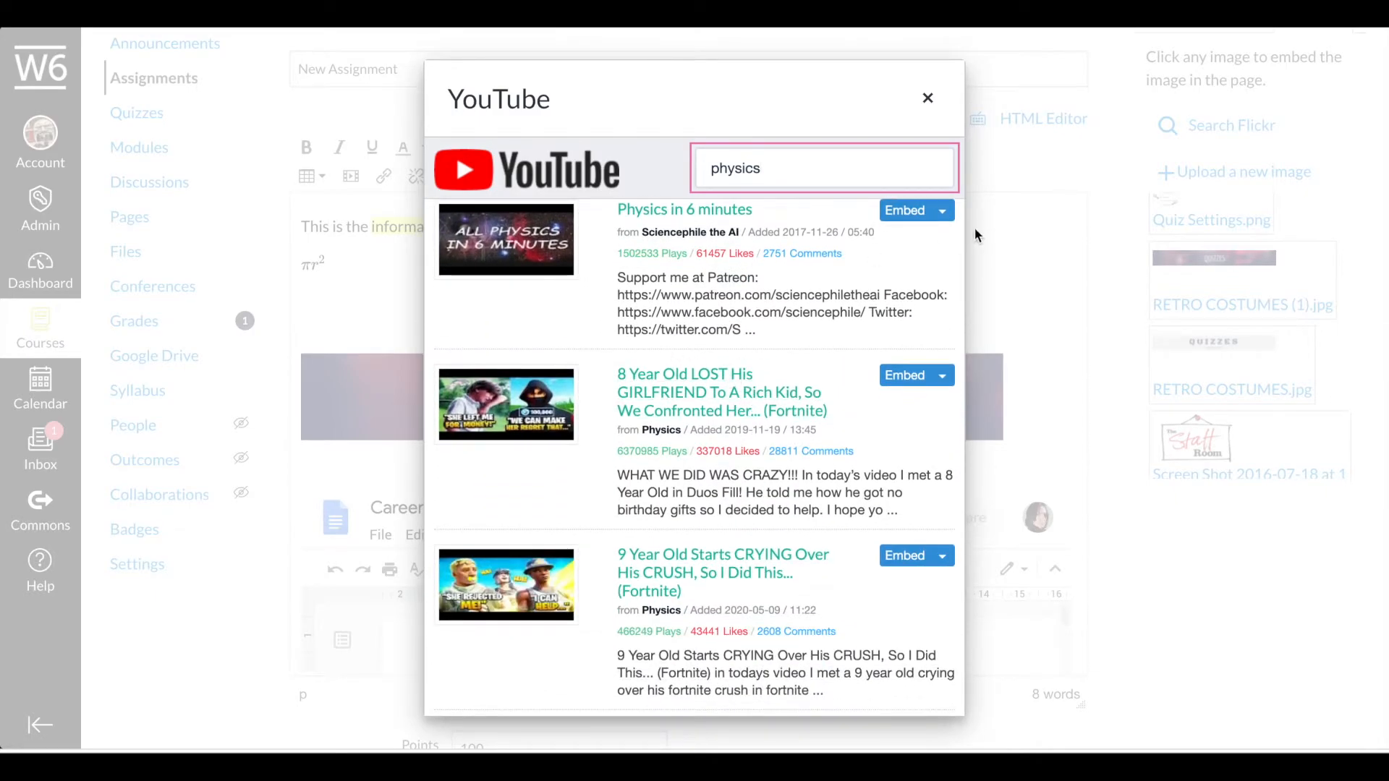
{"action": "scroll", "coordinate": [933, 245], "scroll_direction": "up", "scroll_amount": 1}
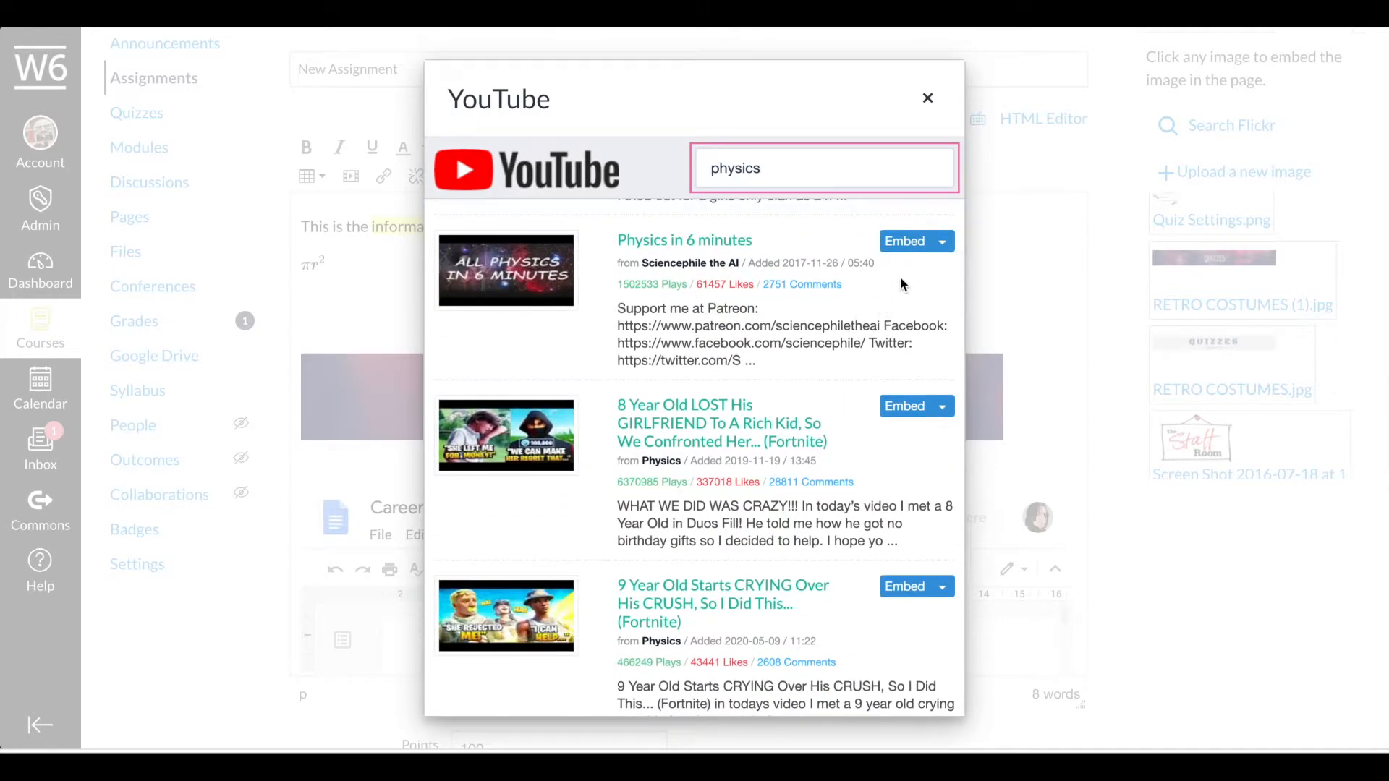
{"action": "left_click", "coordinate": [941, 242]}
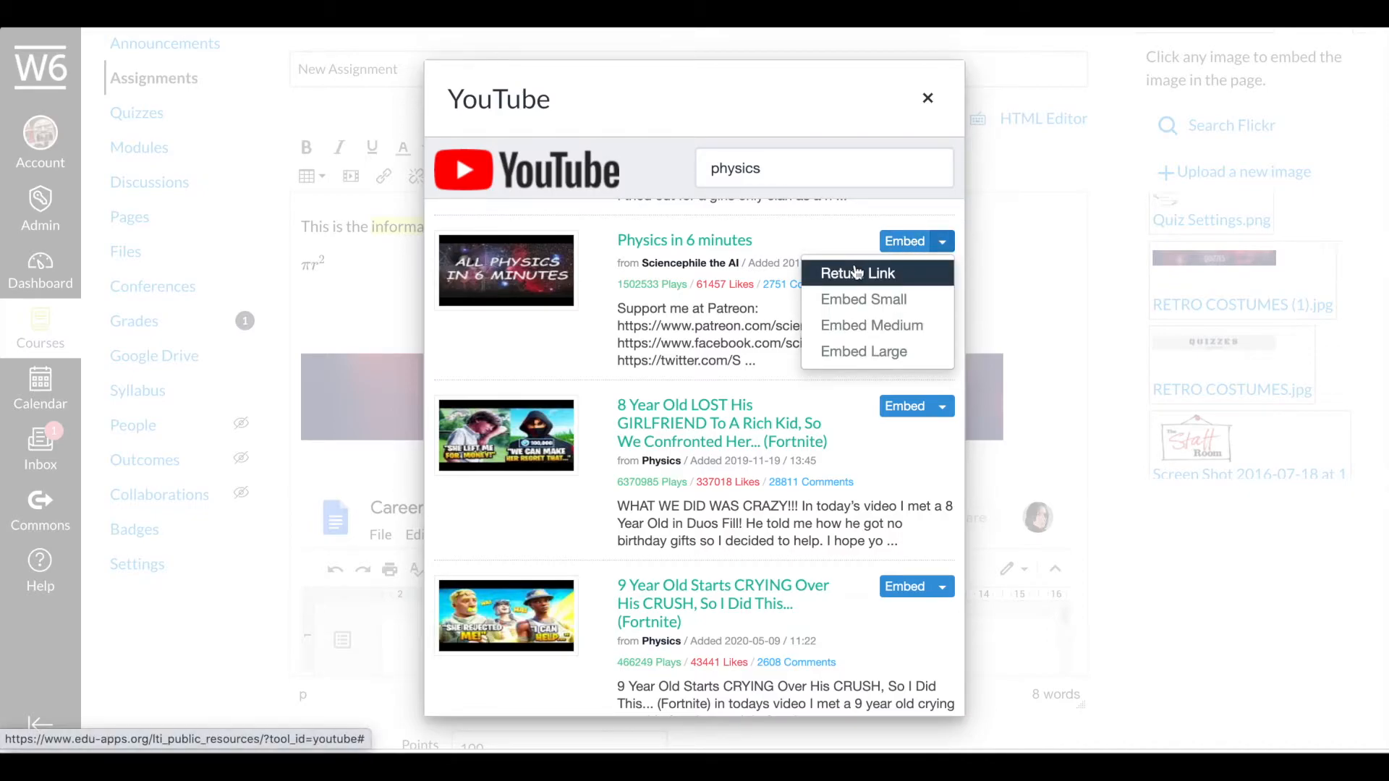
{"action": "left_click", "coordinate": [920, 326]}
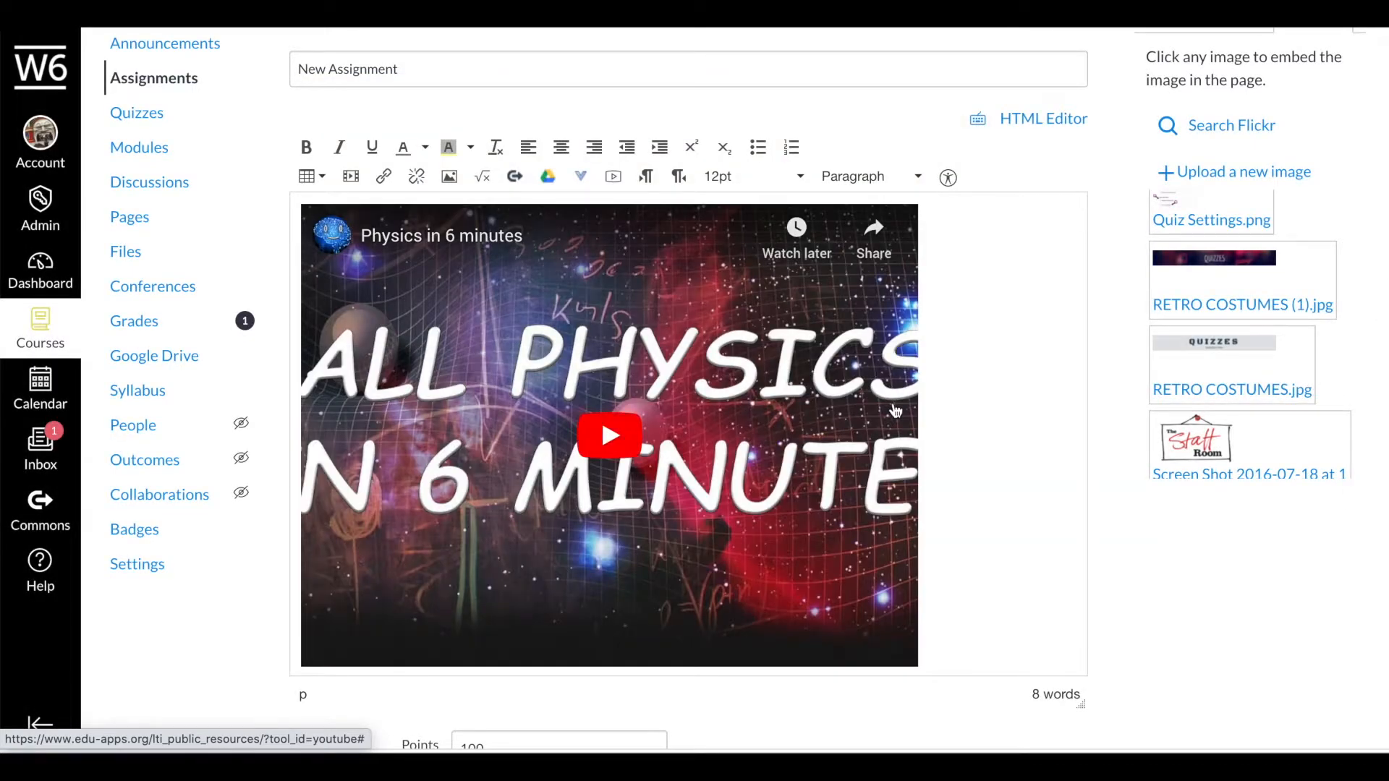
{"action": "scroll", "coordinate": [967, 387], "scroll_direction": "down", "scroll_amount": 5}
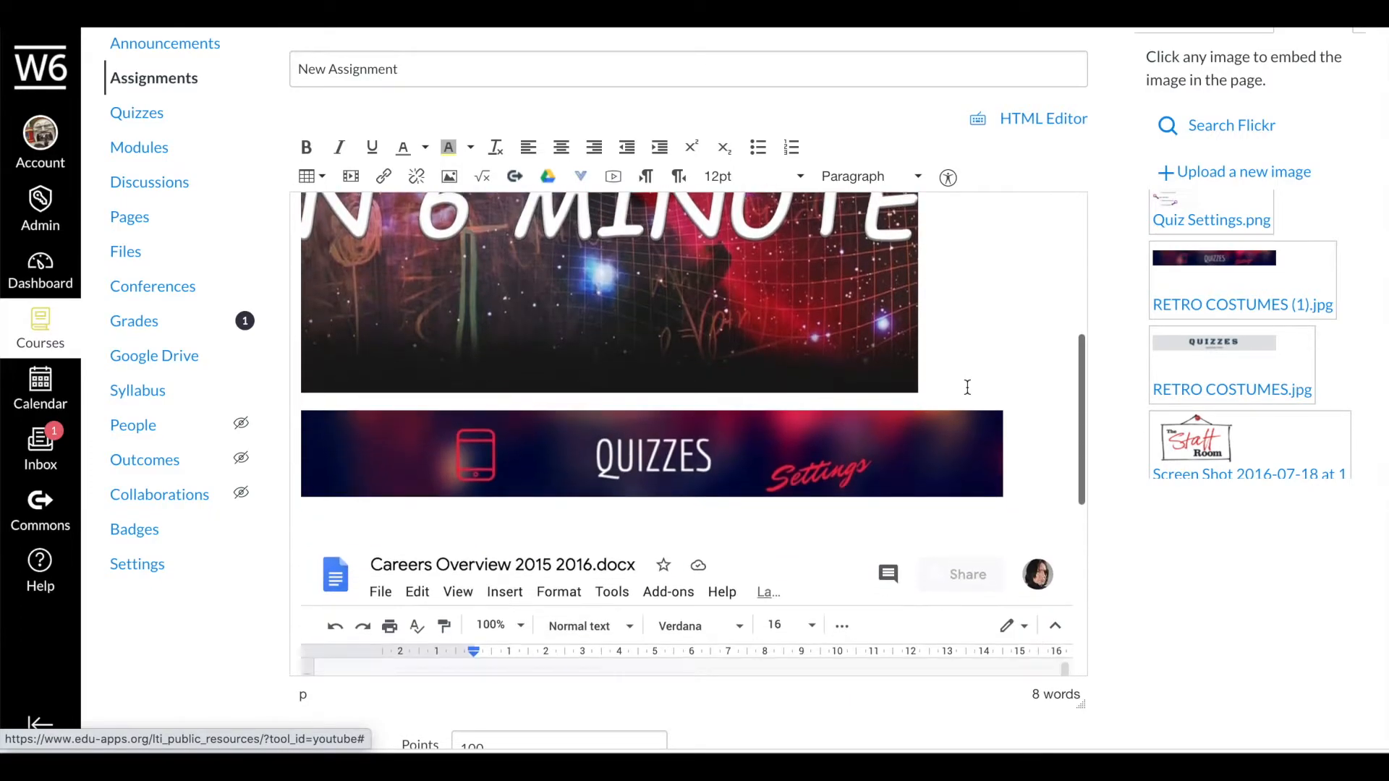
{"action": "scroll", "coordinate": [967, 387], "scroll_direction": "up", "scroll_amount": 5}
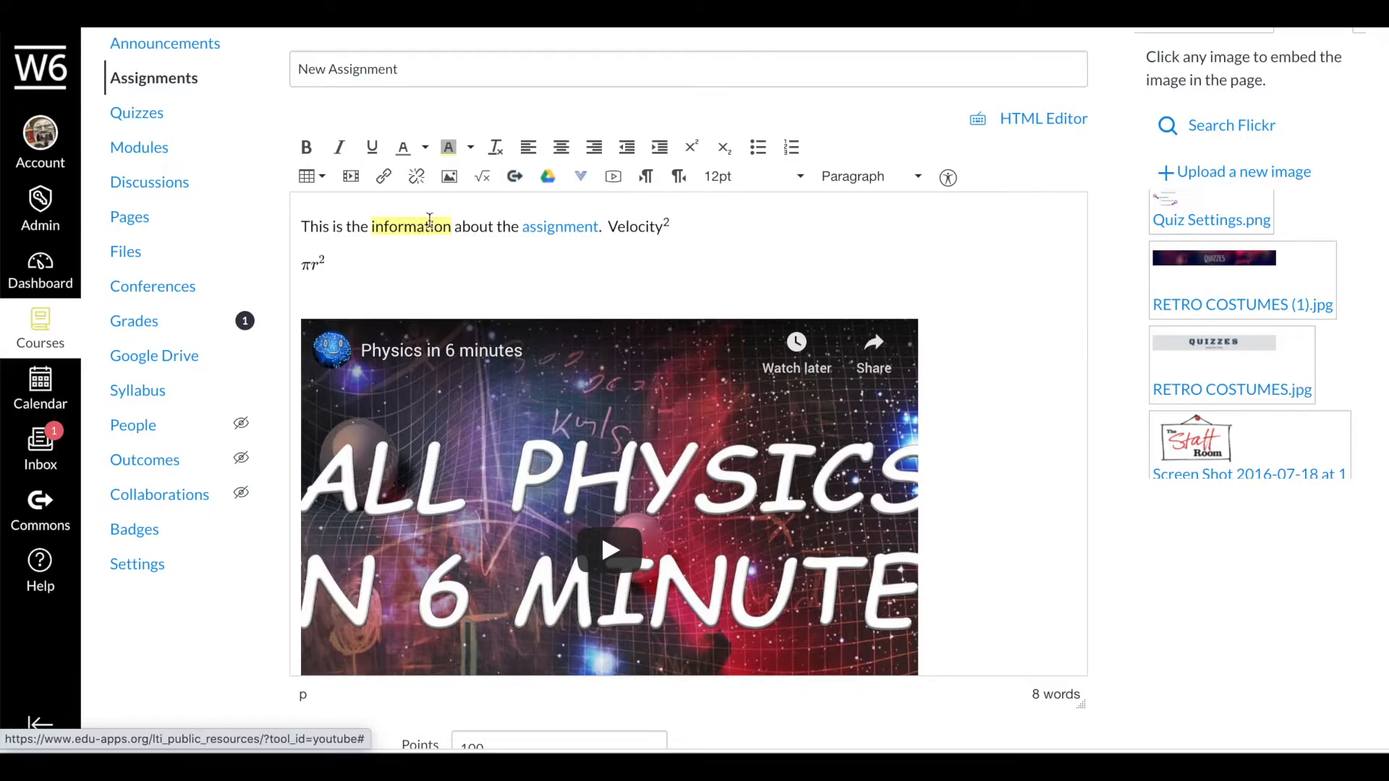
Look at the options for recording or uploading a media comment, without adding any media.
{"action": "left_click", "coordinate": [329, 293]}
{"action": "left_click", "coordinate": [613, 177]}
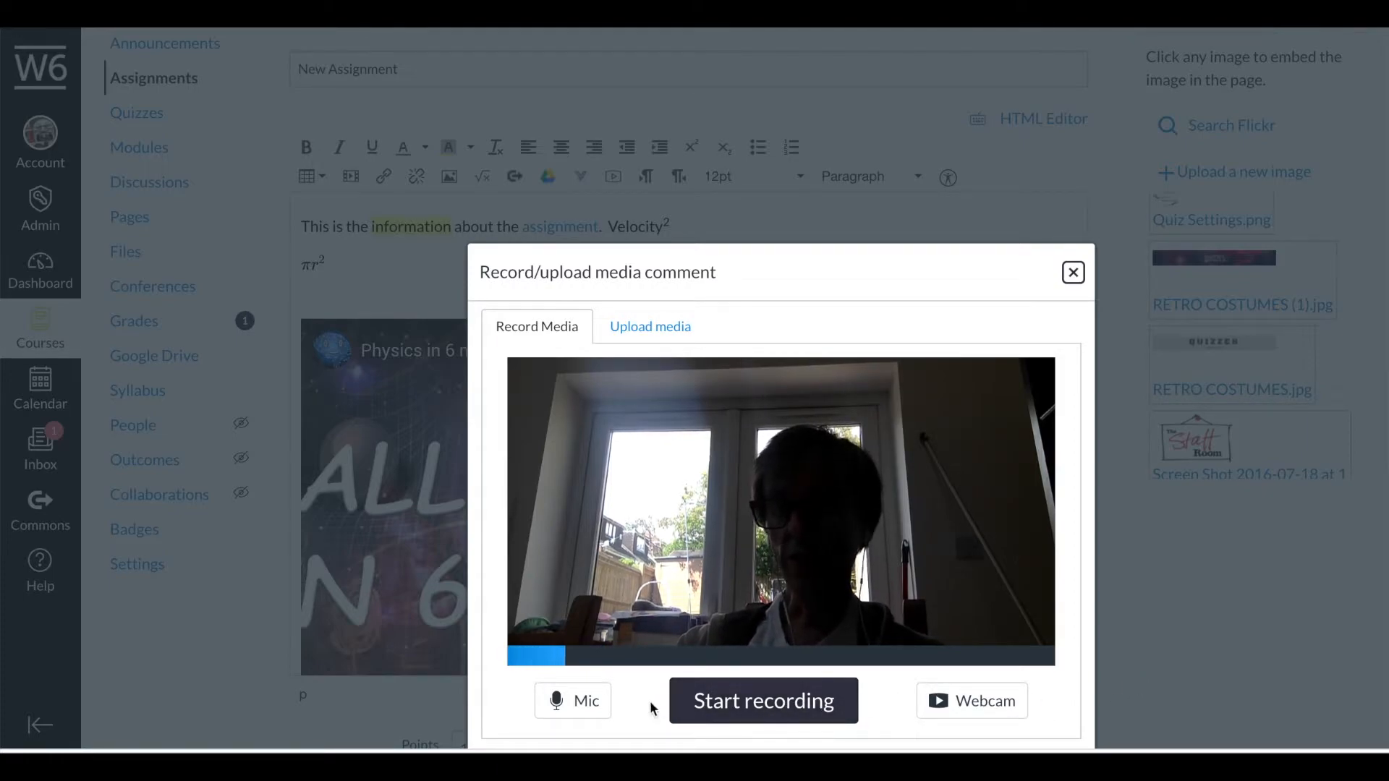
{"action": "left_click", "coordinate": [648, 329]}
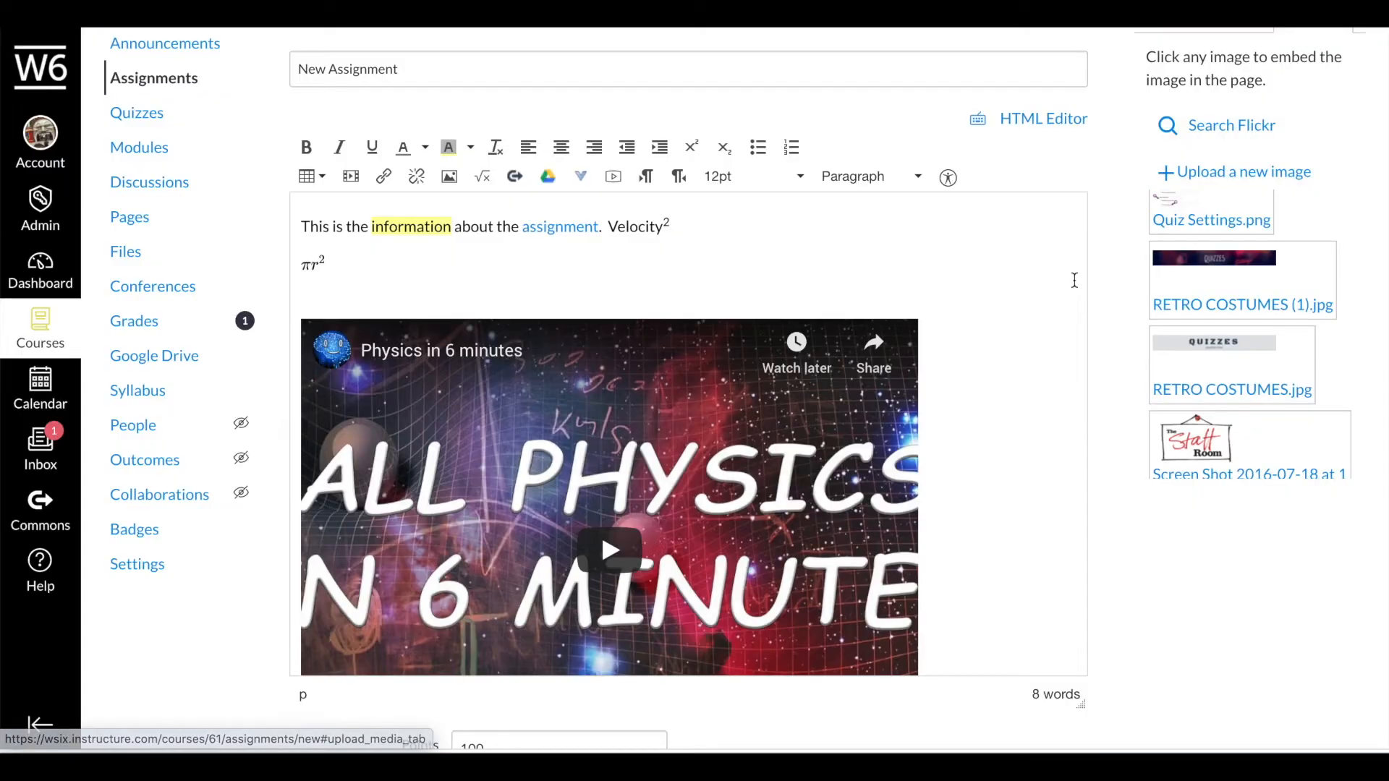
{"action": "left_click", "coordinate": [1073, 272]}
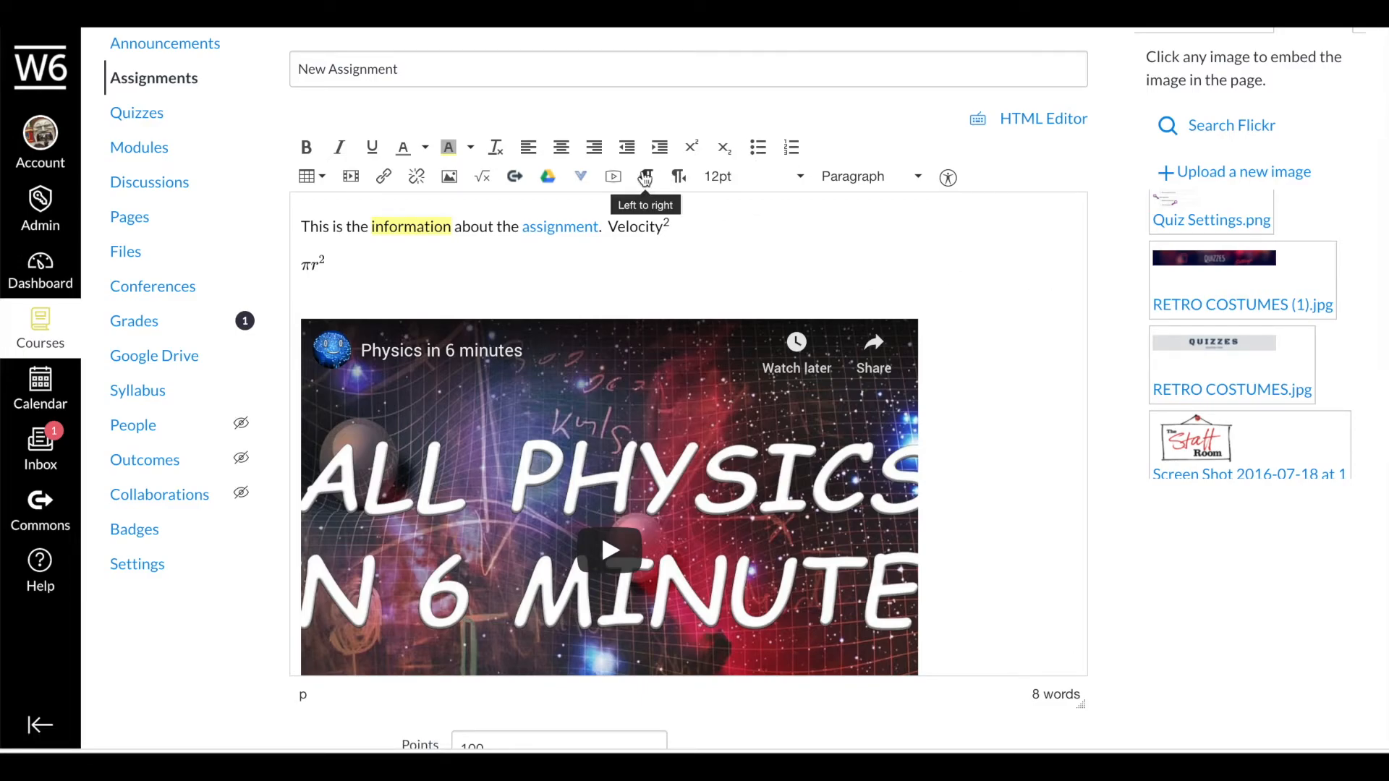
Look at the font sizes and paragraph styles available for the description text.
{"action": "left_click", "coordinate": [799, 181]}
{"action": "left_click", "coordinate": [799, 182]}
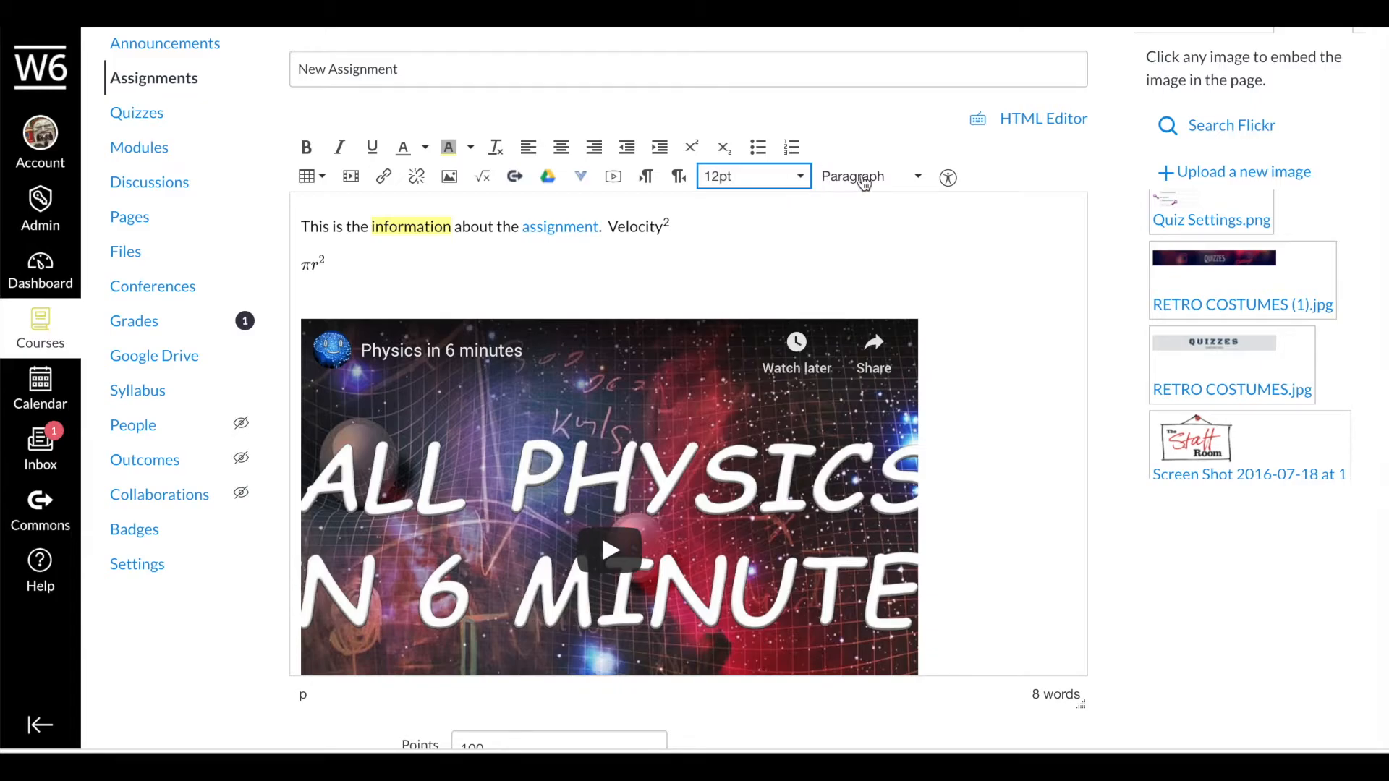
{"action": "left_click", "coordinate": [862, 180]}
{"action": "scroll", "coordinate": [868, 318], "scroll_direction": "down", "scroll_amount": 2}
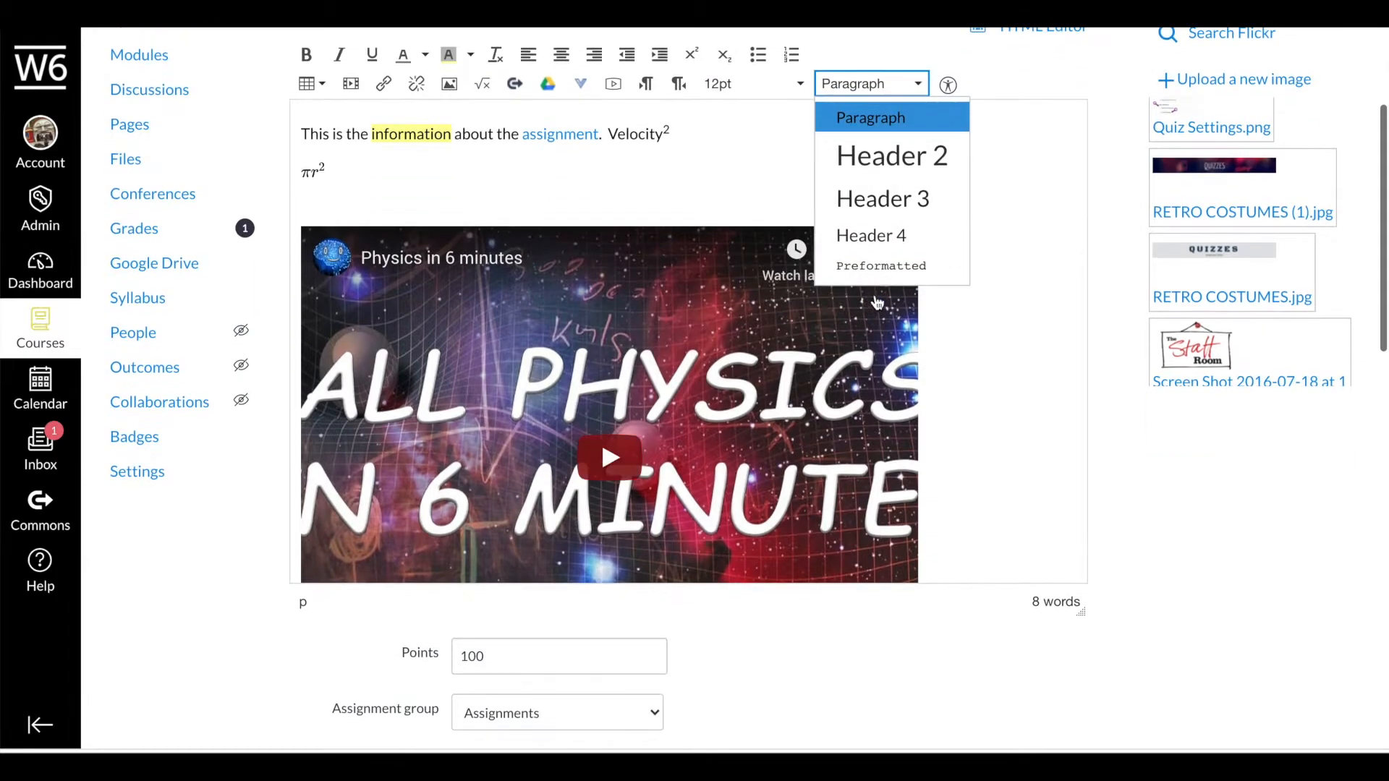
Add the line "This is the heading" followed by an empty line above the first sentence of the description.
{"action": "left_click", "coordinate": [402, 162]}
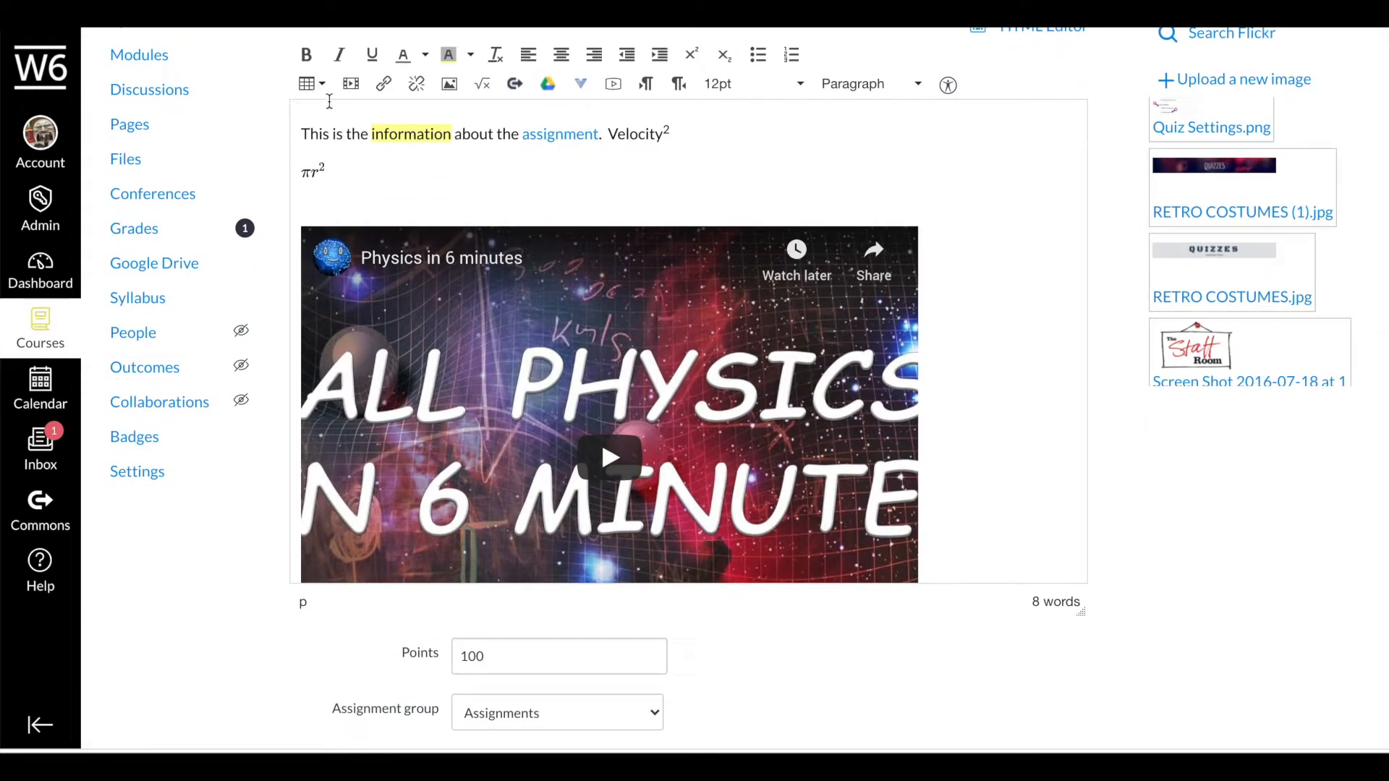
{"action": "key", "text": "Return"}
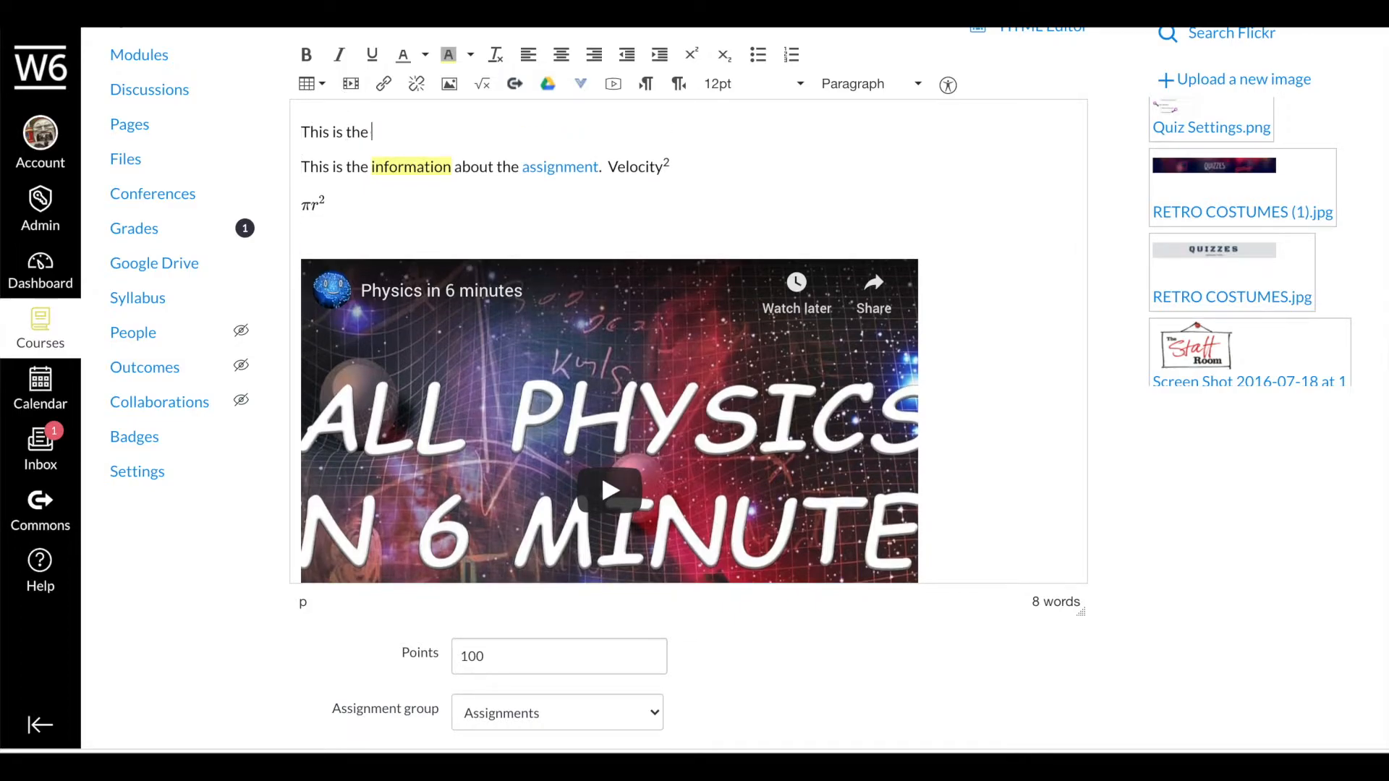
{"action": "key", "text": "Return"}
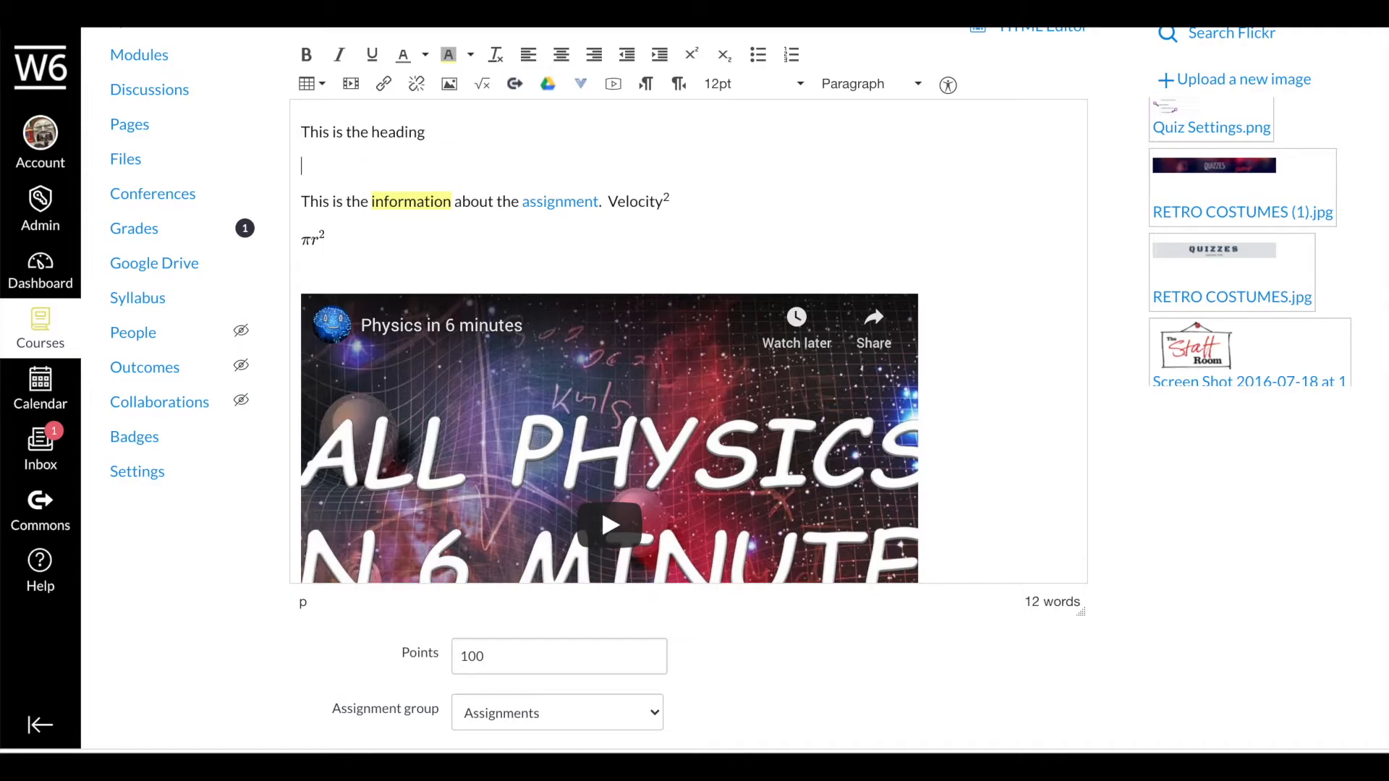
Format "This is the heading" as Header 3 and remove the empty line below it.
{"action": "key", "text": "Up"}
{"action": "key", "text": "shift+Down"}
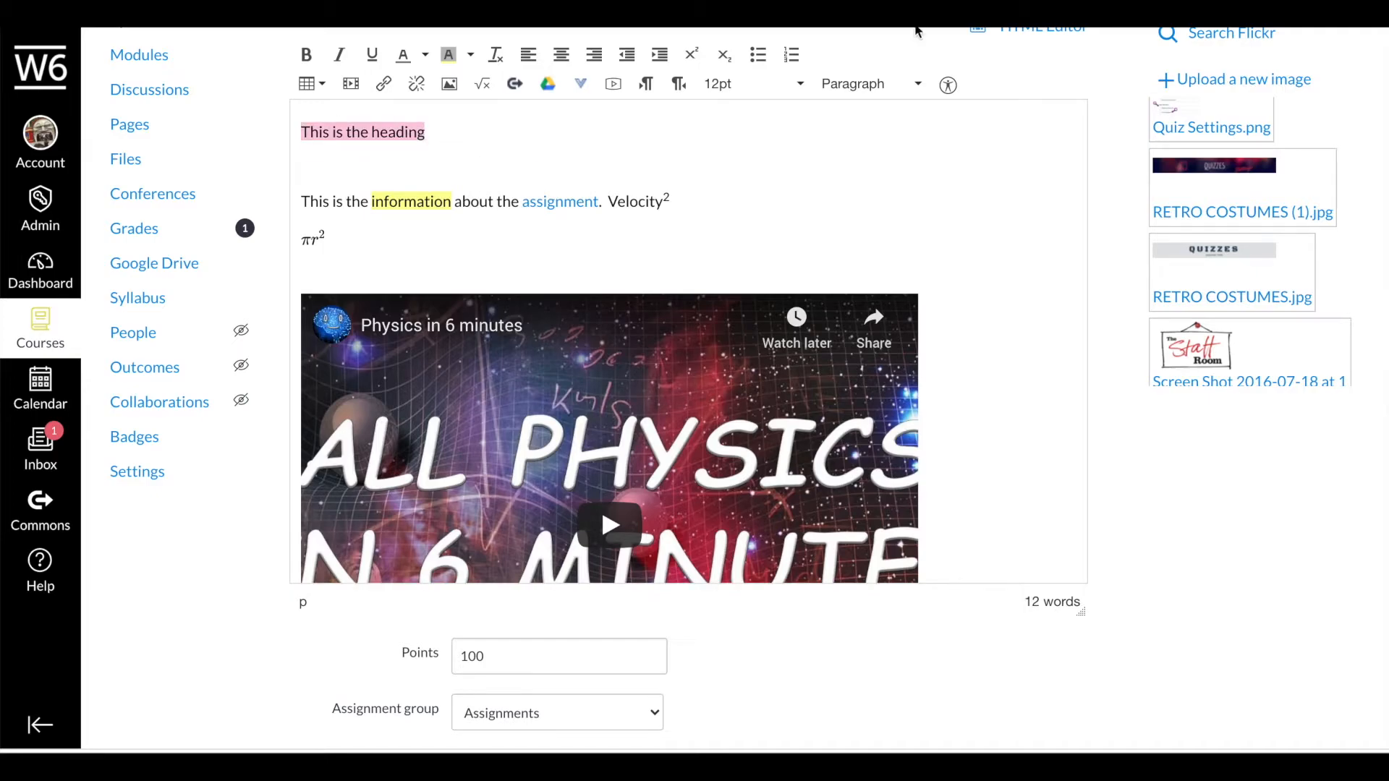
{"action": "left_click", "coordinate": [891, 85]}
{"action": "scroll", "coordinate": [896, 176], "scroll_direction": "down", "scroll_amount": 1}
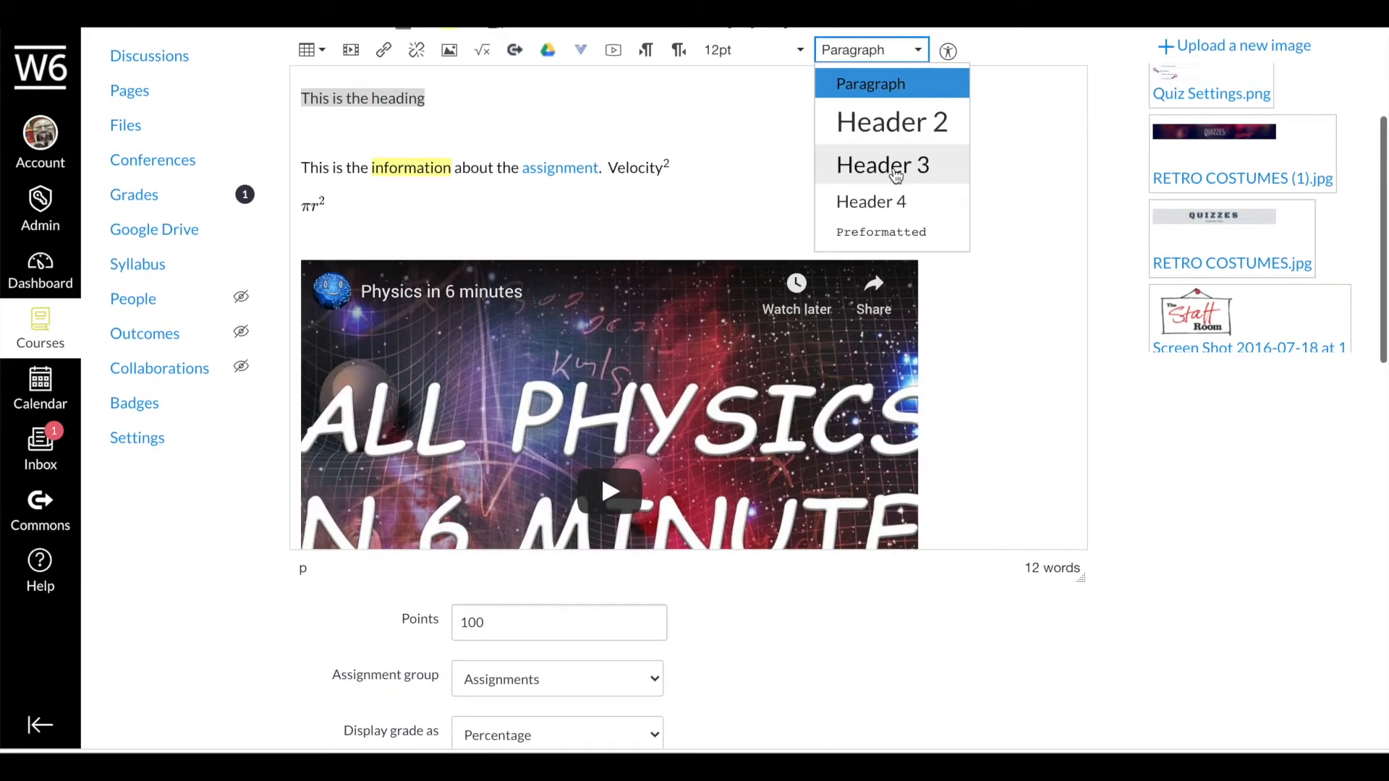
{"action": "left_click", "coordinate": [897, 175]}
{"action": "left_click", "coordinate": [333, 149]}
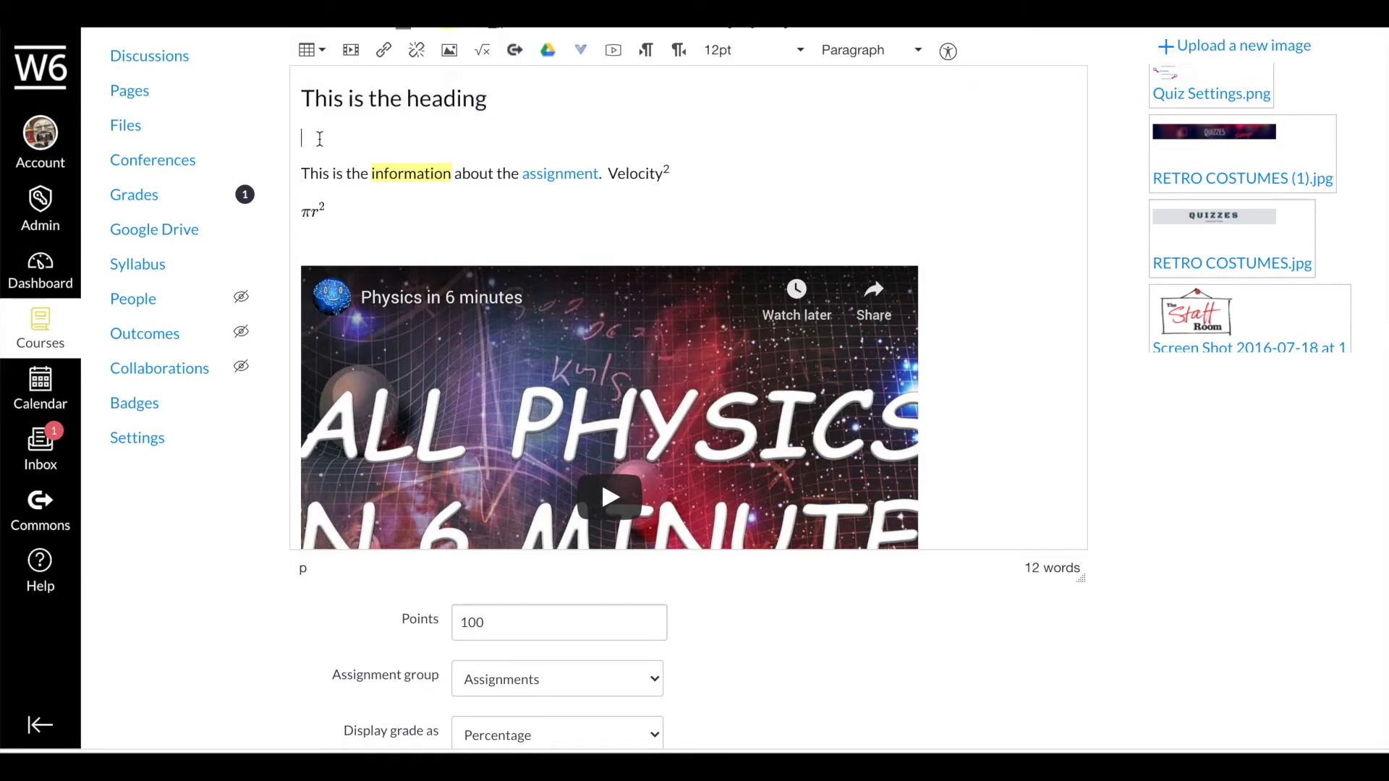
{"action": "key", "text": "BackSpace"}
Review the description from the video to the embedded Careers Overview document and the assignment settings below it.
{"action": "scroll", "coordinate": [924, 403], "scroll_direction": "down", "scroll_amount": 10}
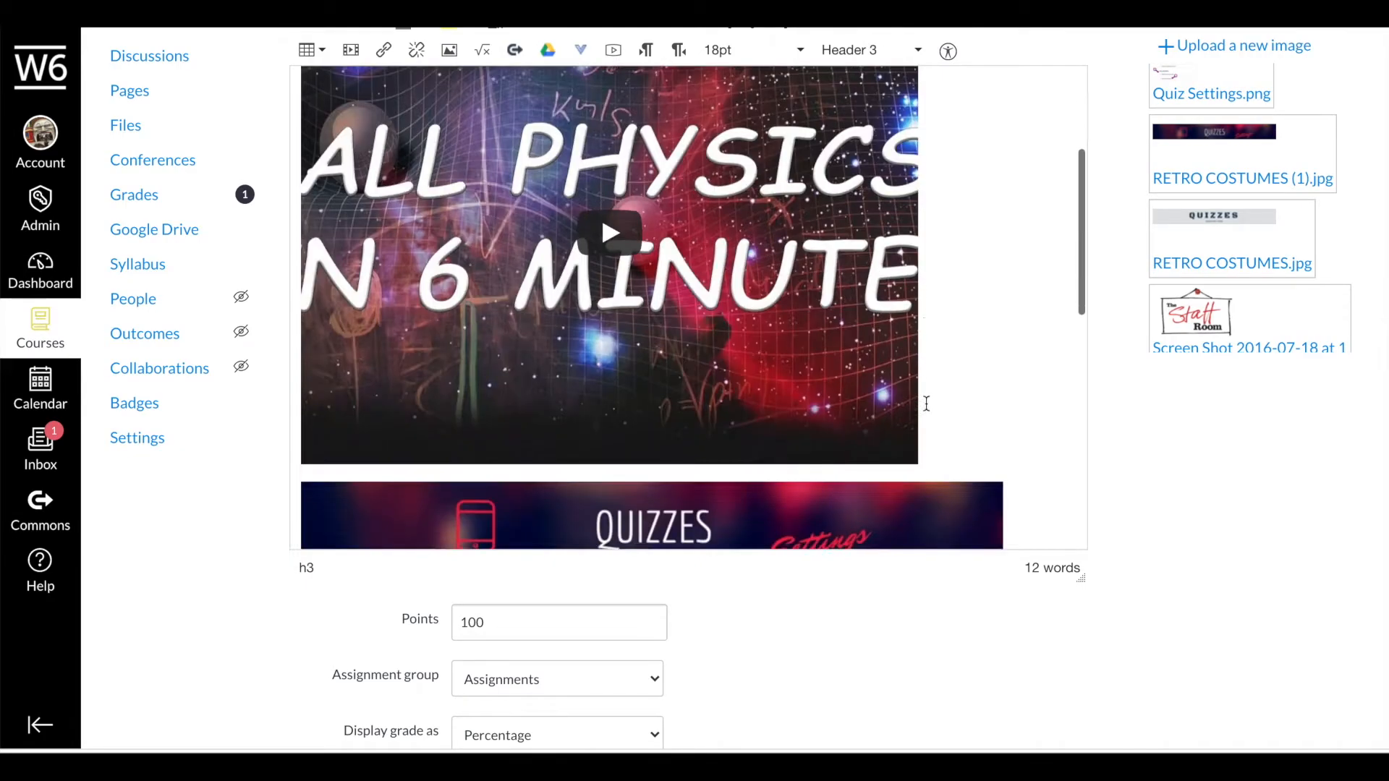
{"action": "scroll", "coordinate": [952, 636], "scroll_direction": "down", "scroll_amount": 8}
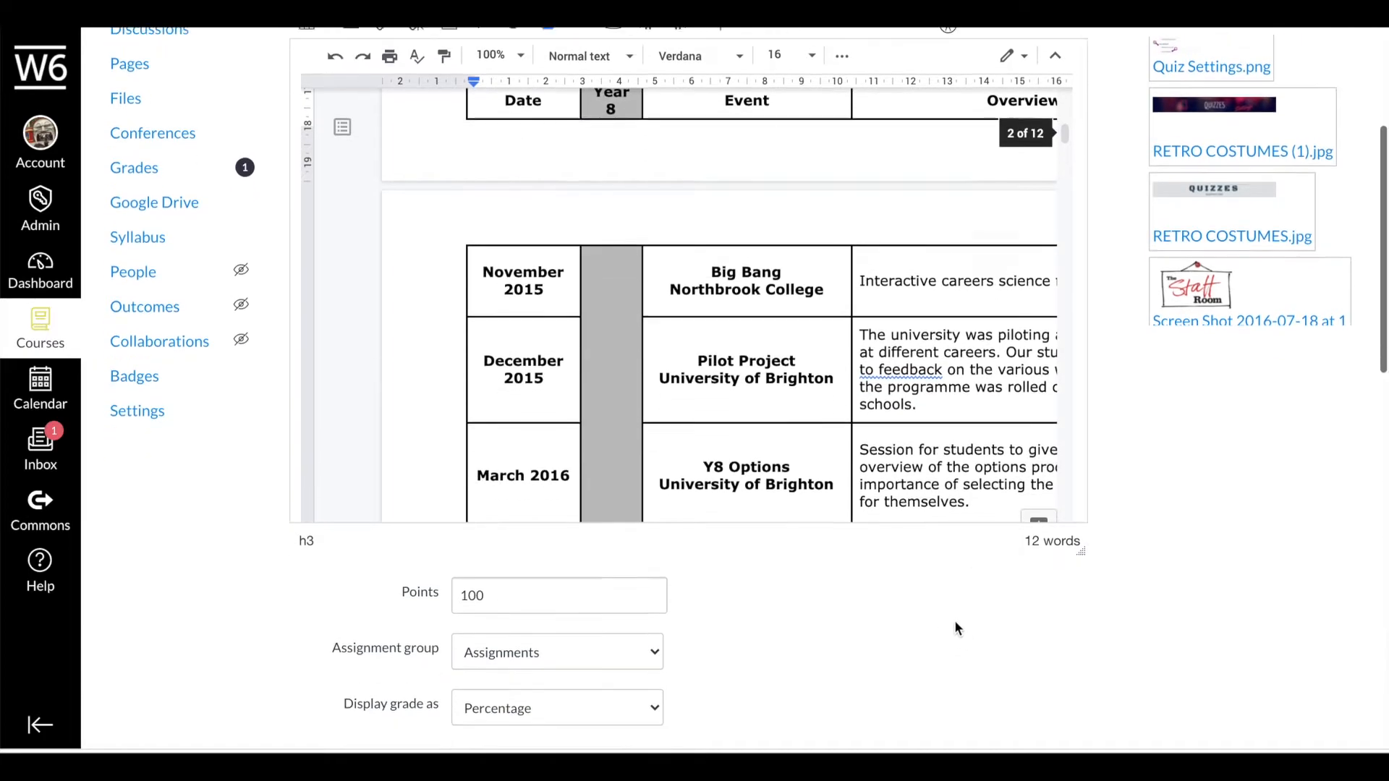
{"action": "scroll", "coordinate": [953, 609], "scroll_direction": "up", "scroll_amount": 8}
{"action": "scroll", "coordinate": [956, 591], "scroll_direction": "up", "scroll_amount": 5}
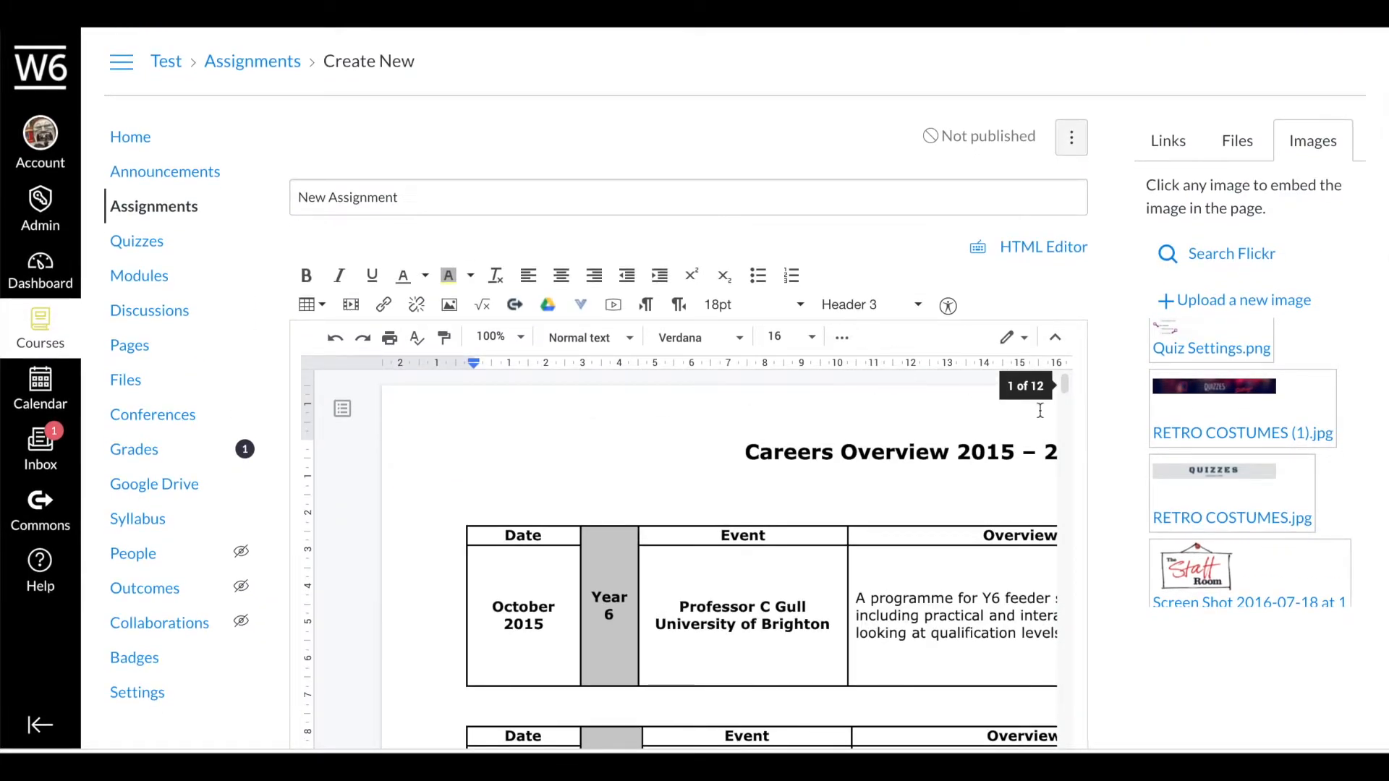
{"action": "scroll", "coordinate": [1113, 429], "scroll_direction": "down", "scroll_amount": 4}
{"action": "scroll", "coordinate": [1112, 430], "scroll_direction": "down", "scroll_amount": 3}
{"action": "scroll", "coordinate": [1112, 427], "scroll_direction": "up", "scroll_amount": 8}
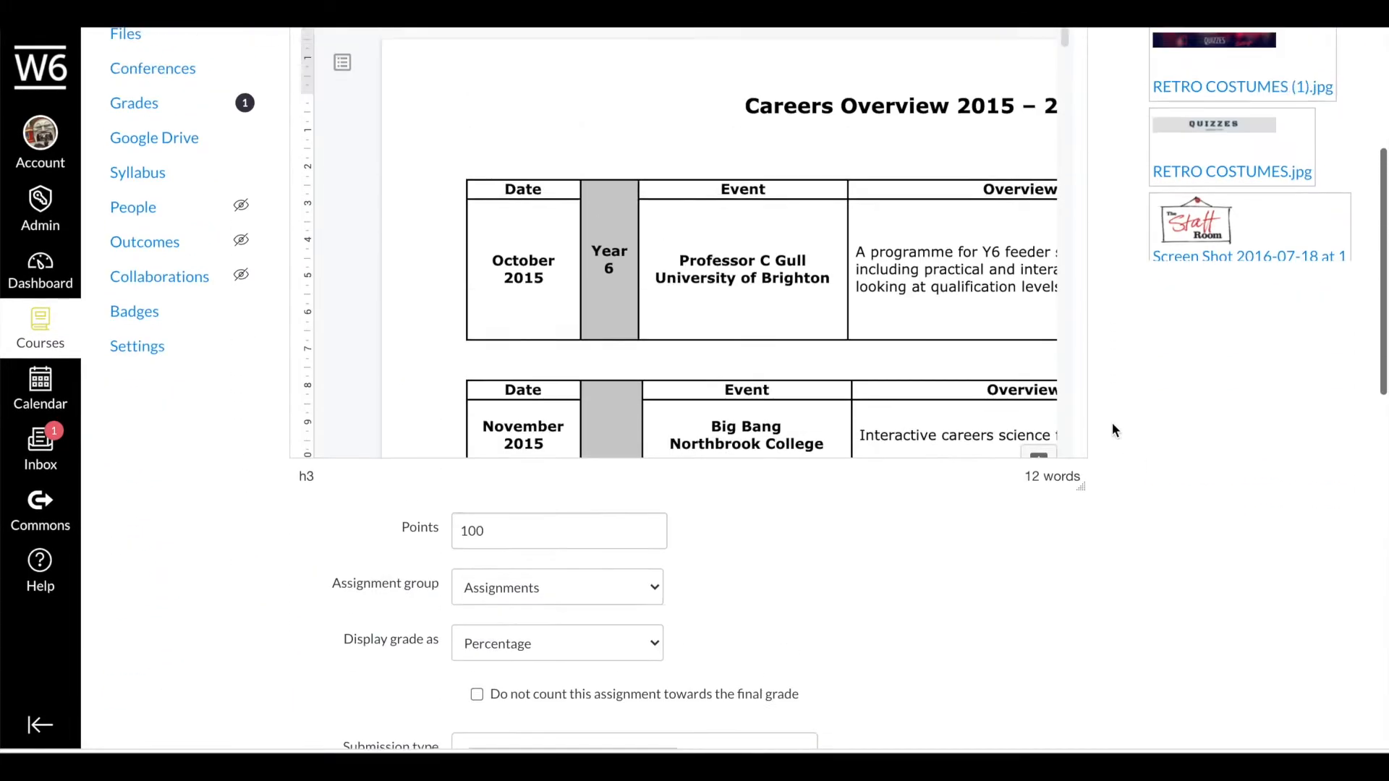
{"action": "scroll", "coordinate": [721, 432], "scroll_direction": "up", "scroll_amount": 5}
{"action": "scroll", "coordinate": [722, 432], "scroll_direction": "up", "scroll_amount": 5}
Insert a link to the course page 2.1.1 The Staff Room on the empty line between the equation and the video.
{"action": "left_click", "coordinate": [349, 455]}
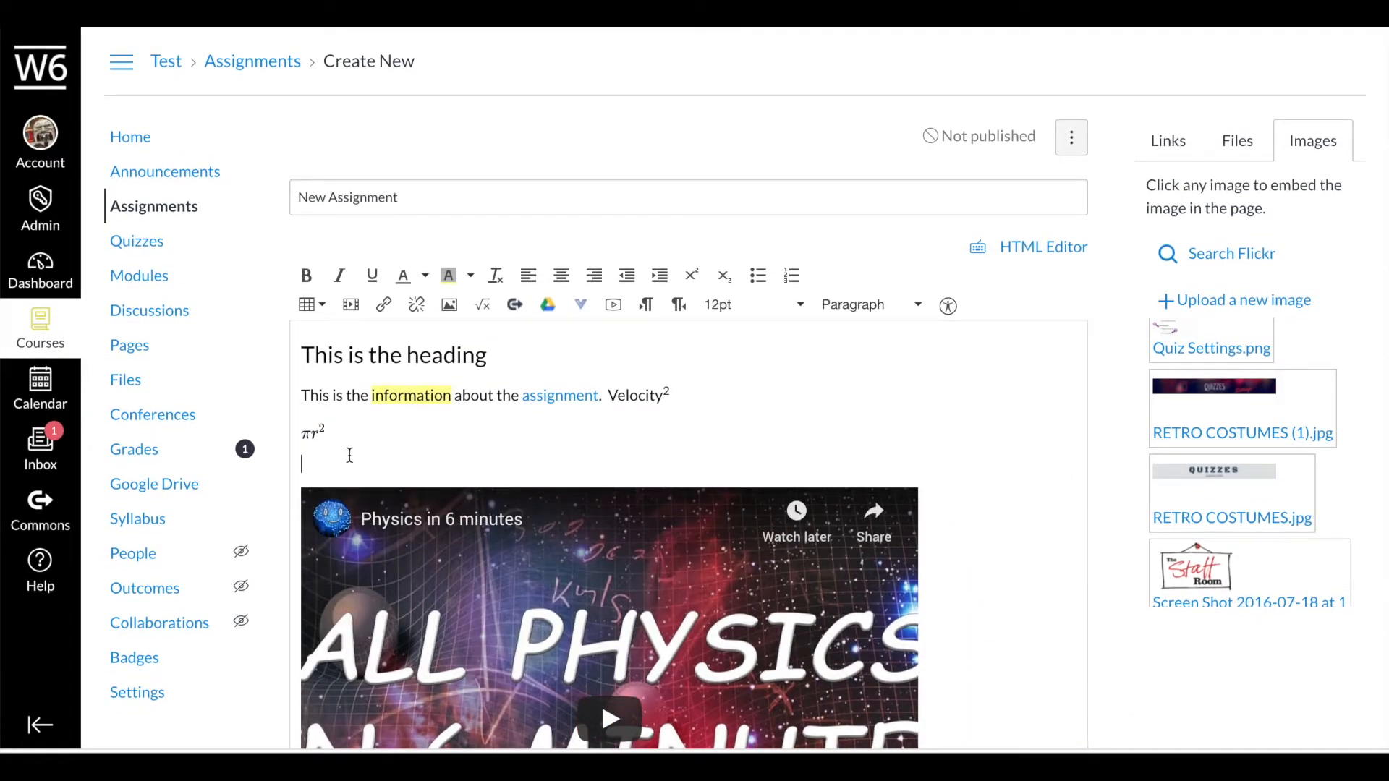
{"action": "left_click", "coordinate": [1166, 141]}
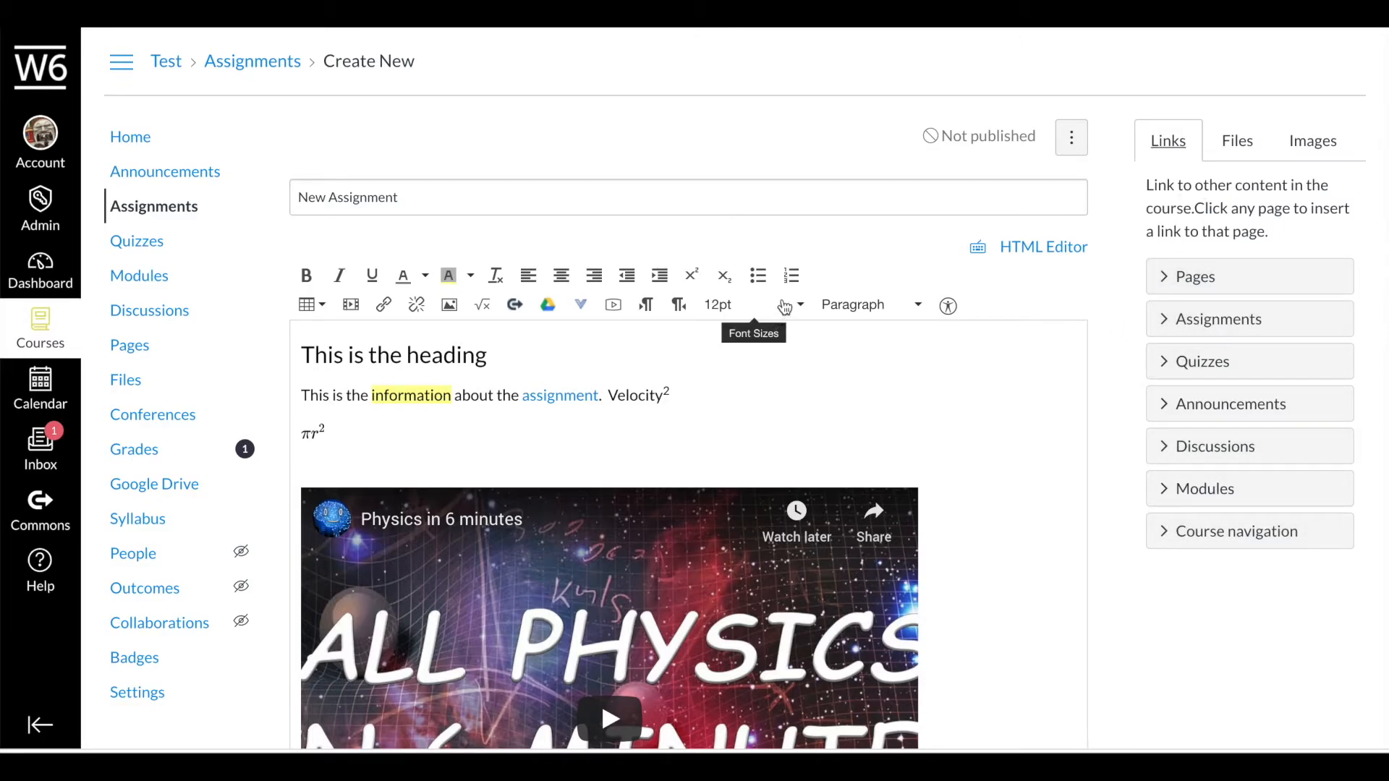
{"action": "left_click", "coordinate": [1161, 286]}
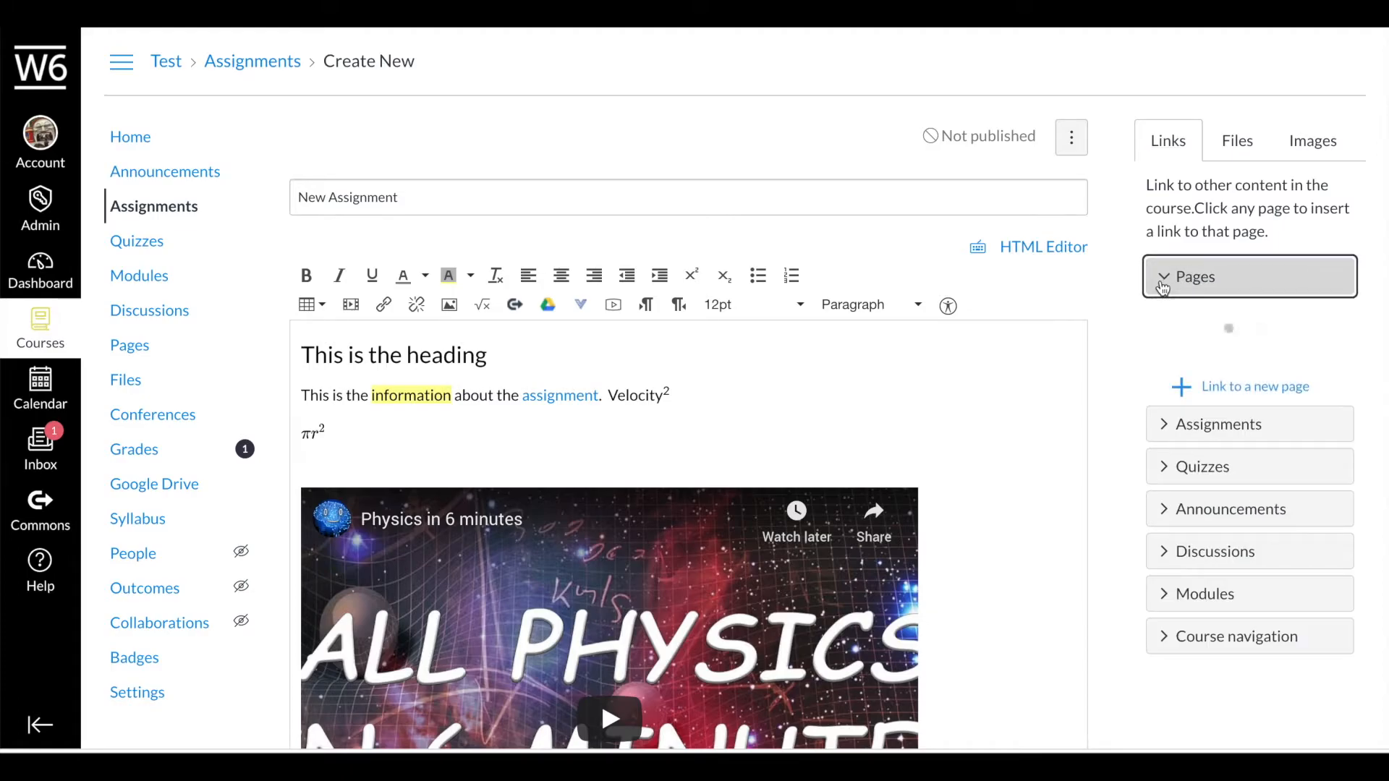
{"action": "scroll", "coordinate": [1317, 552], "scroll_direction": "down", "scroll_amount": 5}
{"action": "scroll", "coordinate": [1324, 552], "scroll_direction": "up", "scroll_amount": 5}
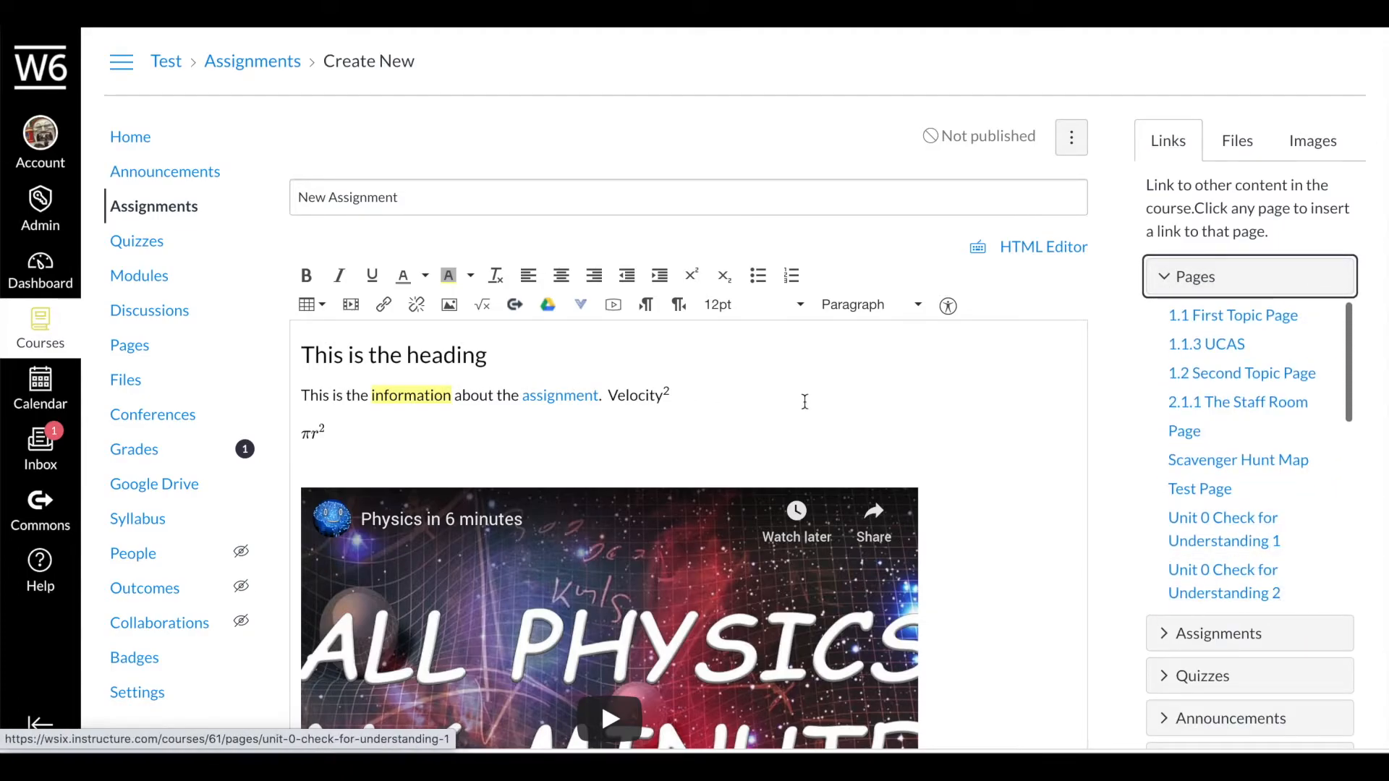
{"action": "left_click", "coordinate": [1226, 403]}
{"action": "scroll", "coordinate": [480, 290], "scroll_direction": "down", "scroll_amount": 3}
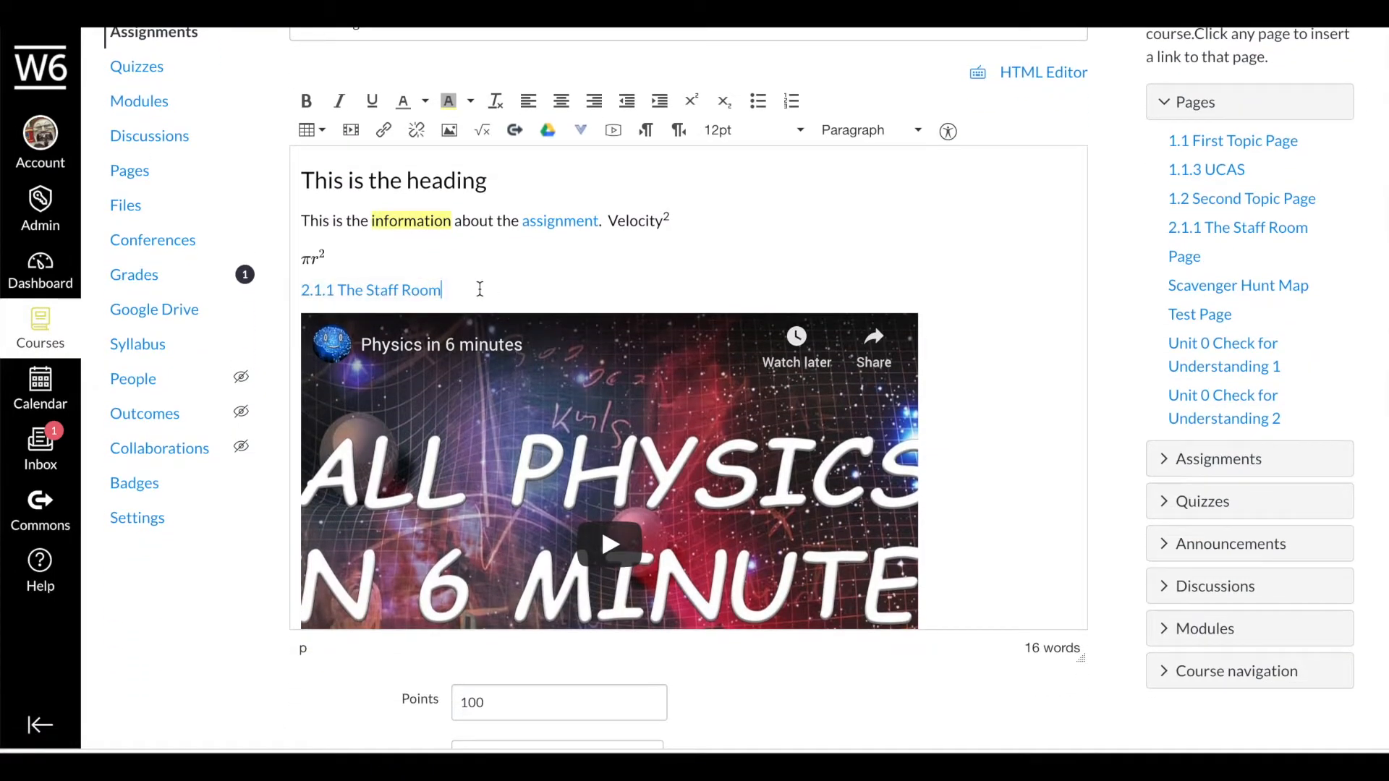
{"action": "scroll", "coordinate": [456, 300], "scroll_direction": "down", "scroll_amount": 5}
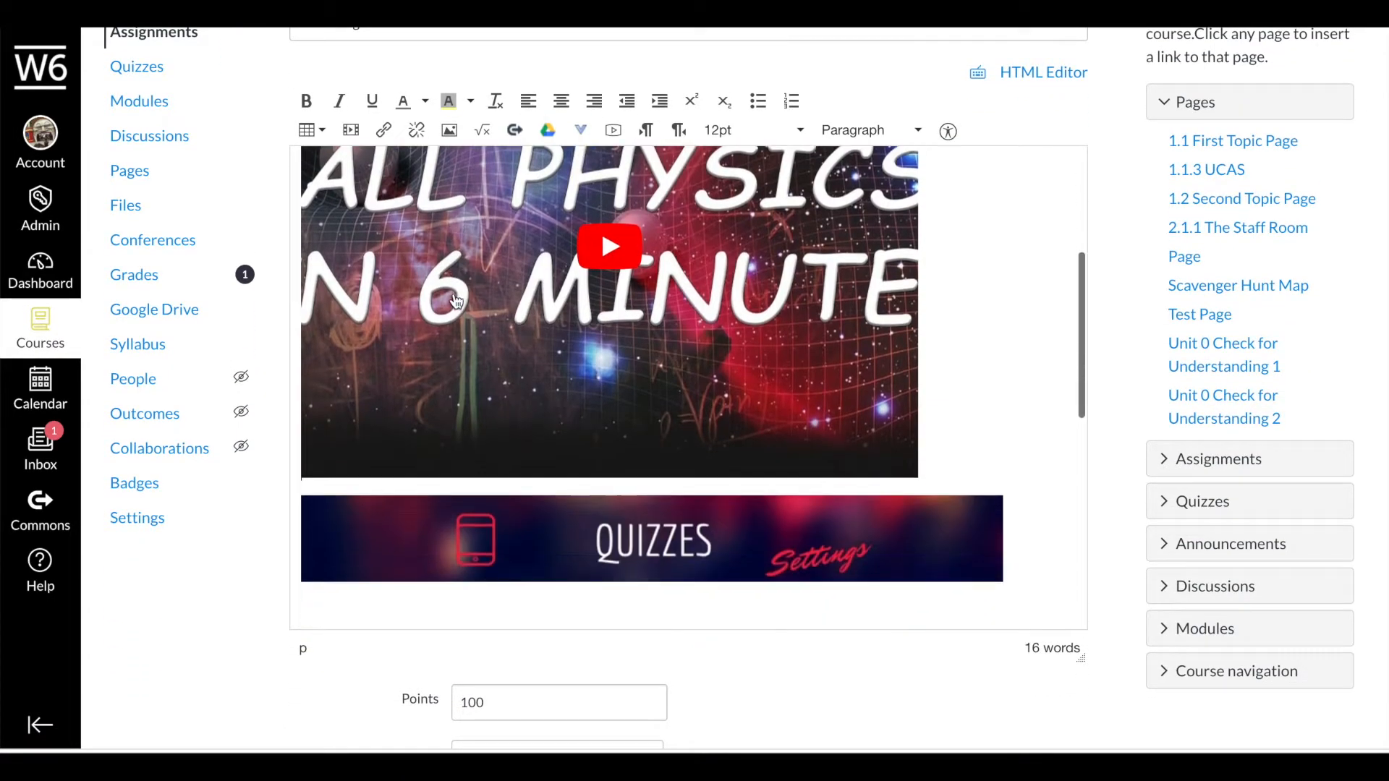
Add the line "This is a page" below the 2.1.1 The Staff Room link and link it to the page Unit 0 Check for Understanding 1.
{"action": "scroll", "coordinate": [456, 301], "scroll_direction": "up", "scroll_amount": 6}
{"action": "scroll", "coordinate": [457, 301], "scroll_direction": "up", "scroll_amount": 3}
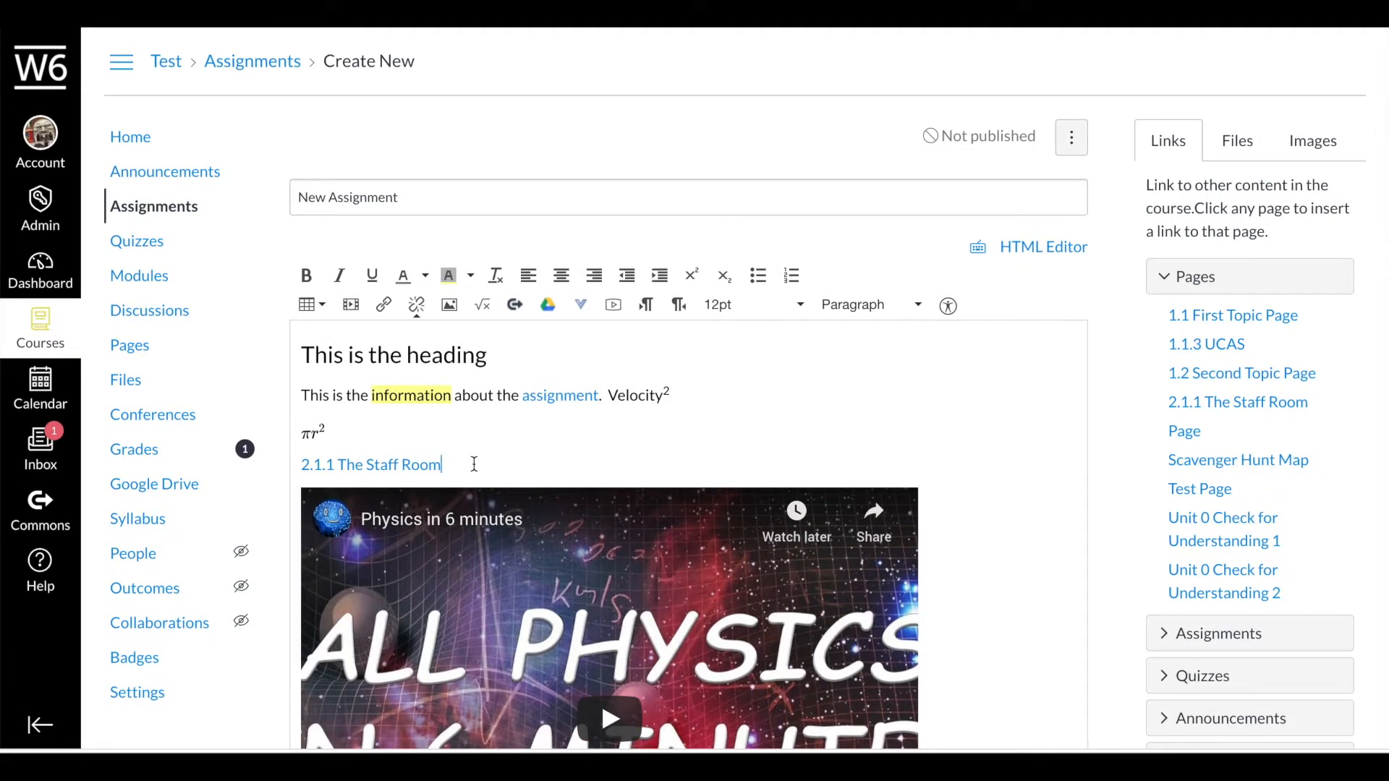
{"action": "key", "text": "Return"}
{"action": "type", "text": "This is a page"}
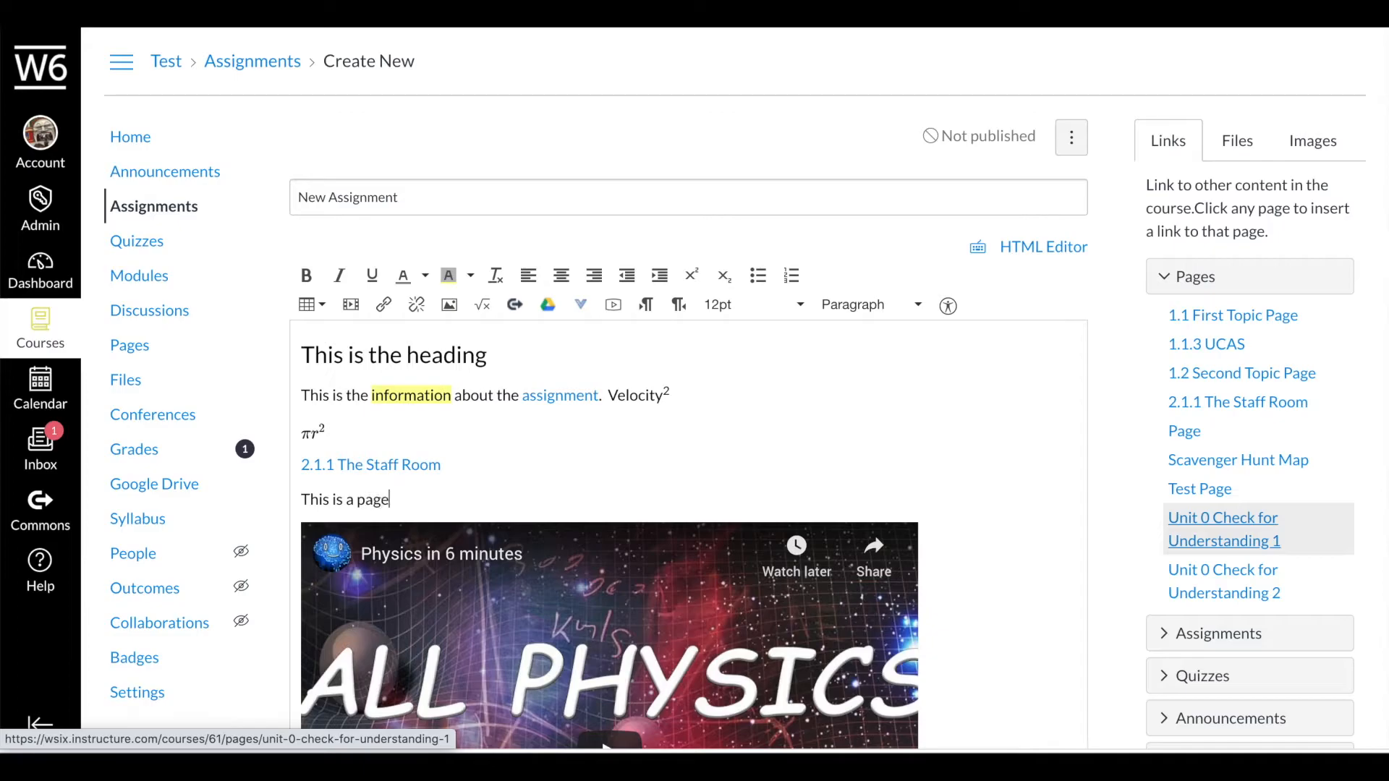
{"action": "key", "text": "ctrl+shift+Left"}
{"action": "key", "text": "ctrl+shift+Left"}
{"action": "key", "text": "ctrl+shift+Left"}
{"action": "key", "text": "ctrl+shift+Left"}
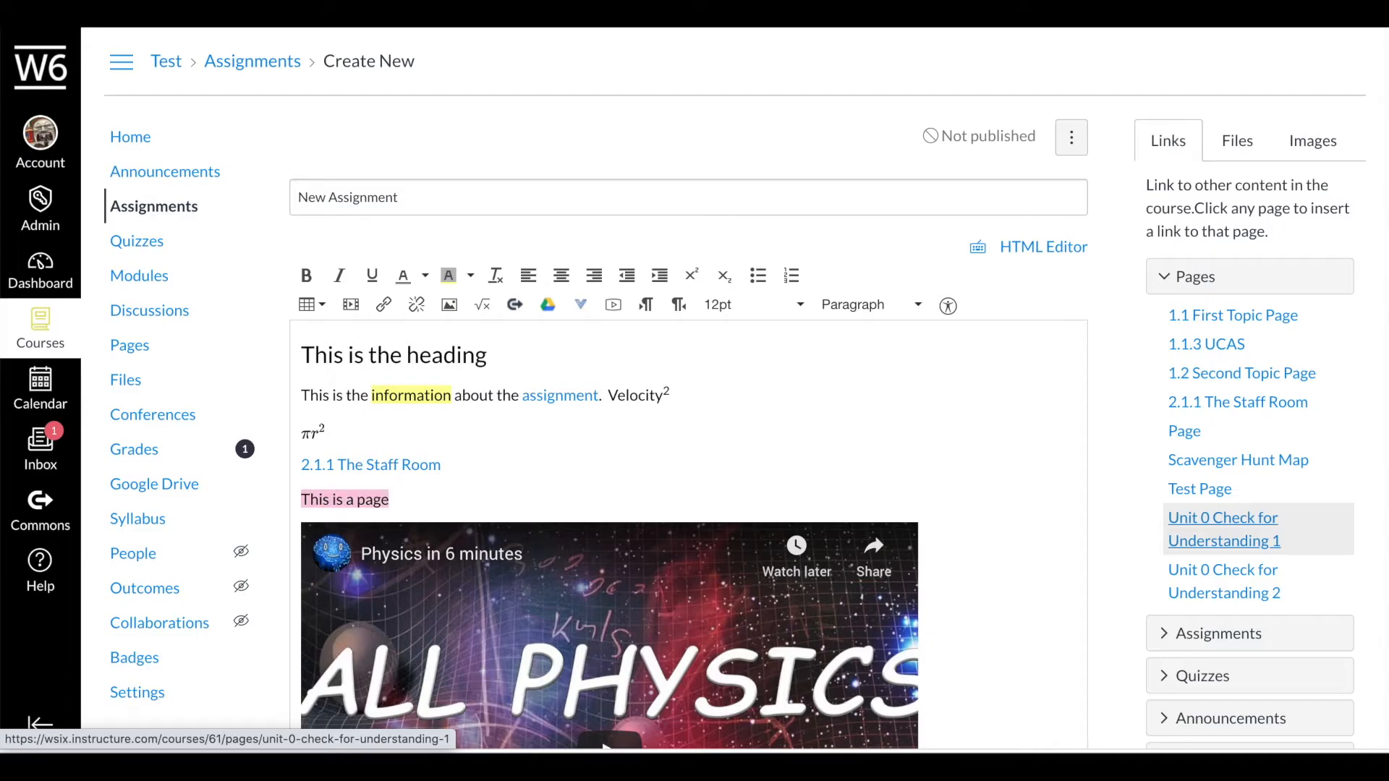
{"action": "left_click", "coordinate": [1221, 535]}
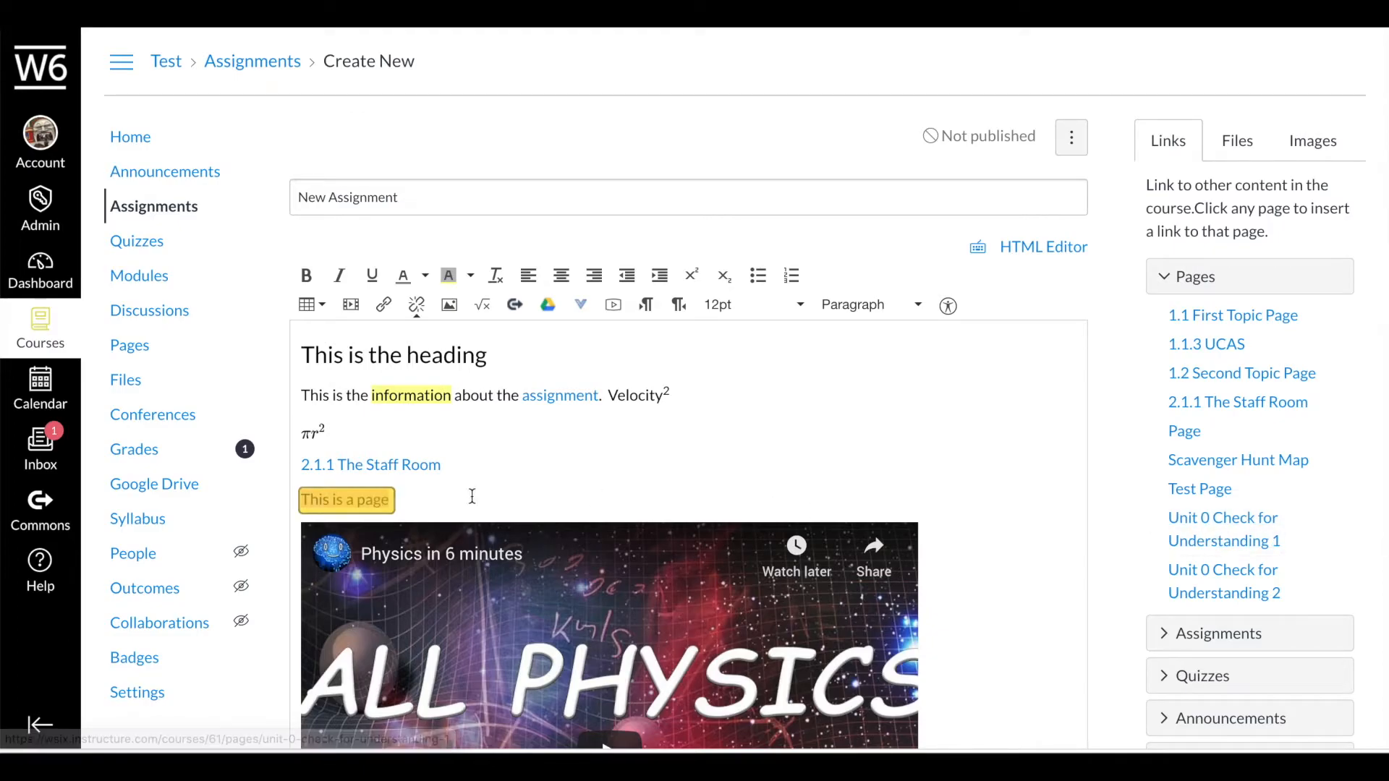
{"action": "left_click", "coordinate": [449, 501]}
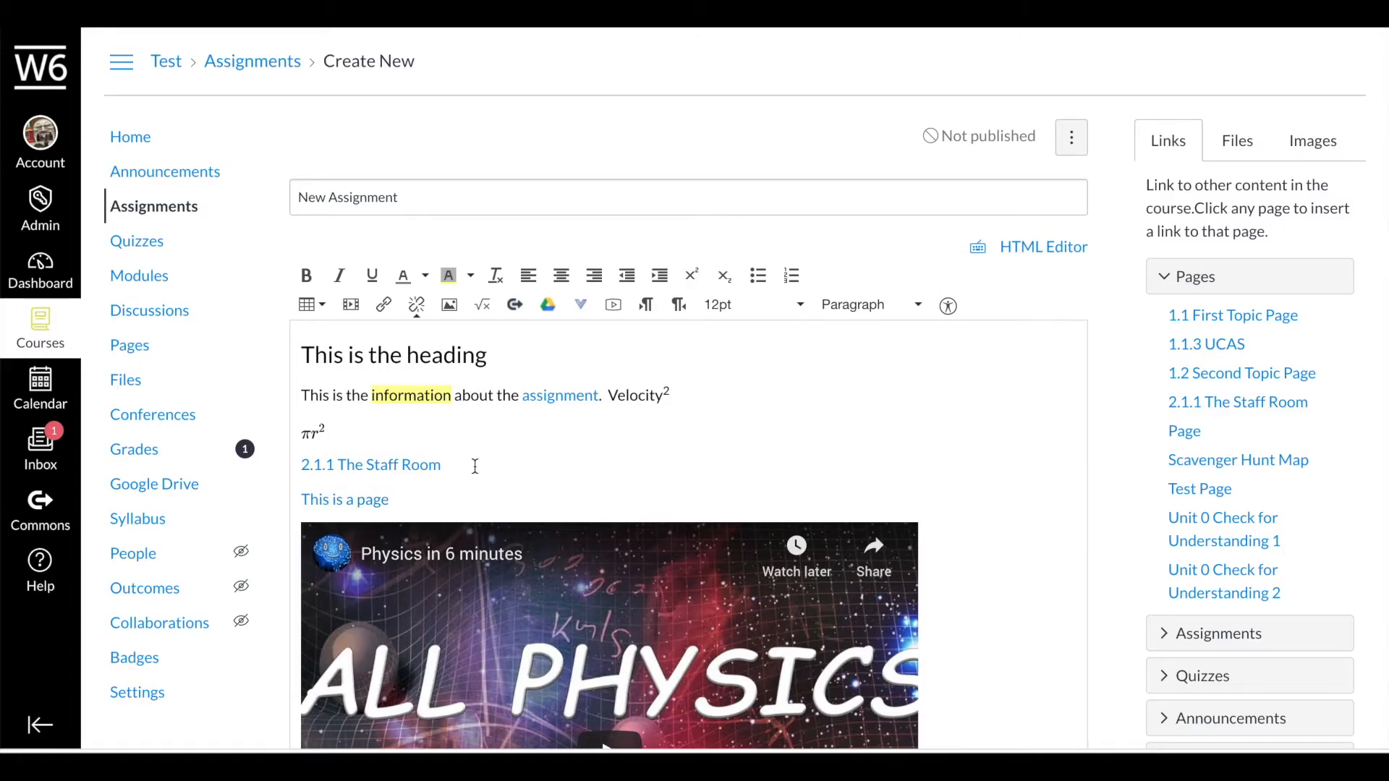
Insert a link to the module 2. Module 2 on a new line below "This is a page".
{"action": "key", "text": "Return"}
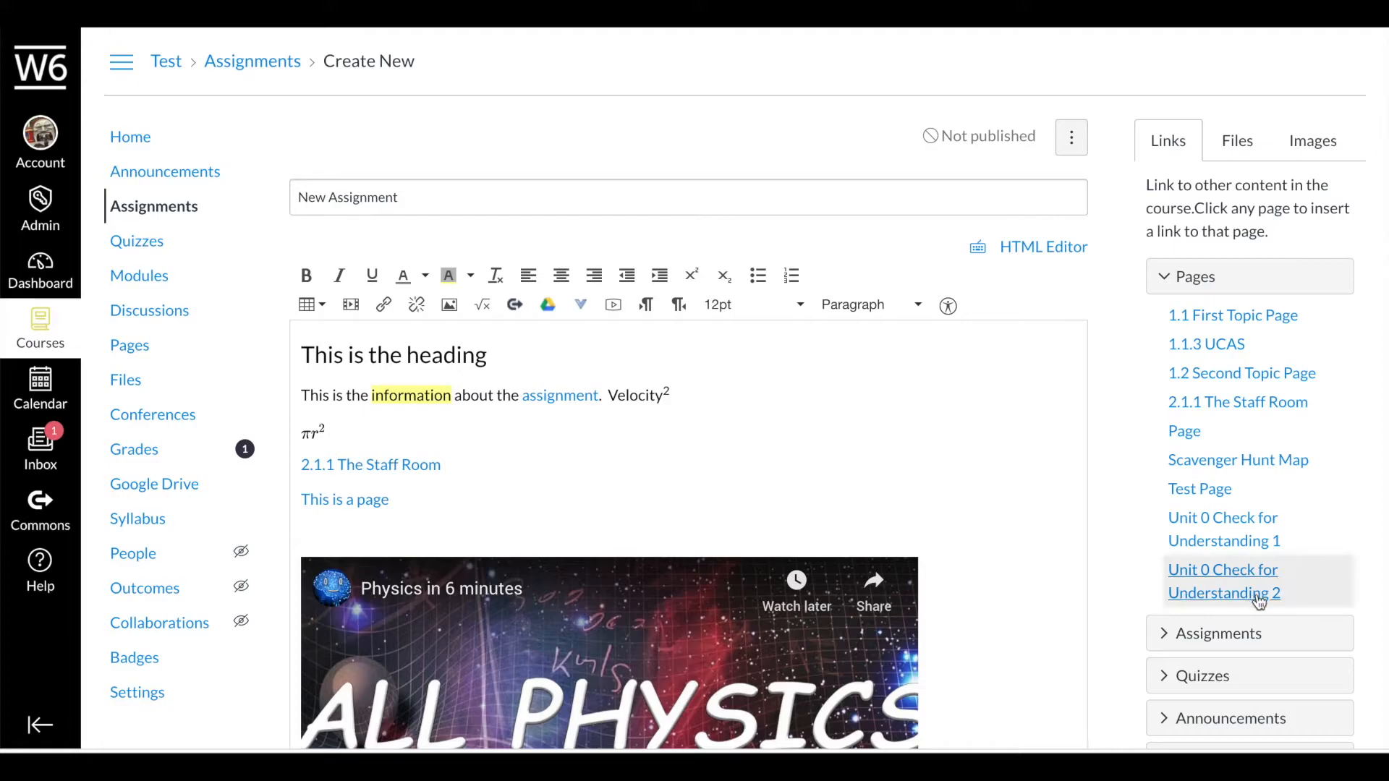
{"action": "scroll", "coordinate": [1167, 646], "scroll_direction": "down", "scroll_amount": 6}
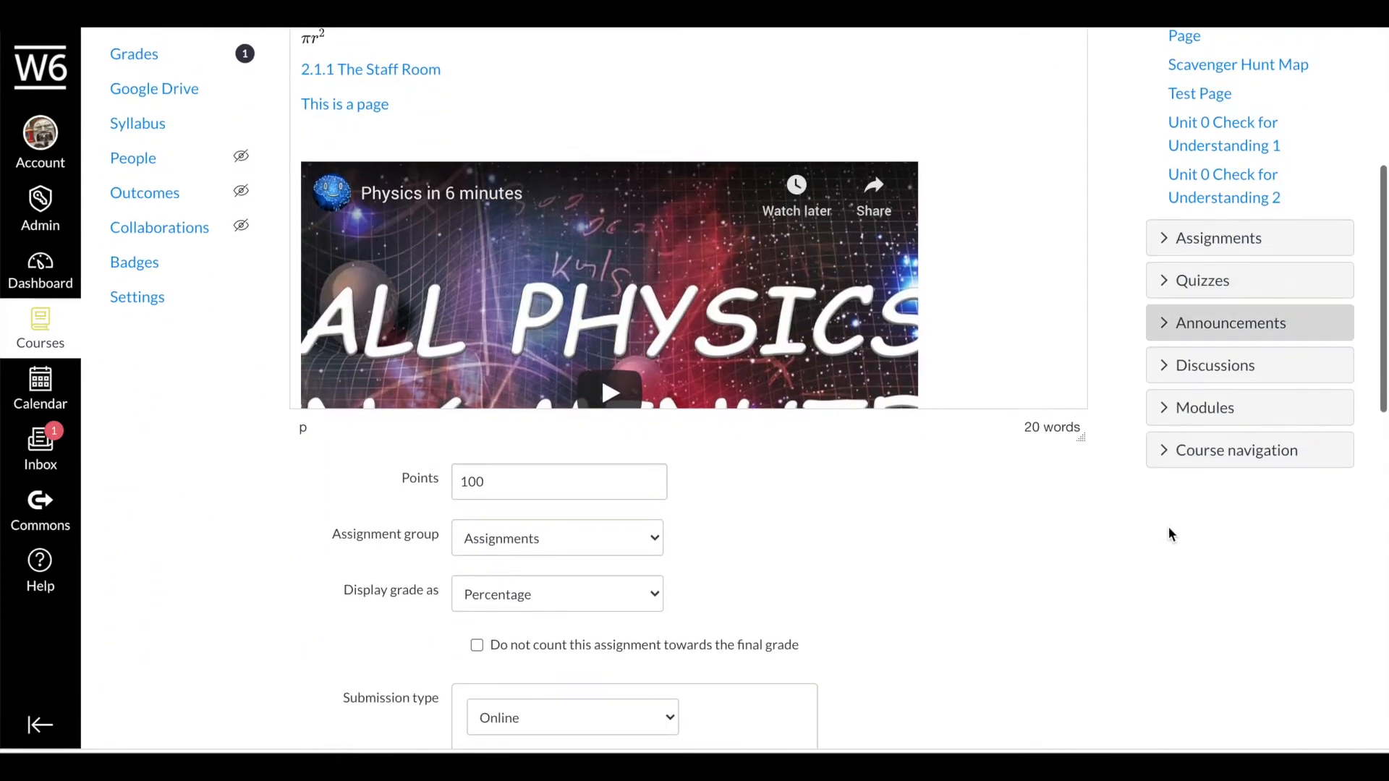
{"action": "scroll", "coordinate": [1200, 470], "scroll_direction": "up", "scroll_amount": 2}
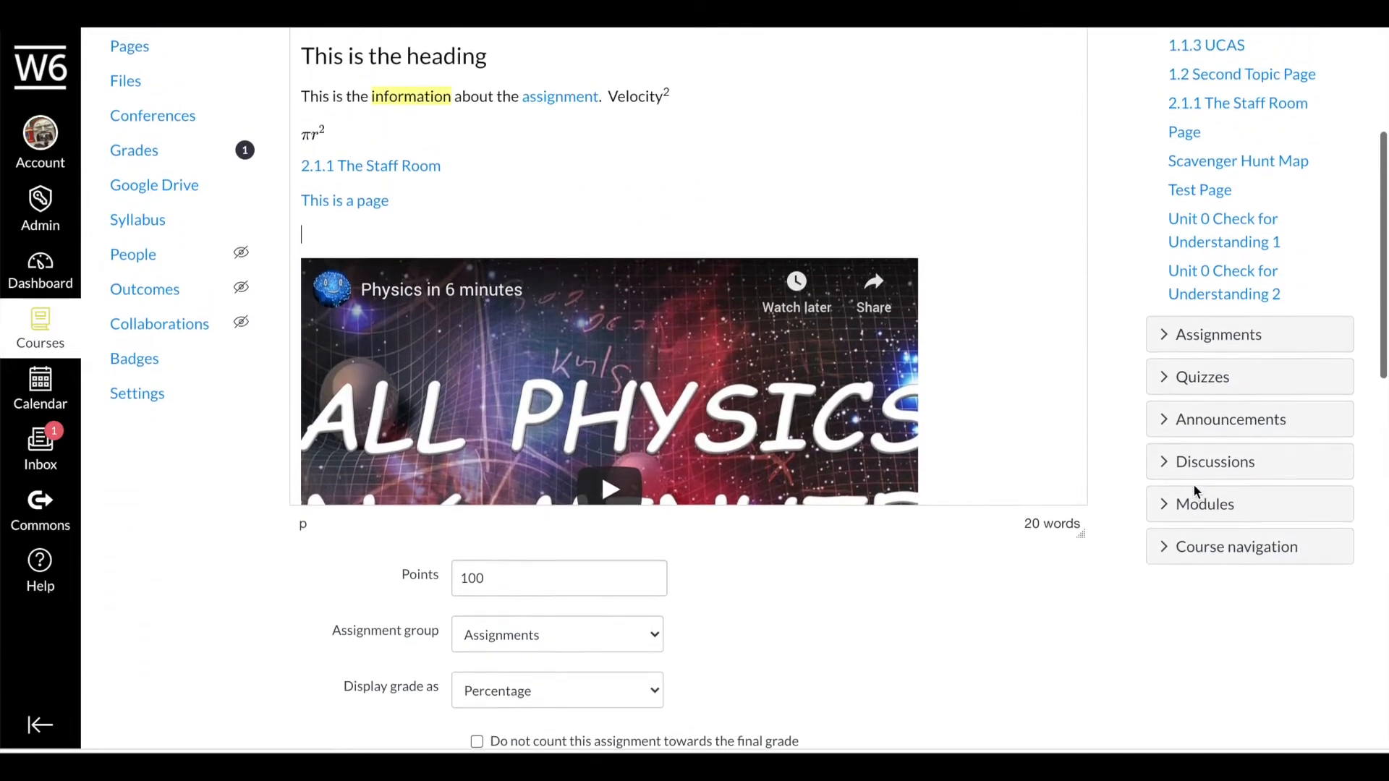
{"action": "left_click", "coordinate": [1185, 524]}
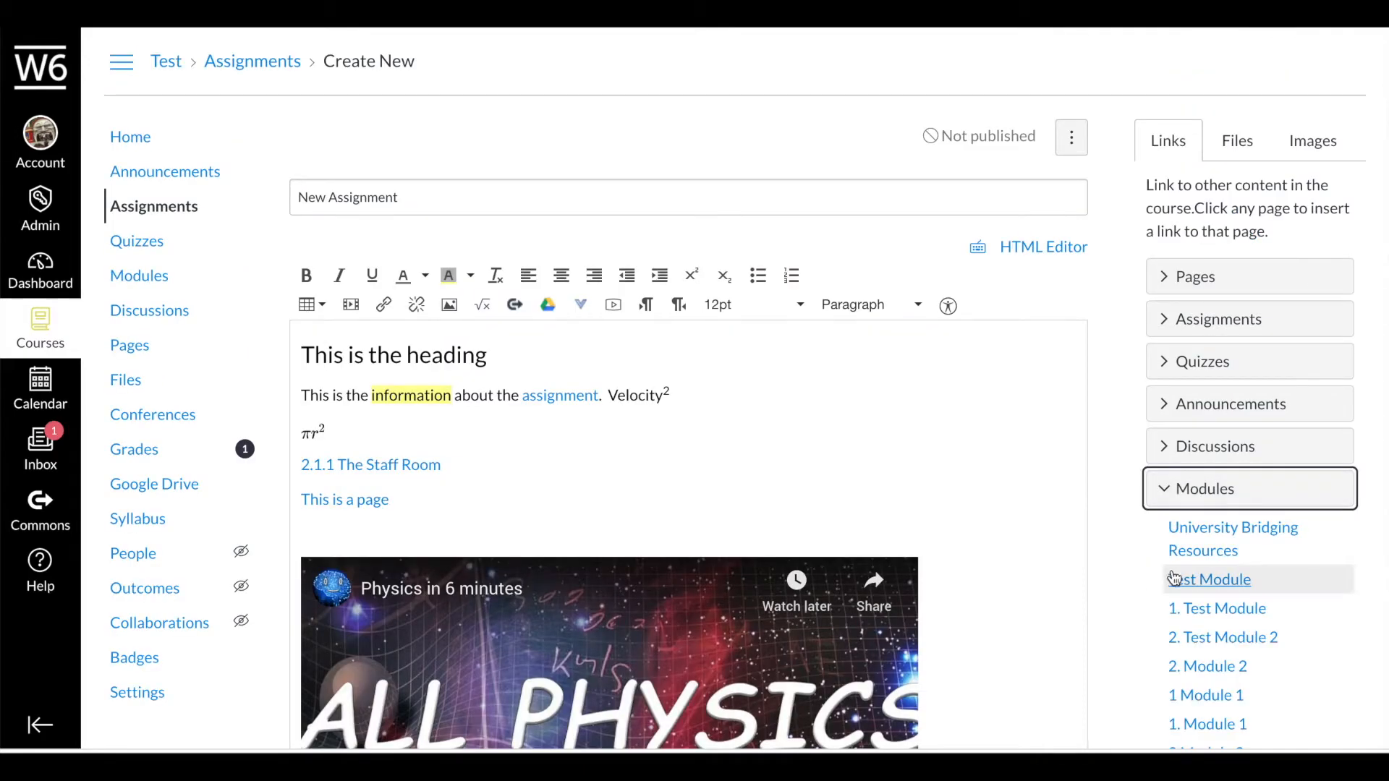
{"action": "scroll", "coordinate": [1157, 529], "scroll_direction": "down", "scroll_amount": 2}
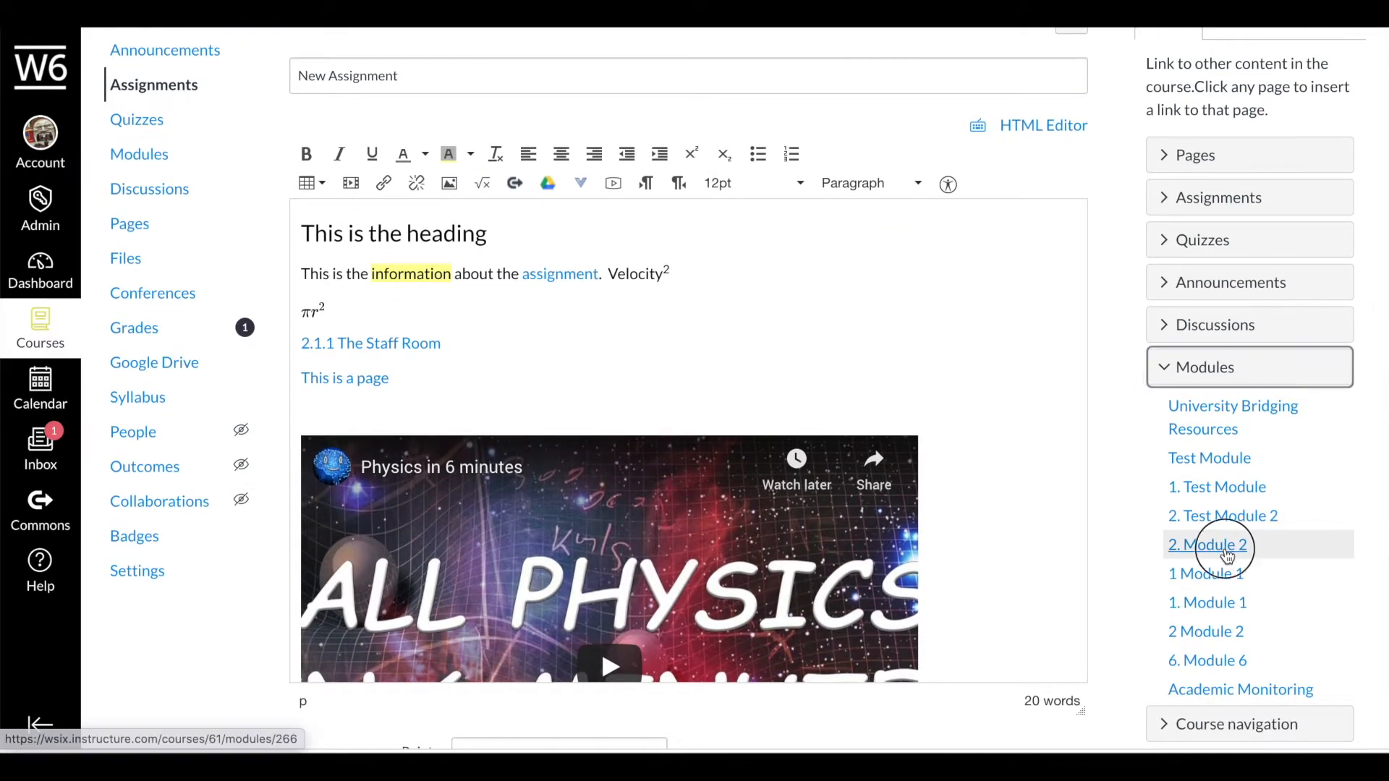
{"action": "left_click", "coordinate": [1229, 545]}
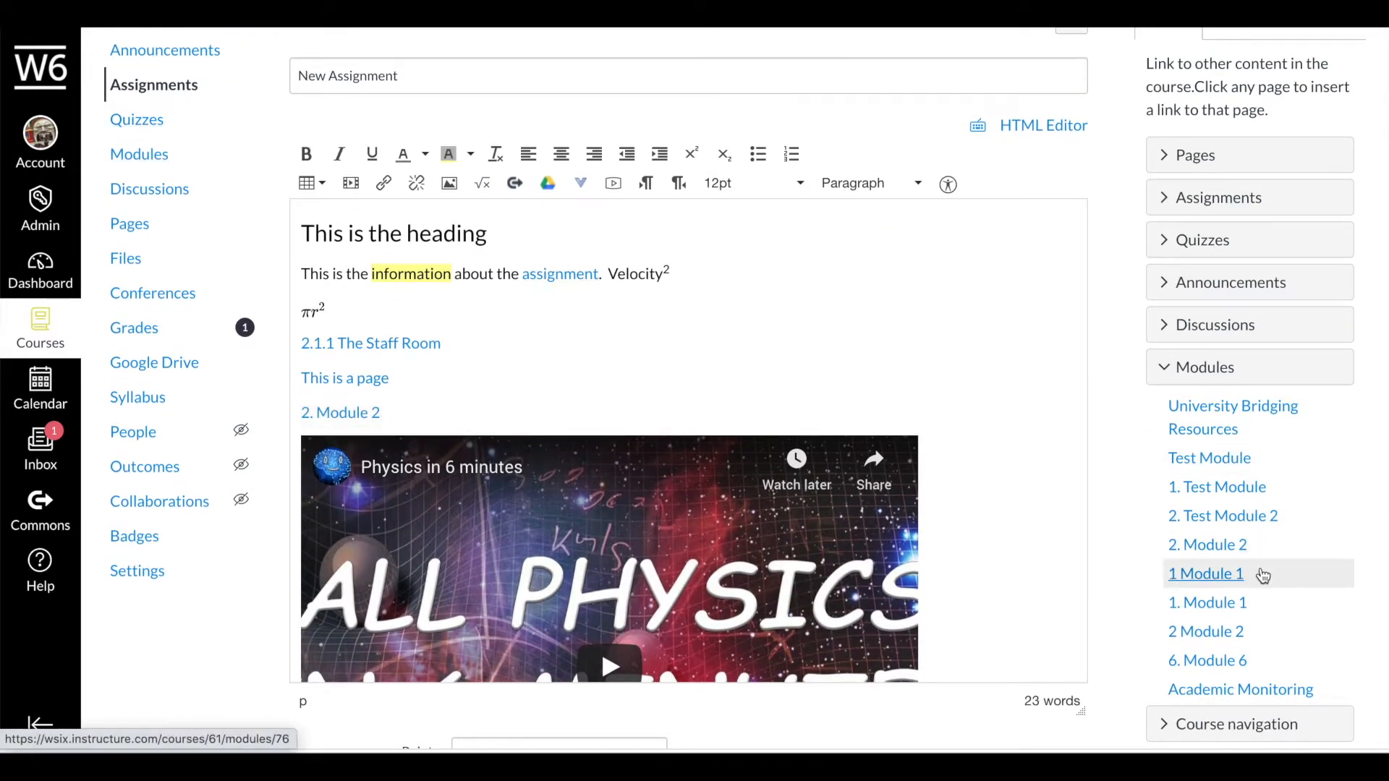
Browse the remaining modules and the course files available for linking, and collapse the course files folder.
{"action": "scroll", "coordinate": [1234, 552], "scroll_direction": "down", "scroll_amount": 1}
{"action": "scroll", "coordinate": [1219, 554], "scroll_direction": "down", "scroll_amount": 3}
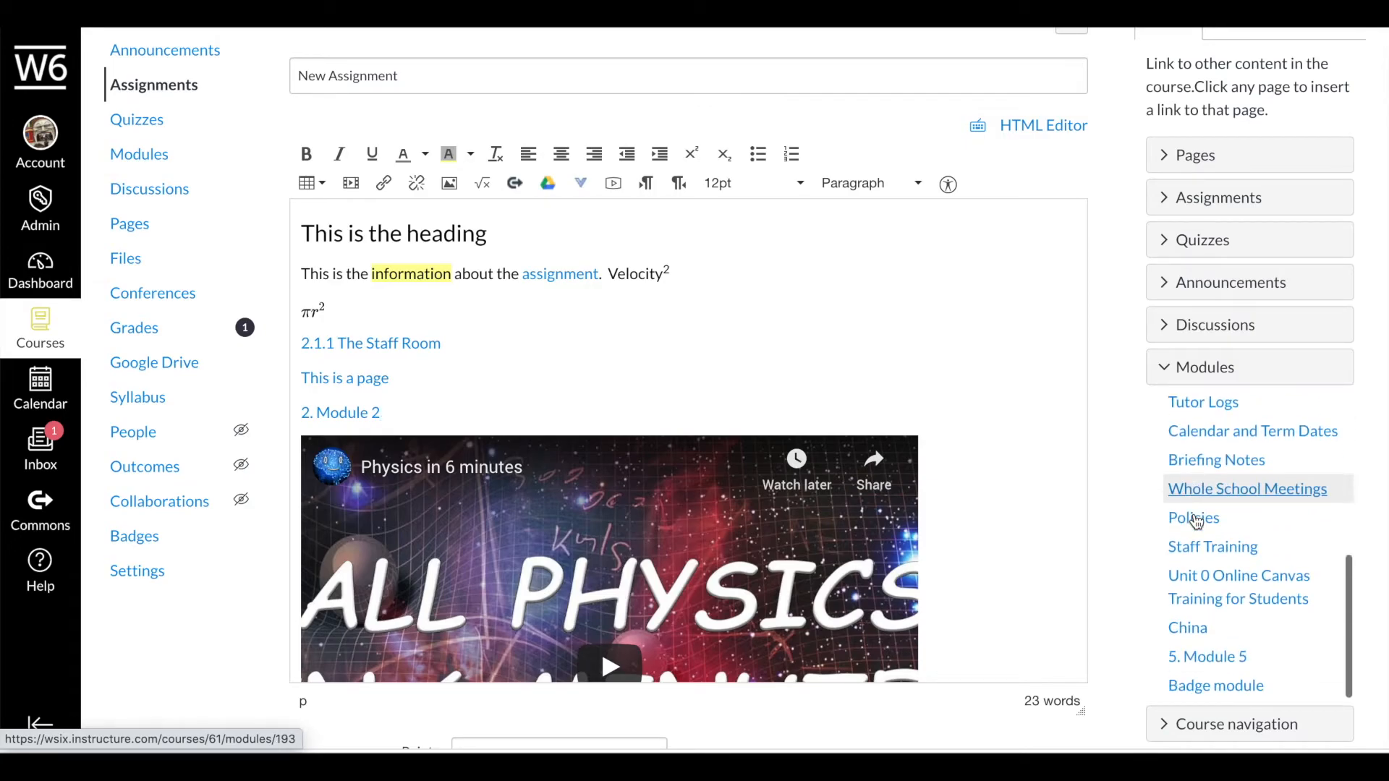
{"action": "scroll", "coordinate": [1168, 355], "scroll_direction": "up", "scroll_amount": 2}
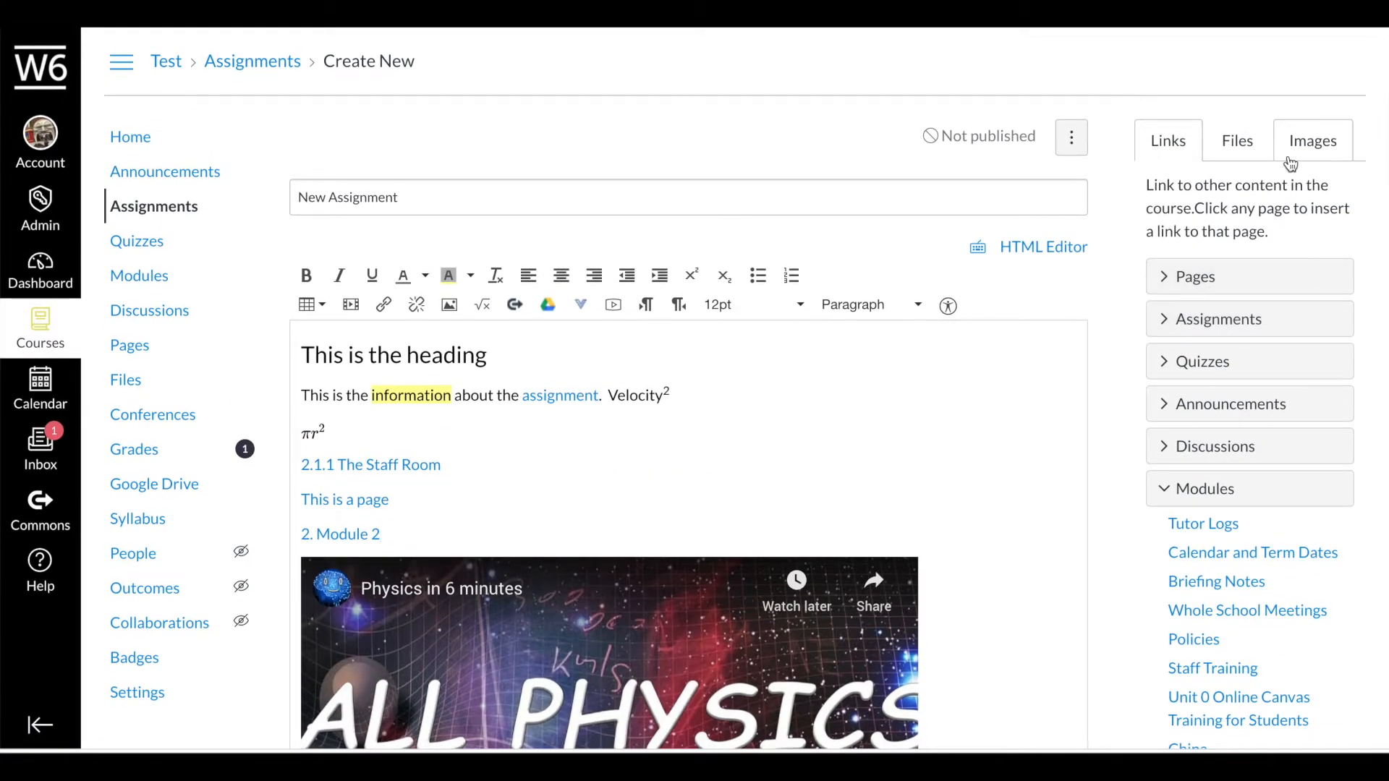
{"action": "left_click", "coordinate": [1239, 141]}
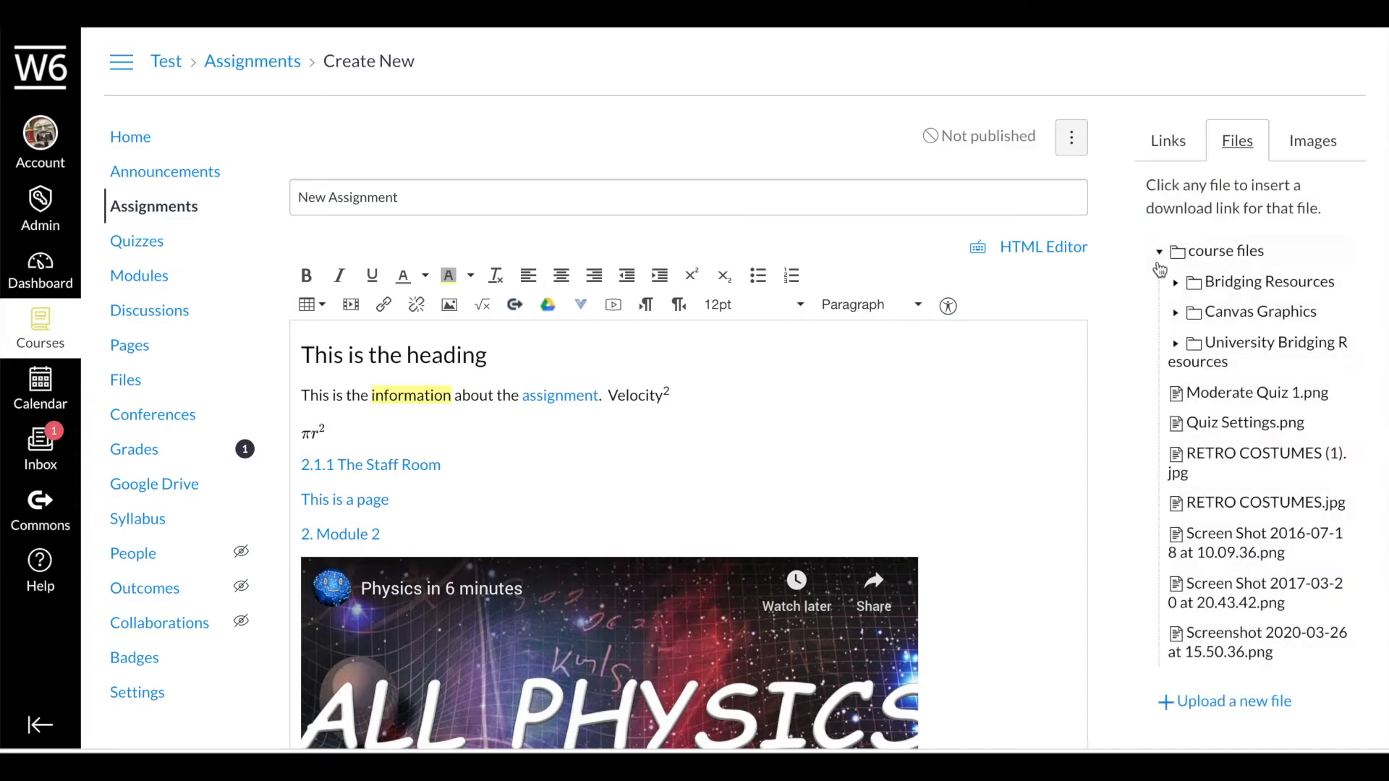
{"action": "scroll", "coordinate": [1193, 394], "scroll_direction": "down", "scroll_amount": 4}
{"action": "scroll", "coordinate": [1212, 415], "scroll_direction": "up", "scroll_amount": 4}
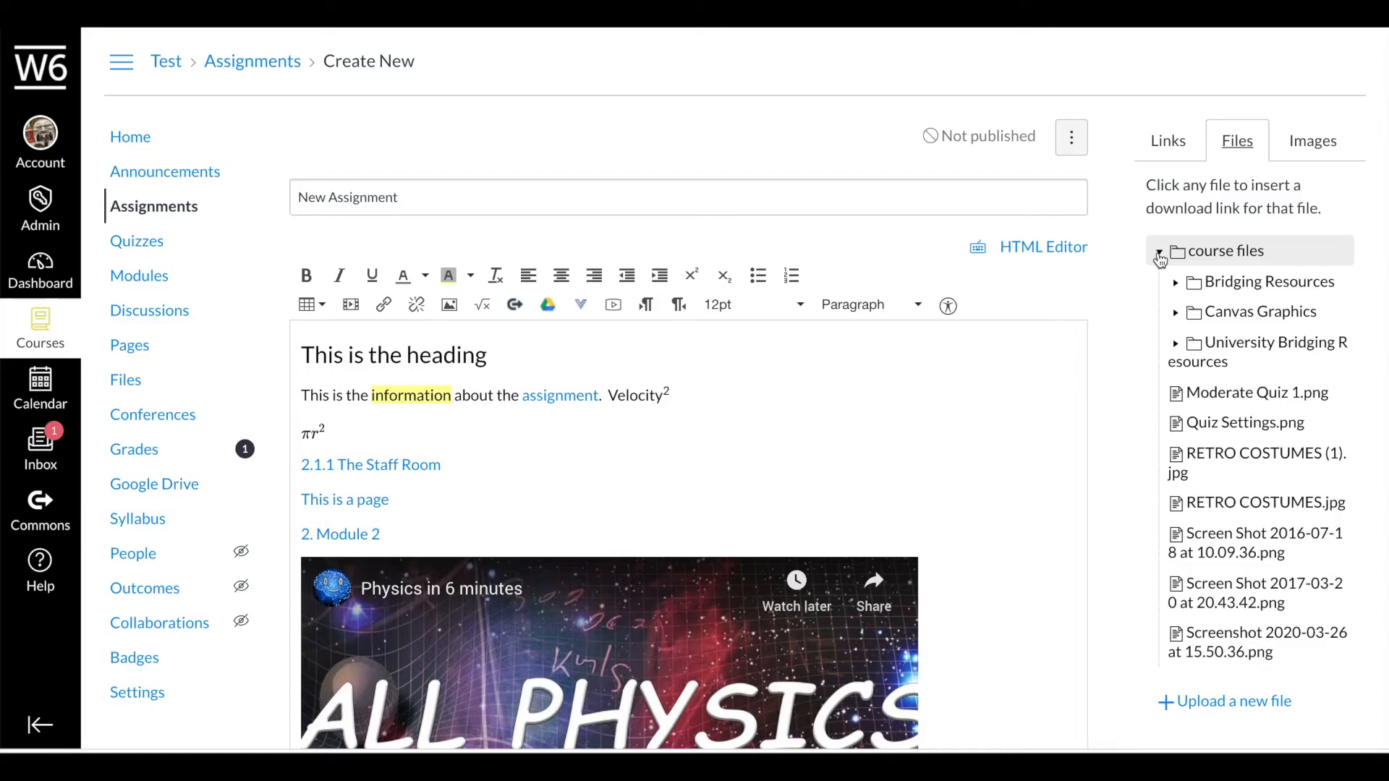
{"action": "left_click", "coordinate": [1159, 254]}
Put the assignment in the Weekly Topic Test group and set its points to 10.
{"action": "scroll", "coordinate": [1048, 434], "scroll_direction": "down", "scroll_amount": 10}
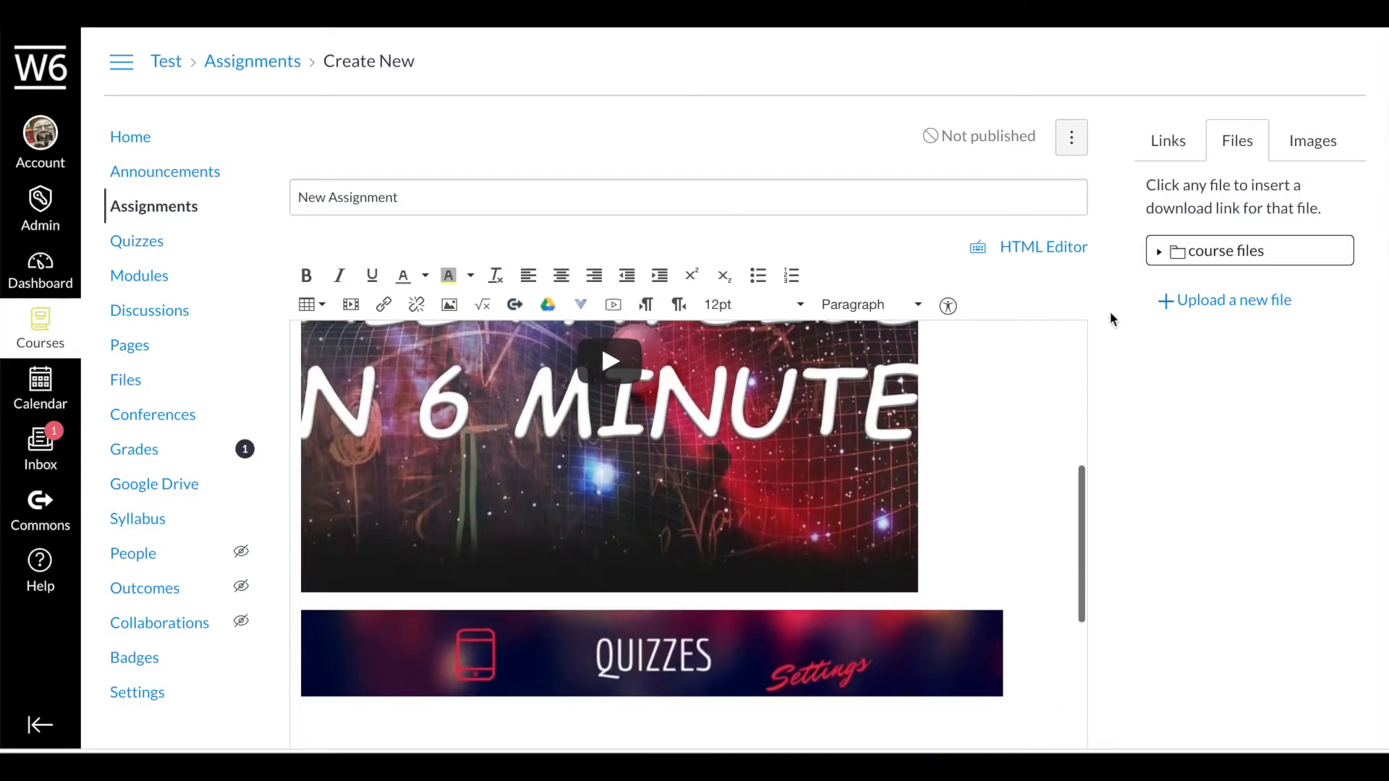
{"action": "scroll", "coordinate": [1118, 332], "scroll_direction": "down", "scroll_amount": 3}
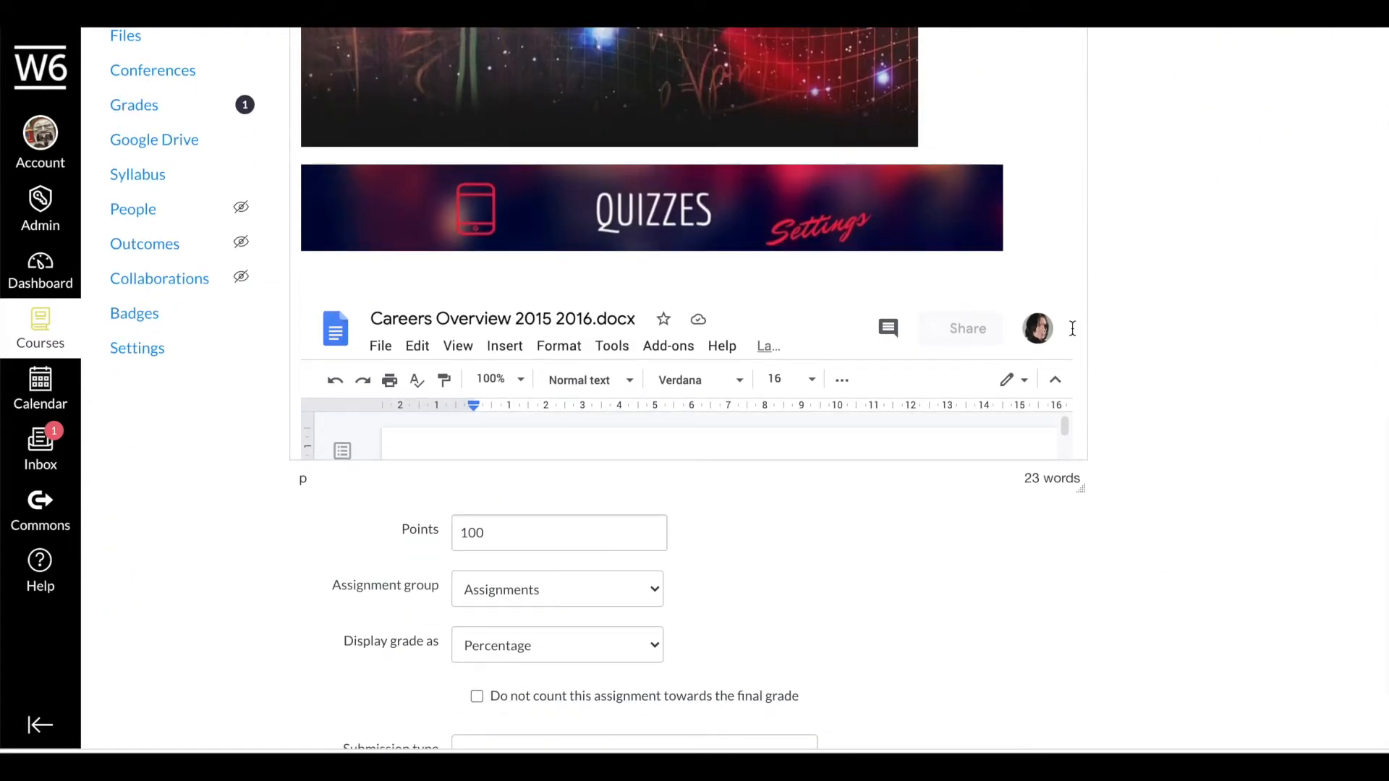
{"action": "scroll", "coordinate": [1119, 362], "scroll_direction": "down", "scroll_amount": 5}
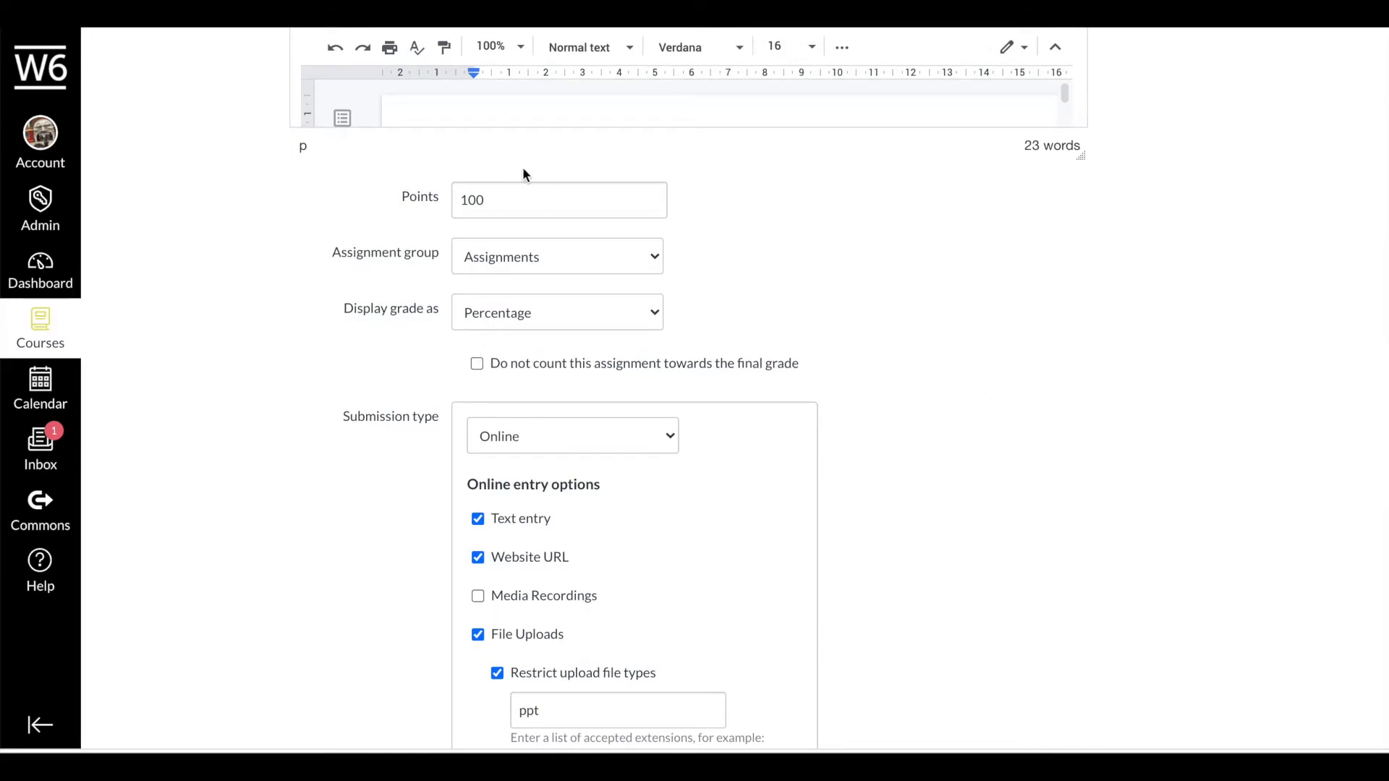
{"action": "left_click", "coordinate": [634, 264]}
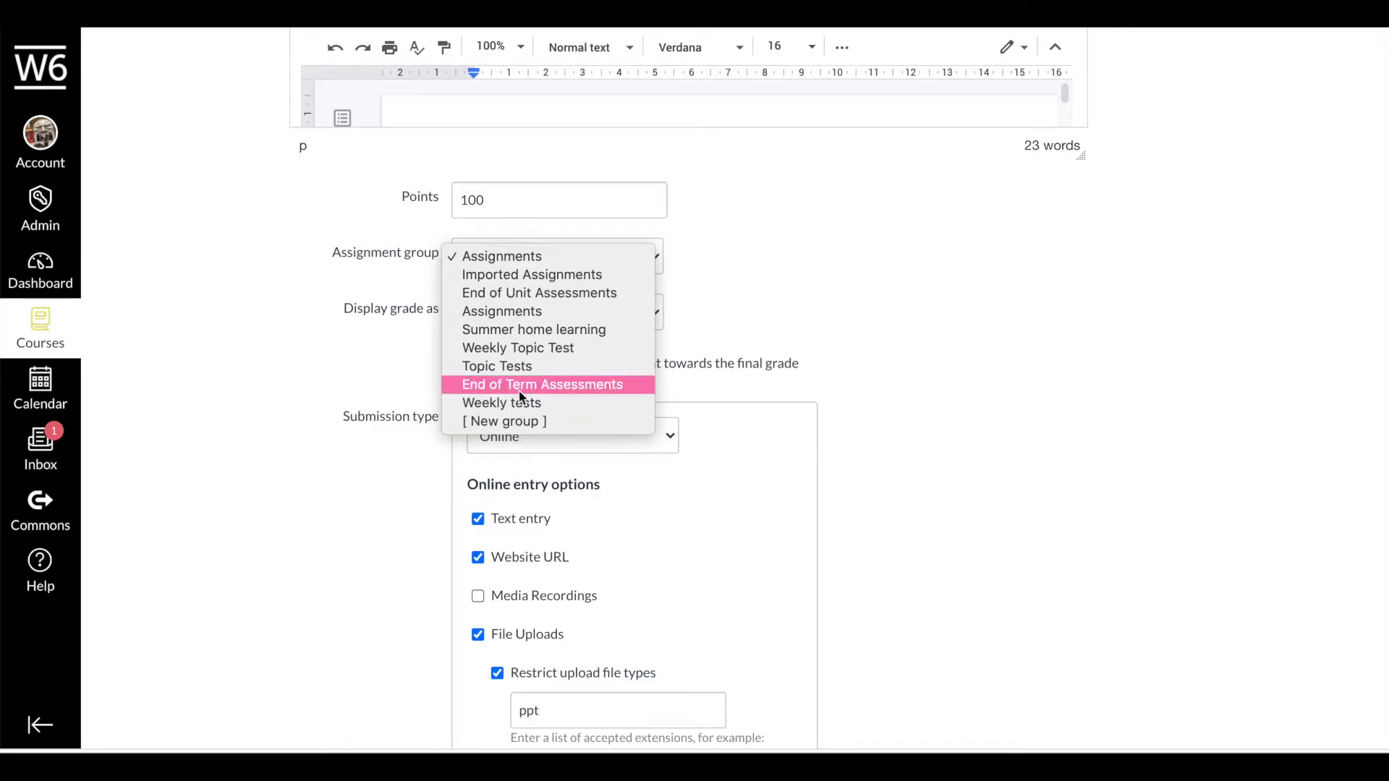
{"action": "left_click", "coordinate": [558, 350]}
{"action": "double_click", "coordinate": [542, 206]}
{"action": "type", "text": "1"}
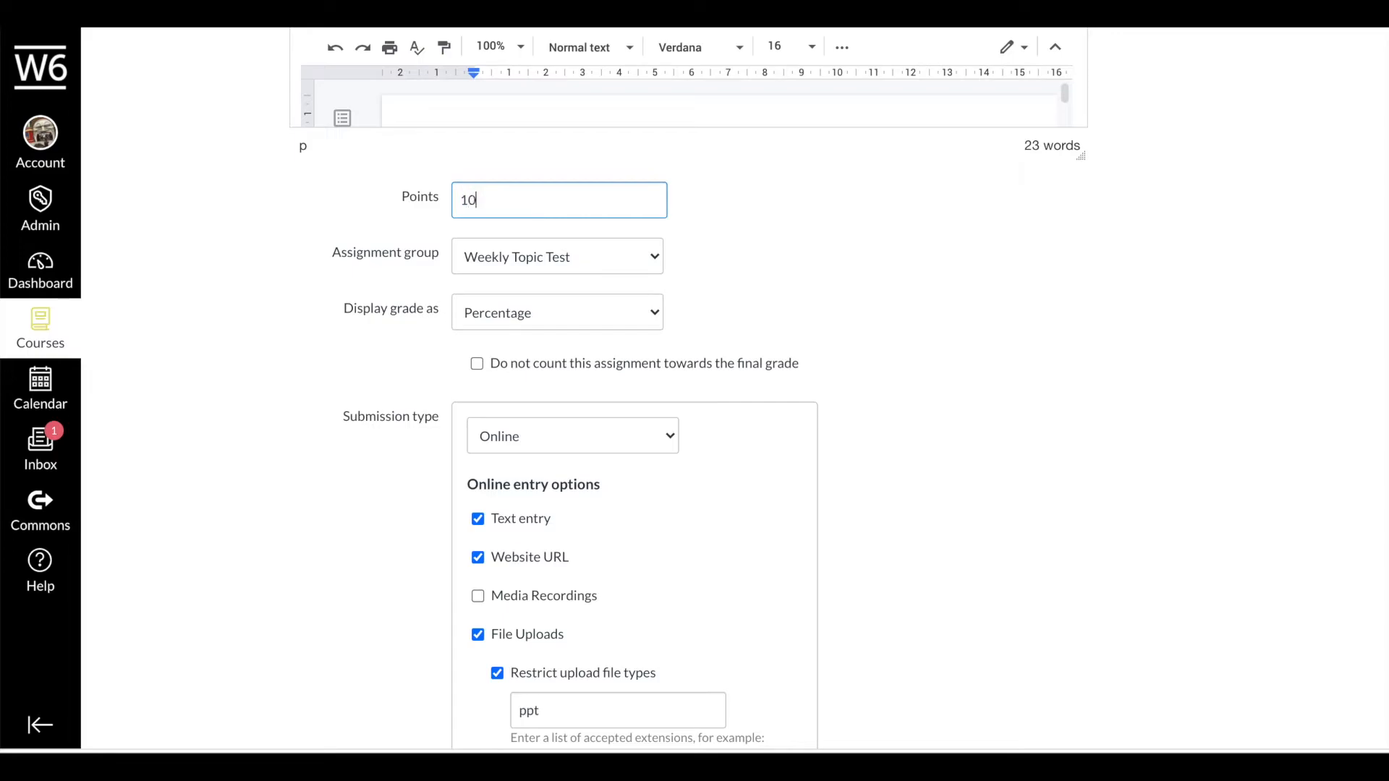
Display the grade as Points and exclude the assignment from the final grade.
{"action": "left_click", "coordinate": [551, 325]}
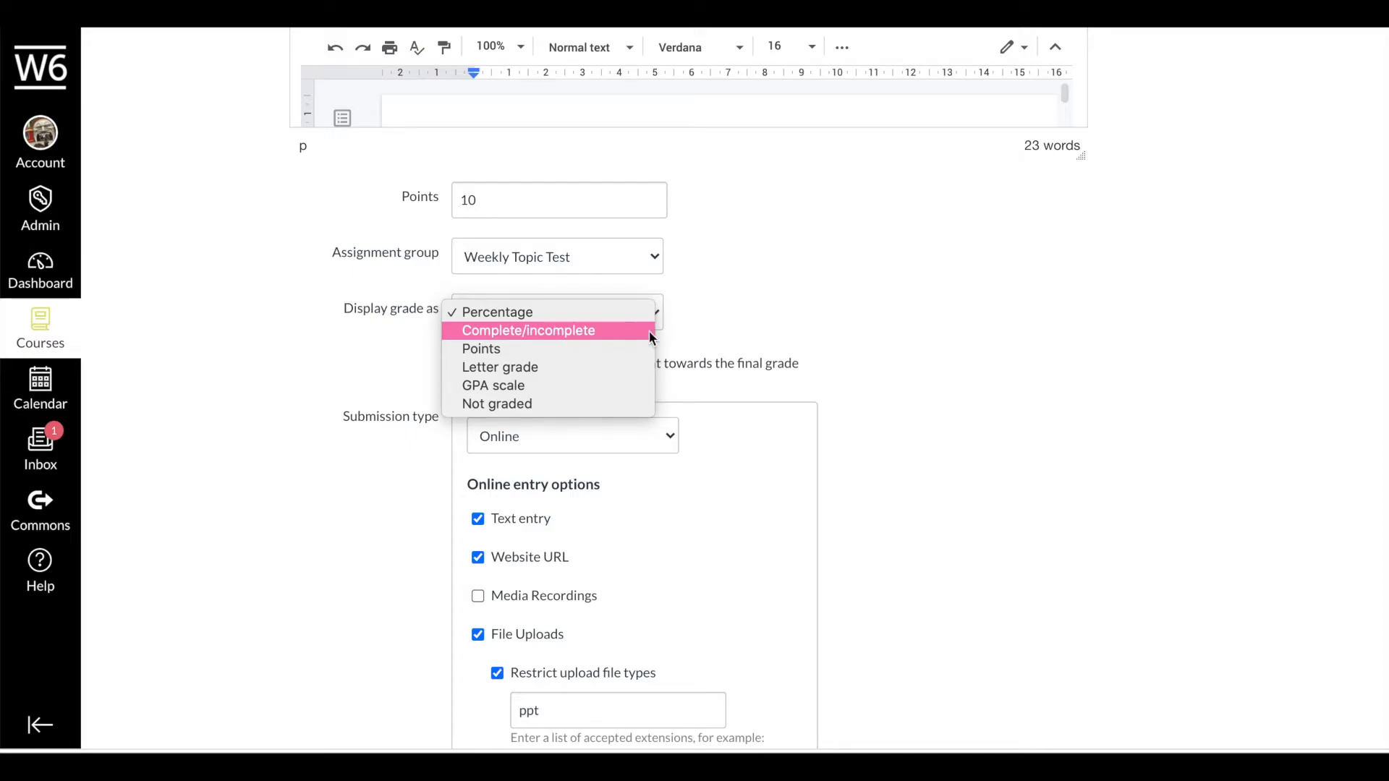
{"action": "left_click", "coordinate": [585, 348]}
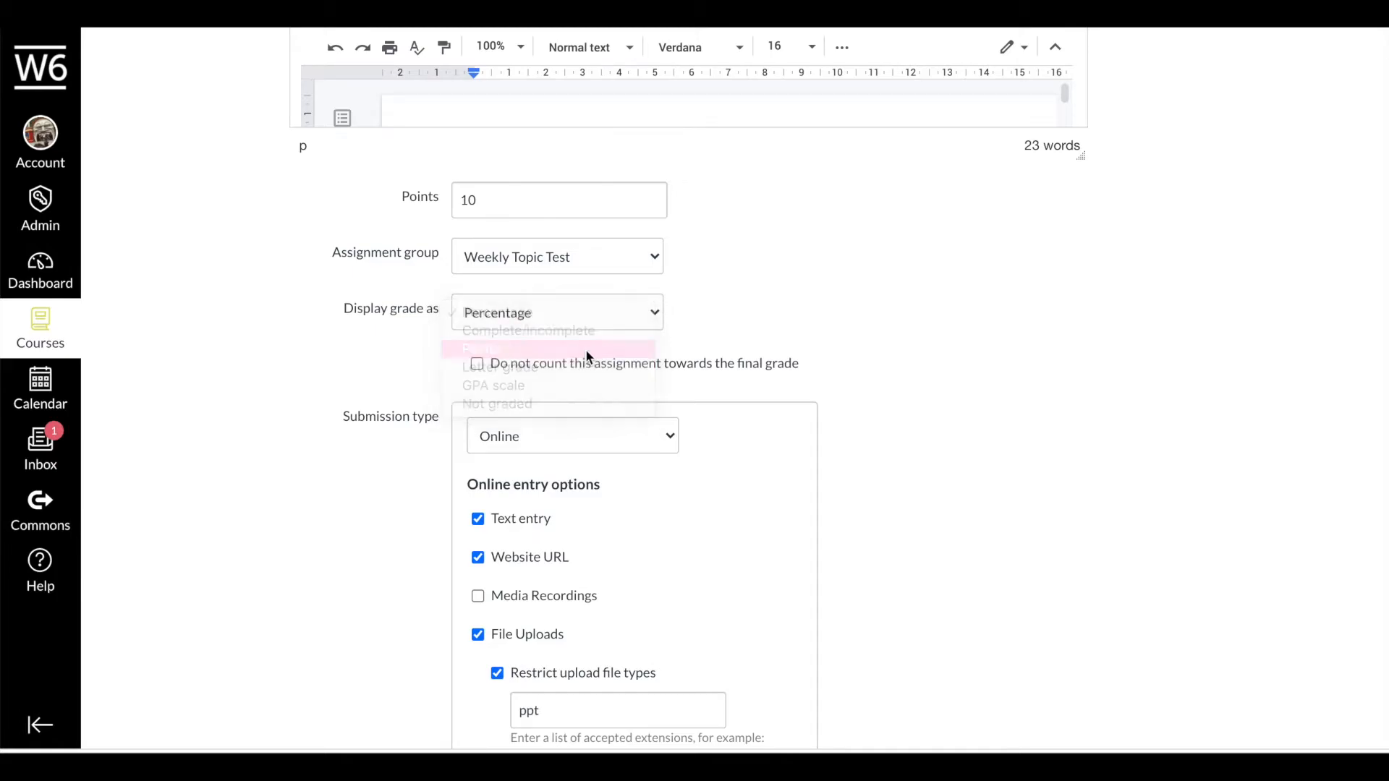
{"action": "left_click", "coordinate": [581, 324]}
{"action": "left_click", "coordinate": [583, 314]}
{"action": "left_click", "coordinate": [1006, 358]}
{"action": "scroll", "coordinate": [1006, 357], "scroll_direction": "down", "scroll_amount": 1}
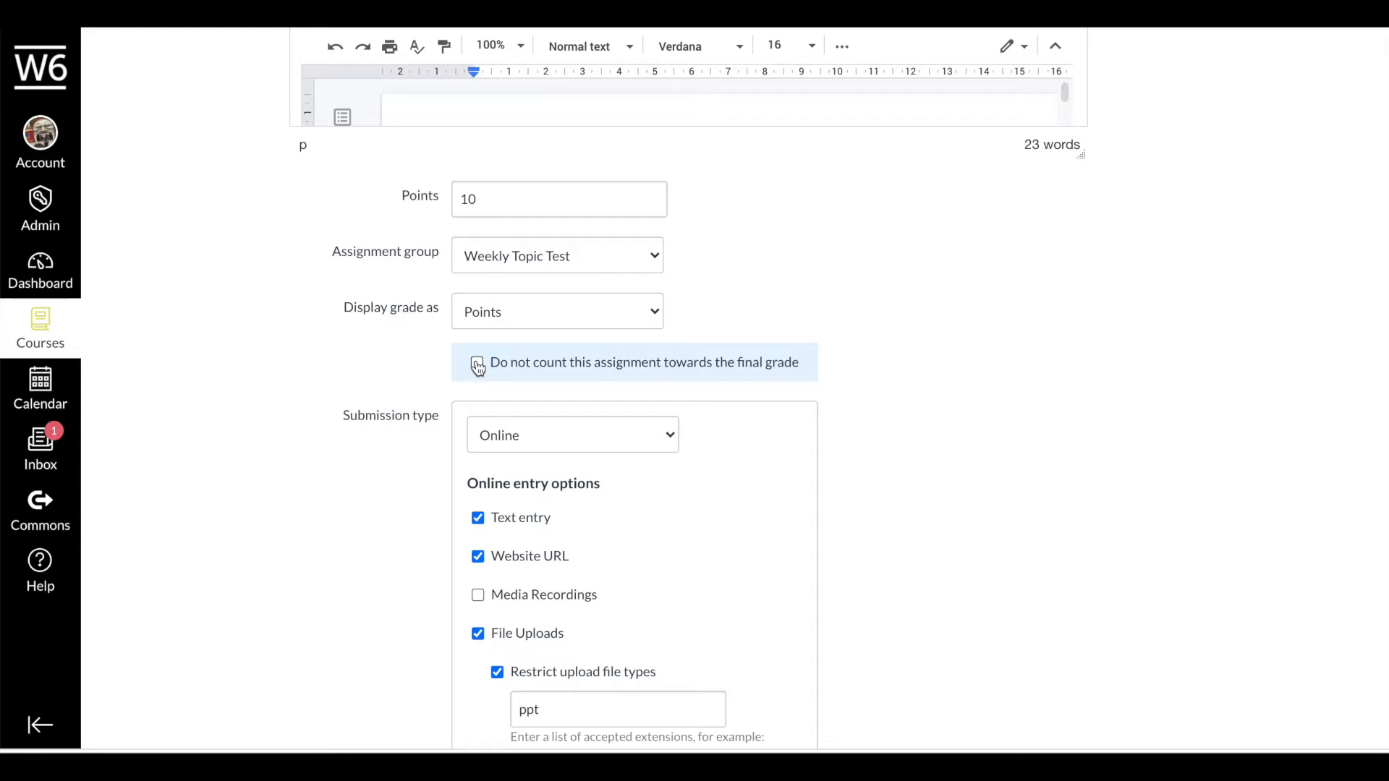
{"action": "scroll", "coordinate": [856, 351], "scroll_direction": "down", "scroll_amount": 4}
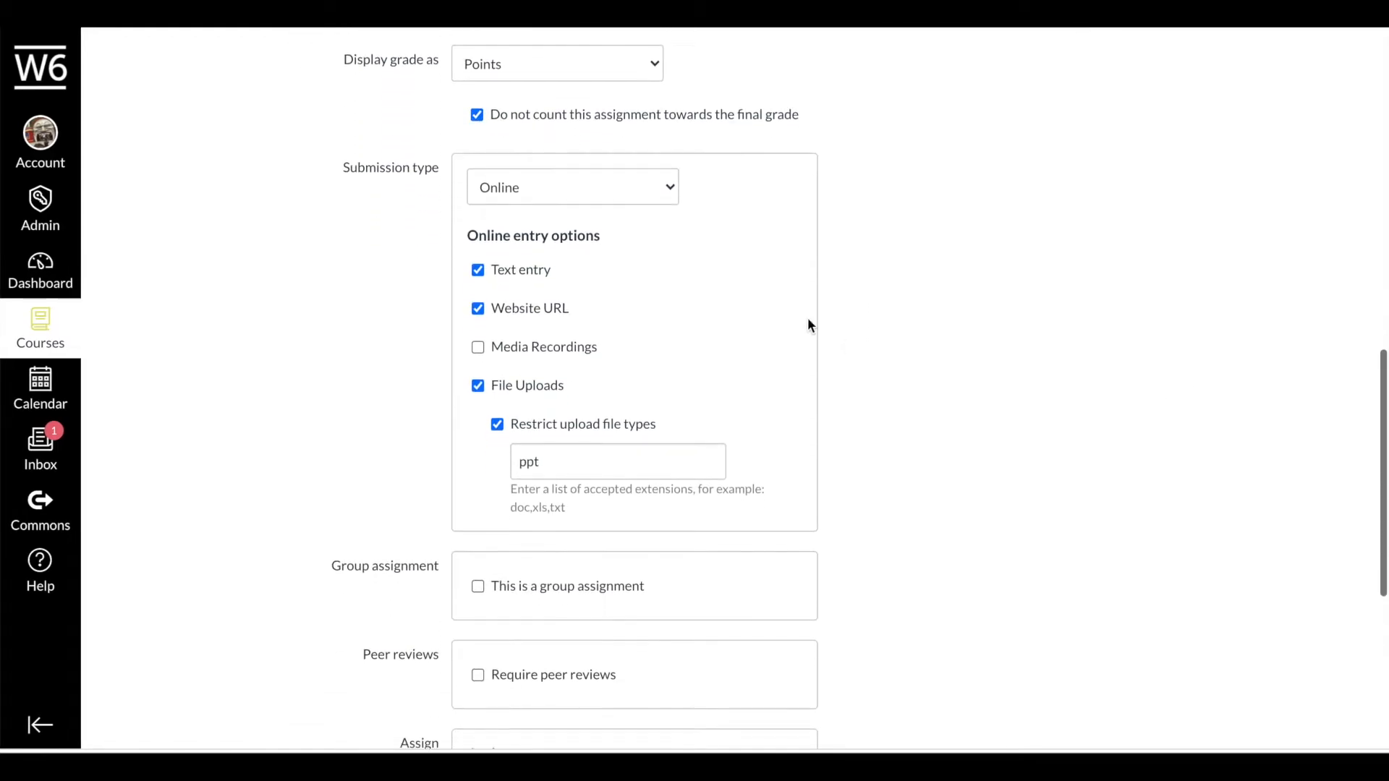
Try the submission types No submission, On paper and External tool, and return the setting to Online.
{"action": "left_click", "coordinate": [663, 190]}
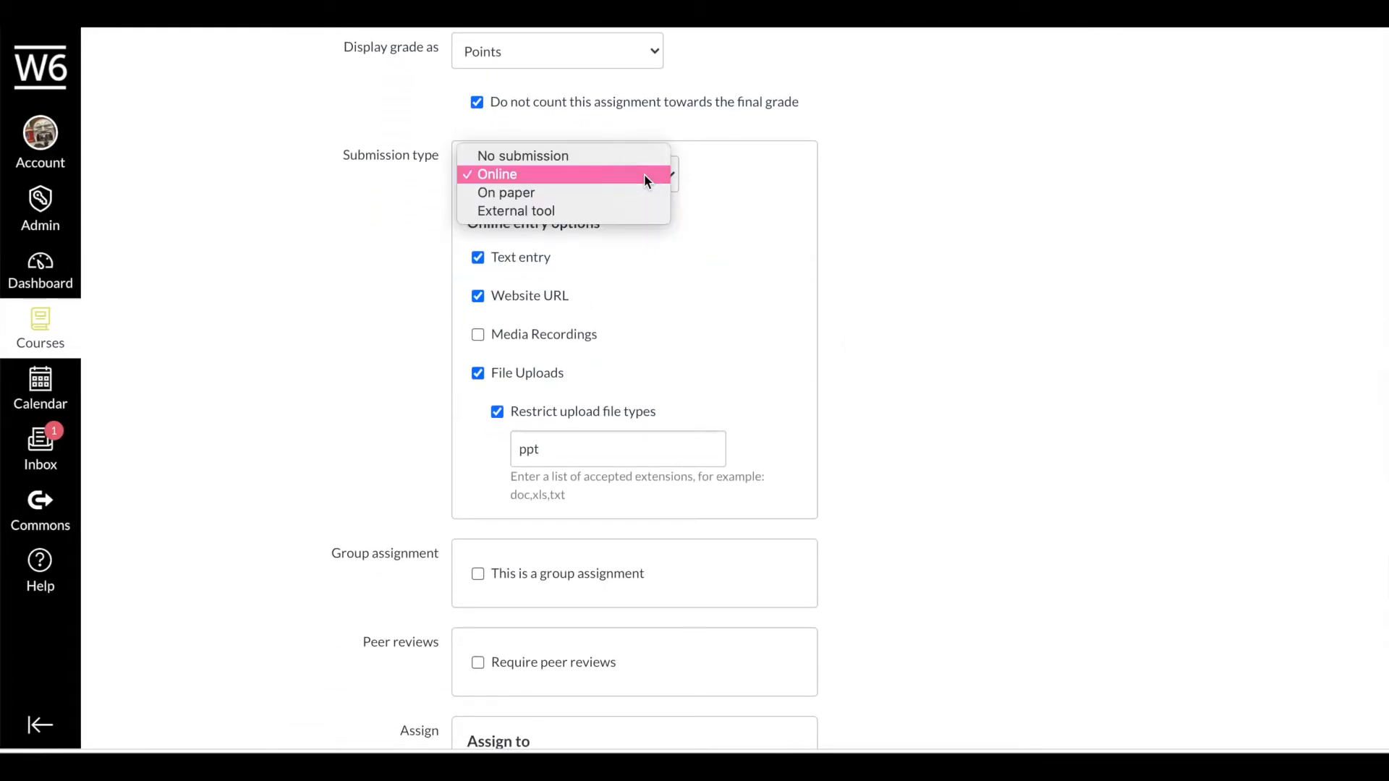
{"action": "left_click", "coordinate": [604, 155]}
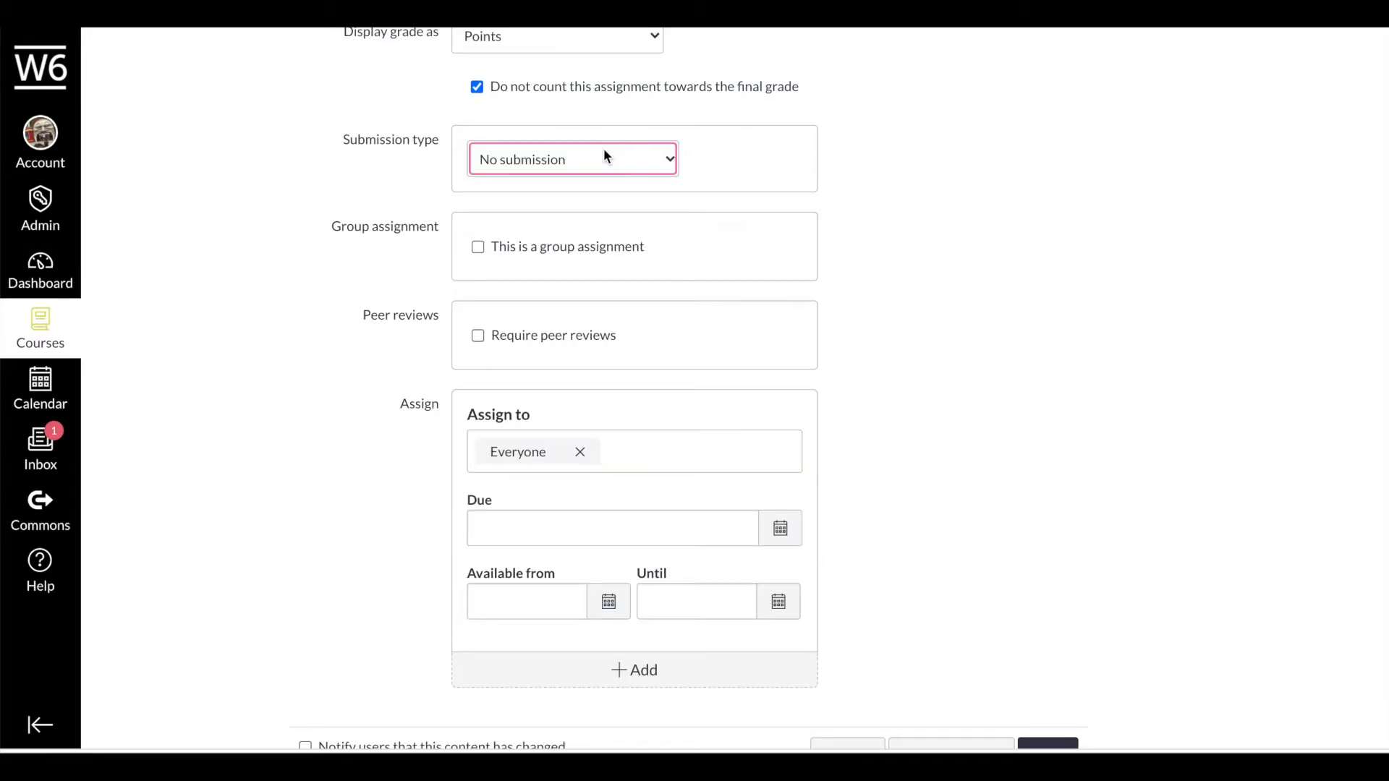
{"action": "left_click", "coordinate": [604, 154]}
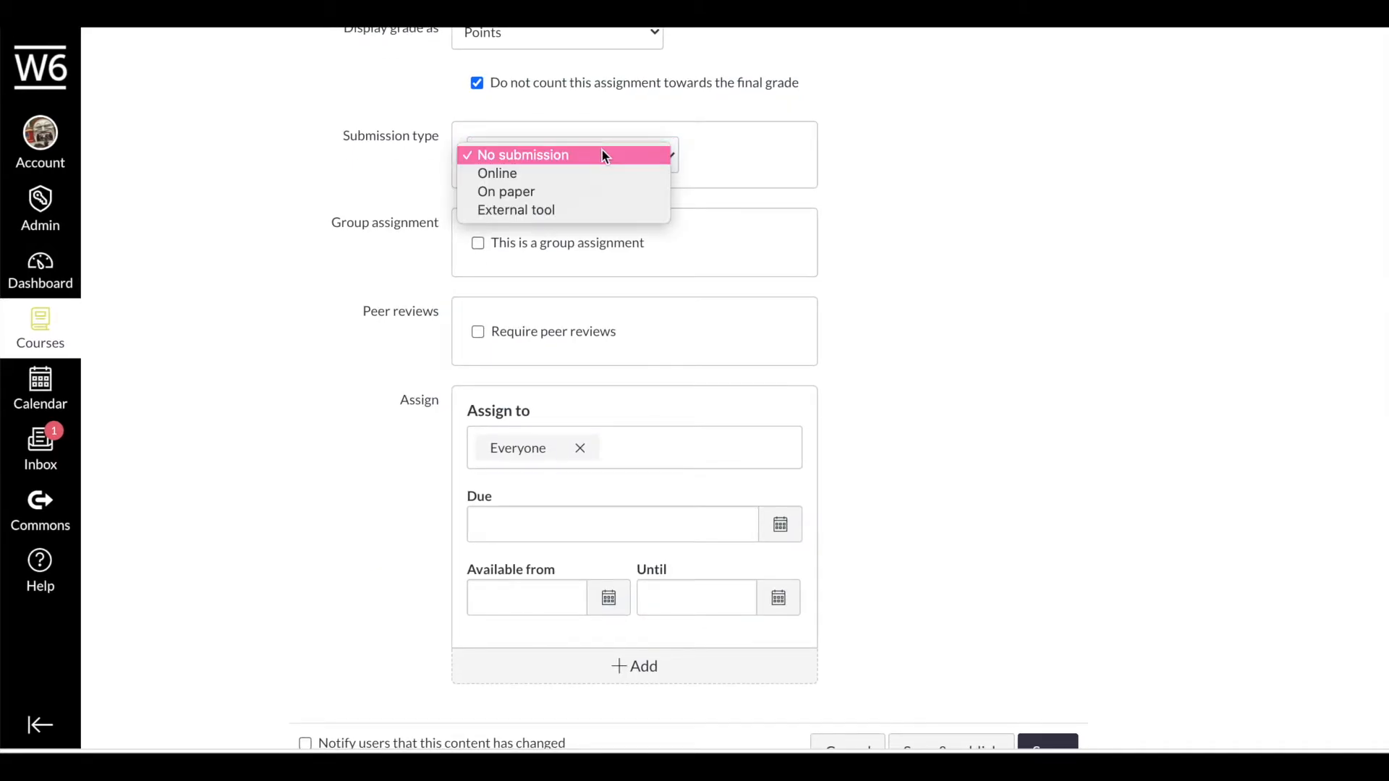
{"action": "left_click", "coordinate": [537, 192]}
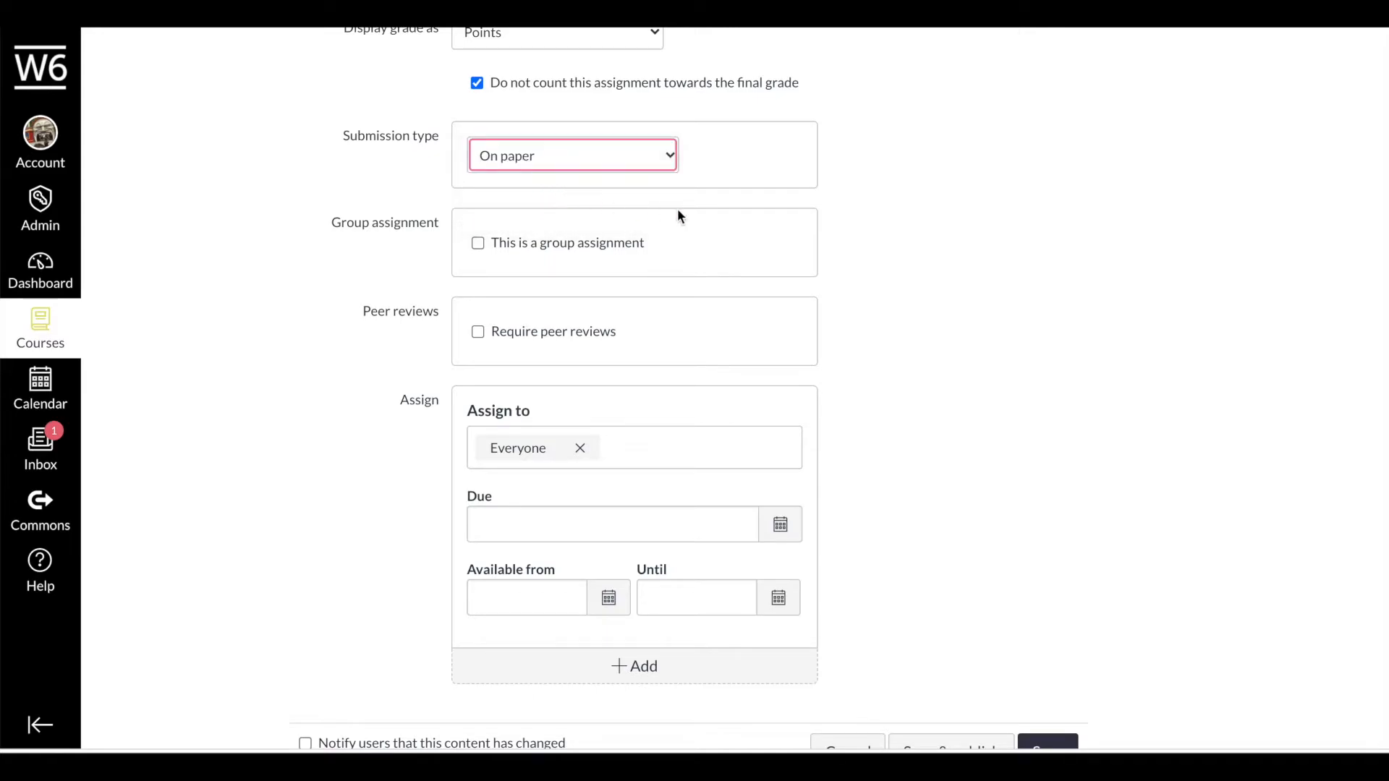
{"action": "left_click", "coordinate": [605, 158]}
{"action": "left_click", "coordinate": [553, 166]}
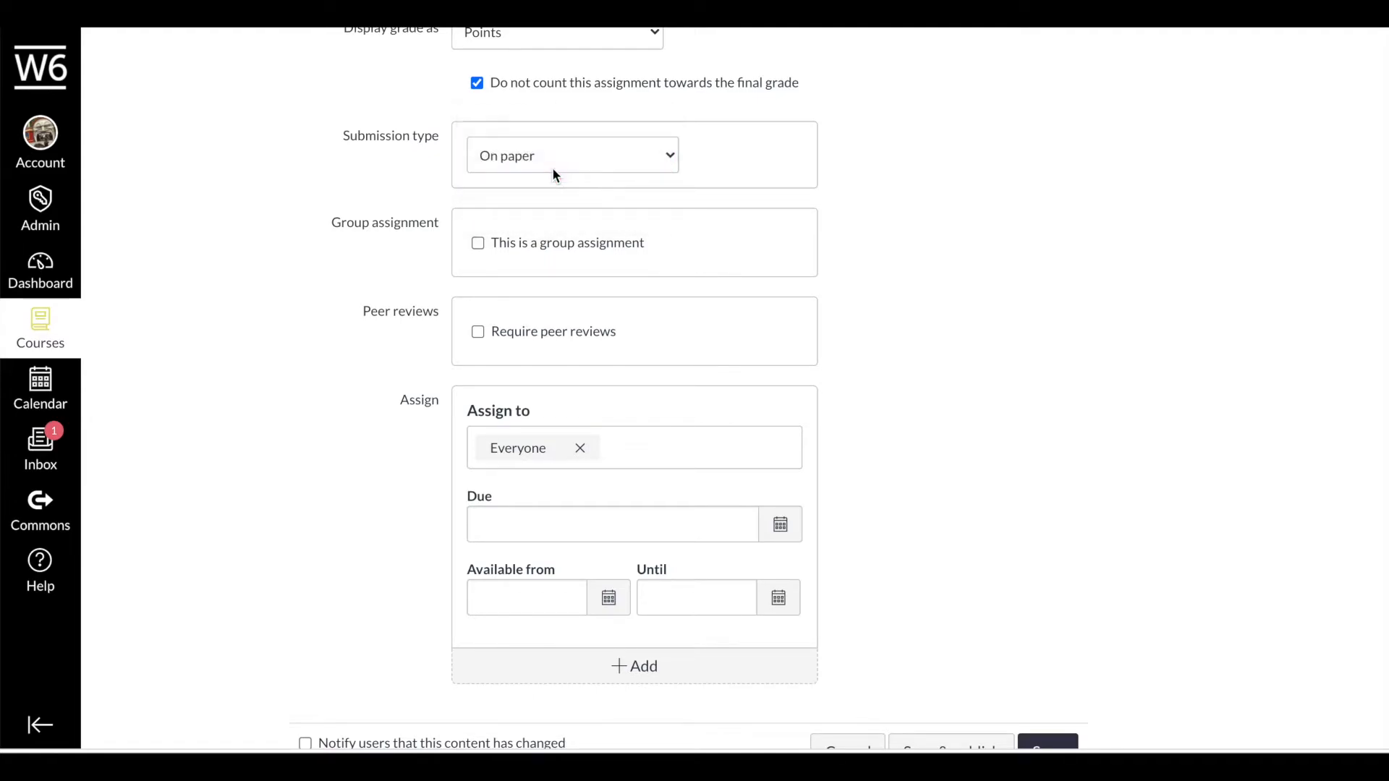
{"action": "key", "text": "Down"}
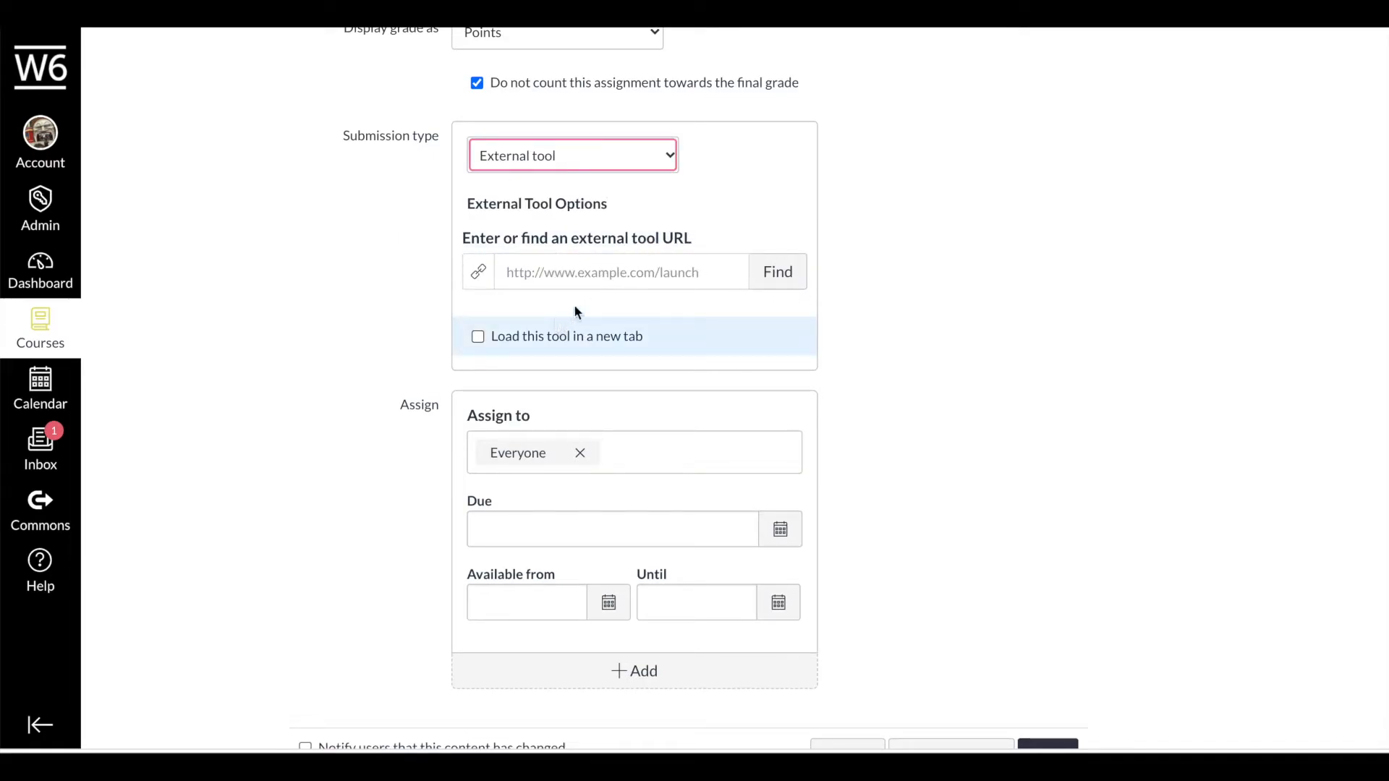
{"action": "left_click", "coordinate": [662, 158]}
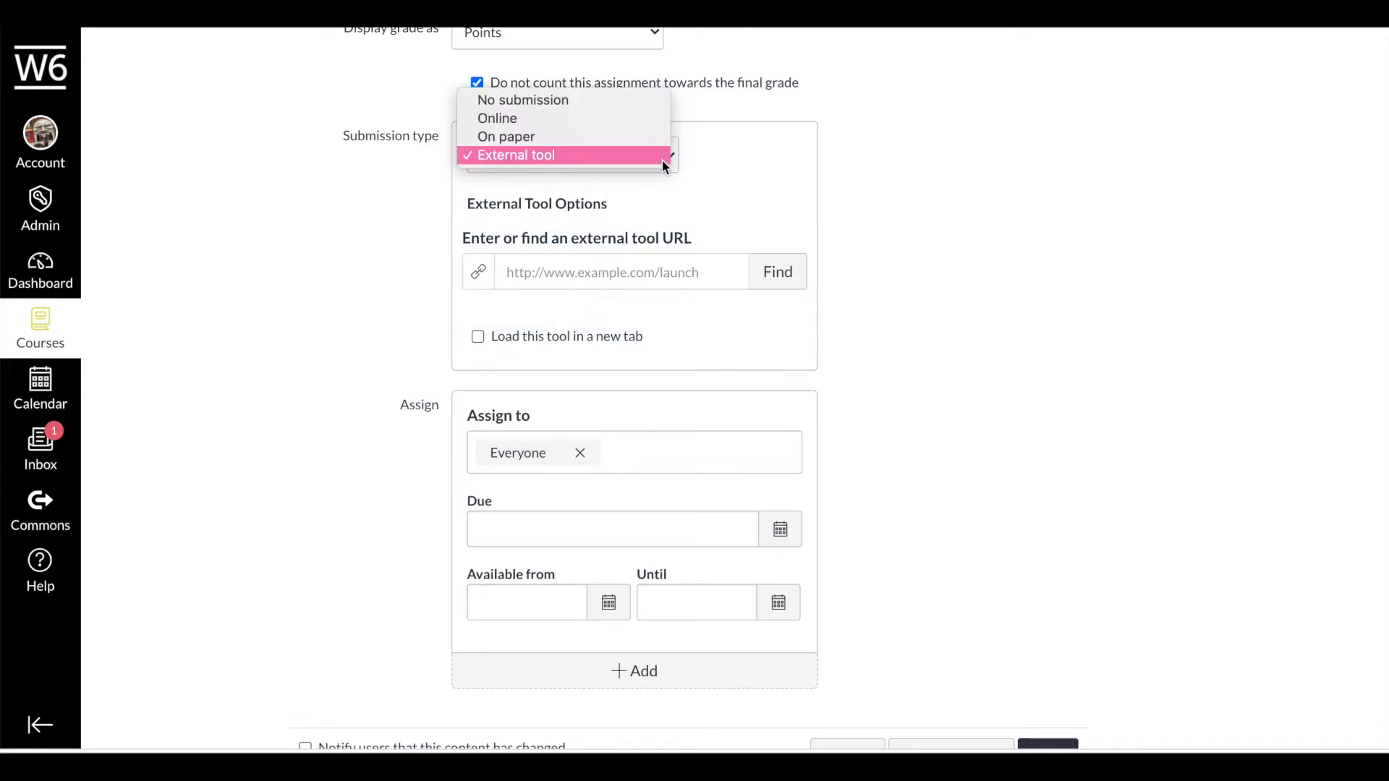
{"action": "left_click", "coordinate": [555, 125]}
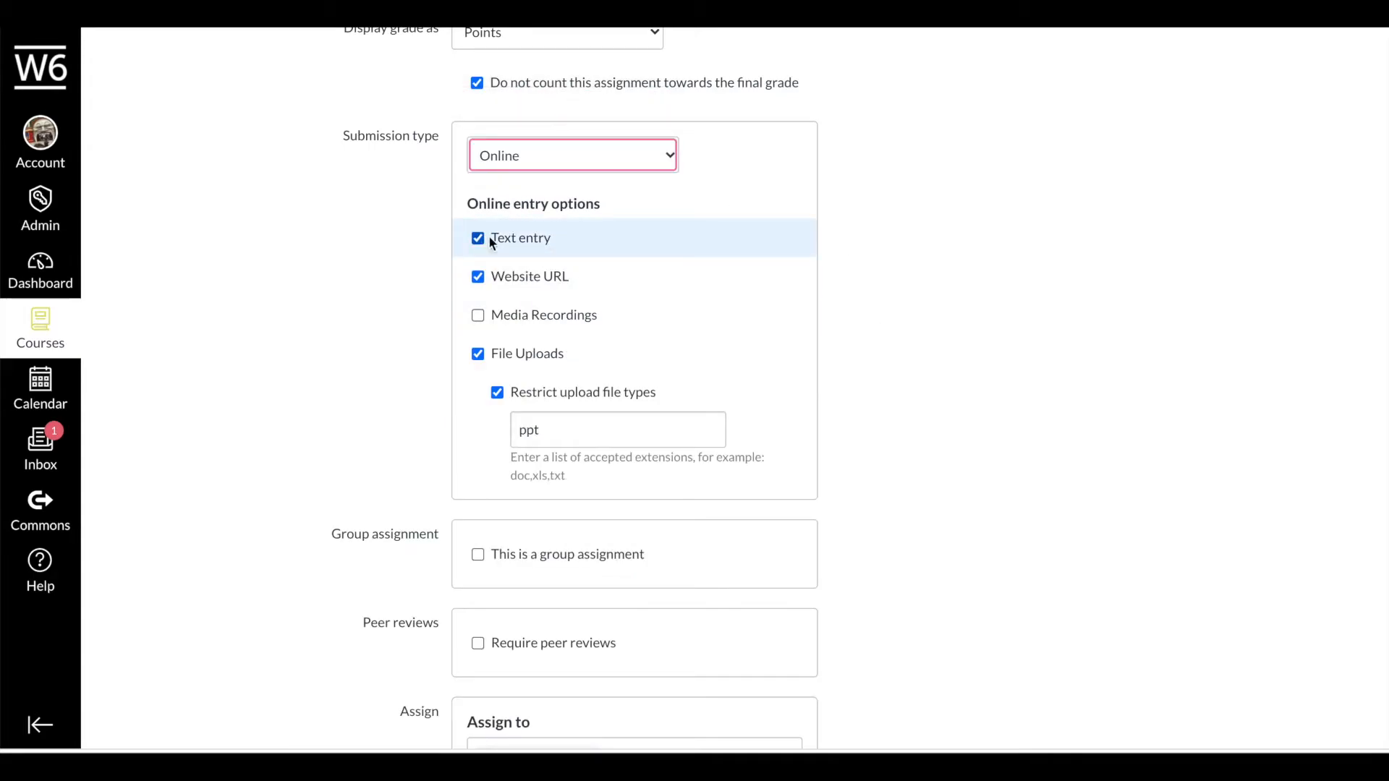
{"action": "scroll", "coordinate": [996, 377], "scroll_direction": "down", "scroll_amount": 1}
{"action": "scroll", "coordinate": [995, 378], "scroll_direction": "up", "scroll_amount": 12}
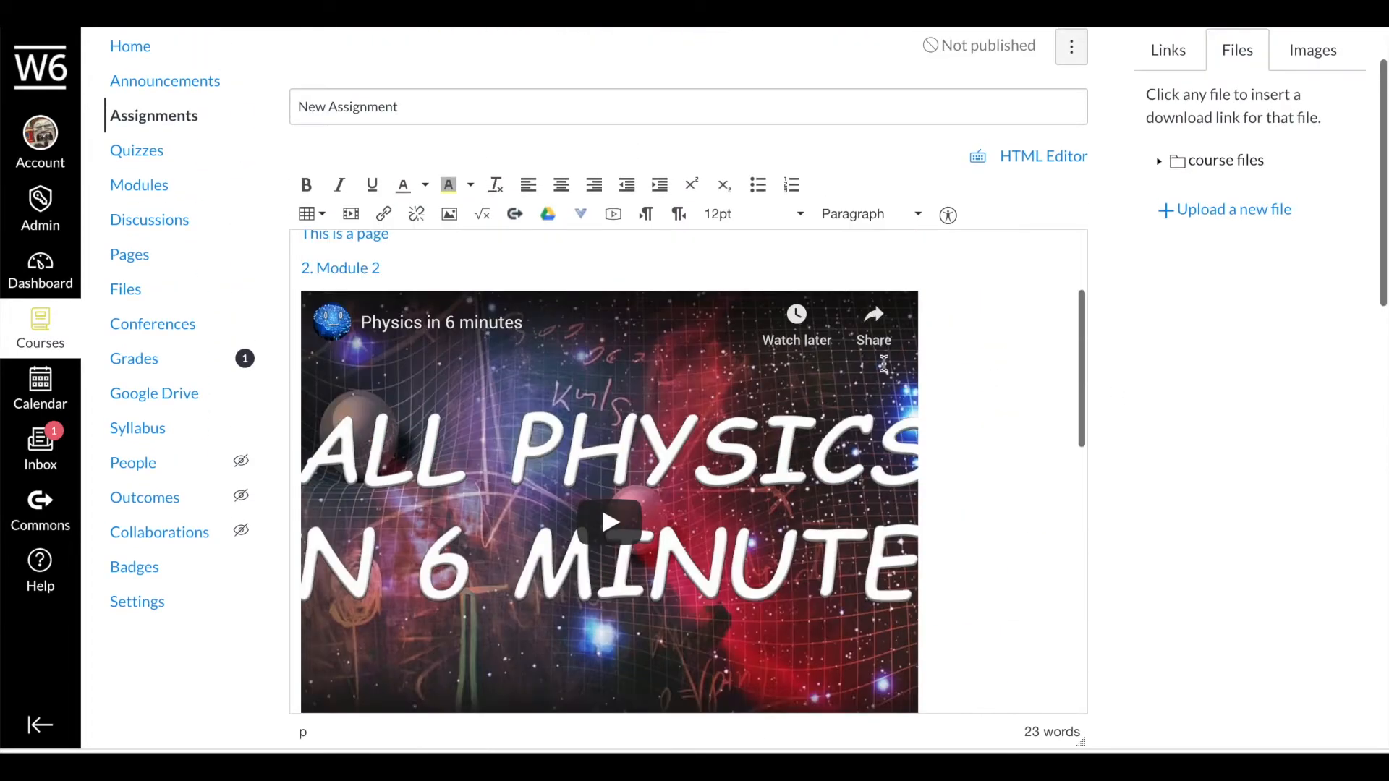
{"action": "scroll", "coordinate": [884, 364], "scroll_direction": "up", "scroll_amount": 3}
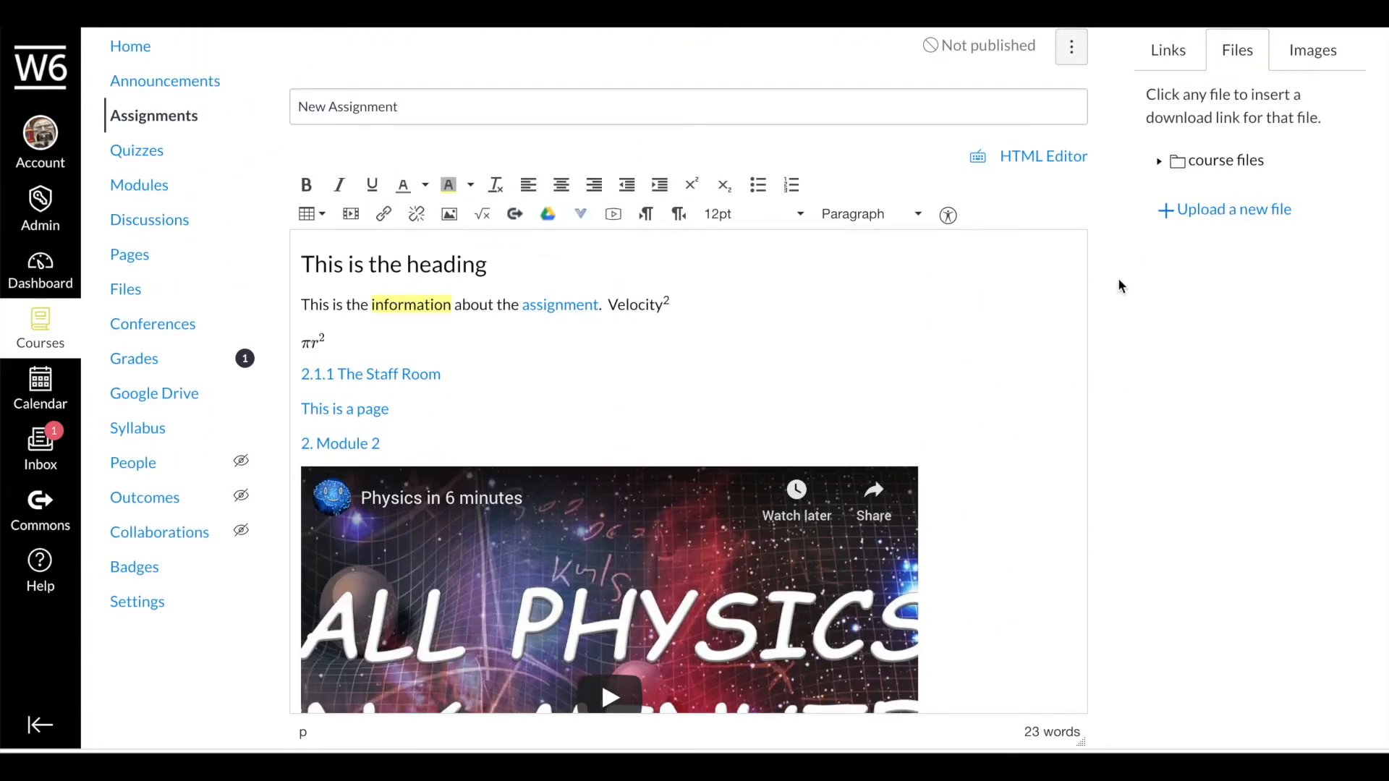
{"action": "scroll", "coordinate": [1106, 285], "scroll_direction": "down", "scroll_amount": 7}
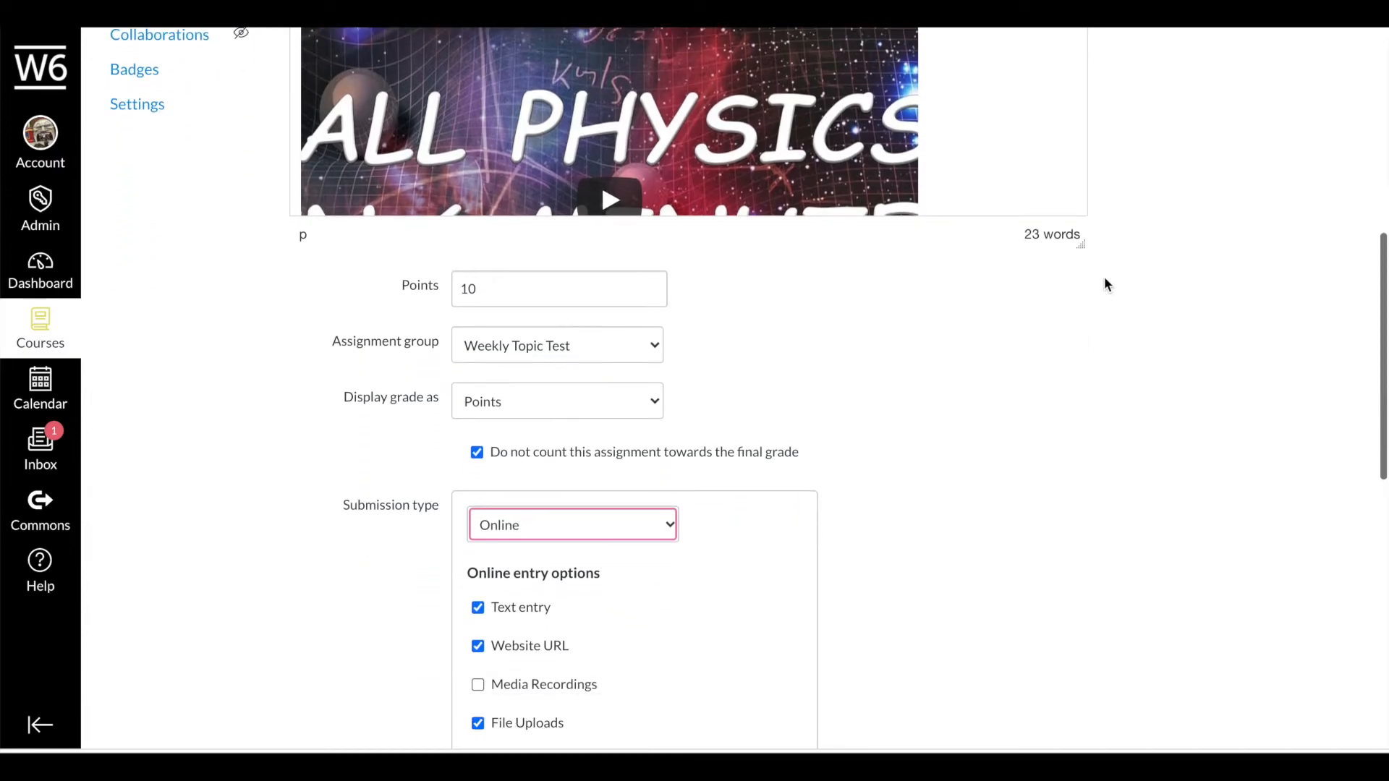
Limit the online entry options to Website URL by turning off Text entry and File Uploads.
{"action": "scroll", "coordinate": [960, 267], "scroll_direction": "down", "scroll_amount": 5}
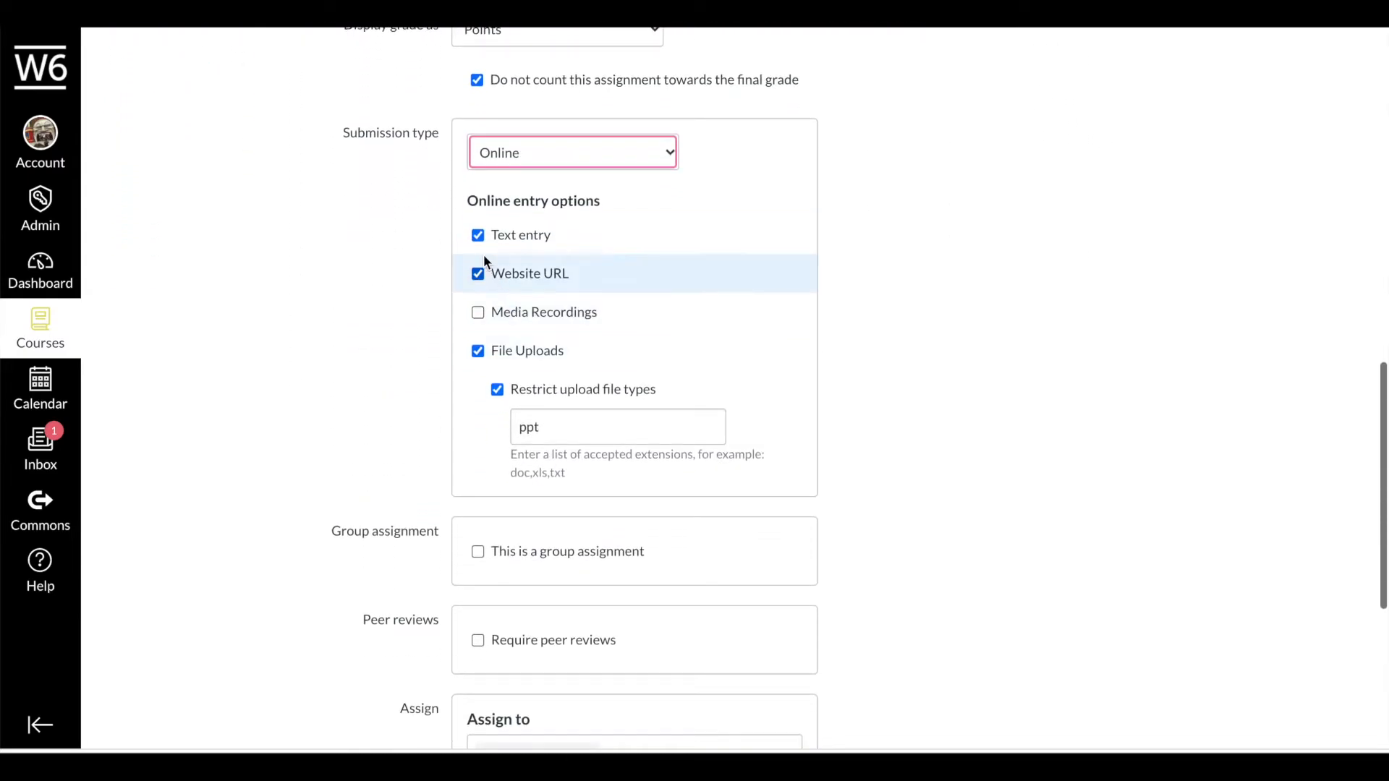
{"action": "left_click", "coordinate": [478, 235]}
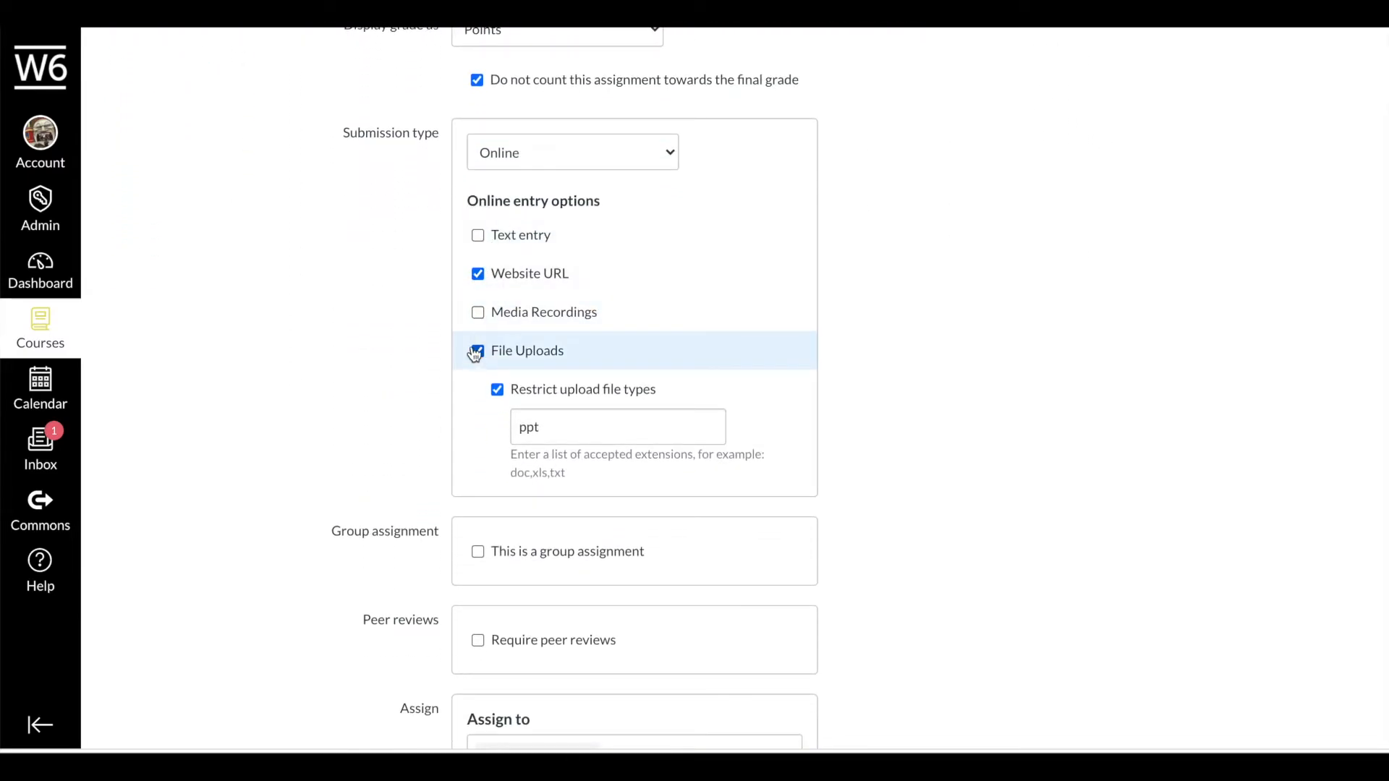
{"action": "left_click", "coordinate": [476, 352]}
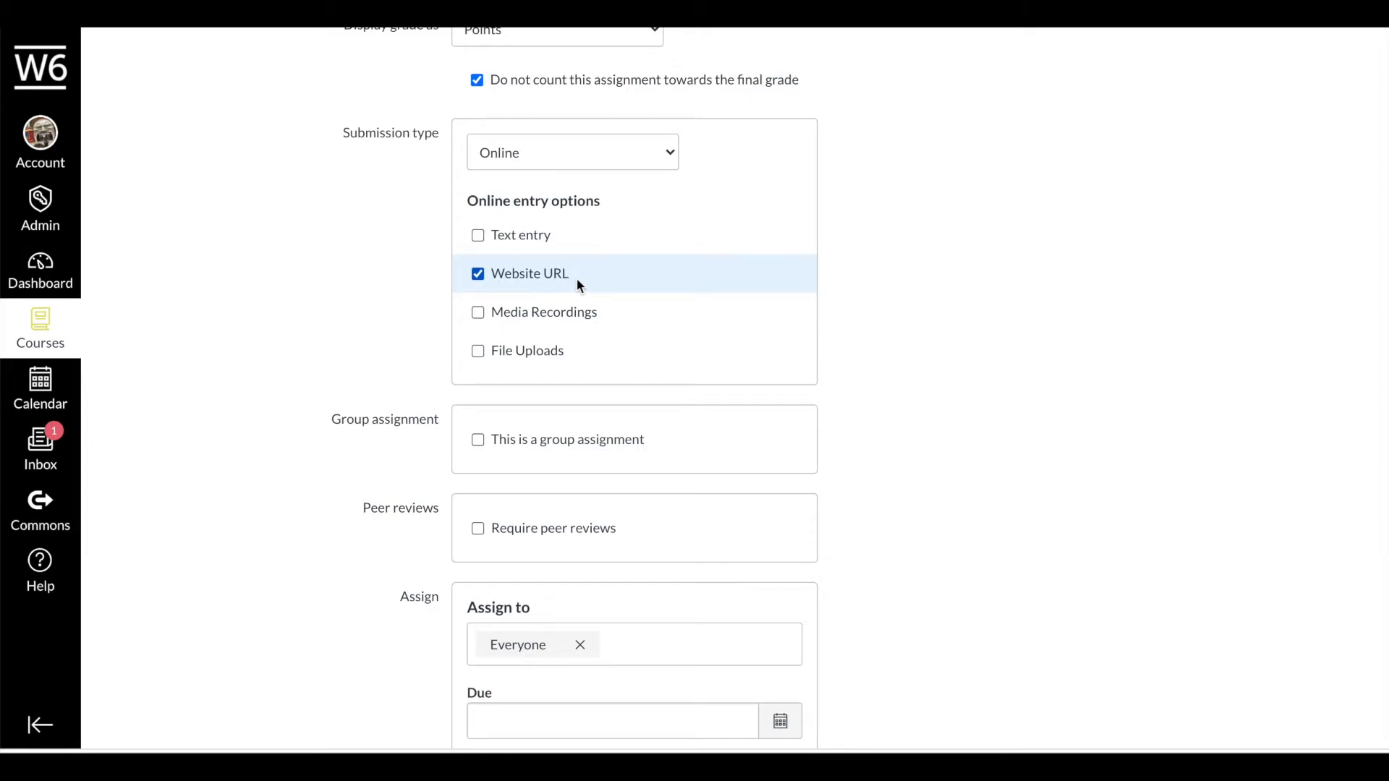
Try the group assignment option, cancelling the group set creation, and the peer review requirement, and switch both off again.
{"action": "scroll", "coordinate": [571, 282], "scroll_direction": "down", "scroll_amount": 3}
{"action": "left_click", "coordinate": [478, 249]}
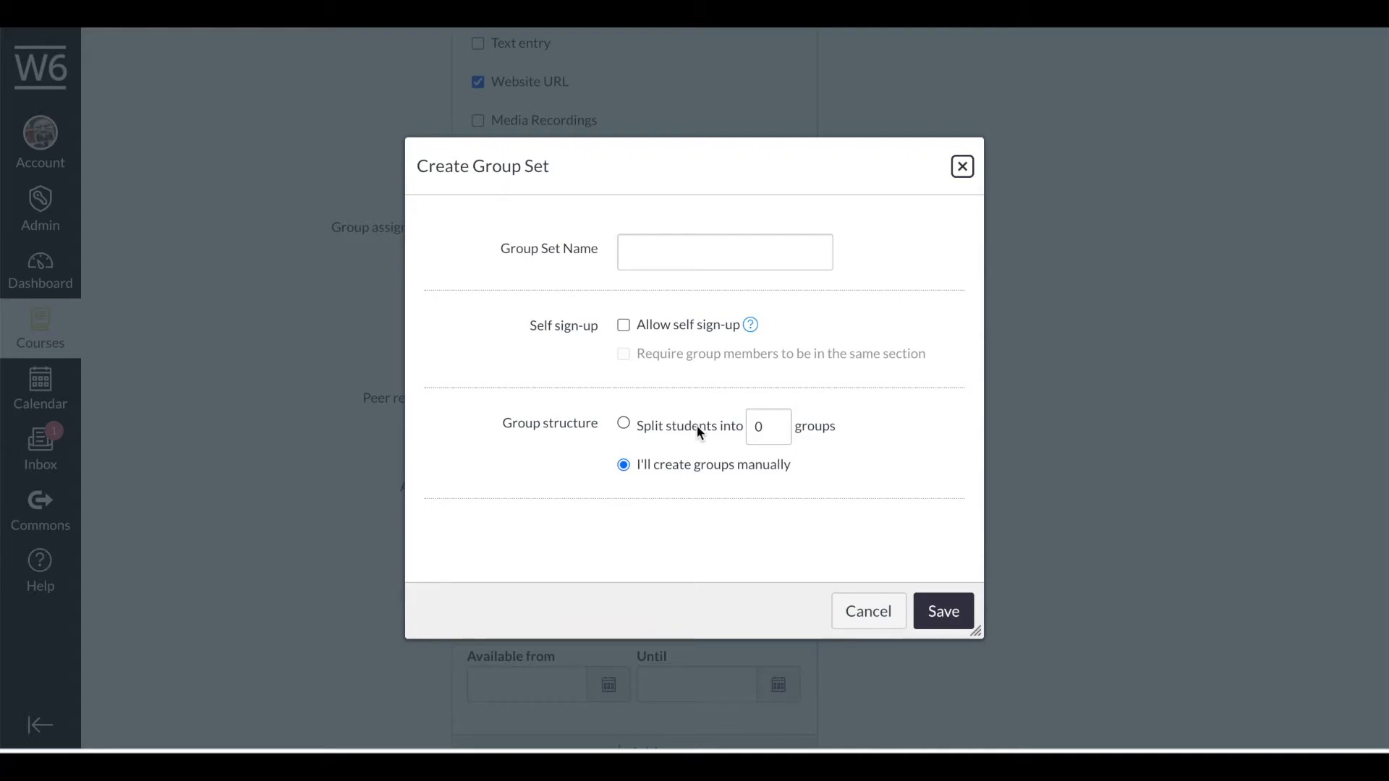
{"action": "left_click", "coordinate": [866, 608]}
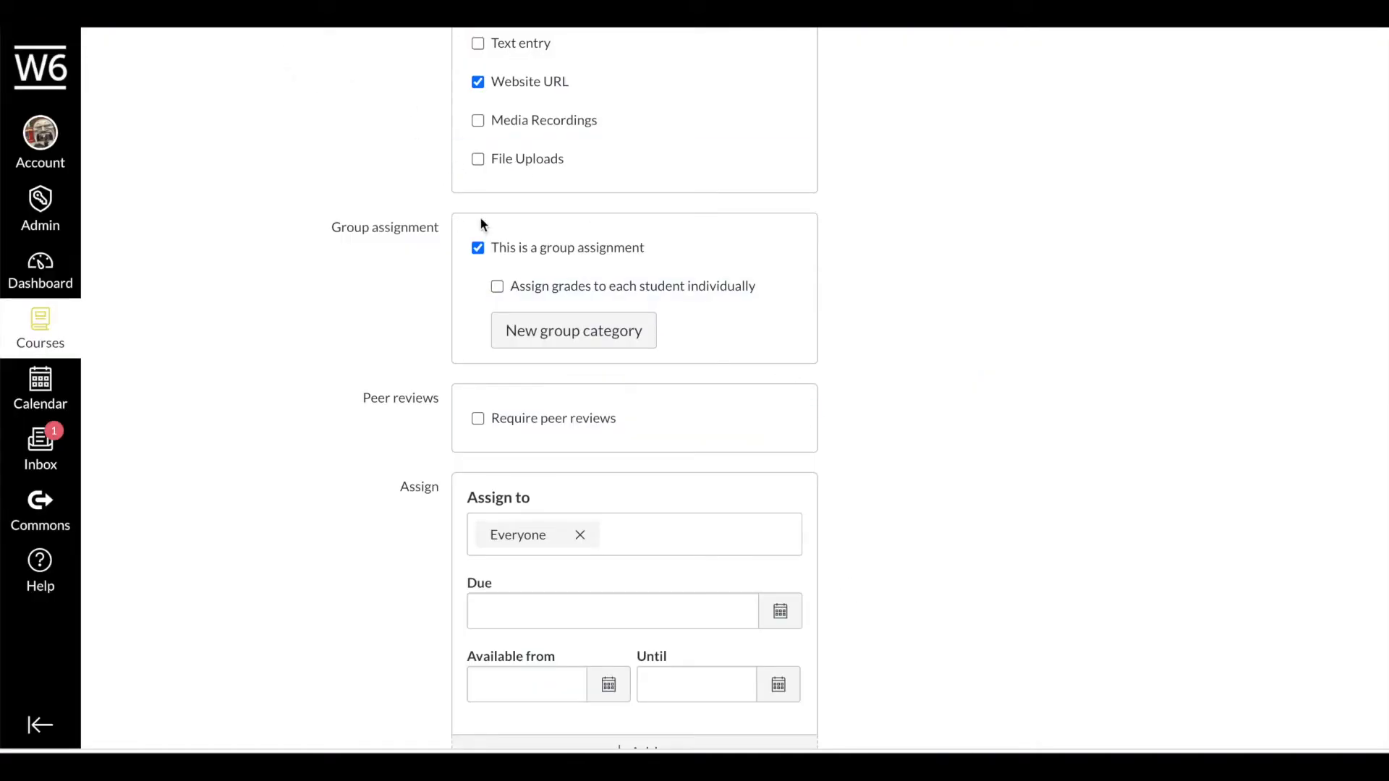
{"action": "left_click", "coordinate": [478, 248]}
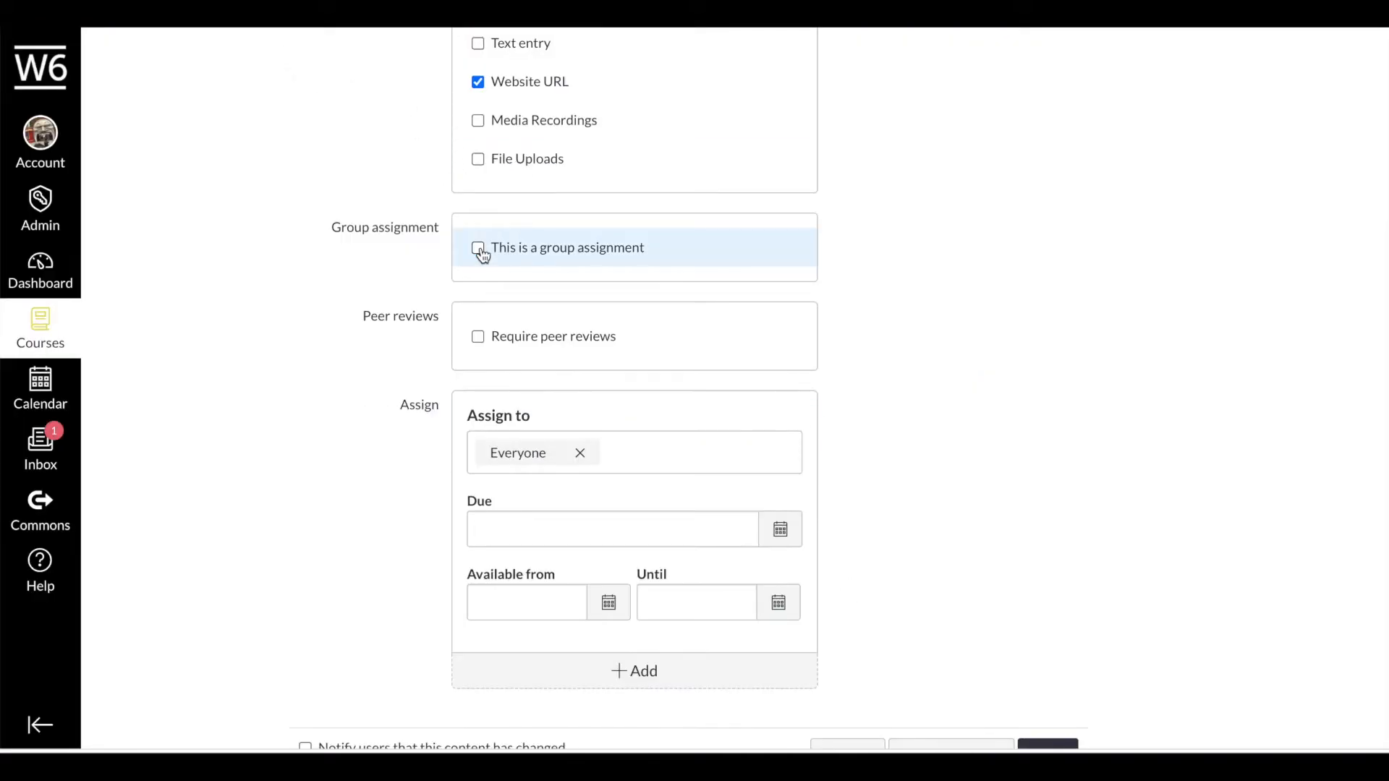
{"action": "left_click", "coordinate": [481, 340]}
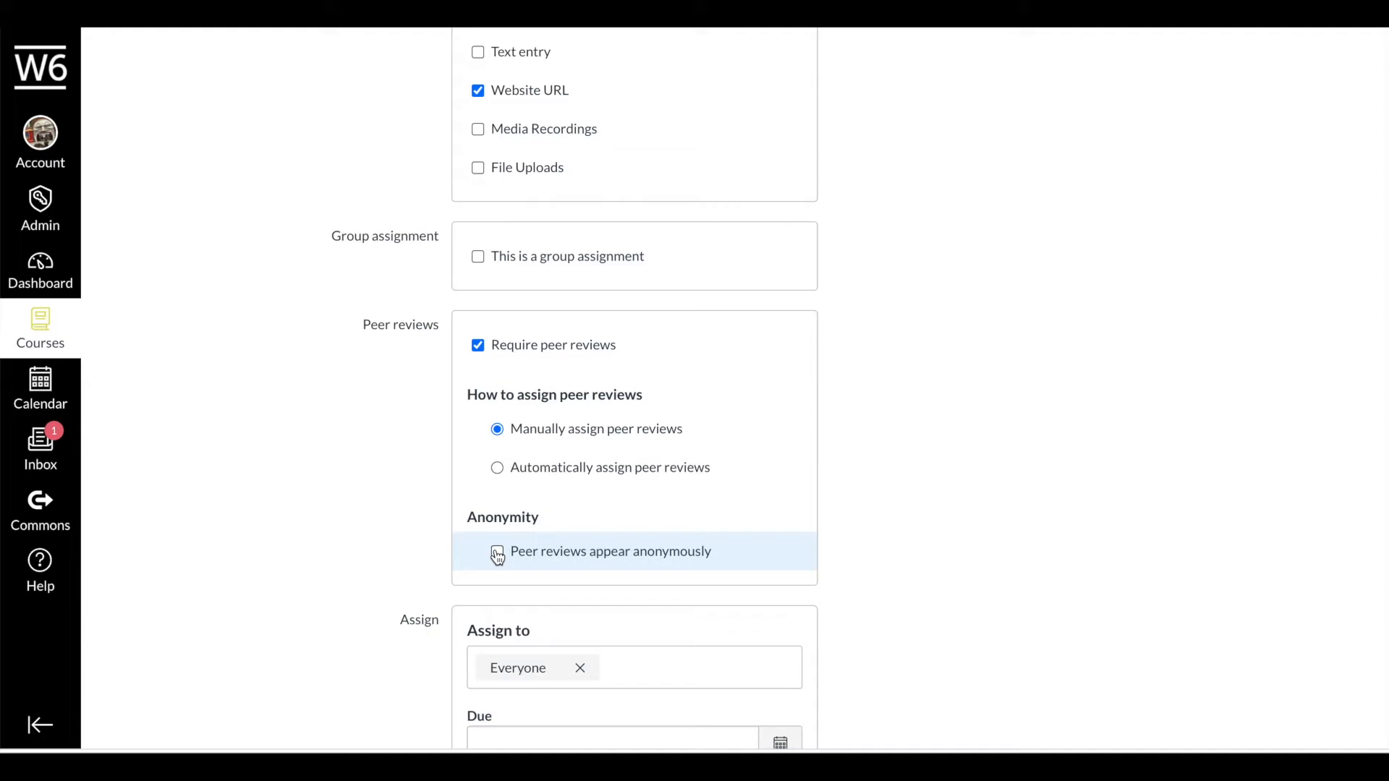
{"action": "left_click", "coordinate": [531, 350]}
Add an individual student to the assignee list alongside everyone else.
{"action": "scroll", "coordinate": [1069, 536], "scroll_direction": "down", "scroll_amount": 2}
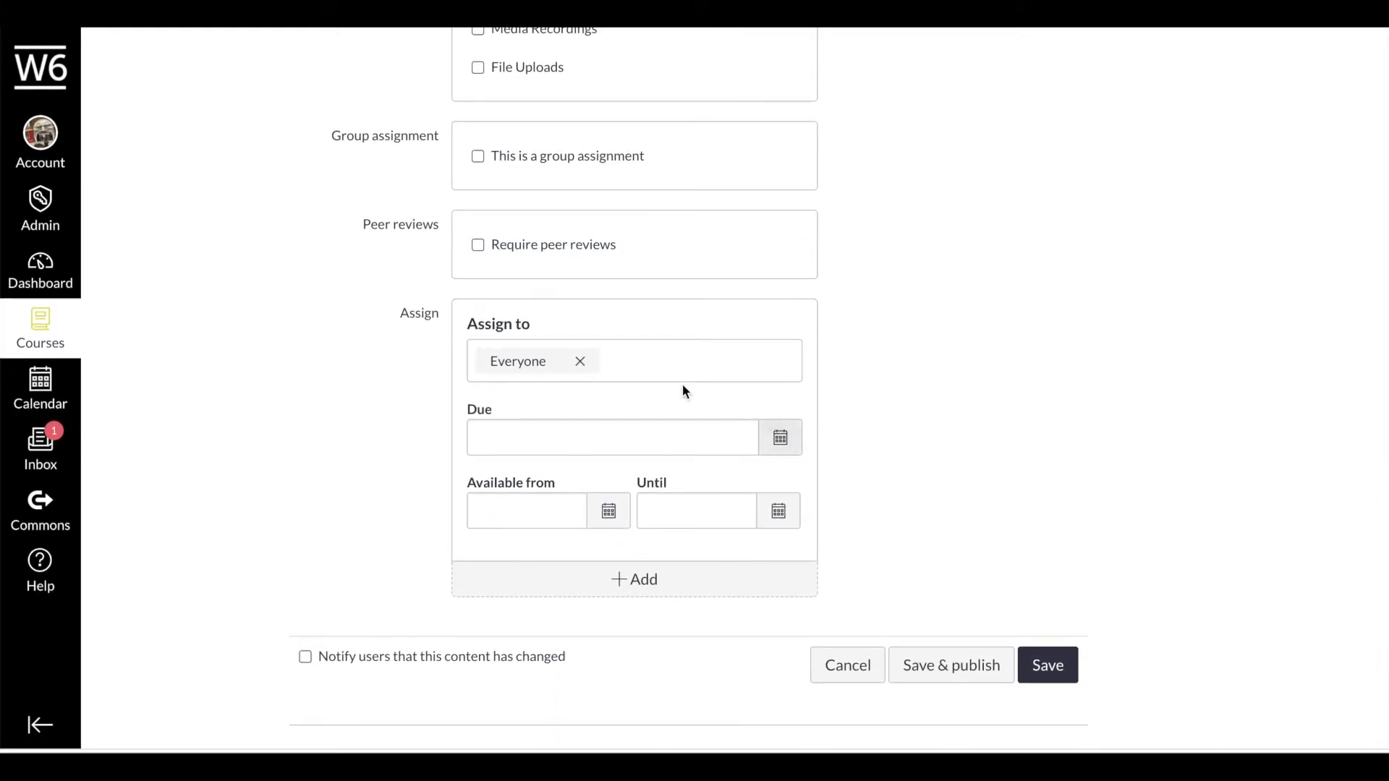
{"action": "left_click", "coordinate": [625, 368]}
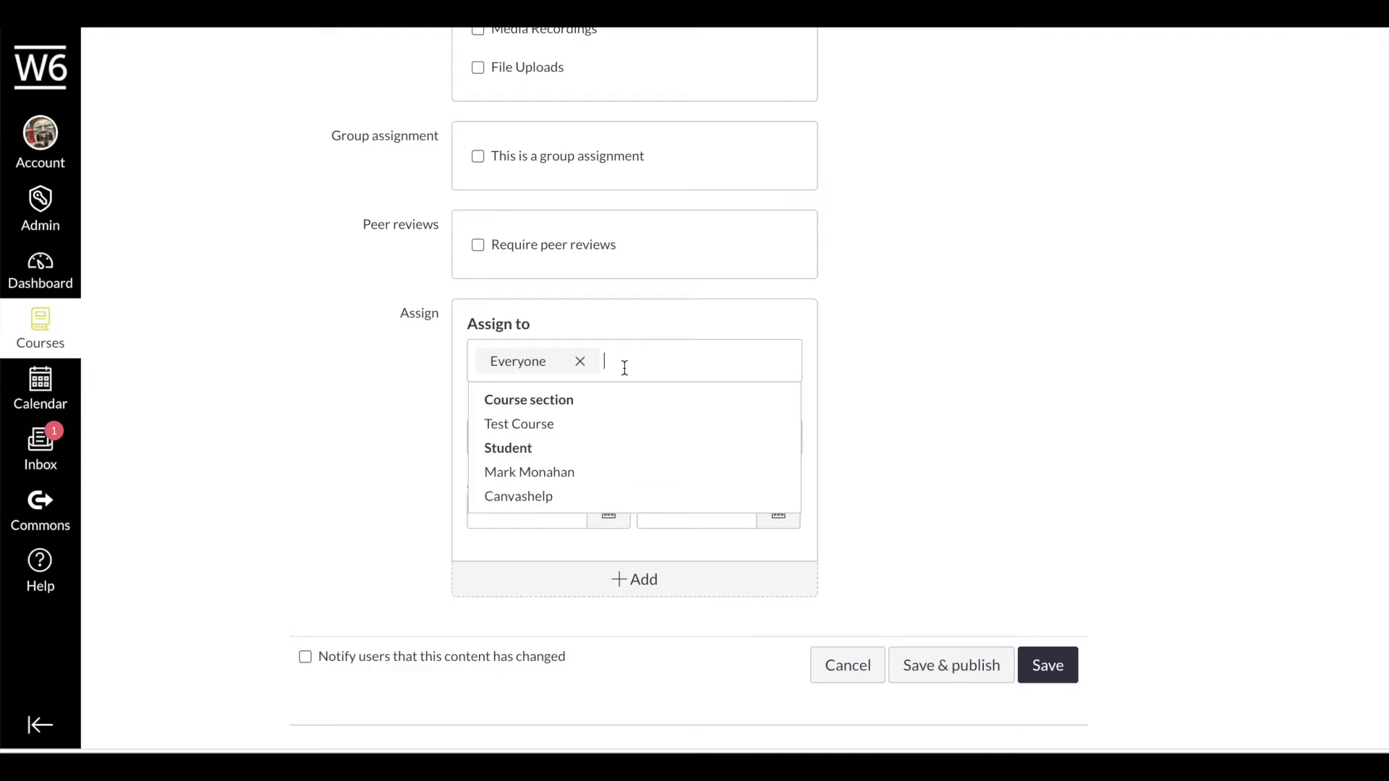
{"action": "left_click", "coordinate": [572, 474]}
{"action": "left_click", "coordinate": [582, 373]}
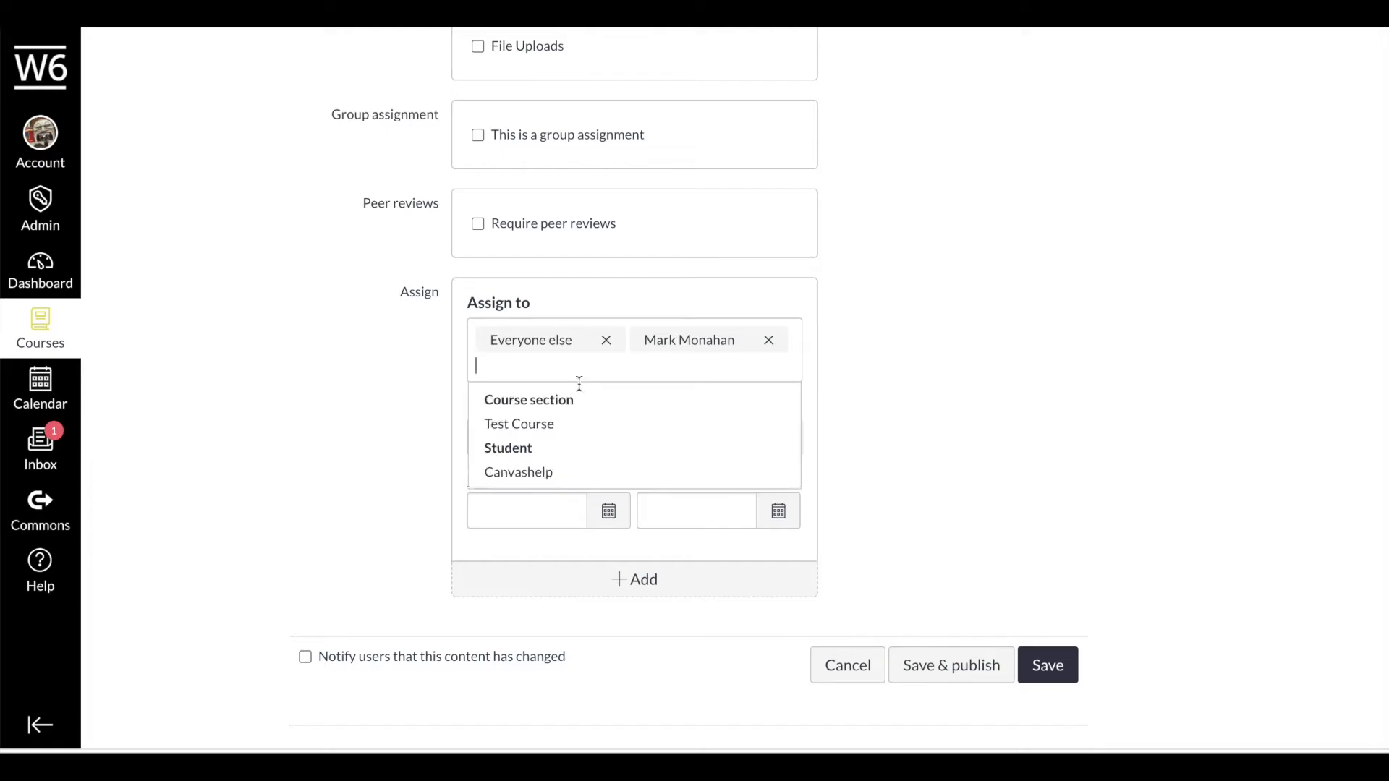
{"action": "left_click", "coordinate": [969, 394]}
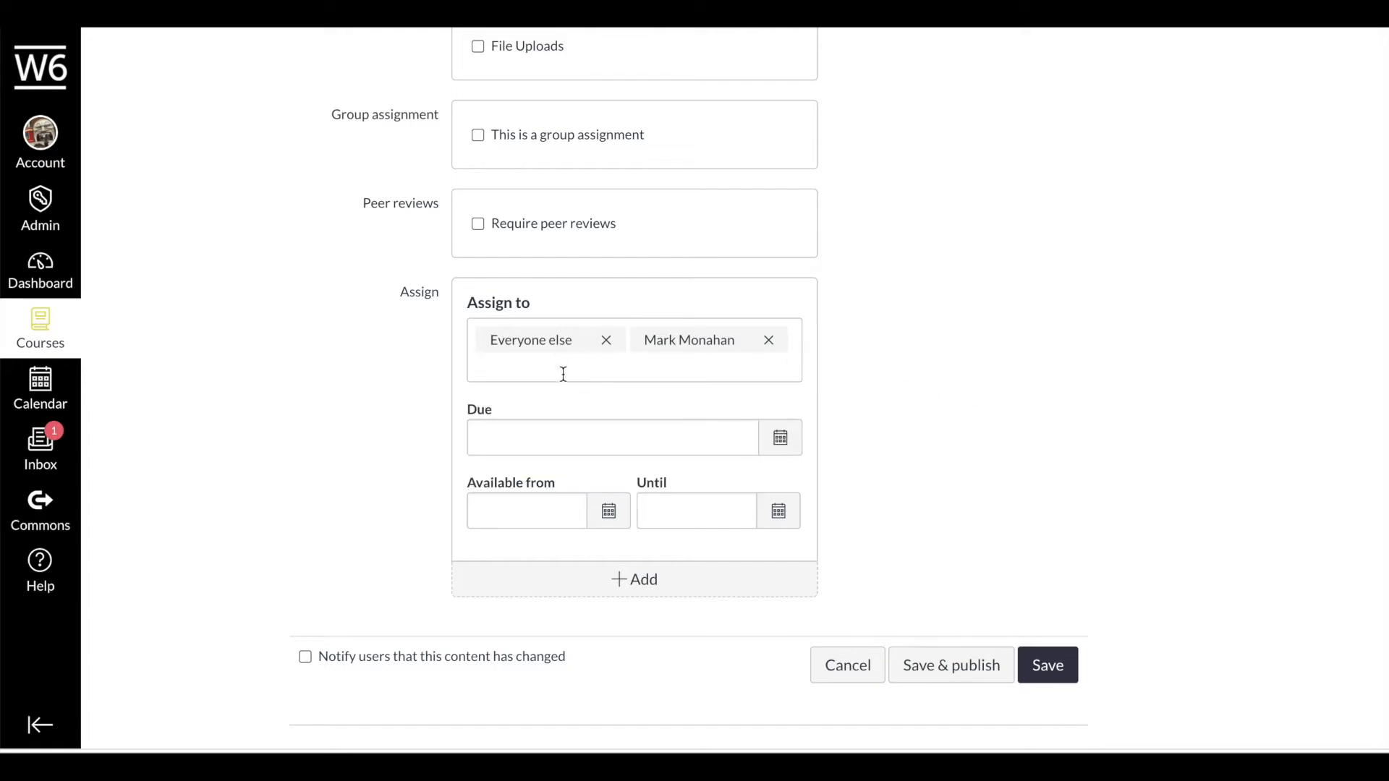
Set the assignment's due date to 13 June 2020 at 12:00.
{"action": "left_click", "coordinate": [779, 446]}
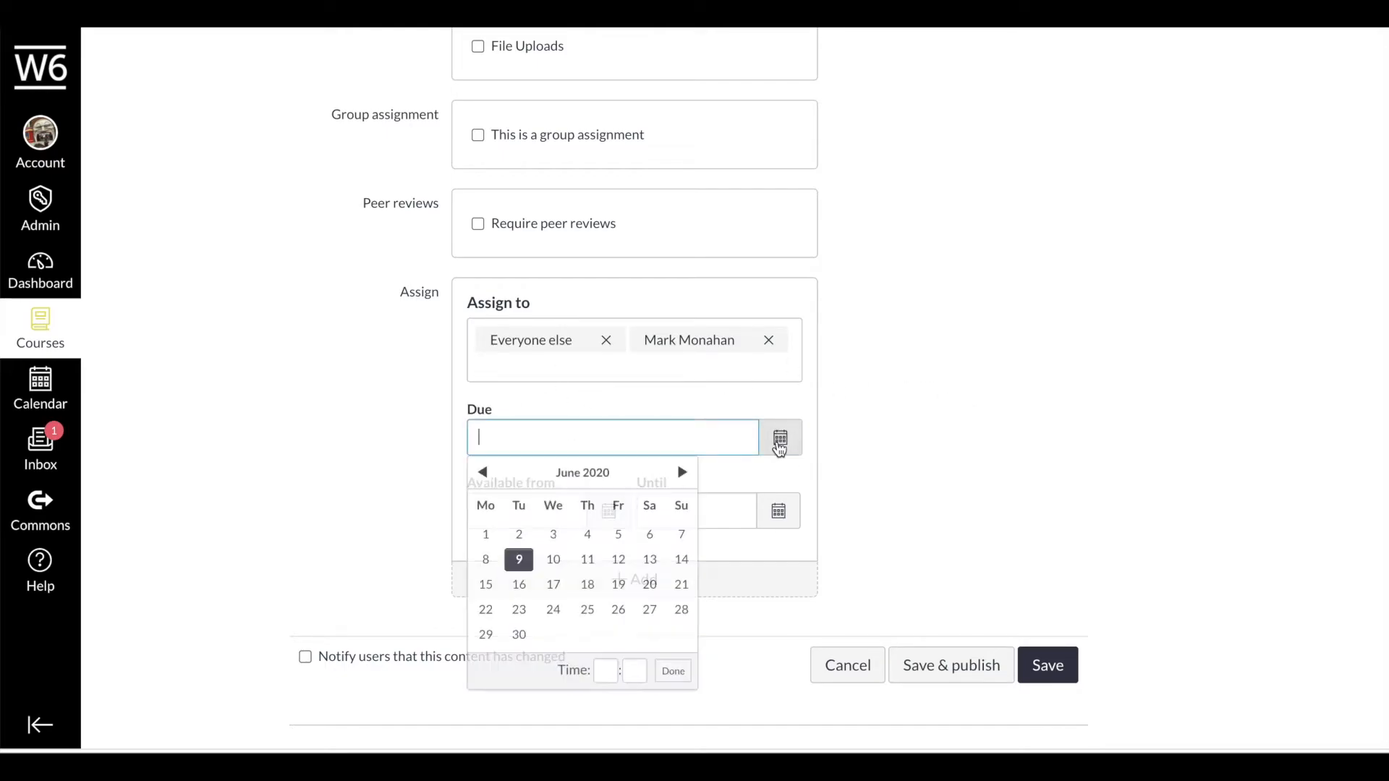
{"action": "left_click", "coordinate": [649, 559]}
{"action": "left_click", "coordinate": [605, 669]}
{"action": "type", "text": "12"}
{"action": "key", "text": "Tab"}
{"action": "type", "text": "00"}
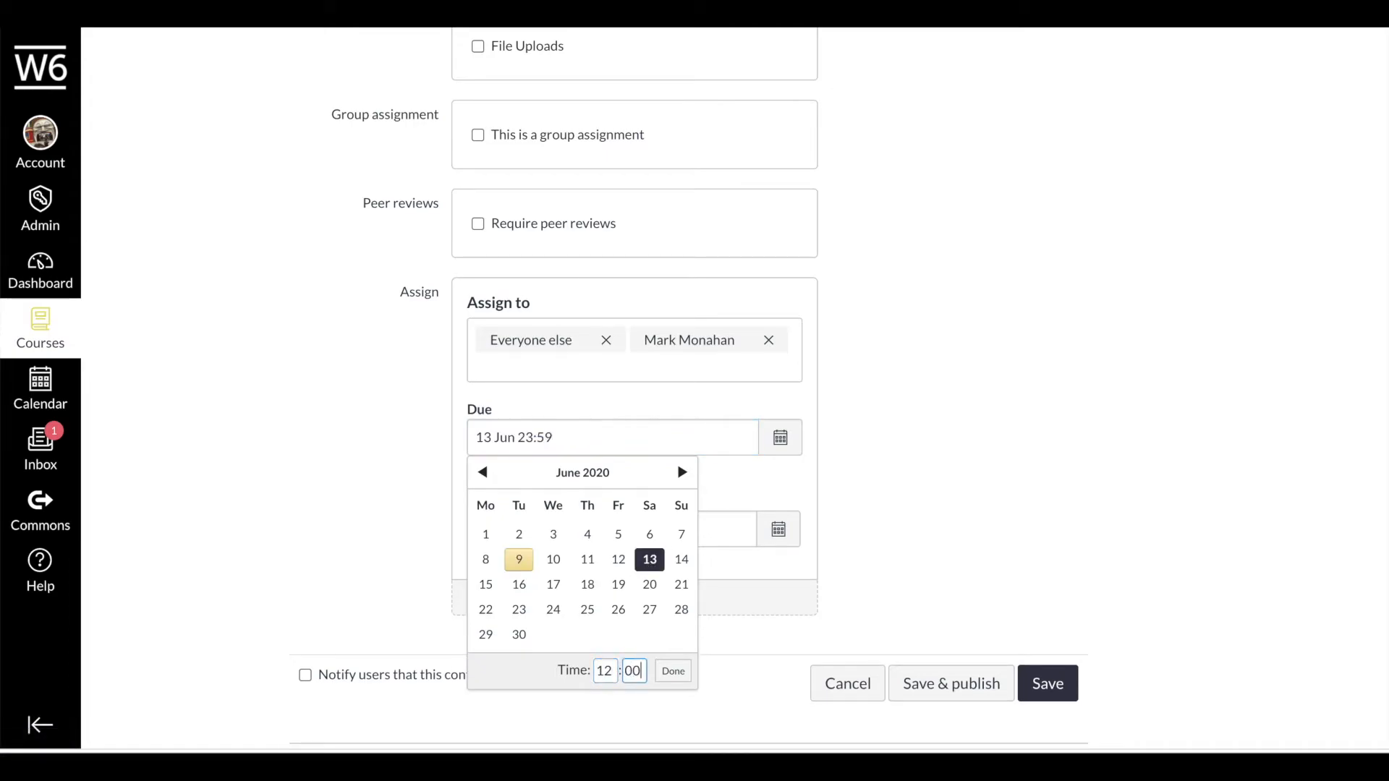
{"action": "left_click", "coordinate": [673, 671]}
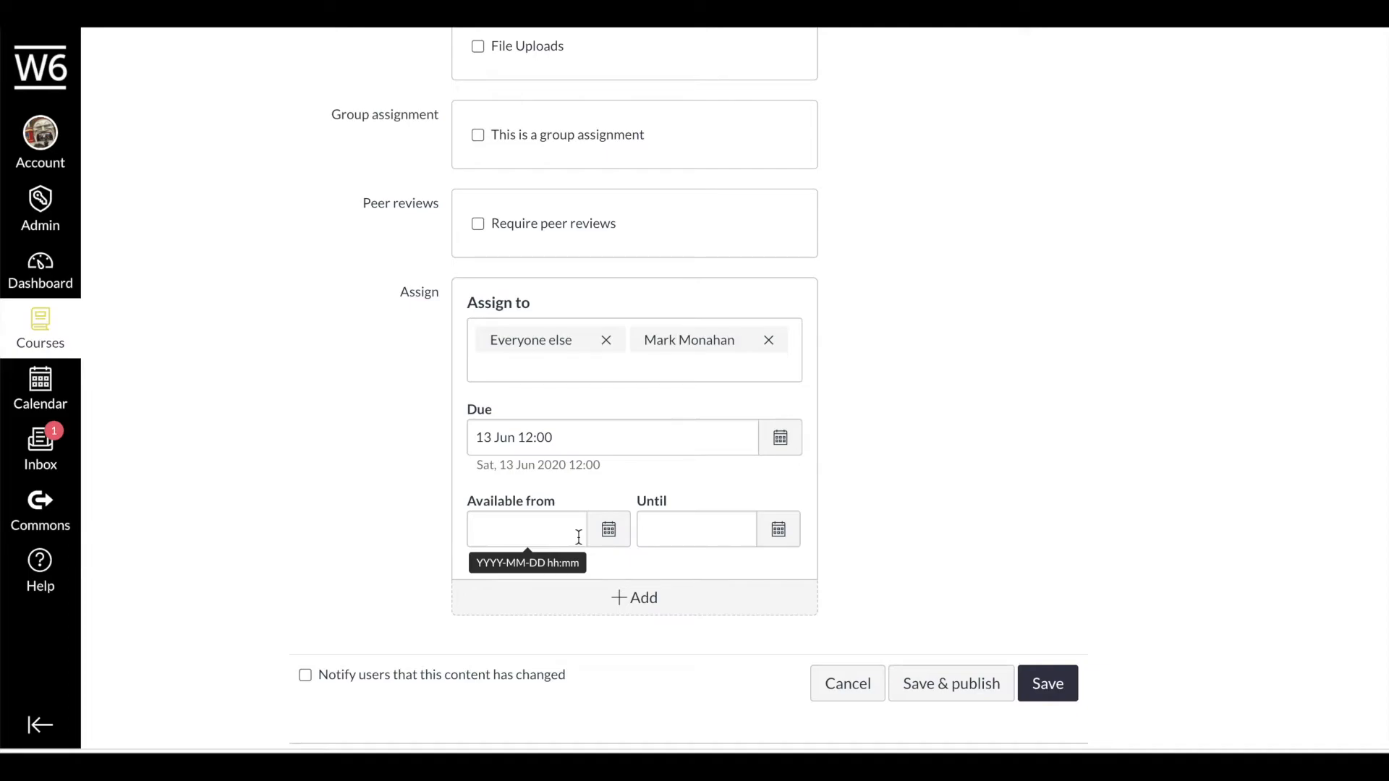
Take the individual student out of the first assignee list and add a separate assign entry for that student.
{"action": "left_click", "coordinate": [768, 340]}
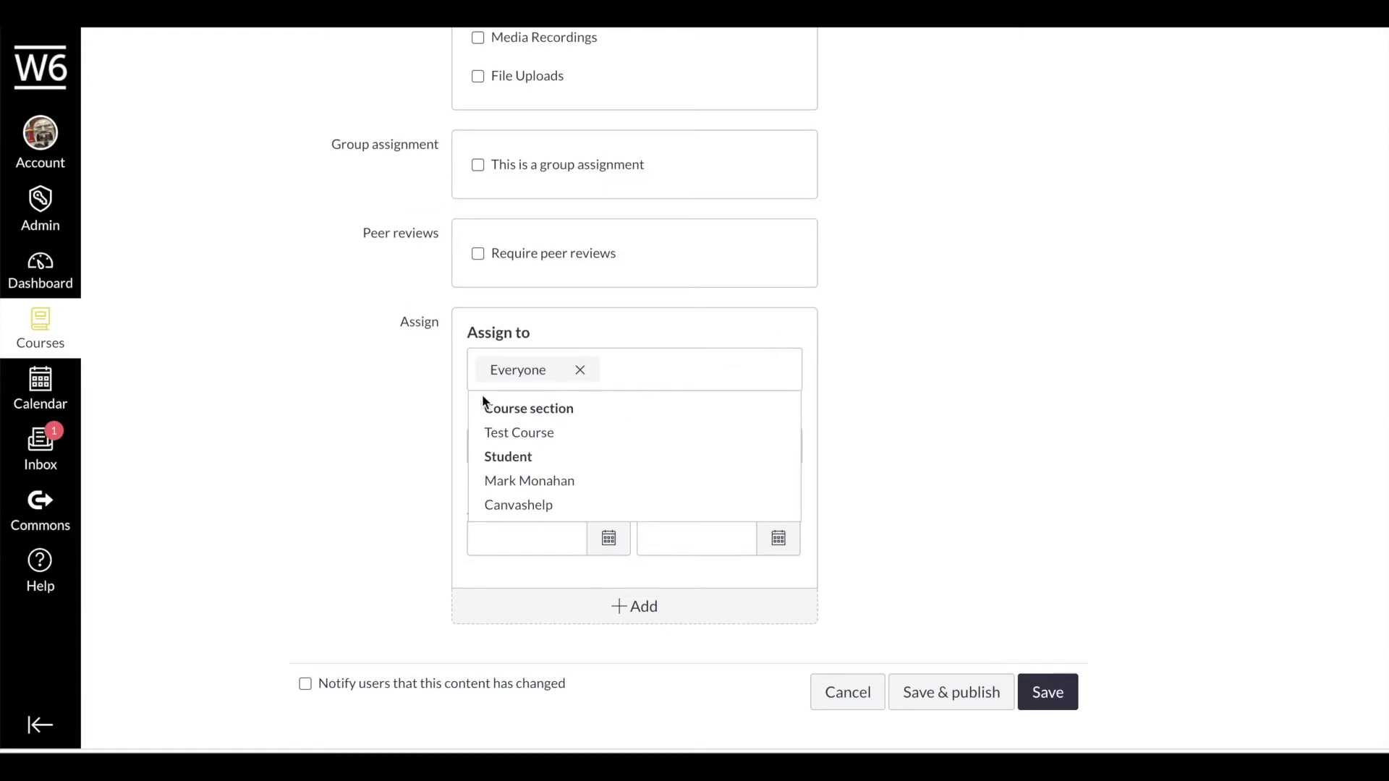
{"action": "left_click", "coordinate": [341, 384]}
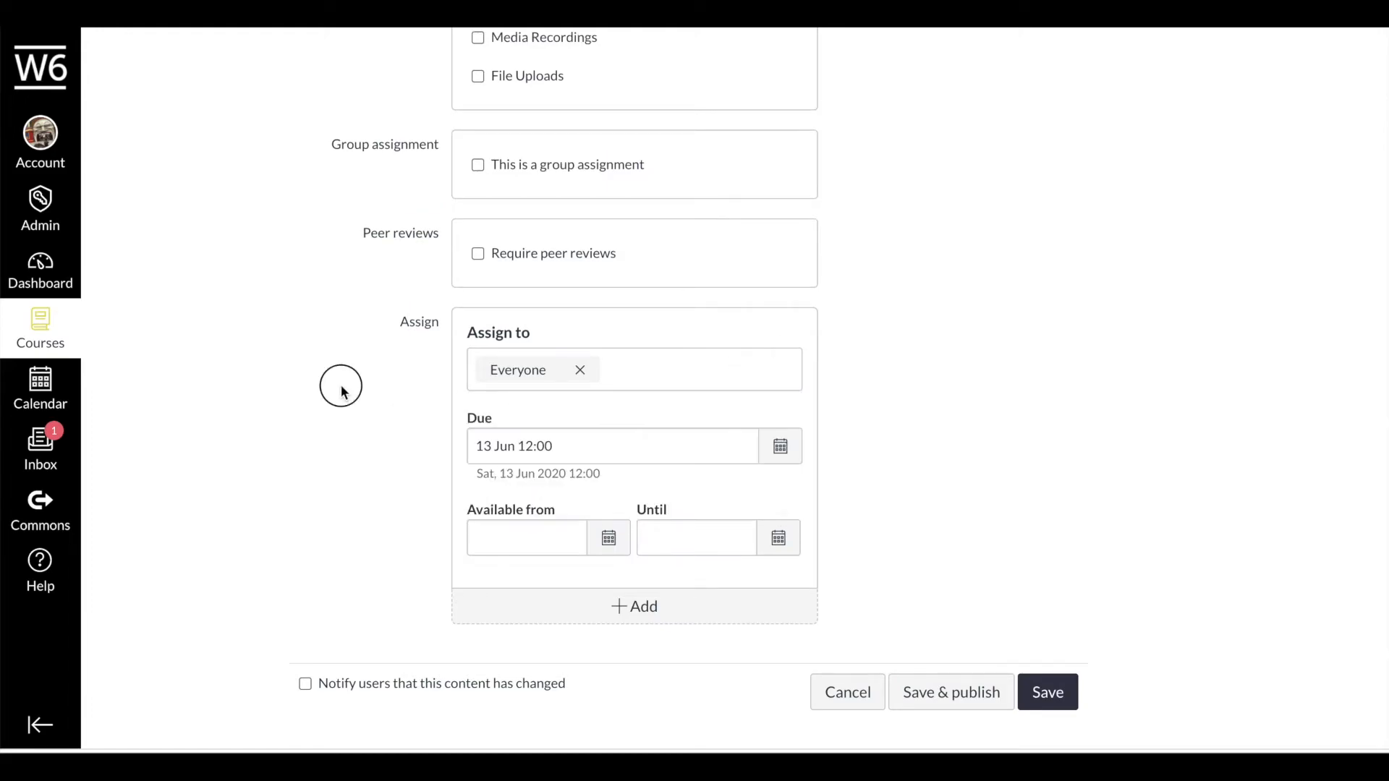
{"action": "left_click", "coordinate": [633, 617]}
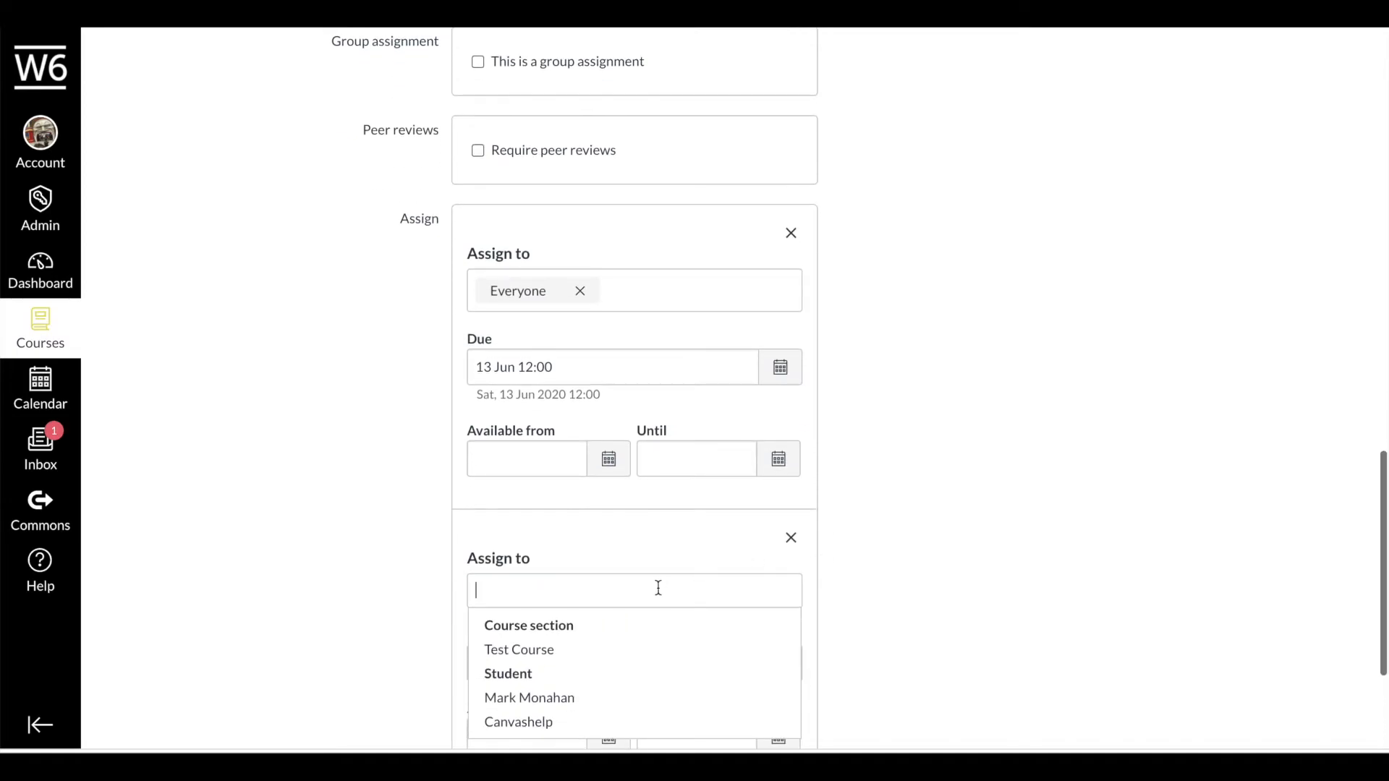
{"action": "left_click", "coordinate": [570, 694]}
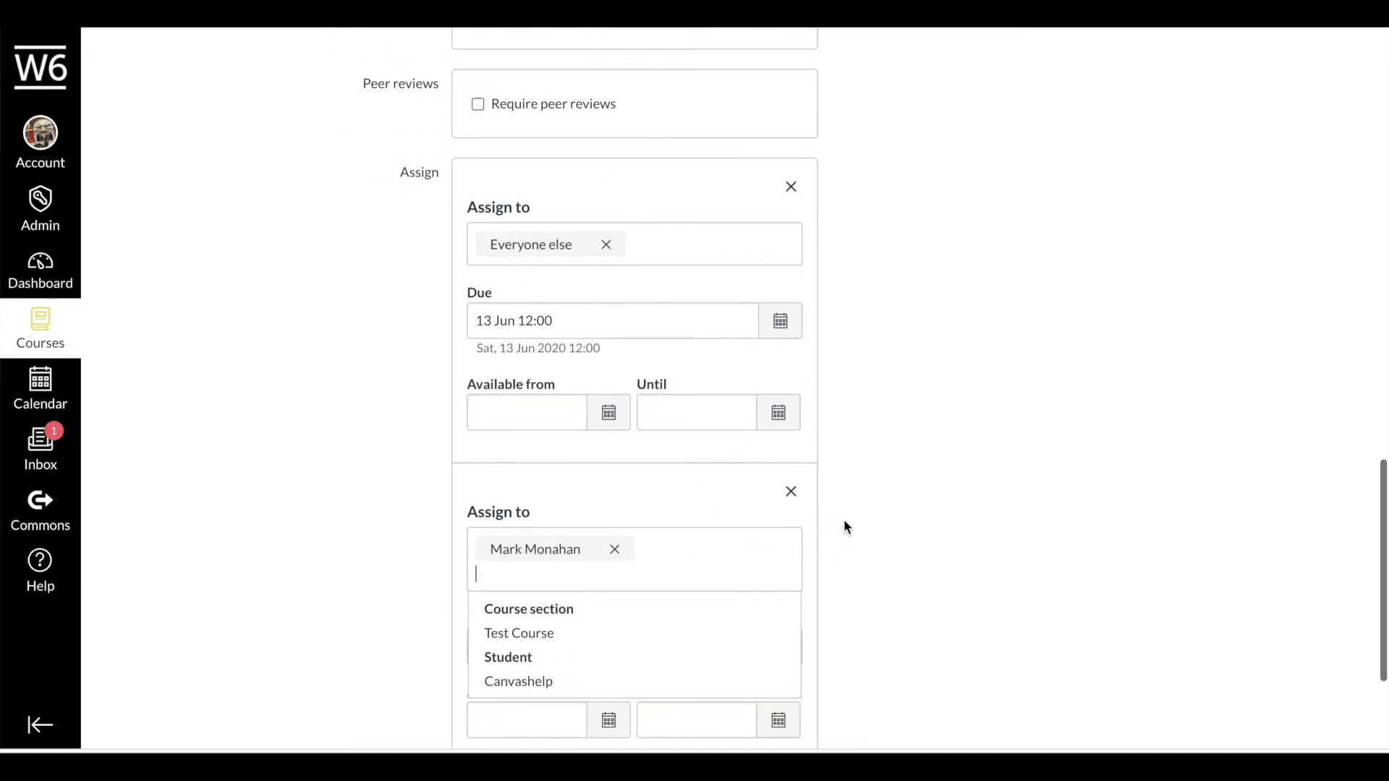
Set the individual student's own due date to 11 June 2020 at 12:00.
{"action": "left_click", "coordinate": [769, 640]}
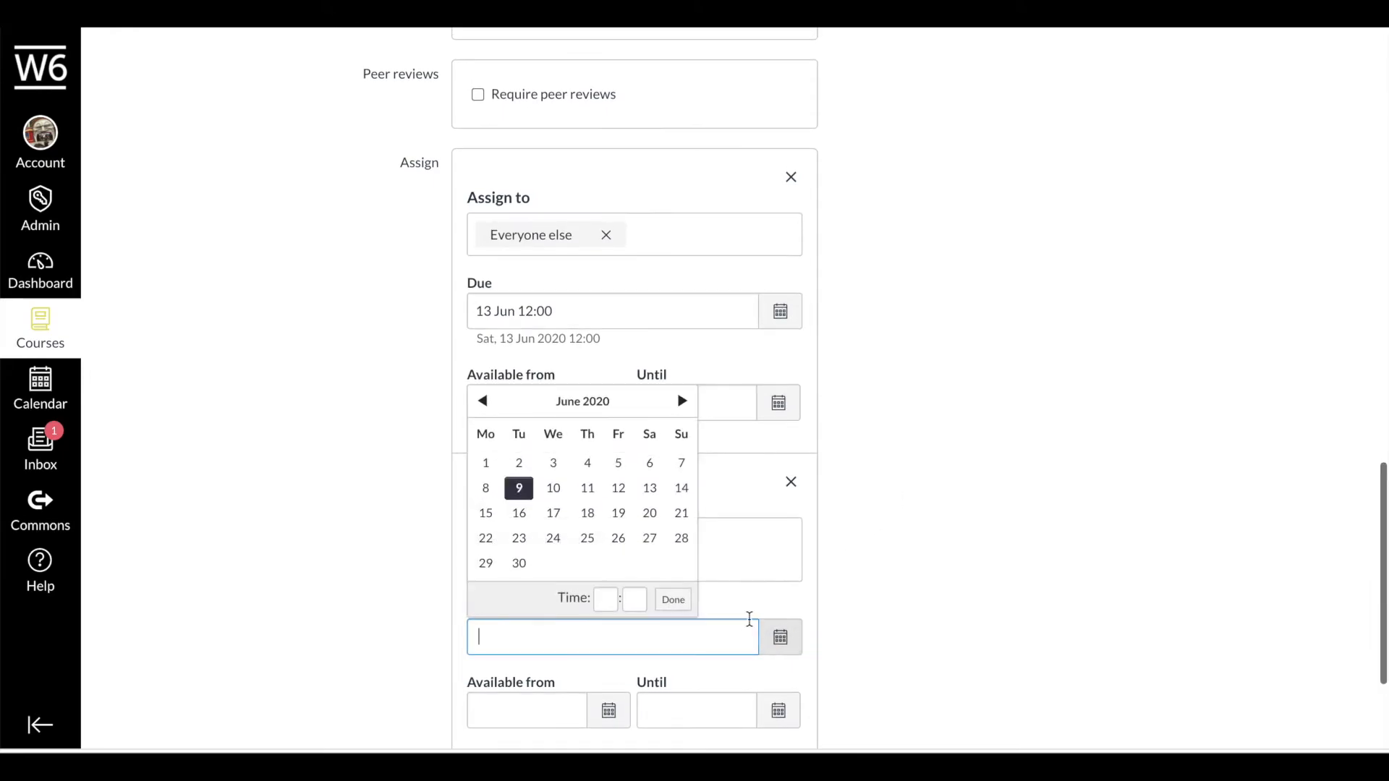
{"action": "left_click", "coordinate": [592, 494]}
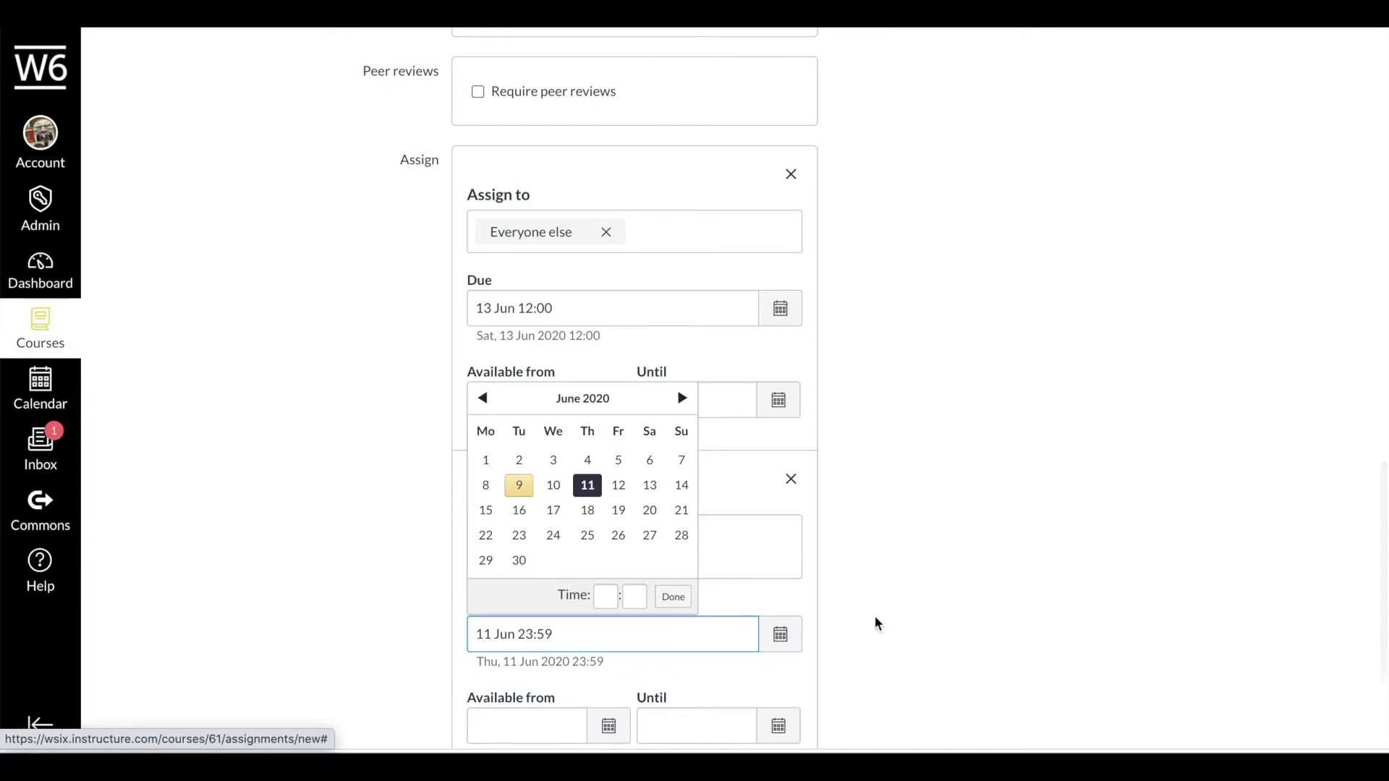
{"action": "left_click", "coordinate": [612, 594]}
{"action": "type", "text": "12"}
{"action": "left_click", "coordinate": [634, 594]}
{"action": "type", "text": "00"}
{"action": "left_click", "coordinate": [672, 596]}
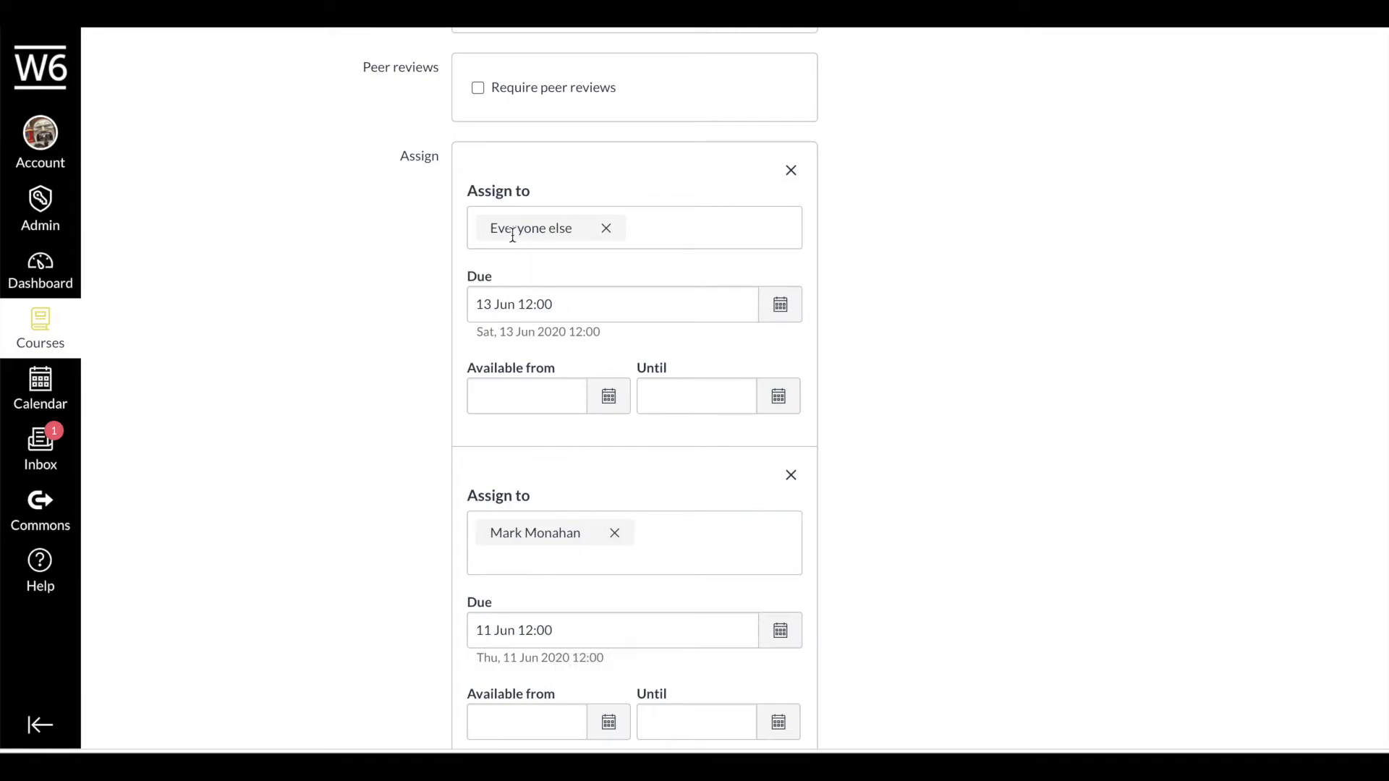
Save and publish the new assignment without notifying users of the change.
{"action": "scroll", "coordinate": [1103, 498], "scroll_direction": "down", "scroll_amount": 3}
{"action": "scroll", "coordinate": [1085, 503], "scroll_direction": "down", "scroll_amount": 1}
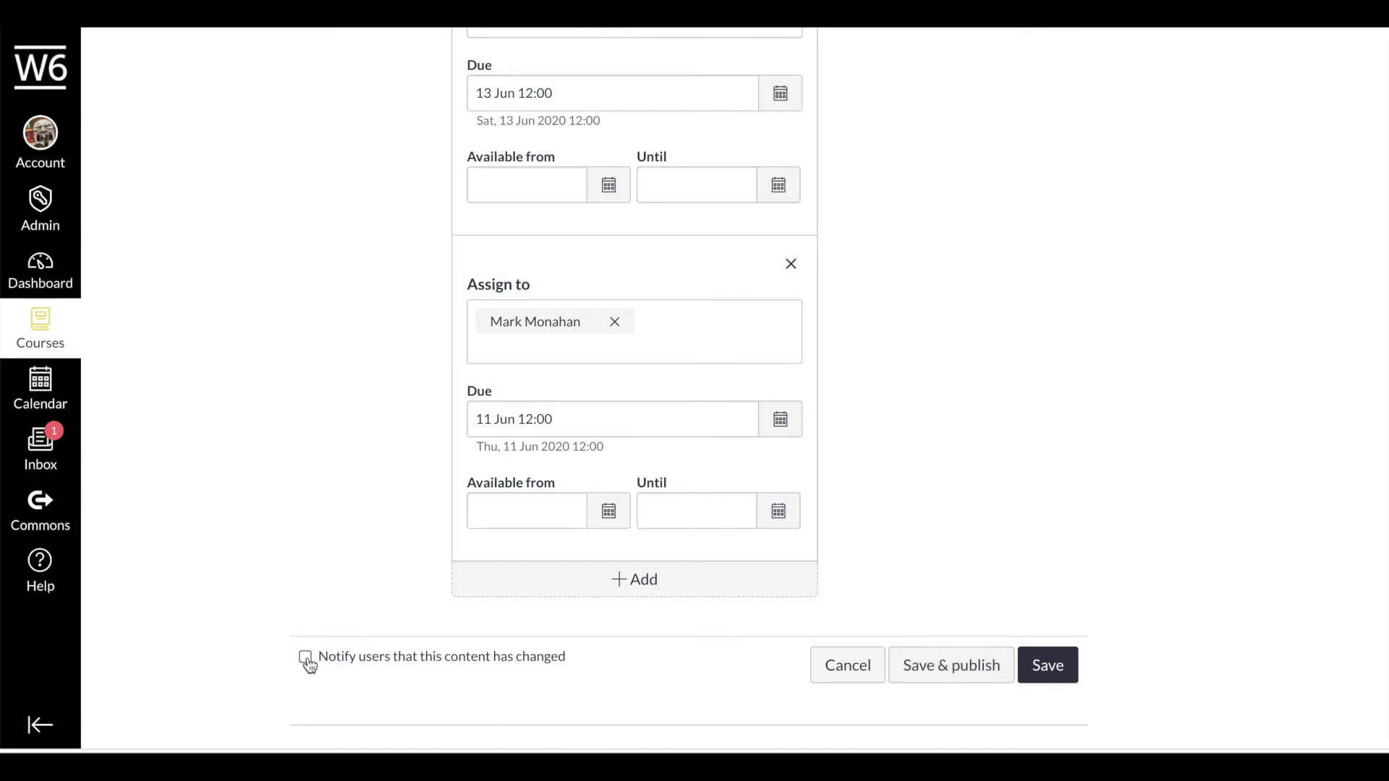
{"action": "left_click", "coordinate": [940, 664]}
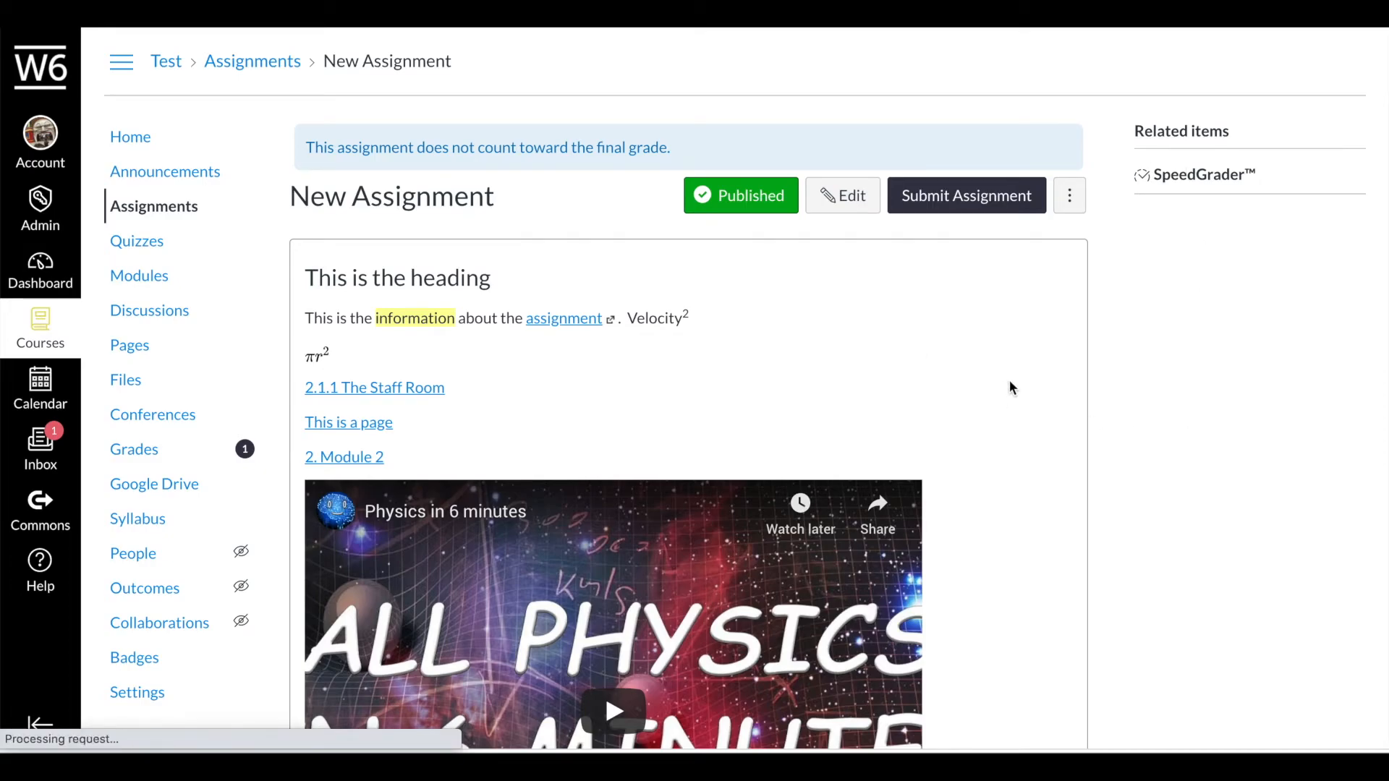
Review the published assignment's sharing options, its description with the embedded media, and its points, submission type and due dates.
{"action": "left_click", "coordinate": [1083, 198]}
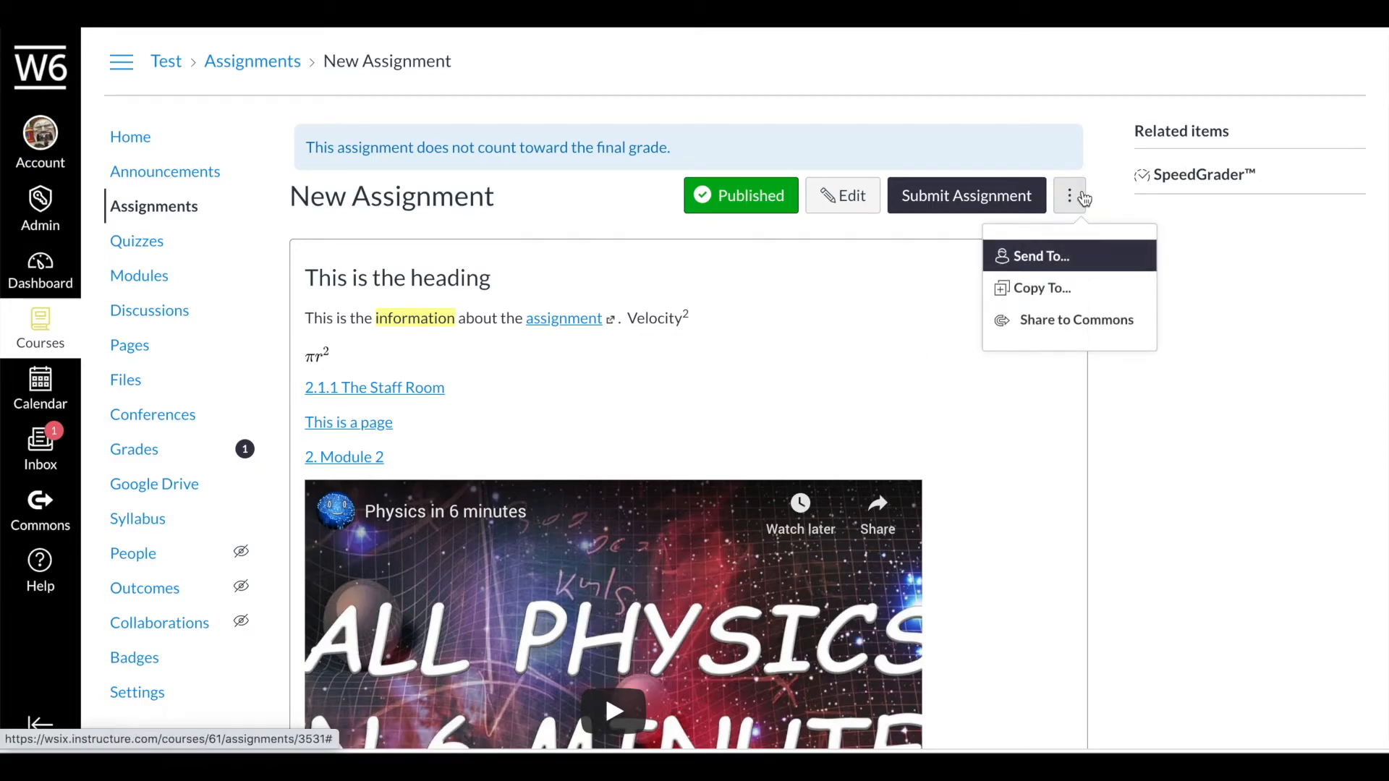
{"action": "left_click", "coordinate": [1100, 151]}
{"action": "scroll", "coordinate": [1015, 497], "scroll_direction": "down", "scroll_amount": 4}
{"action": "scroll", "coordinate": [1015, 496], "scroll_direction": "up", "scroll_amount": 1}
{"action": "scroll", "coordinate": [1015, 496], "scroll_direction": "down", "scroll_amount": 1}
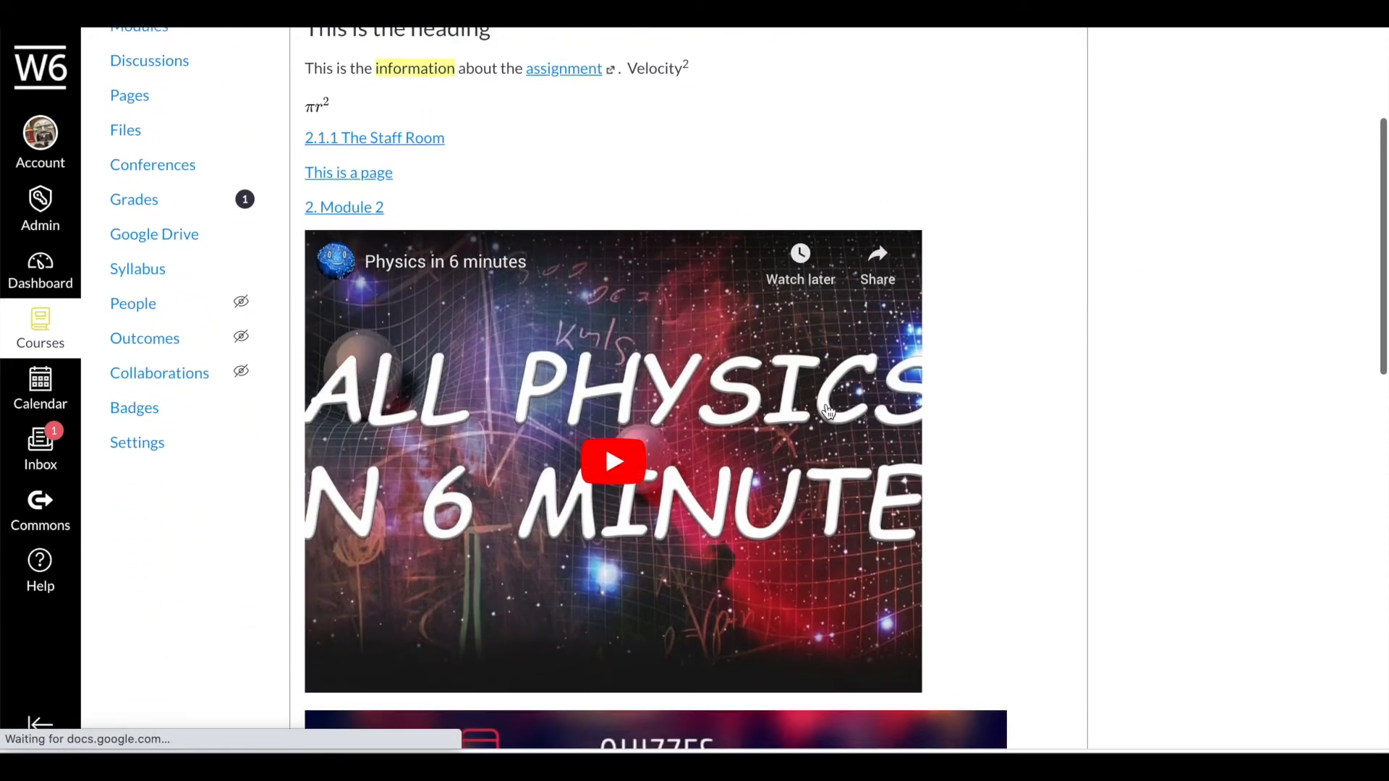
{"action": "scroll", "coordinate": [752, 428], "scroll_direction": "down", "scroll_amount": 5}
{"action": "scroll", "coordinate": [752, 428], "scroll_direction": "down", "scroll_amount": 4}
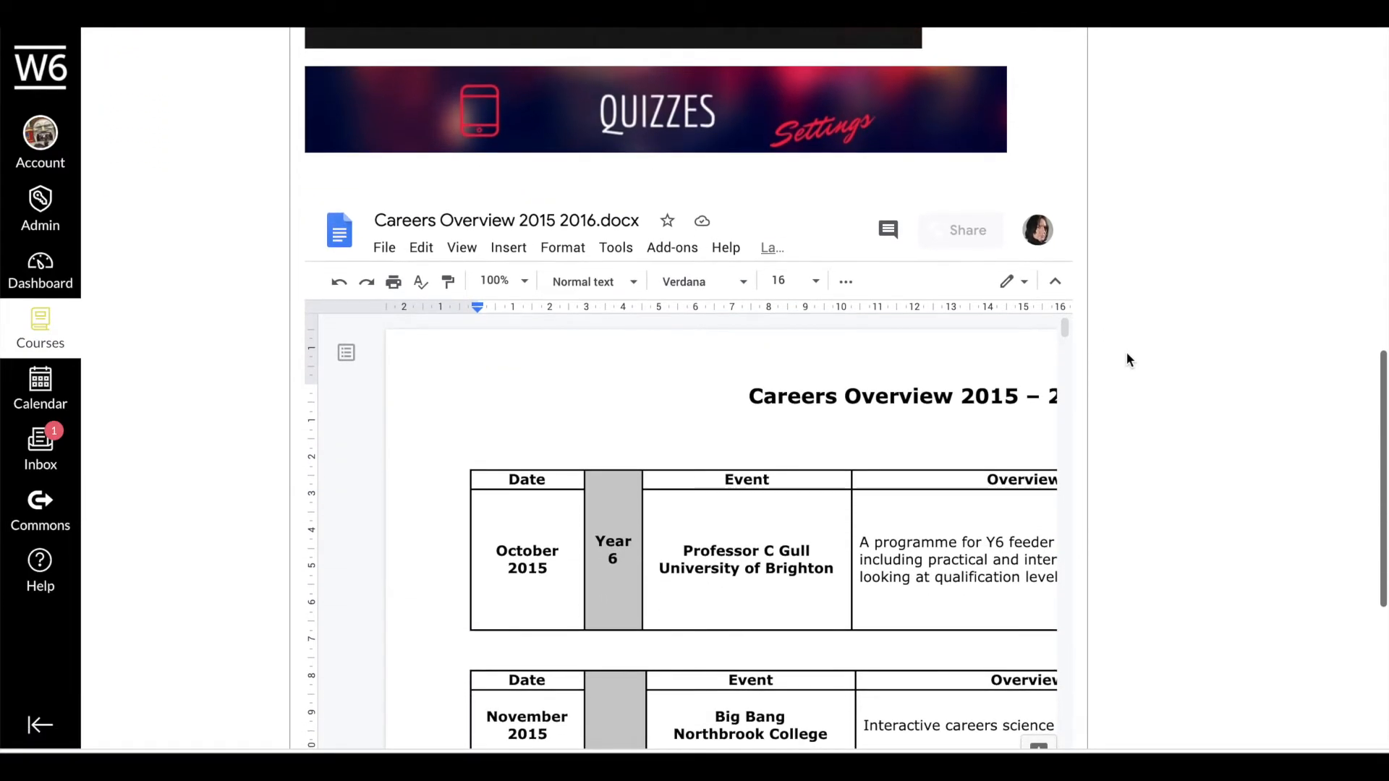
{"action": "scroll", "coordinate": [1126, 360], "scroll_direction": "down", "scroll_amount": 5}
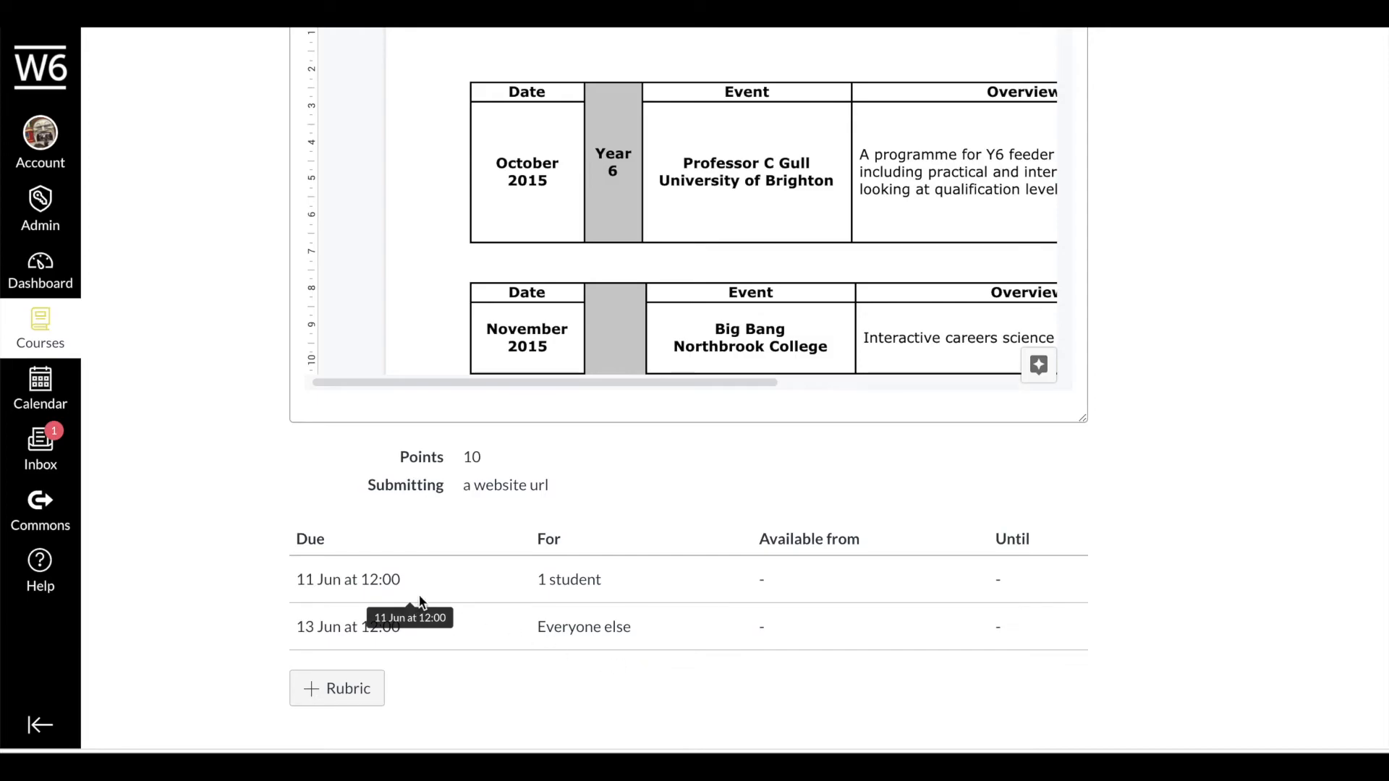
{"action": "scroll", "coordinate": [170, 325], "scroll_direction": "up", "scroll_amount": 15}
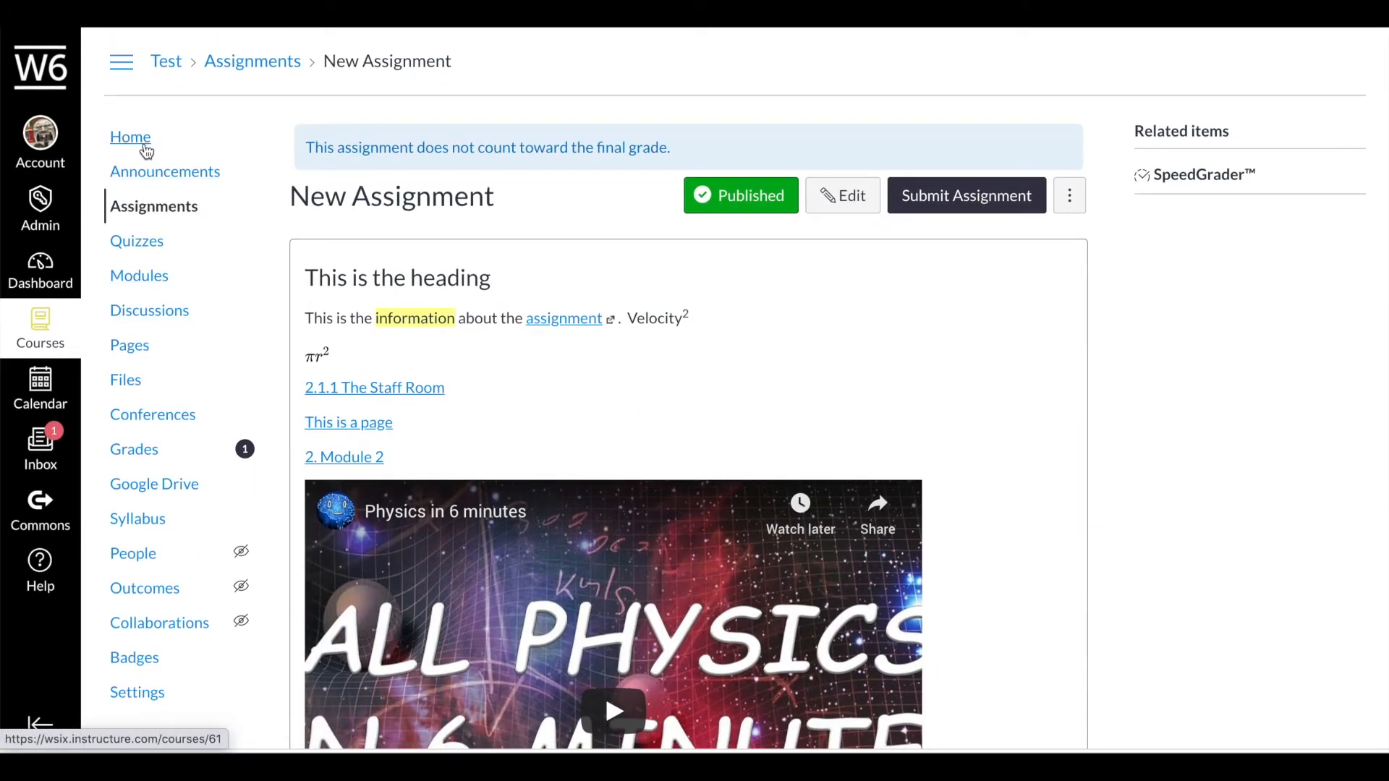
Open New Assignment in the course's student view and look through its content down to the embedded document.
{"action": "left_click", "coordinate": [131, 138]}
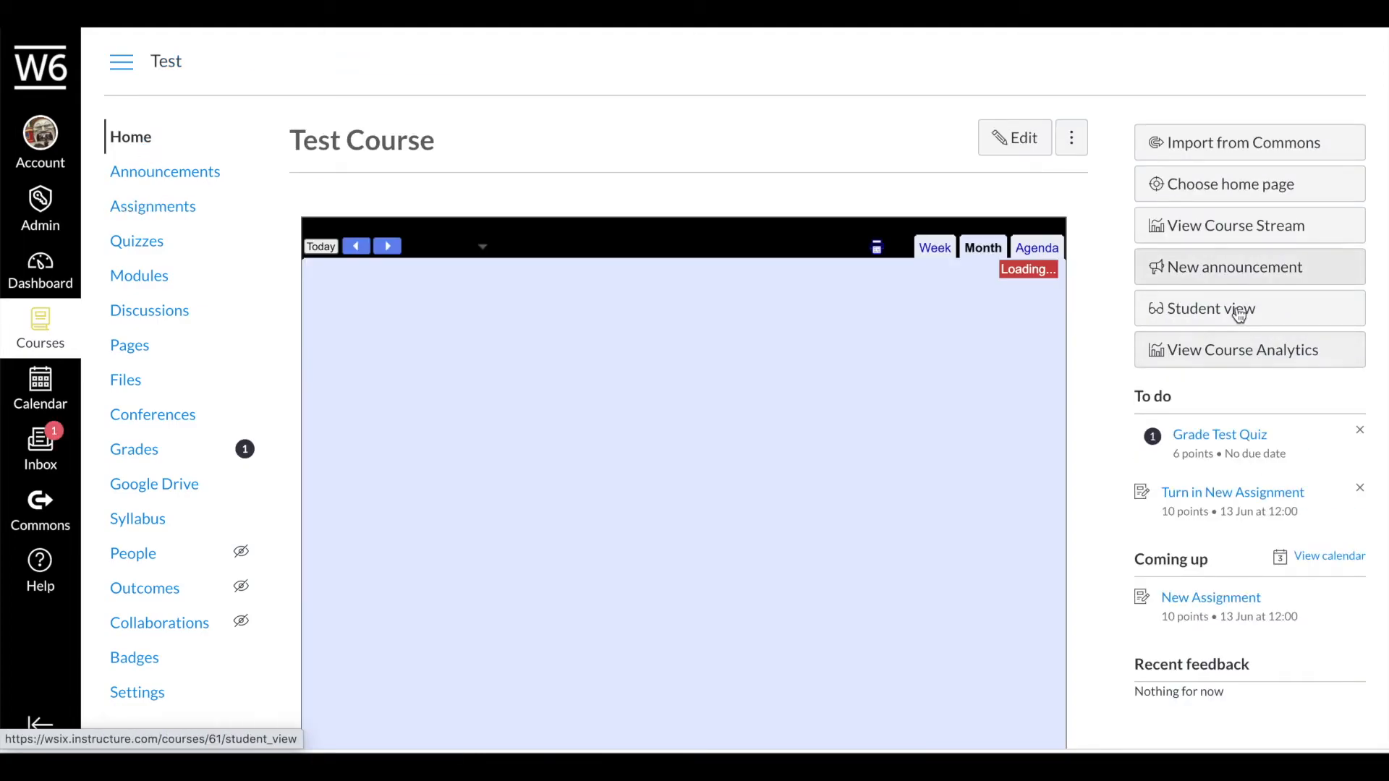
{"action": "left_click", "coordinate": [1239, 313]}
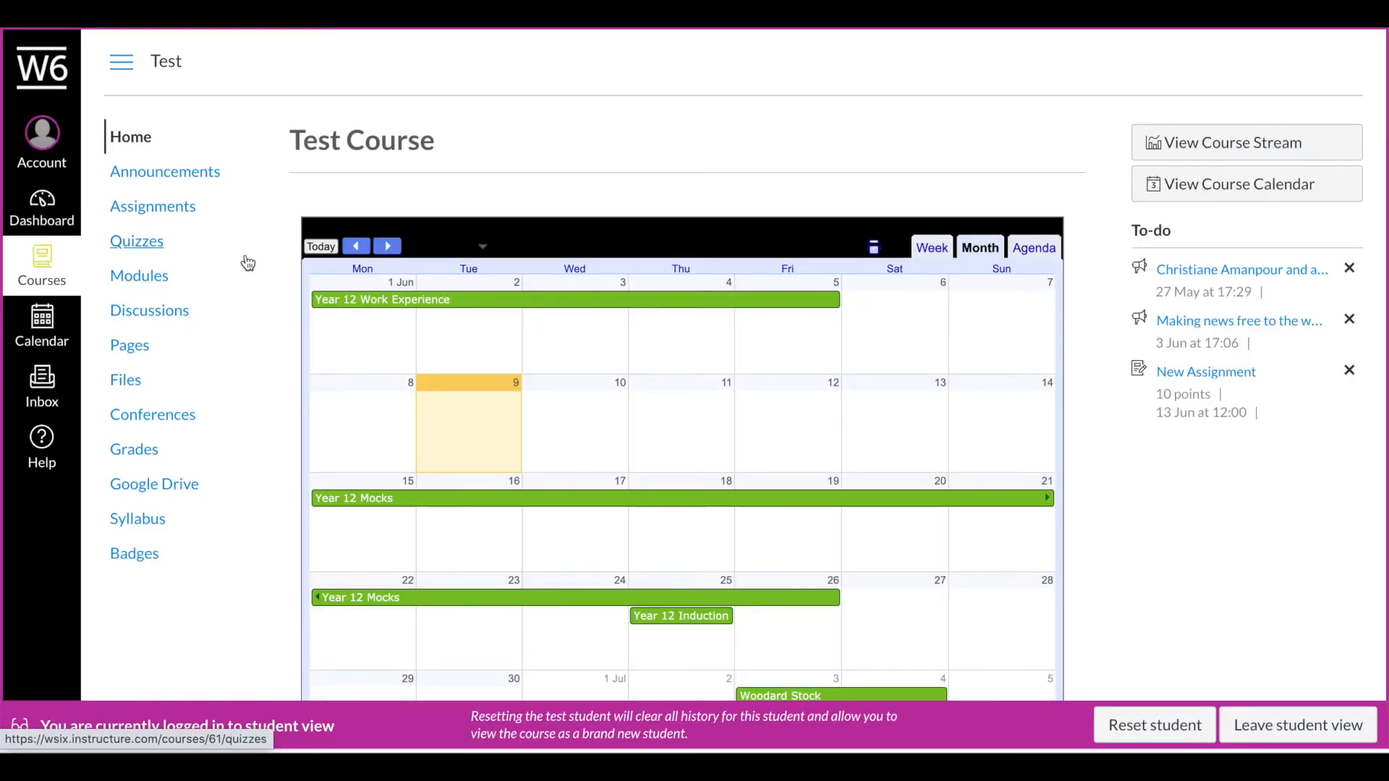
{"action": "left_click", "coordinate": [1205, 378]}
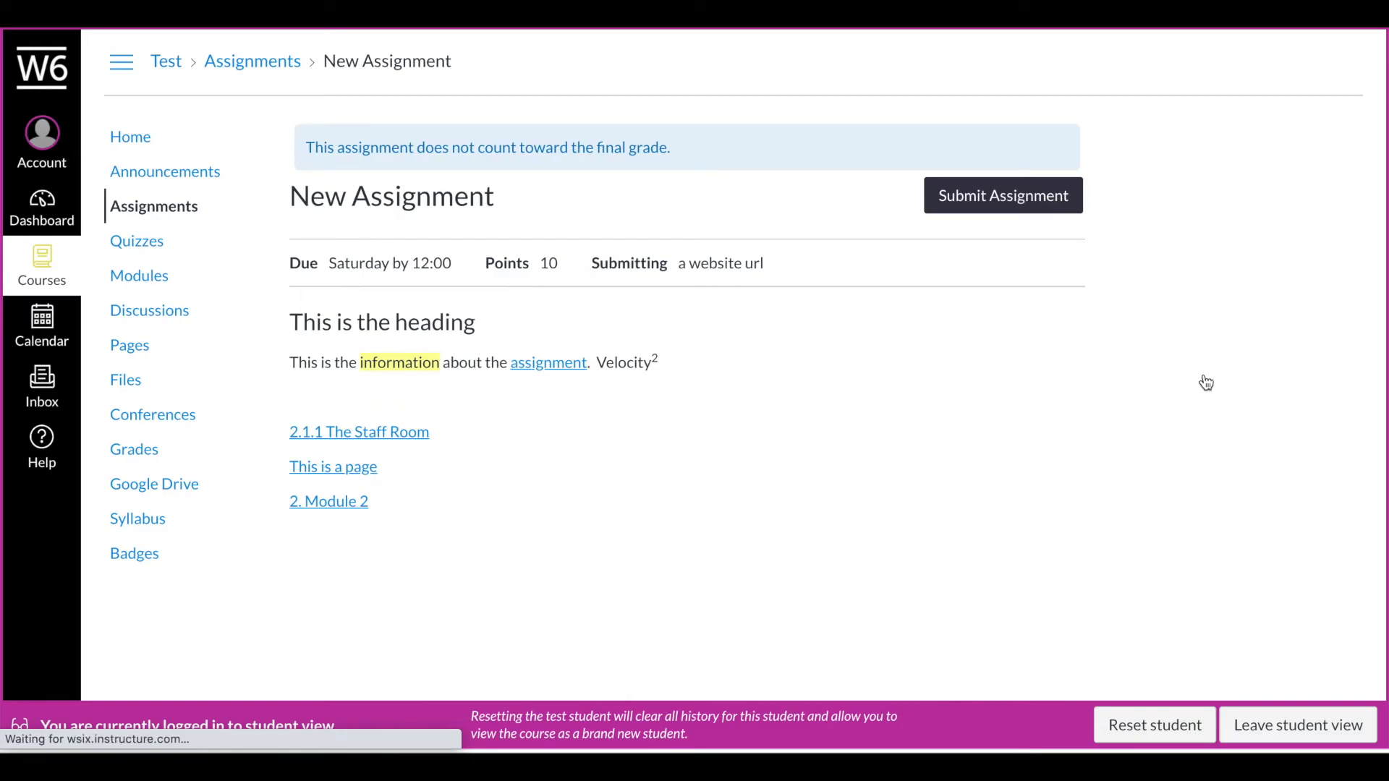
{"action": "scroll", "coordinate": [457, 321], "scroll_direction": "down", "scroll_amount": 1}
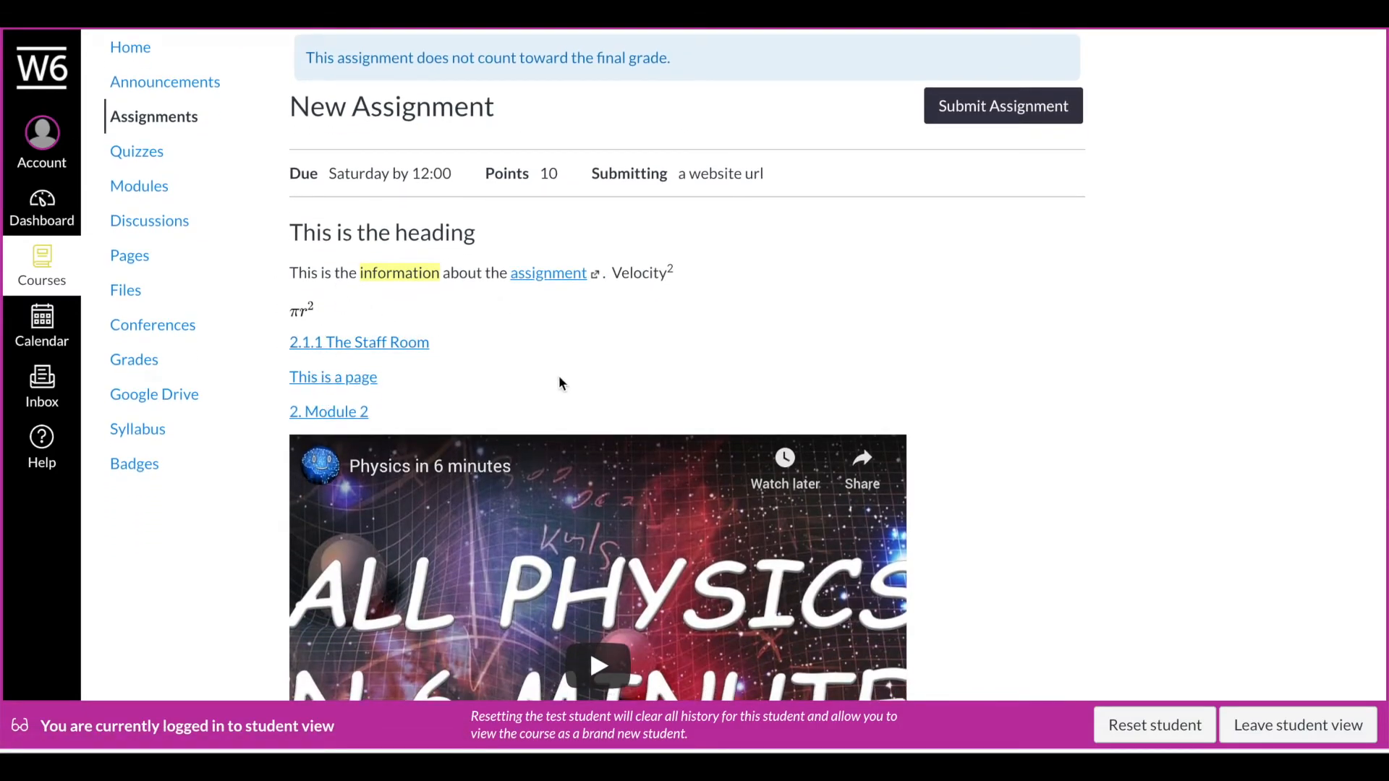
{"action": "scroll", "coordinate": [554, 382], "scroll_direction": "down", "scroll_amount": 5}
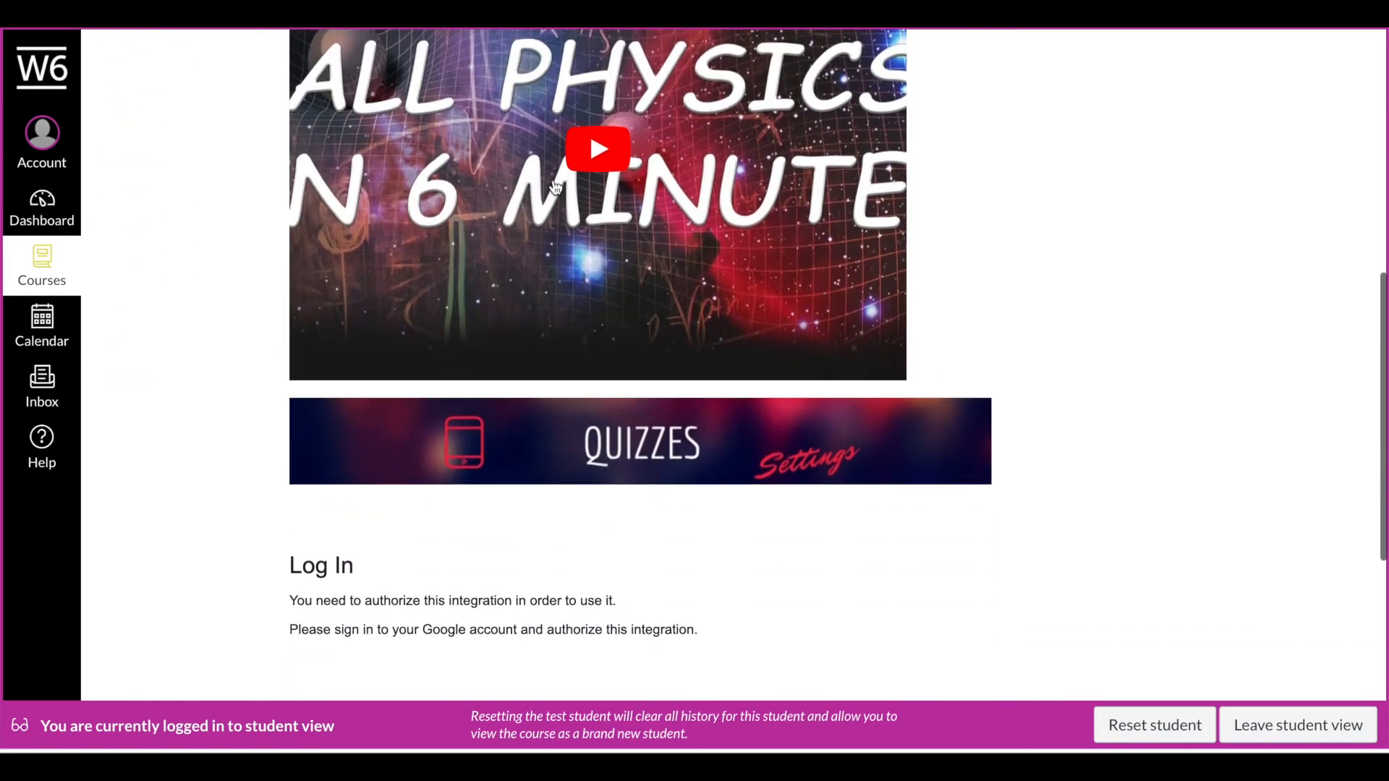
{"action": "scroll", "coordinate": [596, 362], "scroll_direction": "down", "scroll_amount": 3}
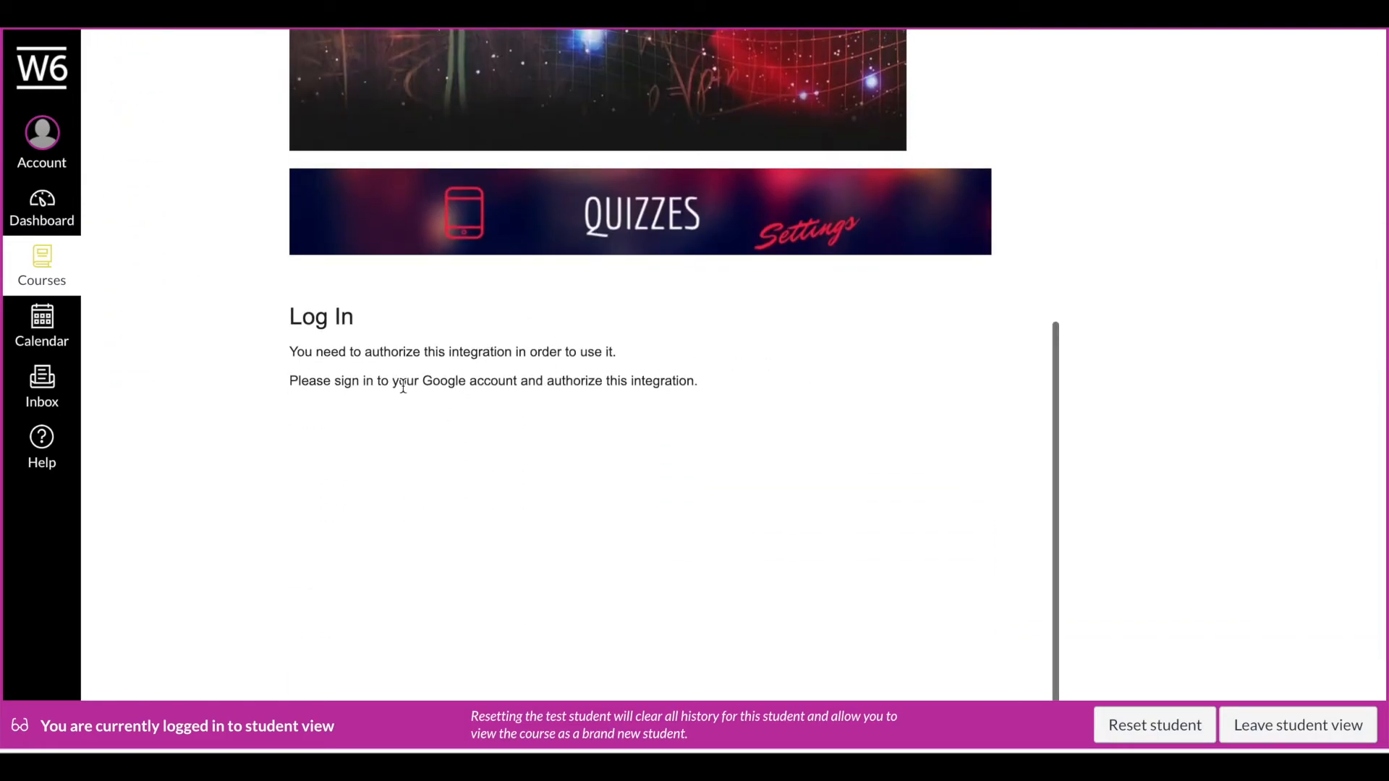
{"action": "scroll", "coordinate": [1088, 384], "scroll_direction": "down", "scroll_amount": 3}
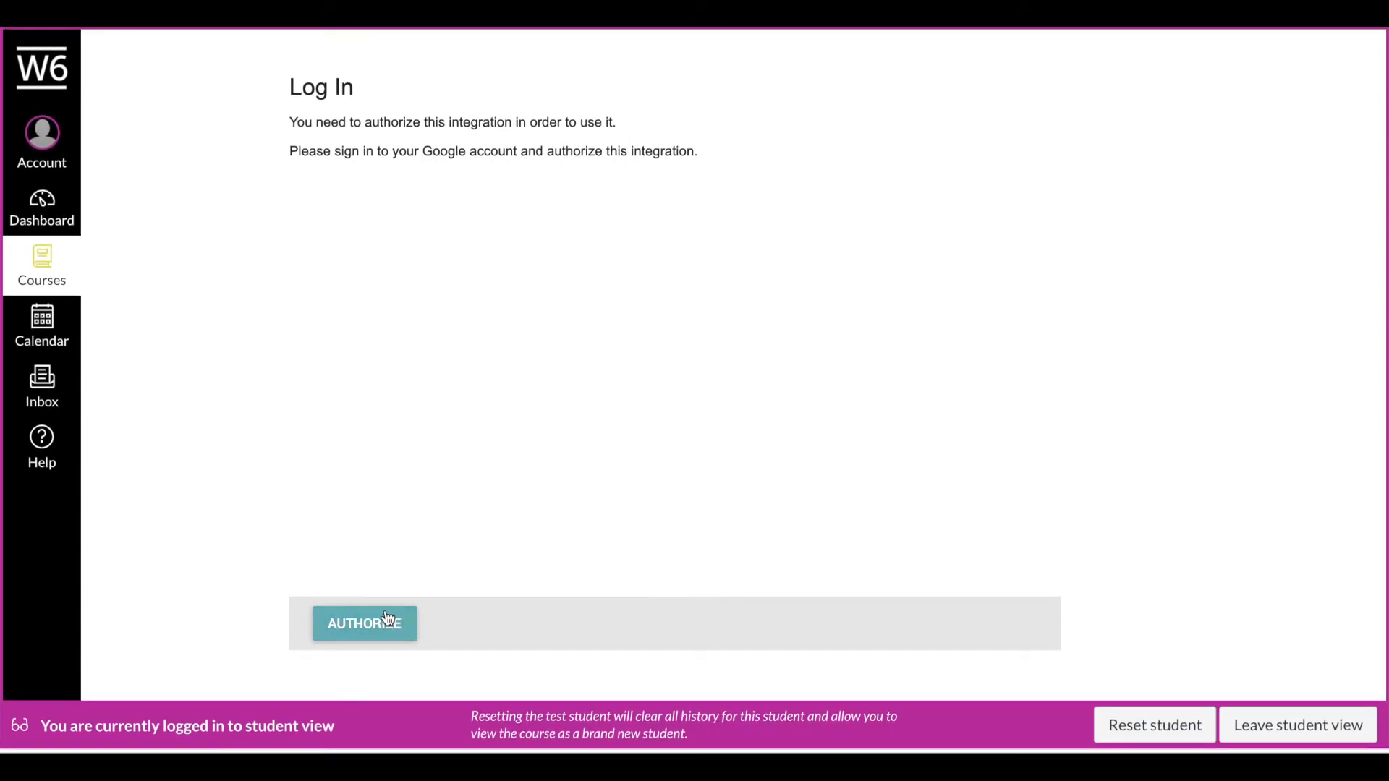
Start a submission for New Assignment and look through its Website URL, Dropbox and two Google Drive submission options.
{"action": "scroll", "coordinate": [1206, 539], "scroll_direction": "down", "scroll_amount": 2}
{"action": "scroll", "coordinate": [1205, 539], "scroll_direction": "up", "scroll_amount": 2}
{"action": "scroll", "coordinate": [1205, 538], "scroll_direction": "down", "scroll_amount": 3}
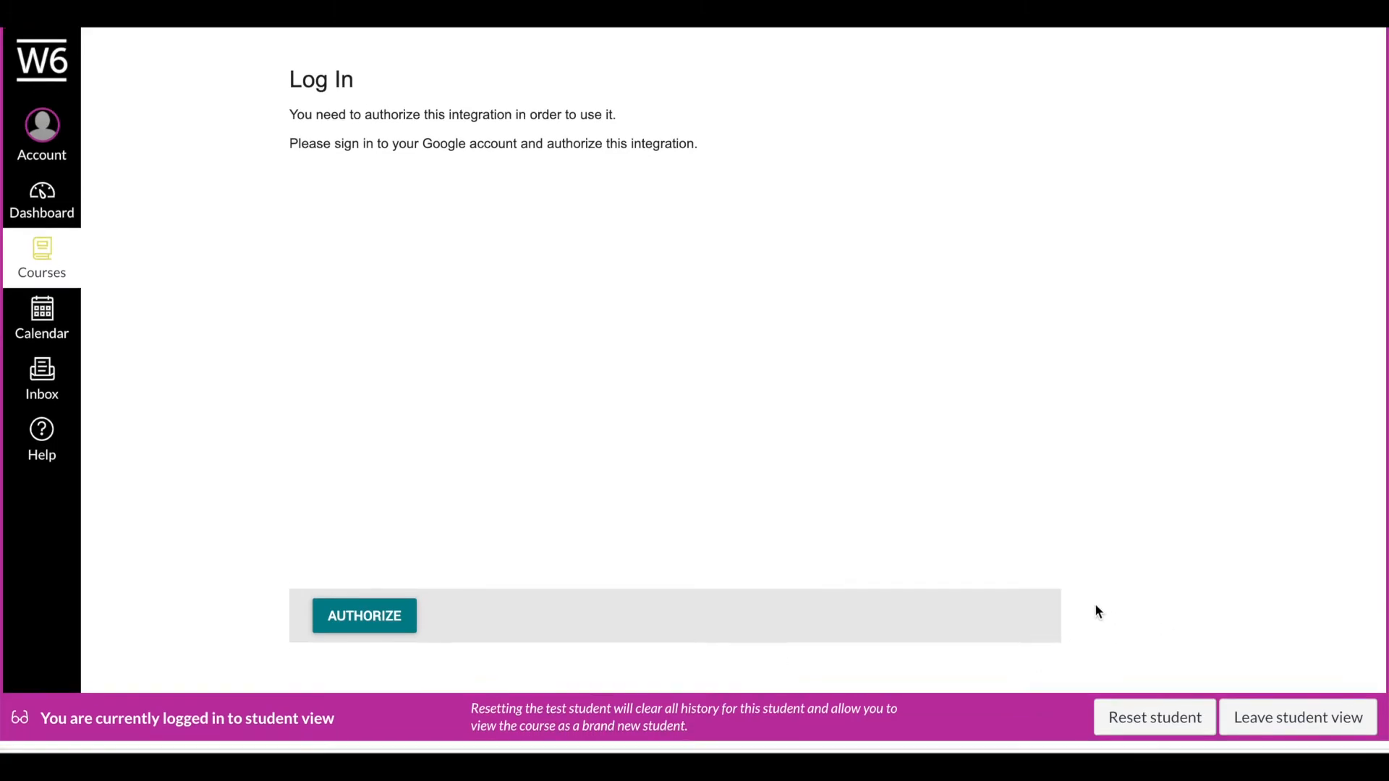
{"action": "scroll", "coordinate": [1192, 505], "scroll_direction": "up", "scroll_amount": 10}
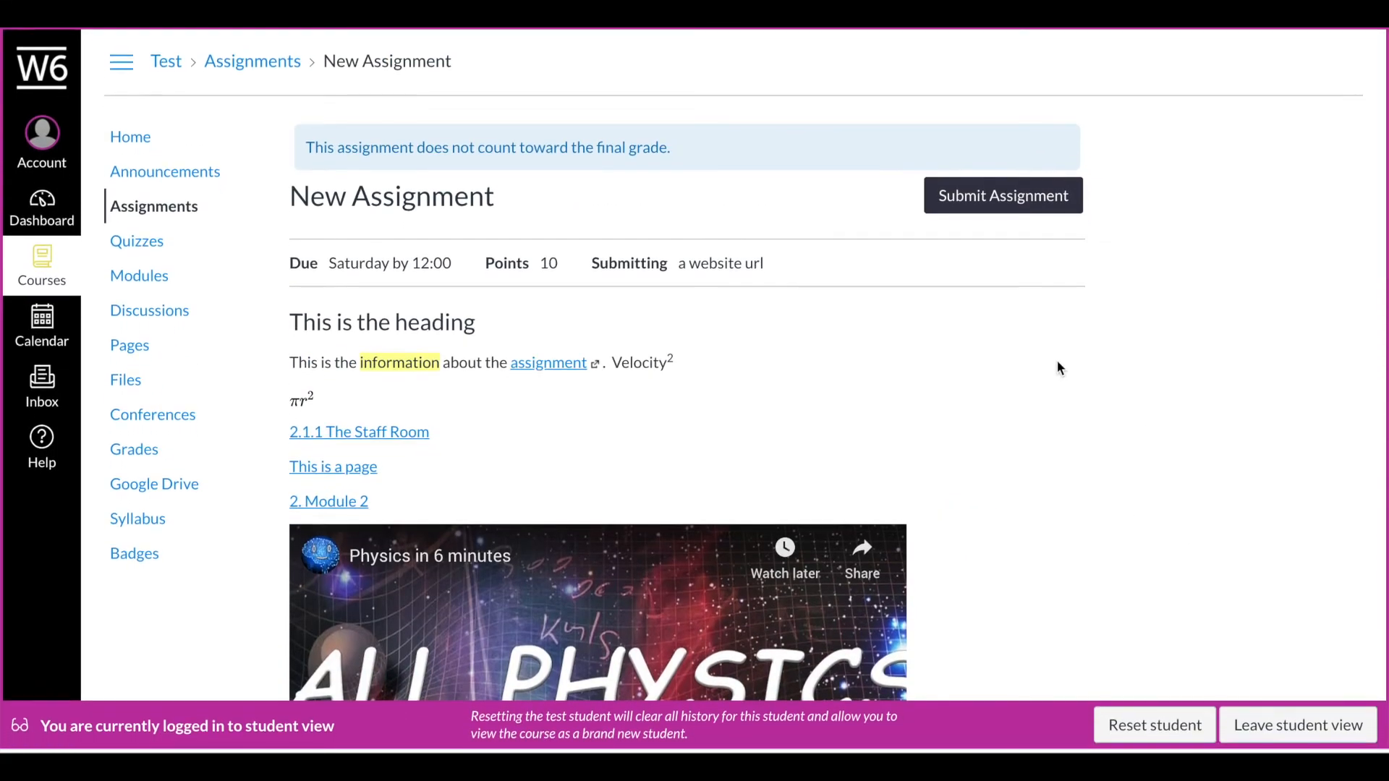
{"action": "left_click", "coordinate": [1016, 200]}
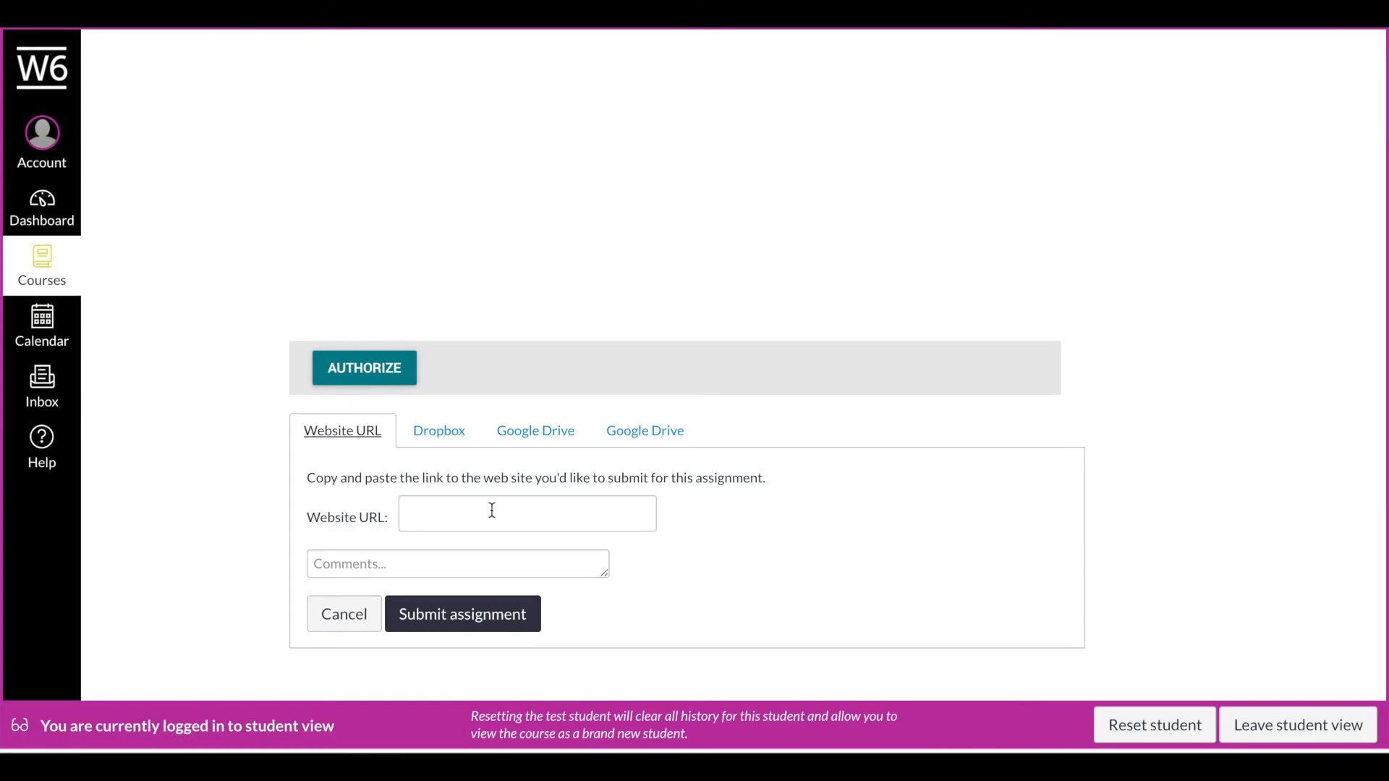
{"action": "left_click", "coordinate": [439, 431]}
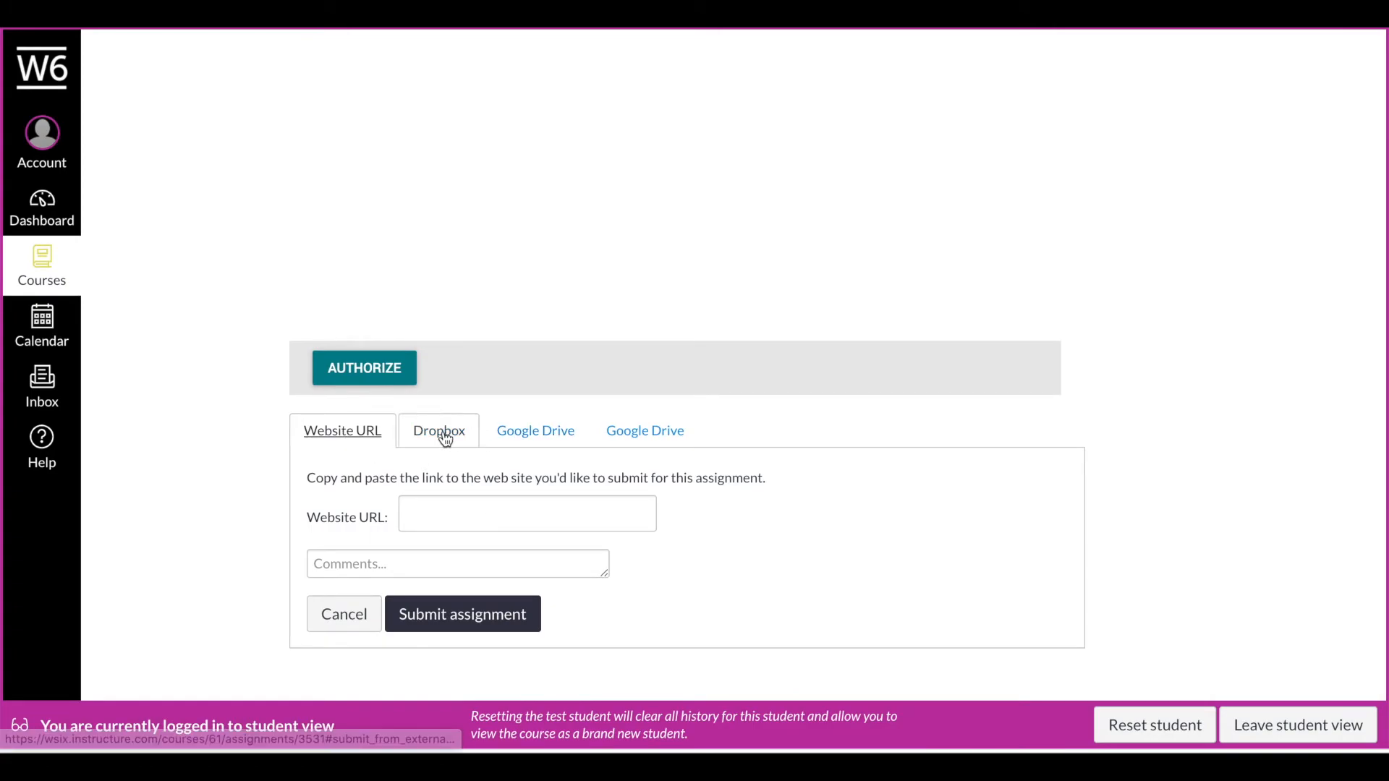
{"action": "scroll", "coordinate": [1092, 458], "scroll_direction": "up", "scroll_amount": 1}
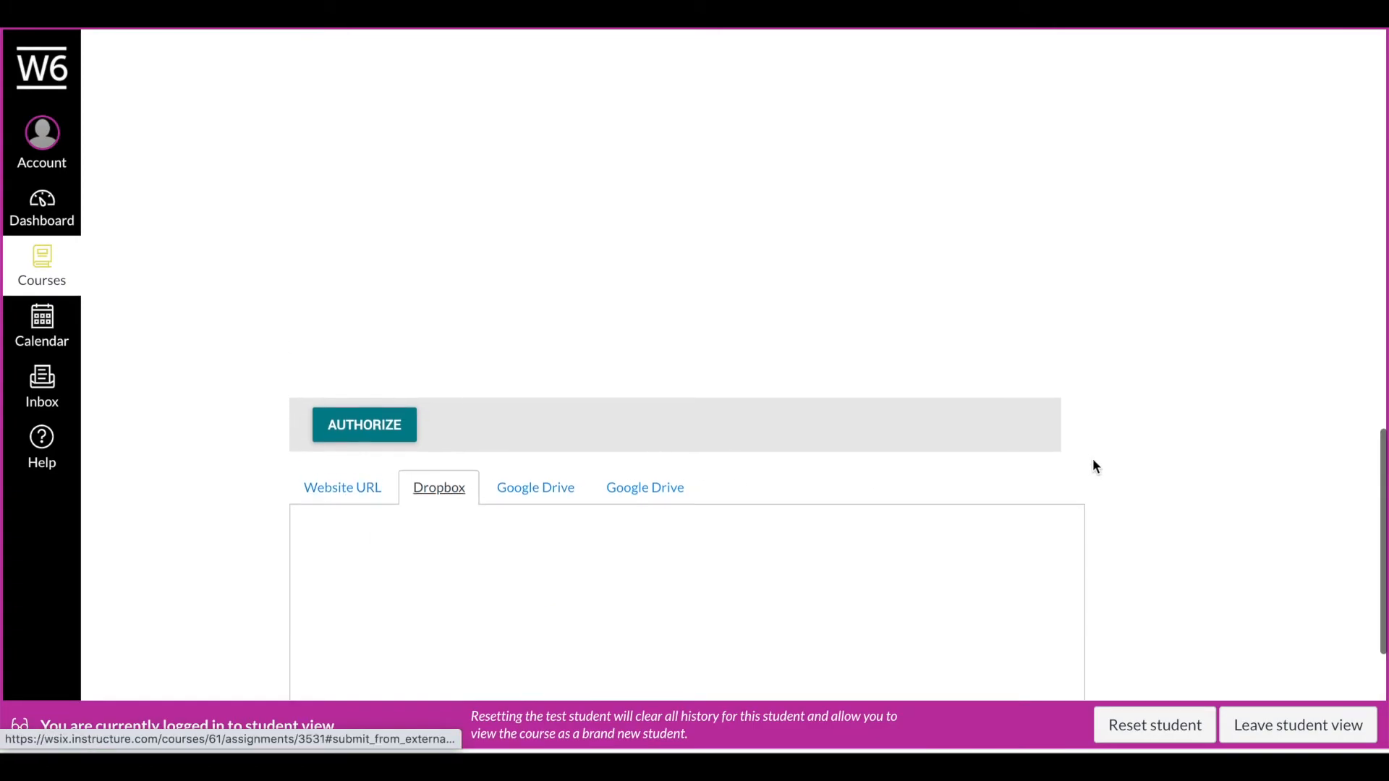
{"action": "scroll", "coordinate": [1092, 458], "scroll_direction": "down", "scroll_amount": 3}
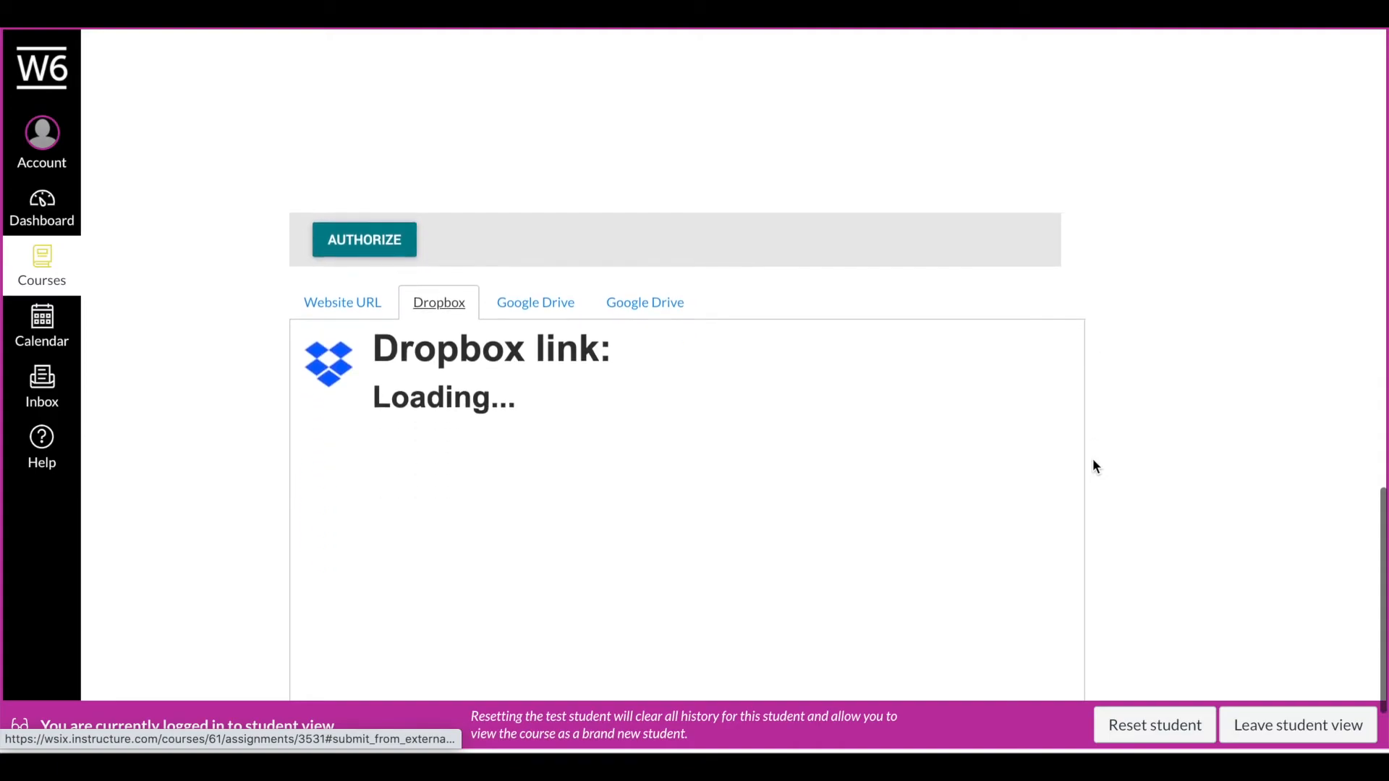
{"action": "left_click", "coordinate": [547, 299]}
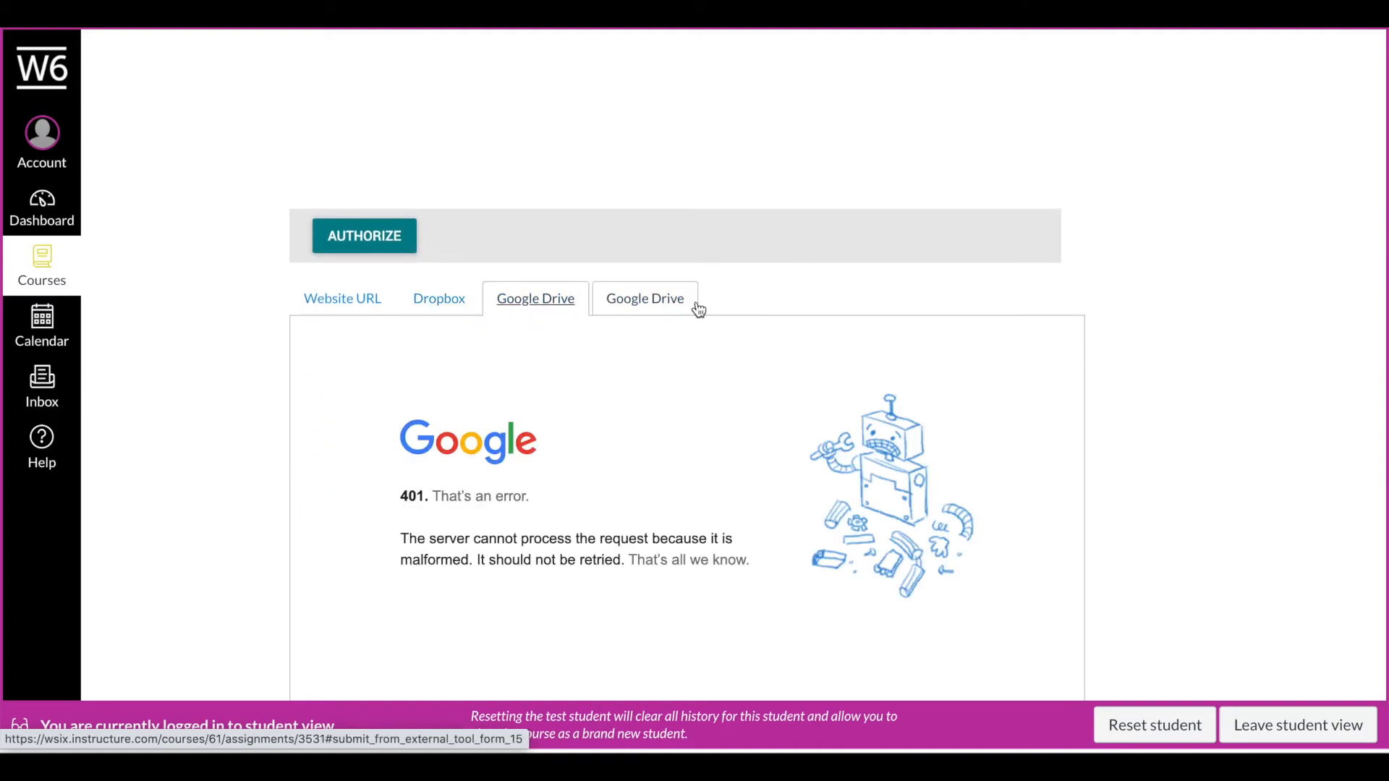
{"action": "left_click", "coordinate": [678, 301]}
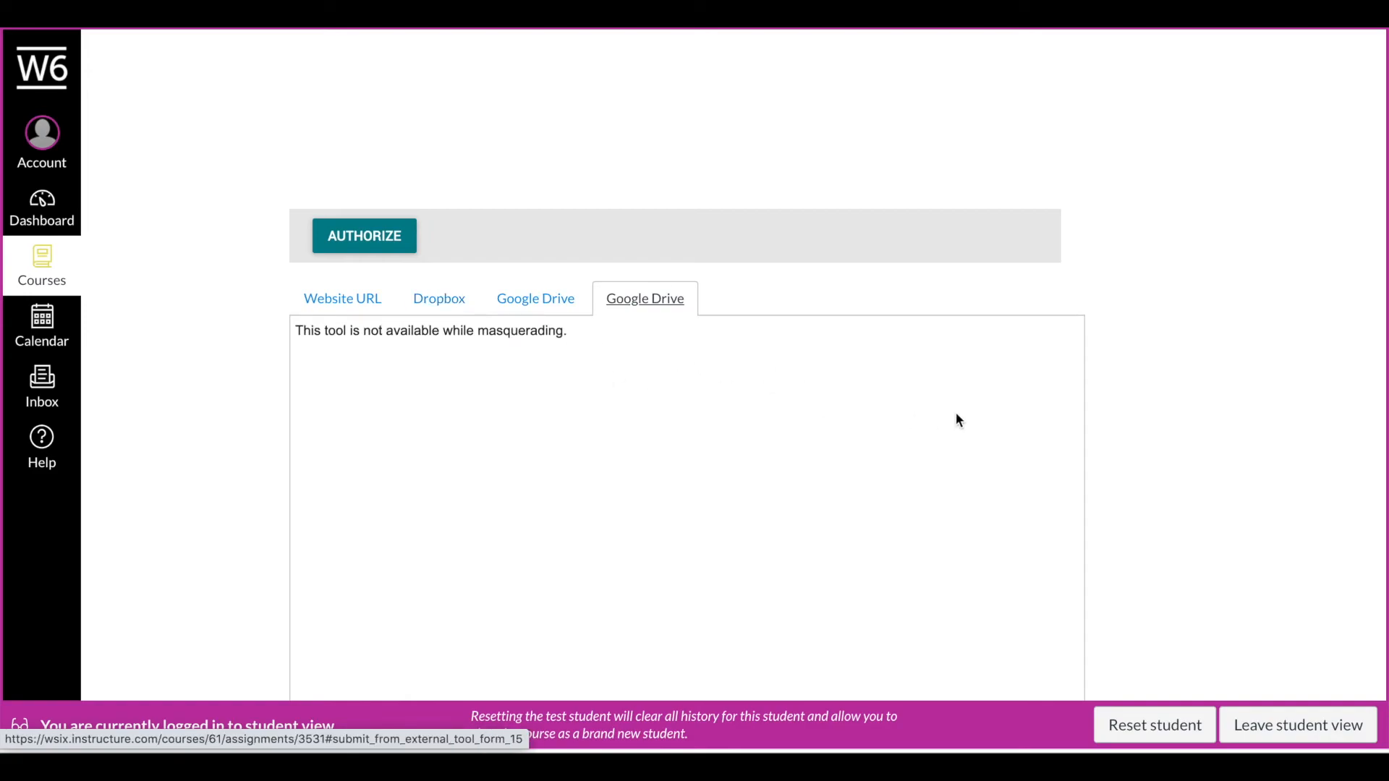
{"action": "scroll", "coordinate": [614, 356], "scroll_direction": "down", "scroll_amount": 2}
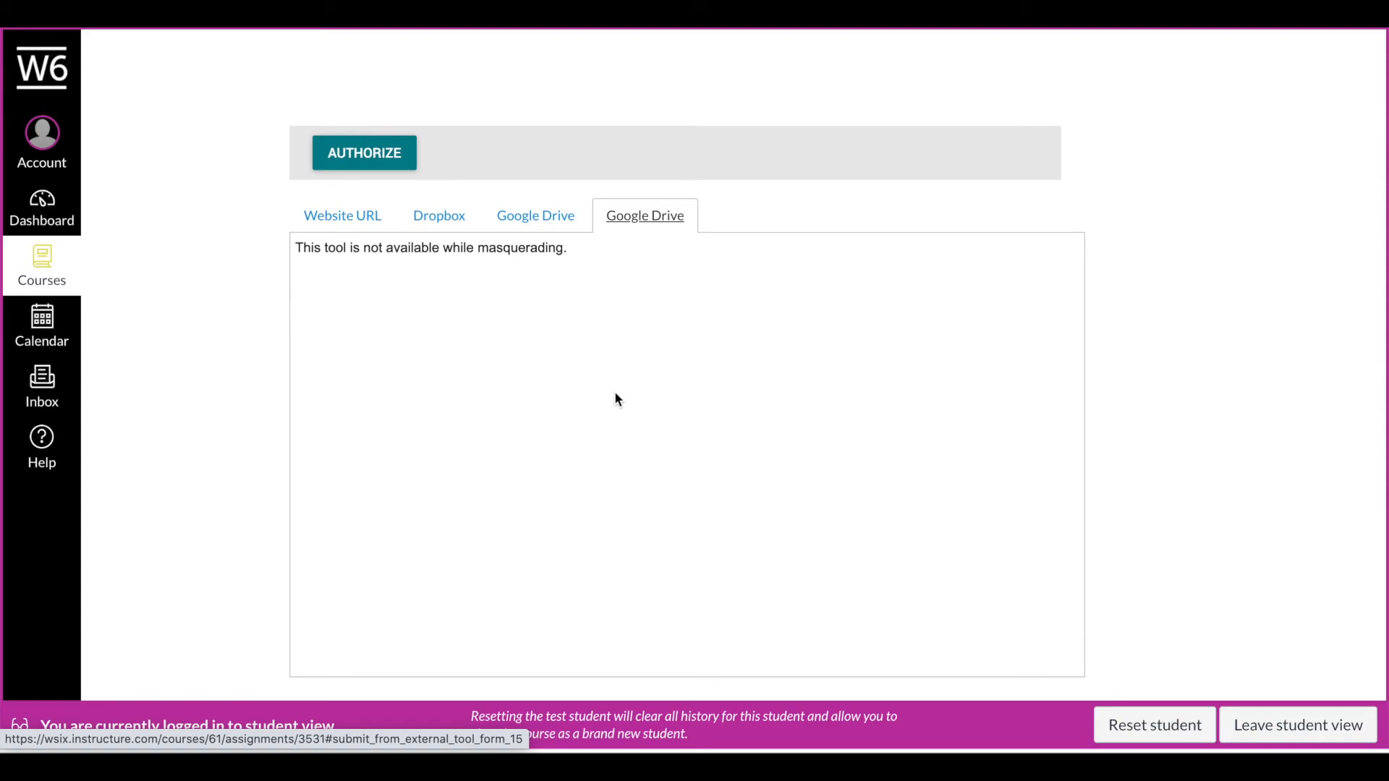
{"action": "scroll", "coordinate": [927, 378], "scroll_direction": "down", "scroll_amount": 2}
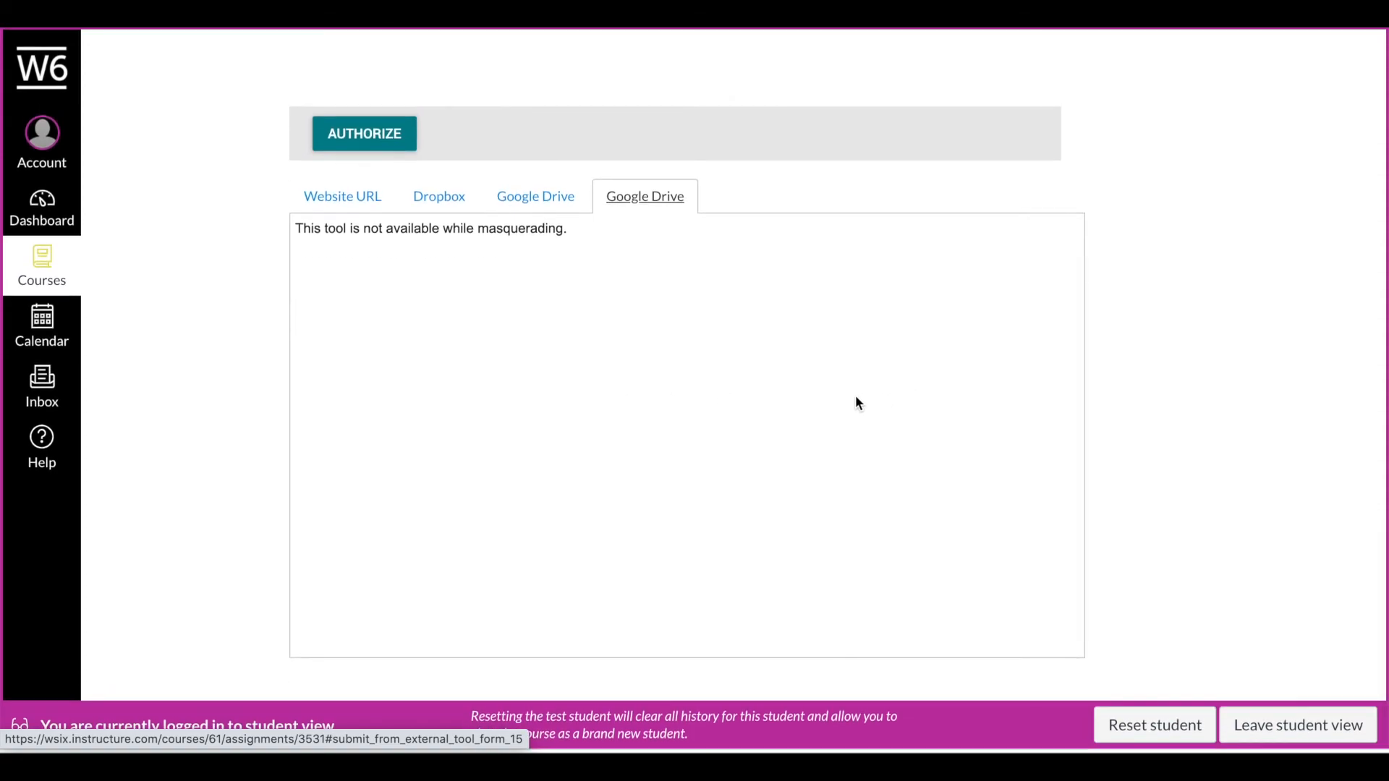
{"action": "left_click", "coordinate": [345, 208]}
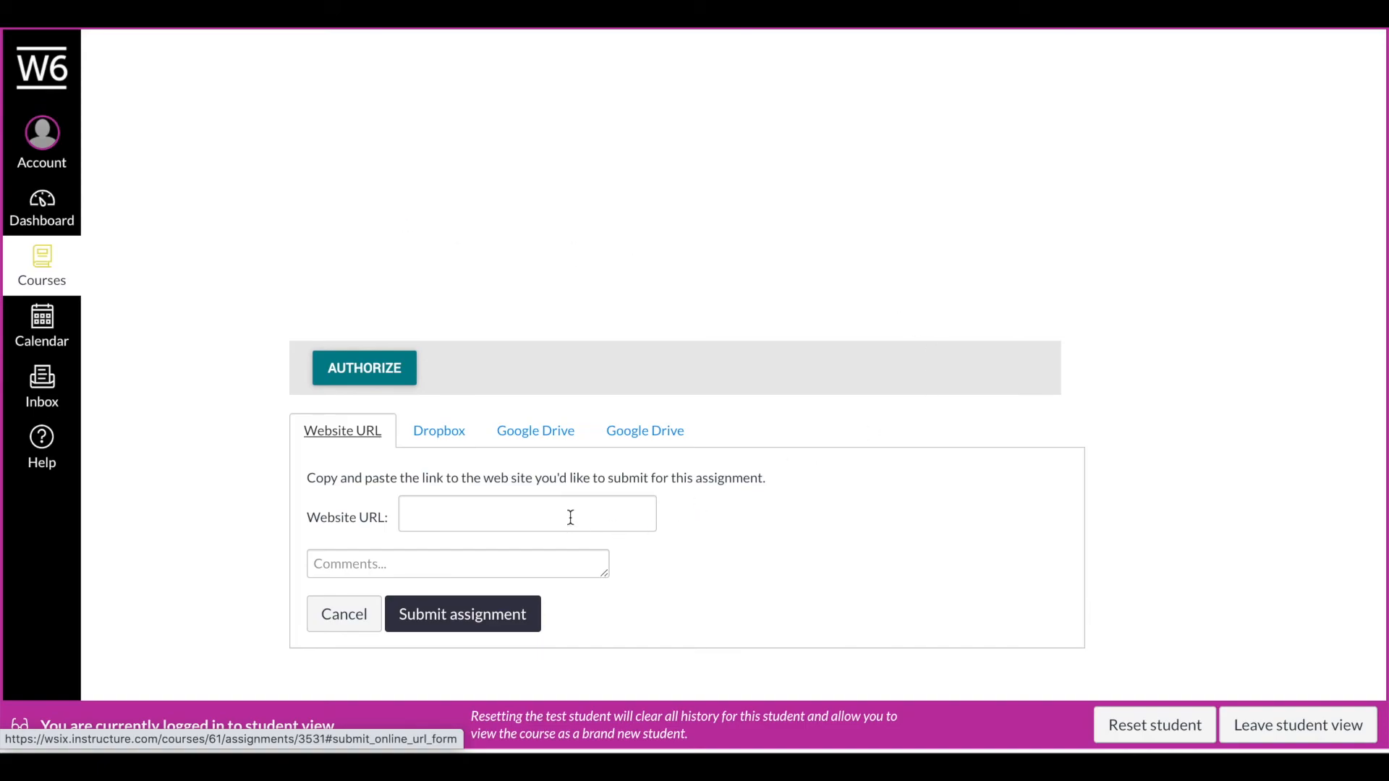
{"action": "left_click", "coordinate": [513, 525]}
{"action": "type", "text": "www.google.com"}
{"action": "left_click", "coordinate": [438, 565]}
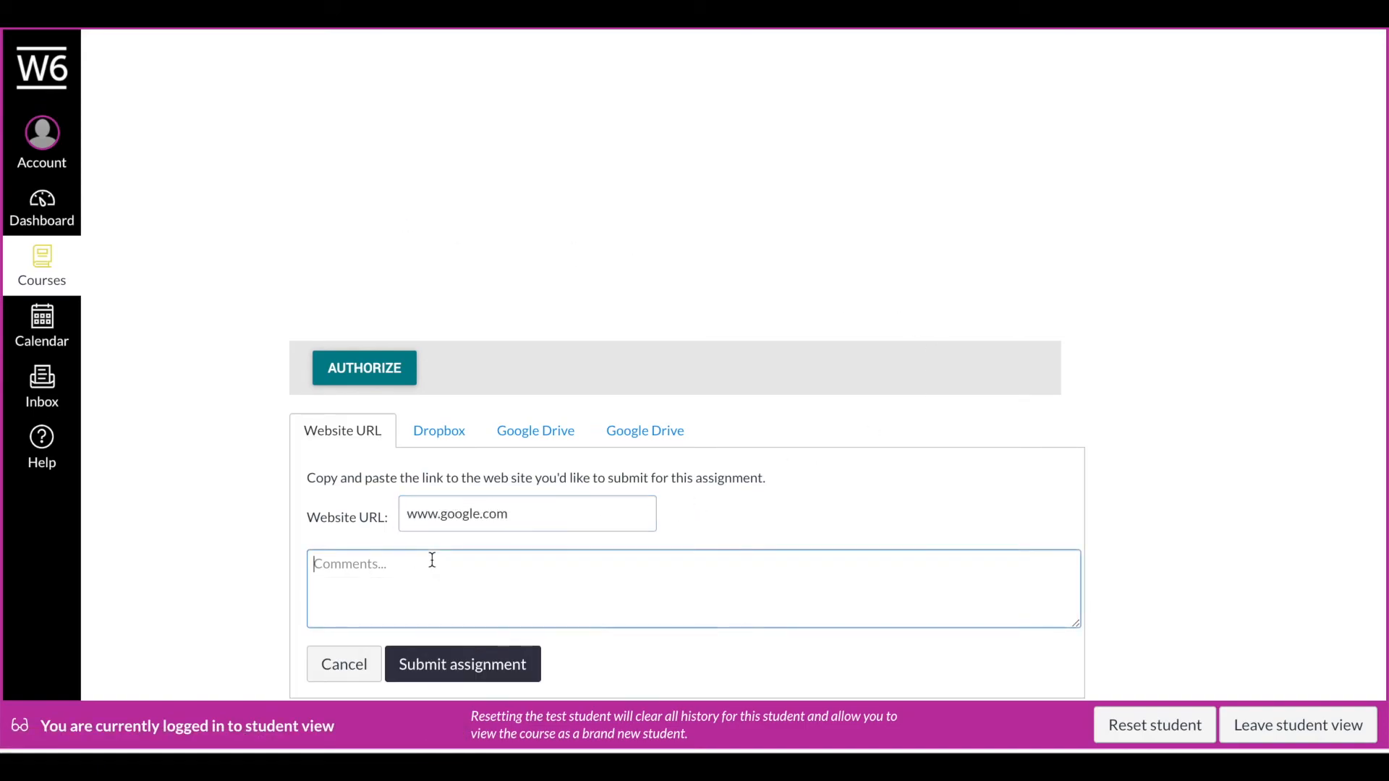
{"action": "type", "text": "This is my final website I built"}
{"action": "left_click", "coordinate": [443, 670]}
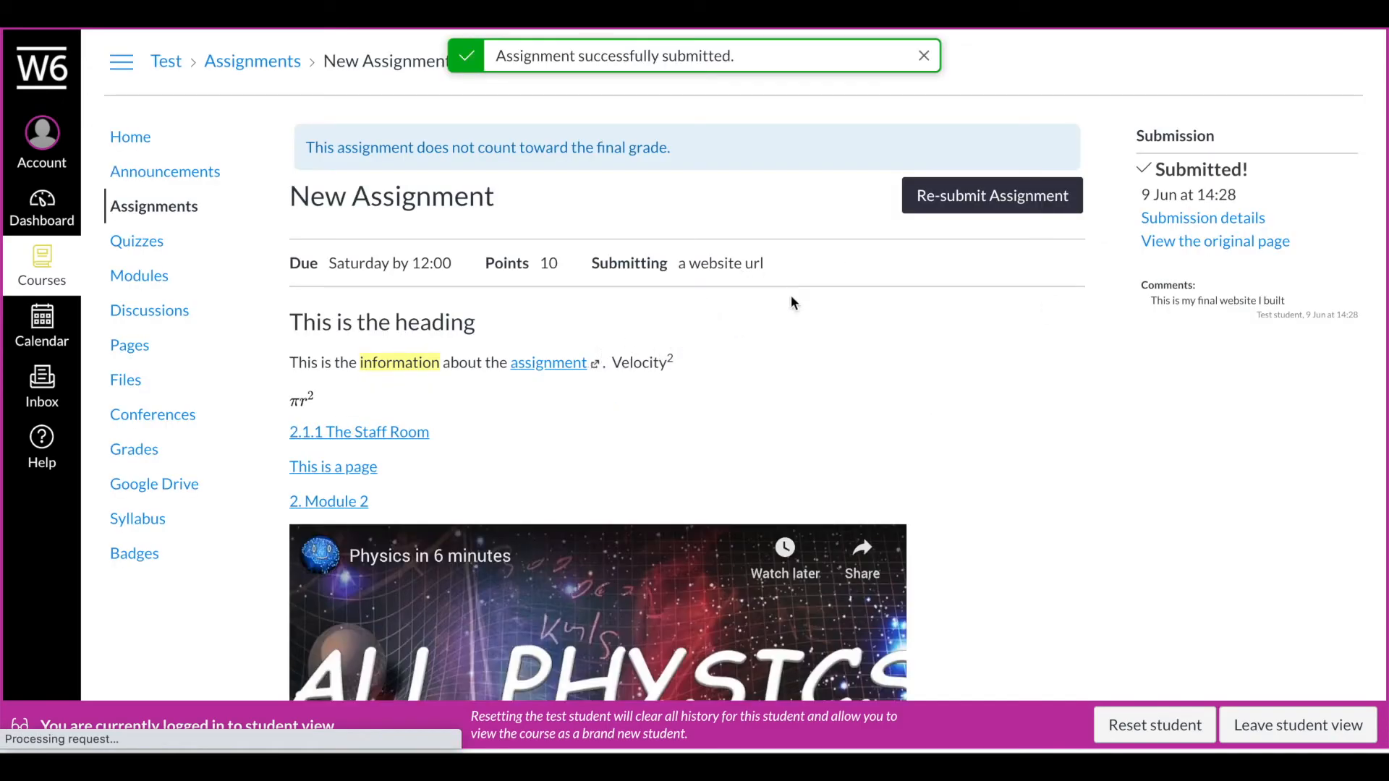
{"action": "left_click", "coordinate": [1243, 196]}
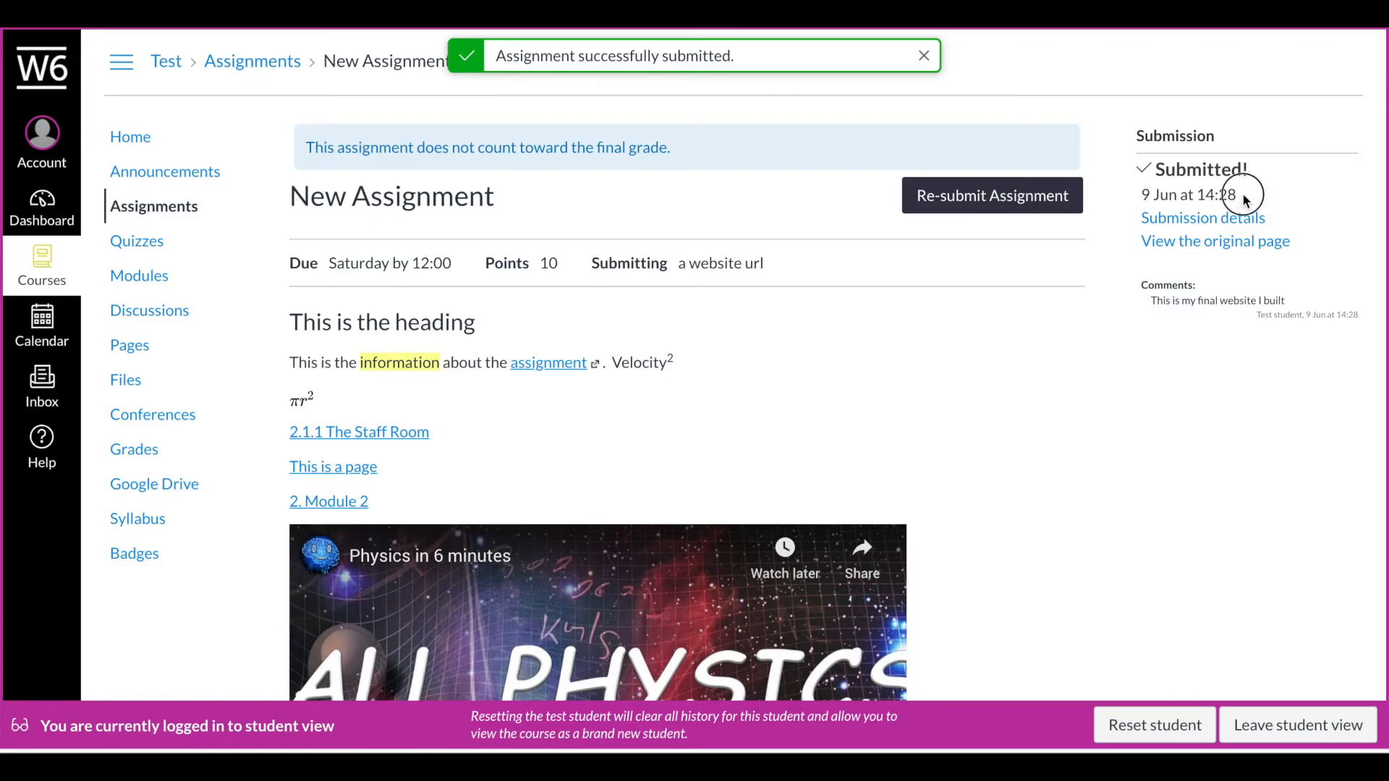
{"action": "left_click_drag", "start_coordinate": [1243, 196], "coordinate": [1139, 195]}
{"action": "left_click", "coordinate": [835, 370]}
{"action": "left_click", "coordinate": [1002, 206]}
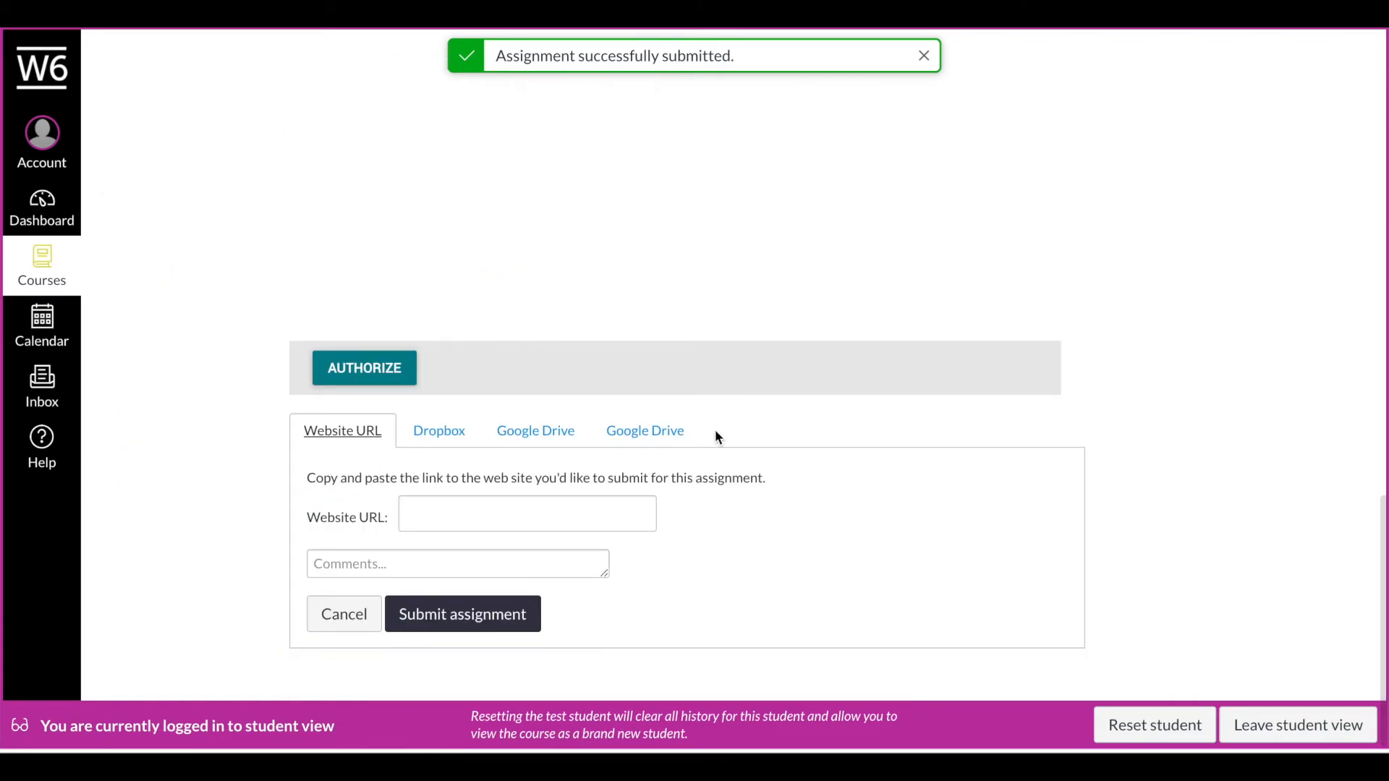
{"action": "left_click", "coordinate": [507, 505]}
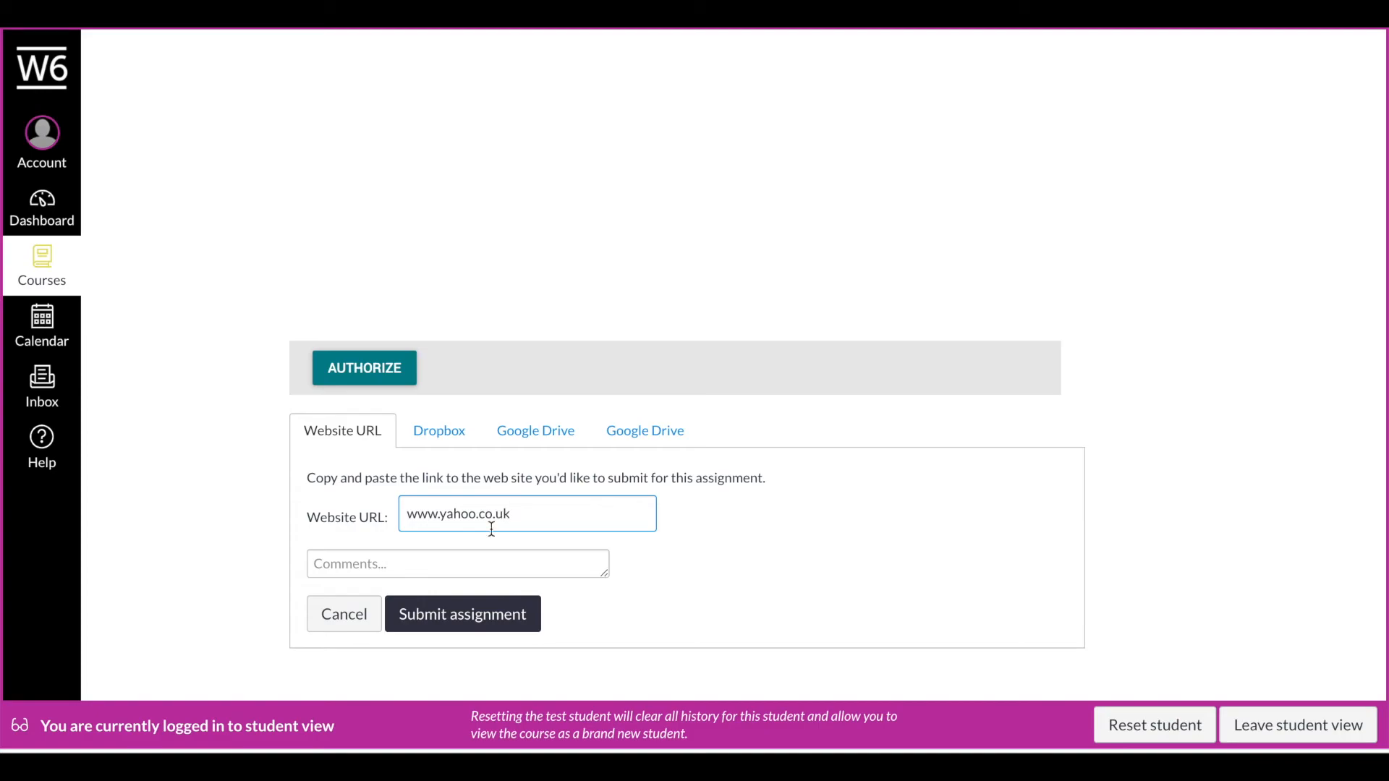
{"action": "left_click", "coordinate": [467, 555]}
{"action": "type", "text": "This"}
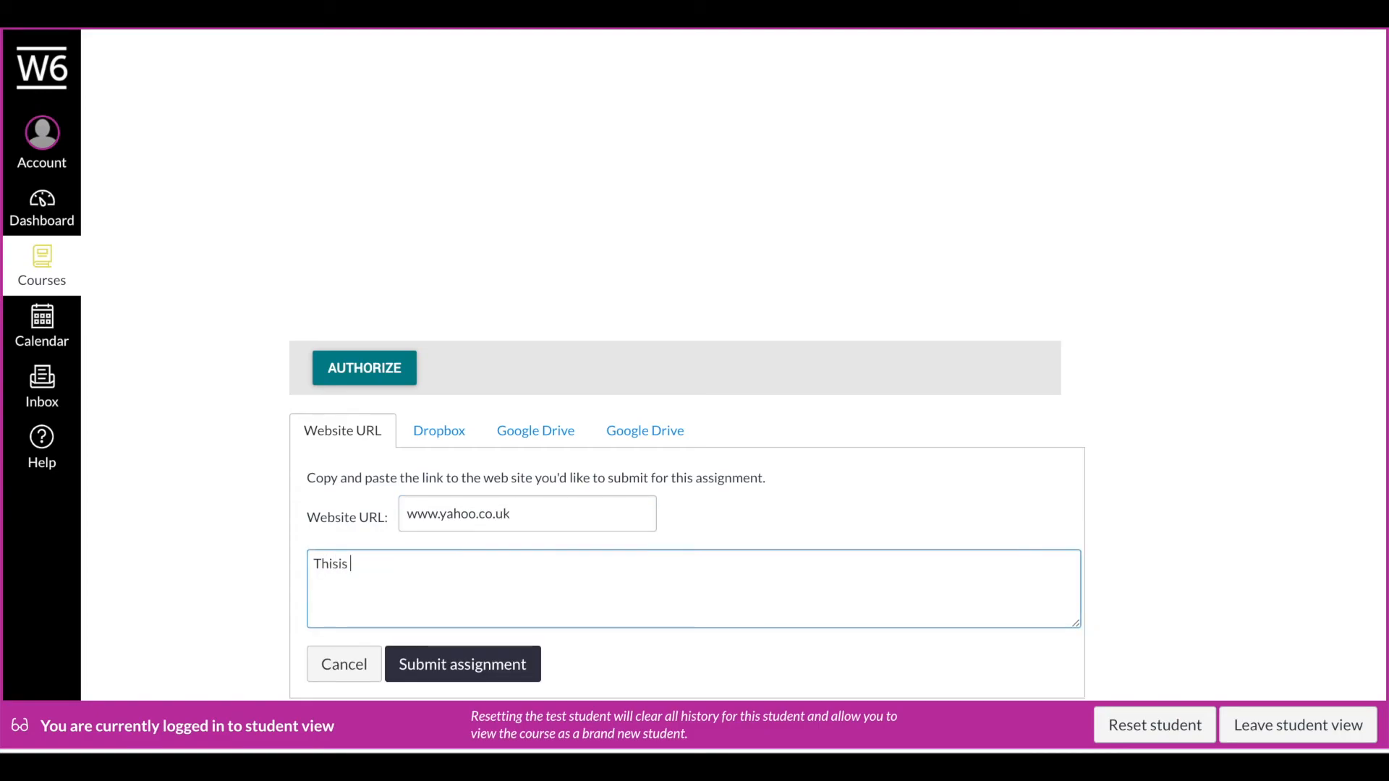
{"action": "type", "text": " is my second draft"}
{"action": "left_click", "coordinate": [483, 667]}
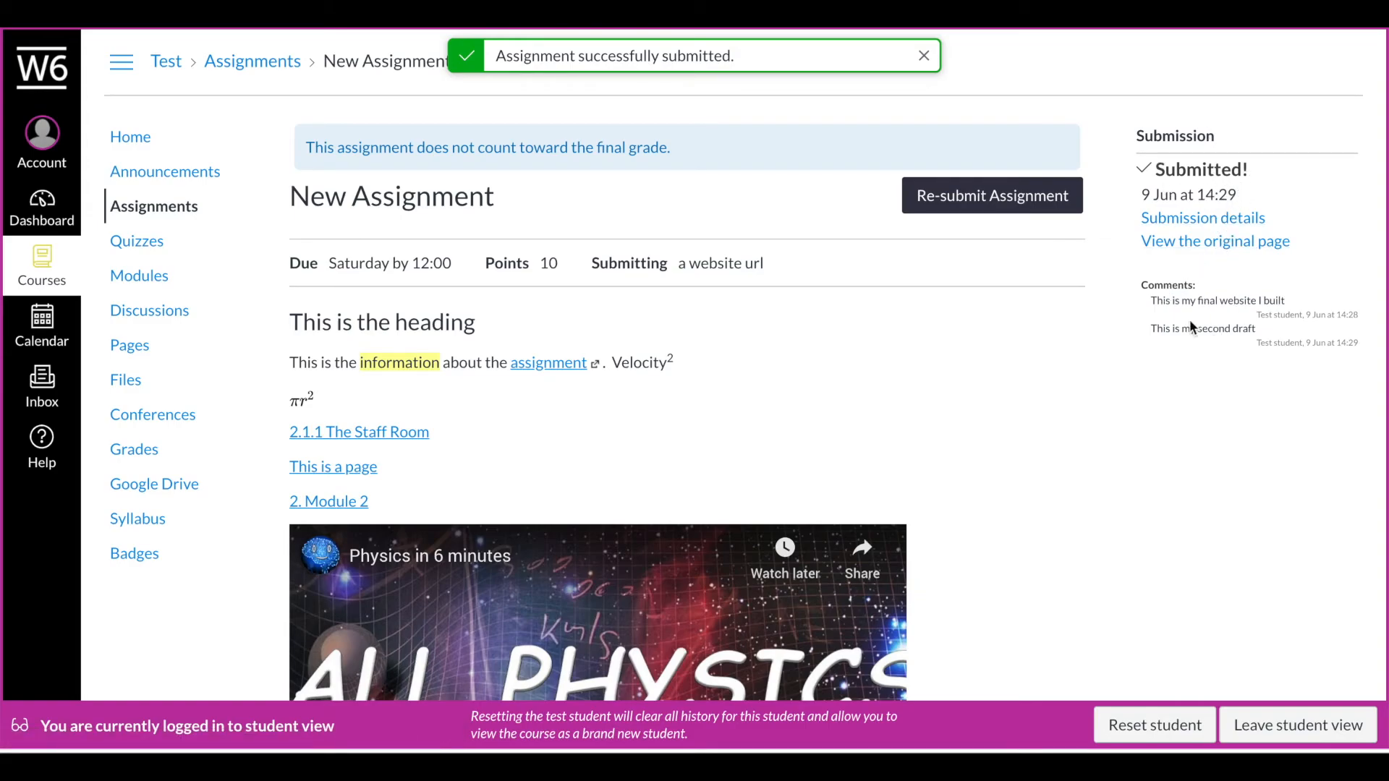
Review the submission details and the original submitted web page, accepting its data consent, and look over the assignment again.
{"action": "left_click", "coordinate": [1223, 226]}
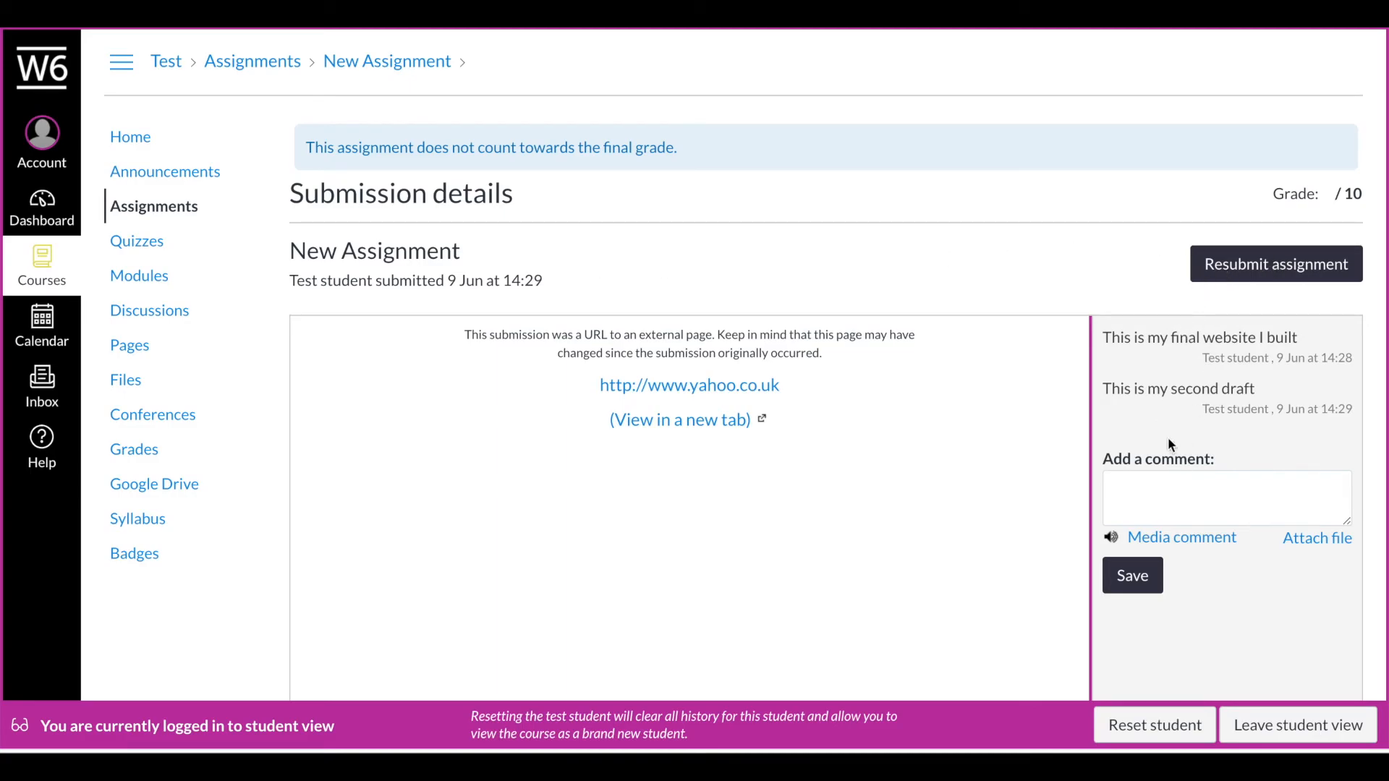
{"action": "scroll", "coordinate": [1108, 346], "scroll_direction": "down", "scroll_amount": 1}
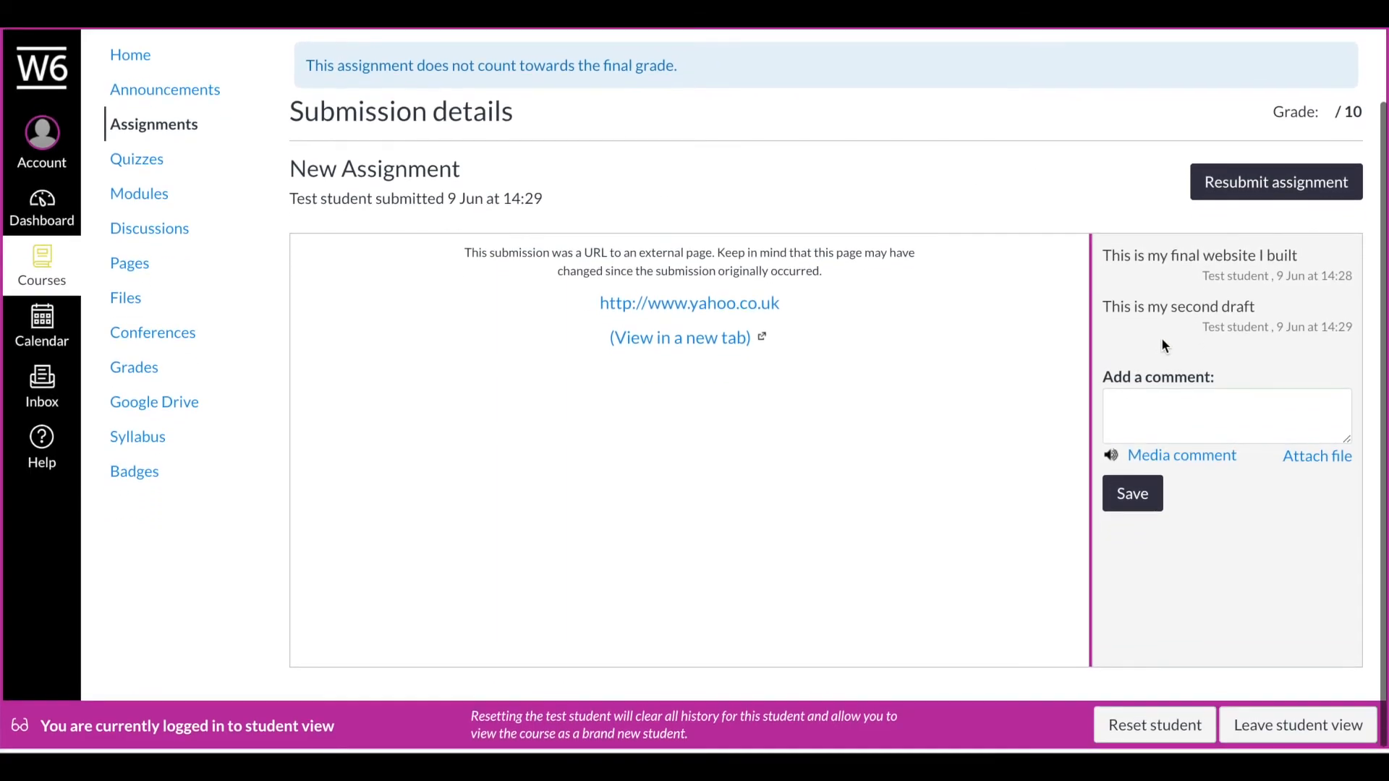
{"action": "scroll", "coordinate": [1162, 339], "scroll_direction": "up", "scroll_amount": 1}
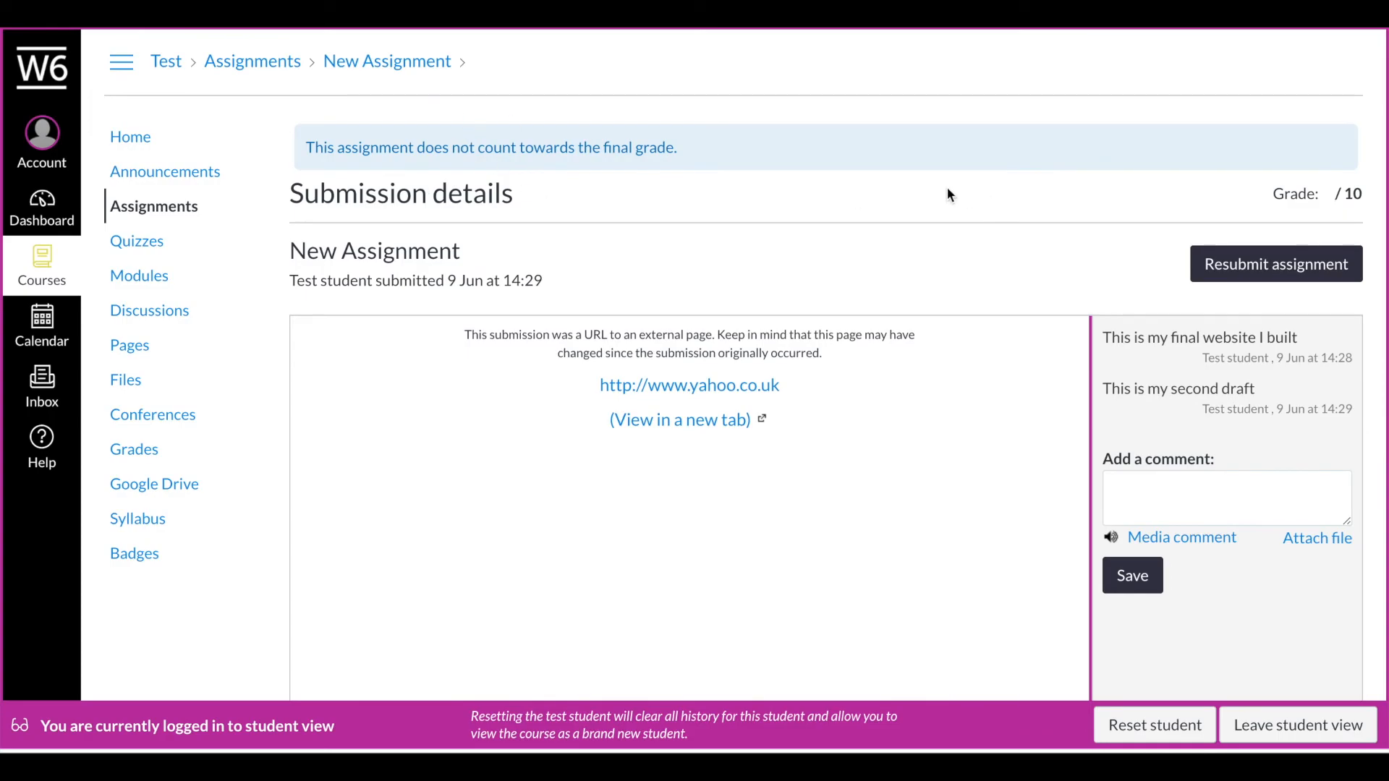
{"action": "key", "text": "alt+Left"}
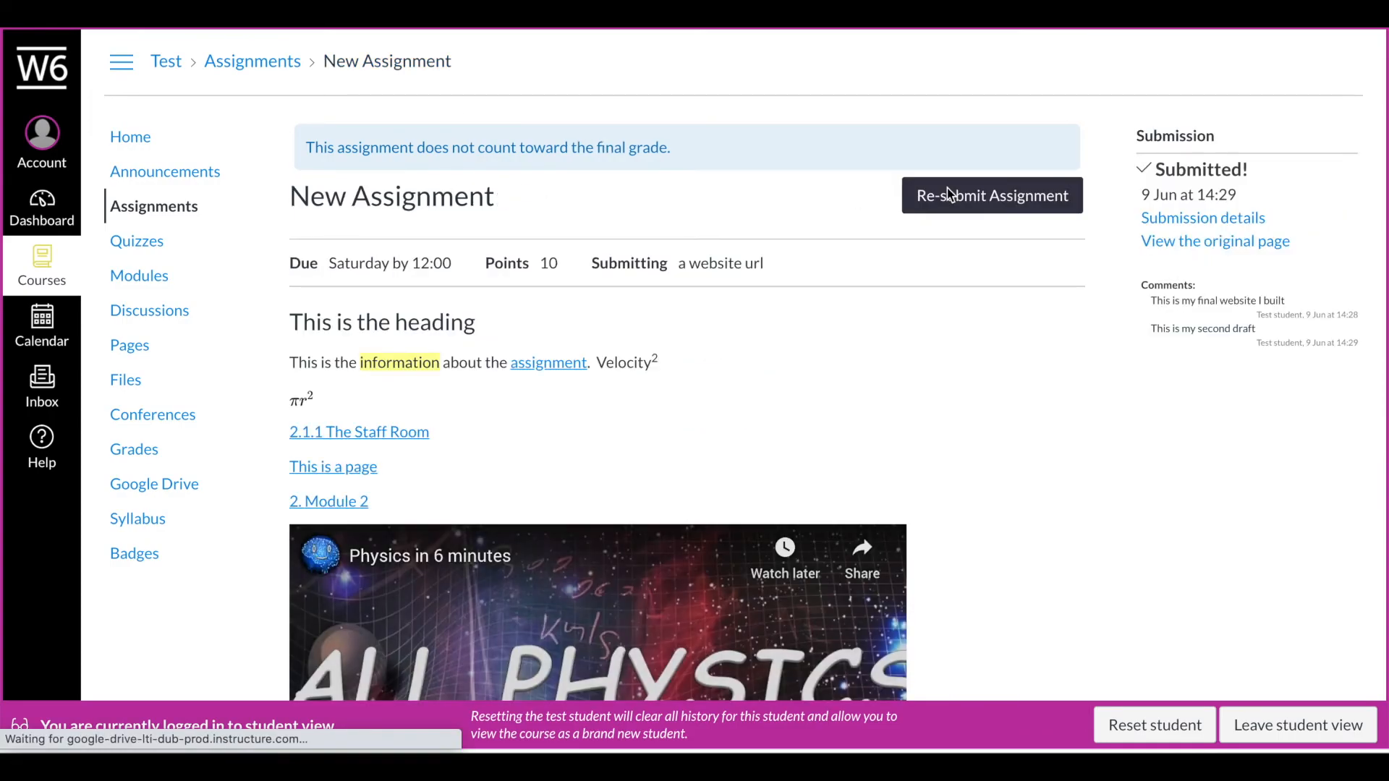
{"action": "left_click", "coordinate": [1226, 244]}
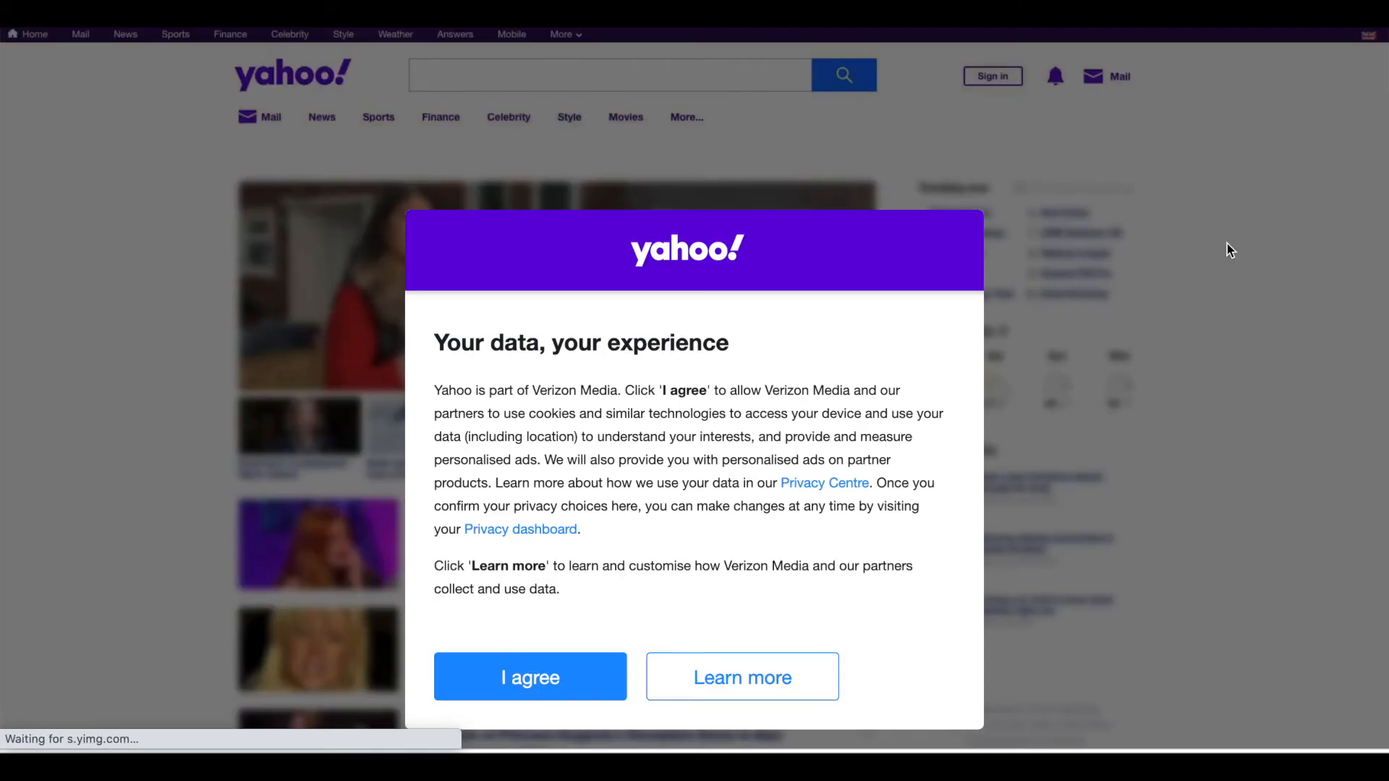
{"action": "left_click", "coordinate": [568, 696]}
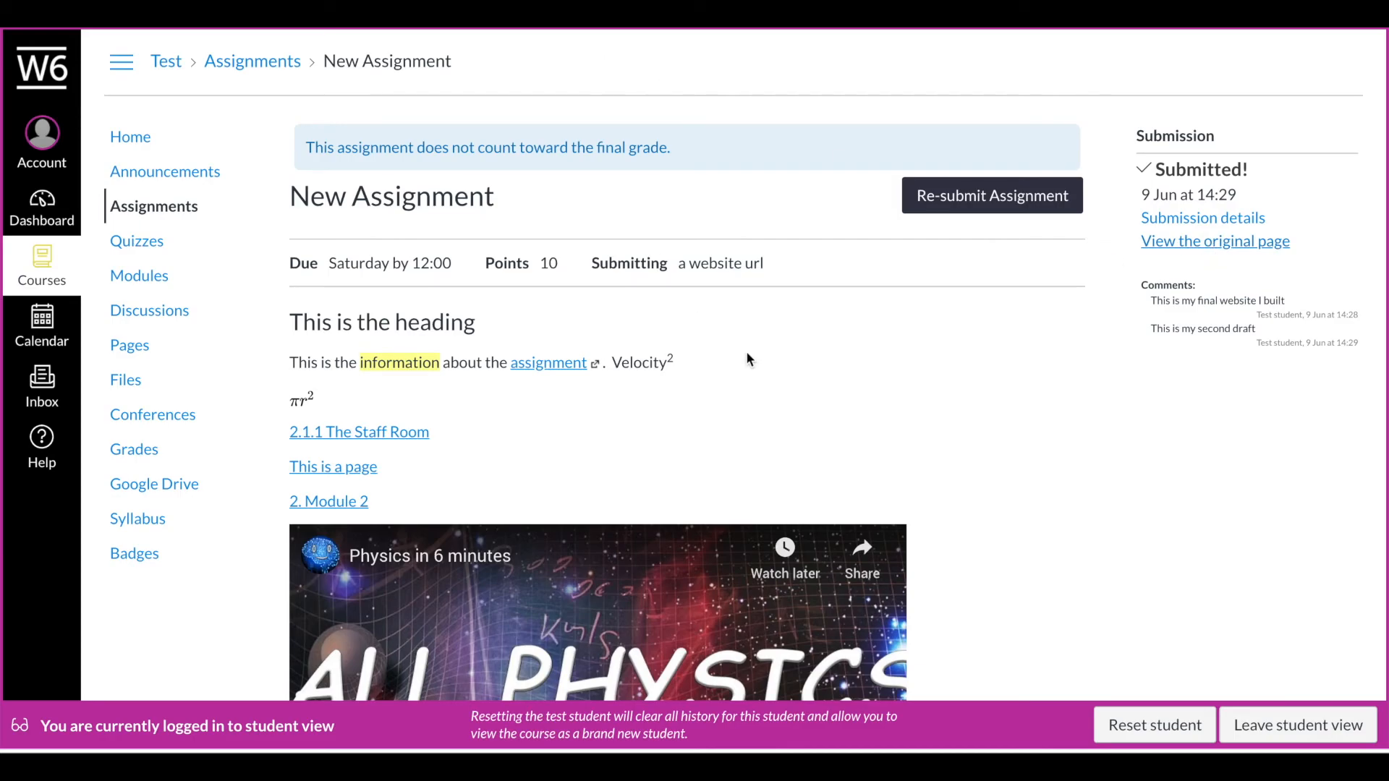
{"action": "scroll", "coordinate": [747, 354], "scroll_direction": "down", "scroll_amount": 3}
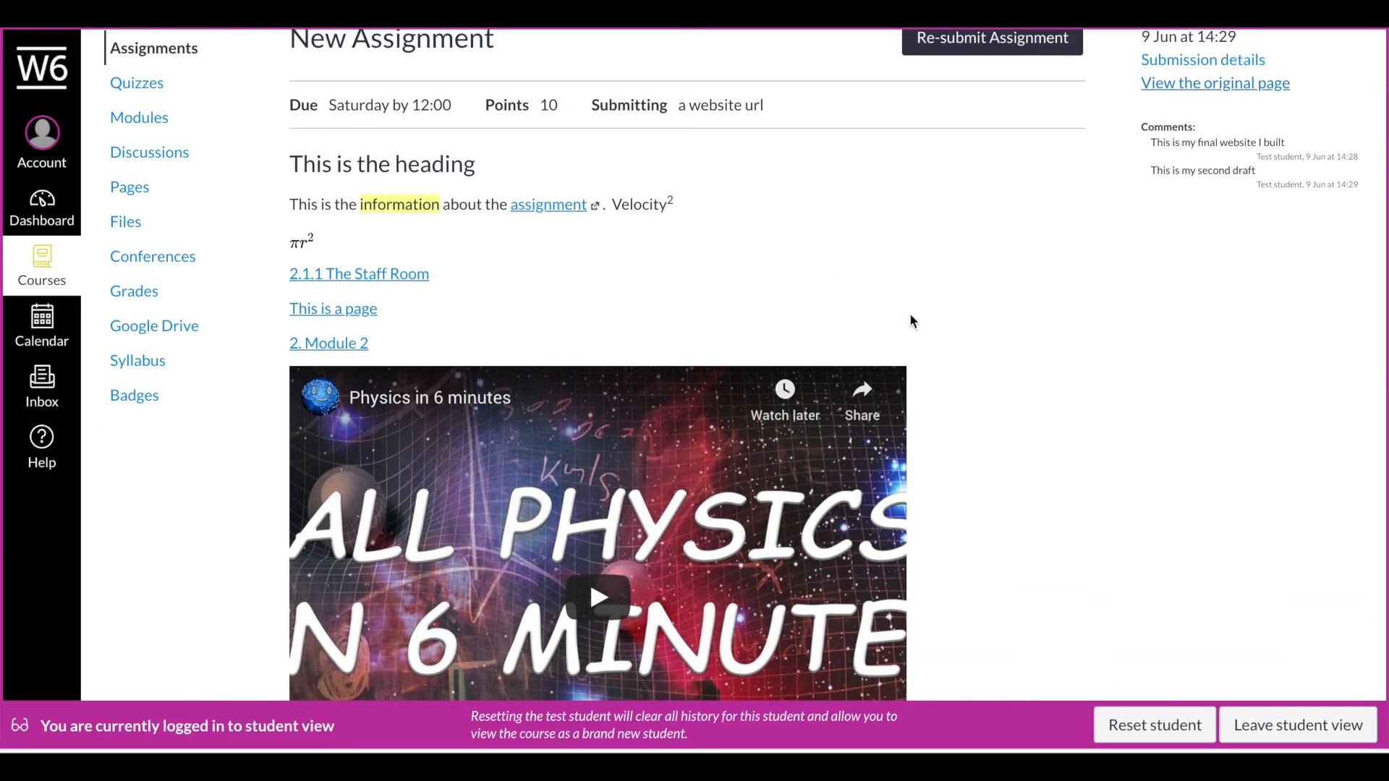
{"action": "scroll", "coordinate": [926, 322], "scroll_direction": "down", "scroll_amount": 5}
{"action": "scroll", "coordinate": [1084, 316], "scroll_direction": "up", "scroll_amount": 3}
{"action": "scroll", "coordinate": [1031, 312], "scroll_direction": "up", "scroll_amount": 5}
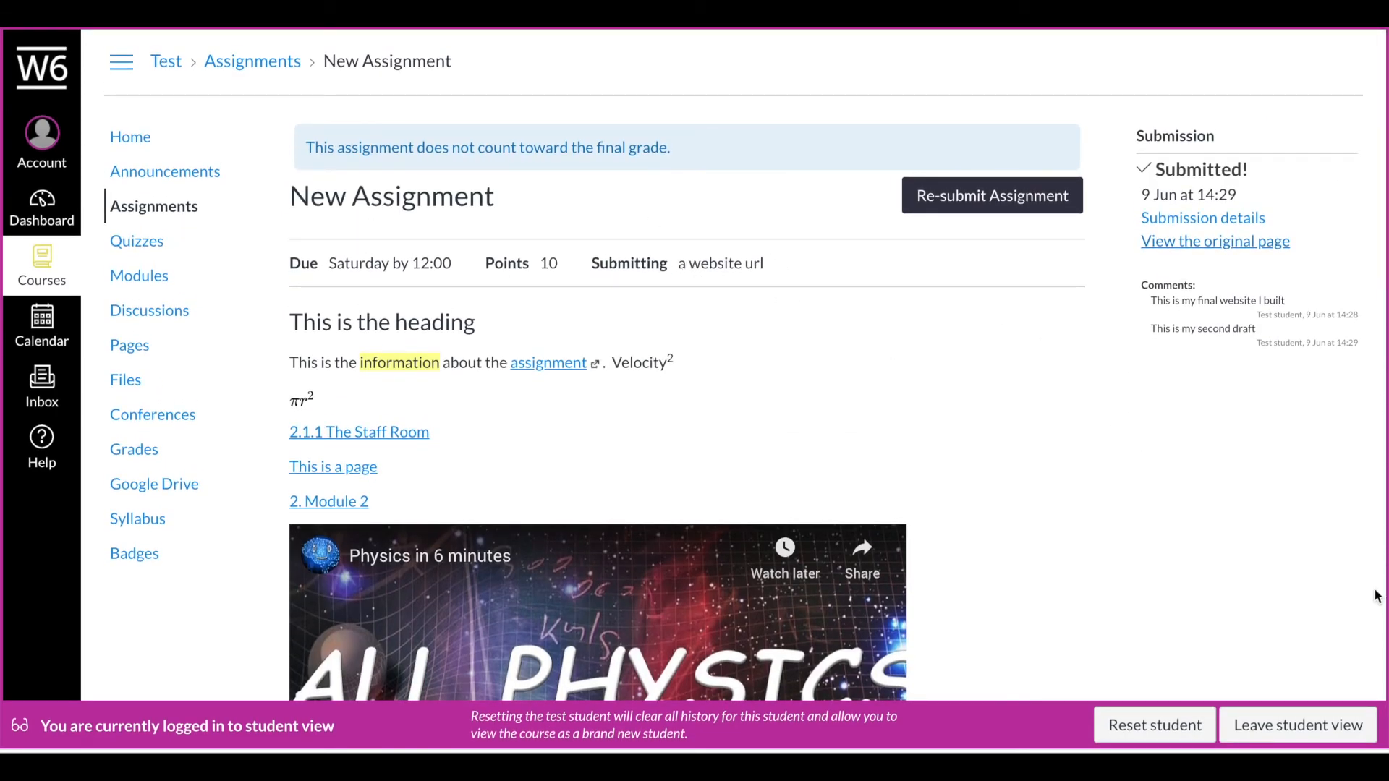
Leave the student view and open New Assignment for editing.
{"action": "left_click", "coordinate": [1335, 738]}
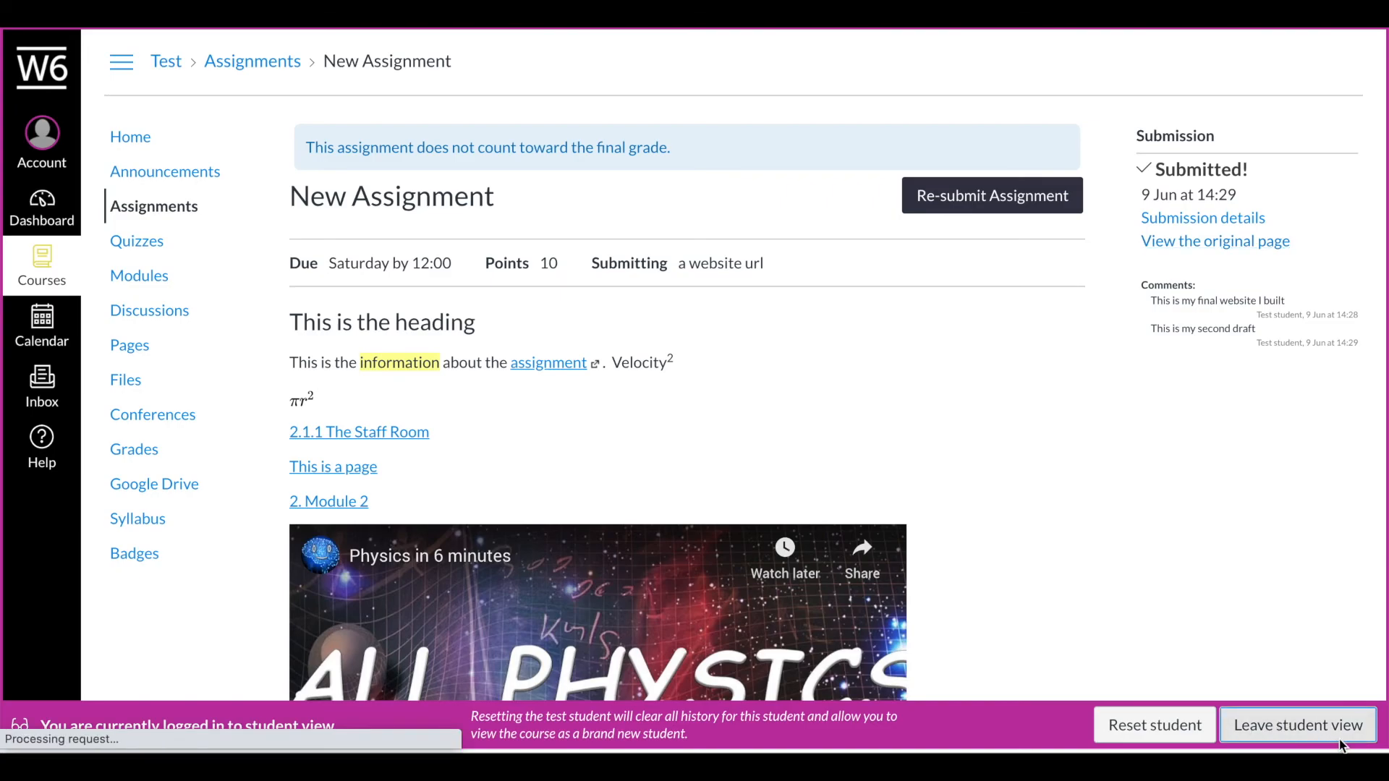
{"action": "left_click", "coordinate": [848, 202]}
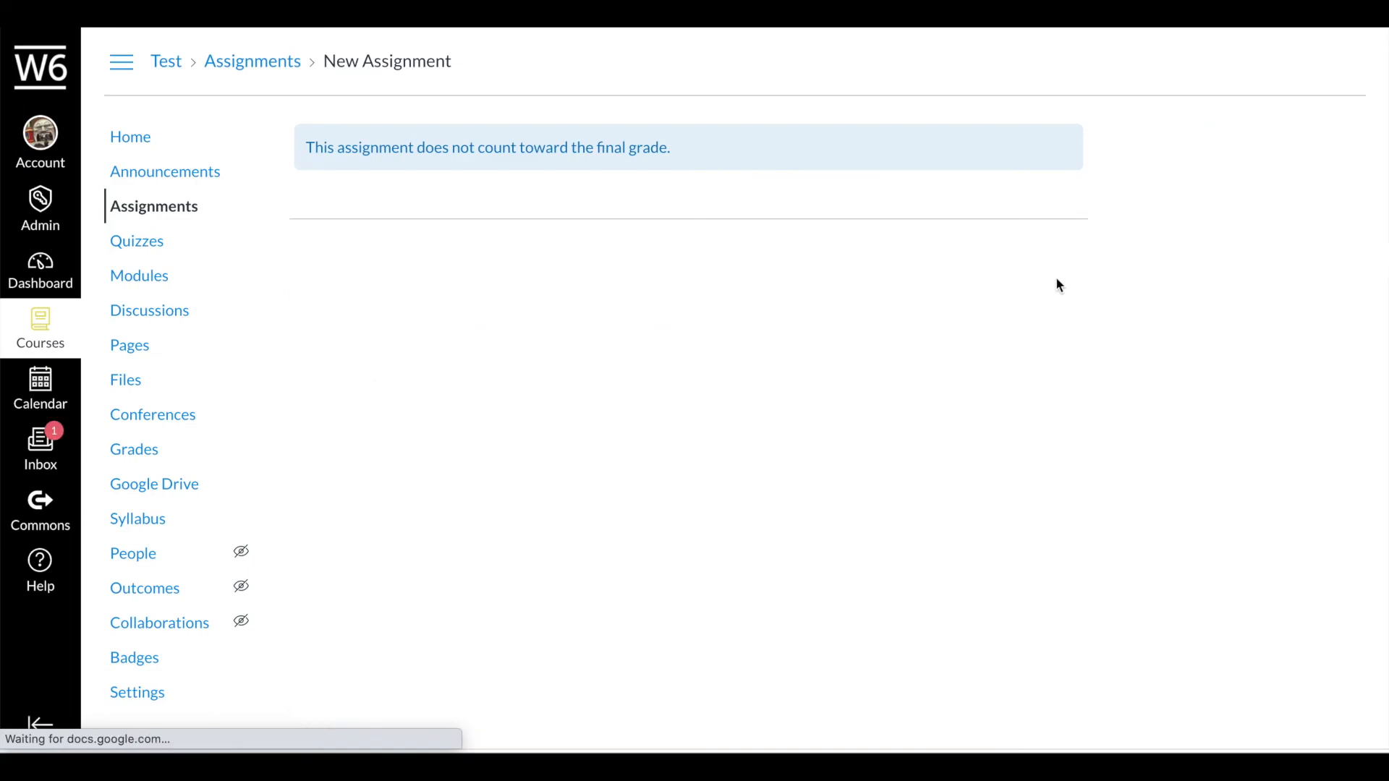
{"action": "scroll", "coordinate": [925, 412], "scroll_direction": "down", "scroll_amount": 6}
{"action": "scroll", "coordinate": [494, 107], "scroll_direction": "up", "scroll_amount": 5}
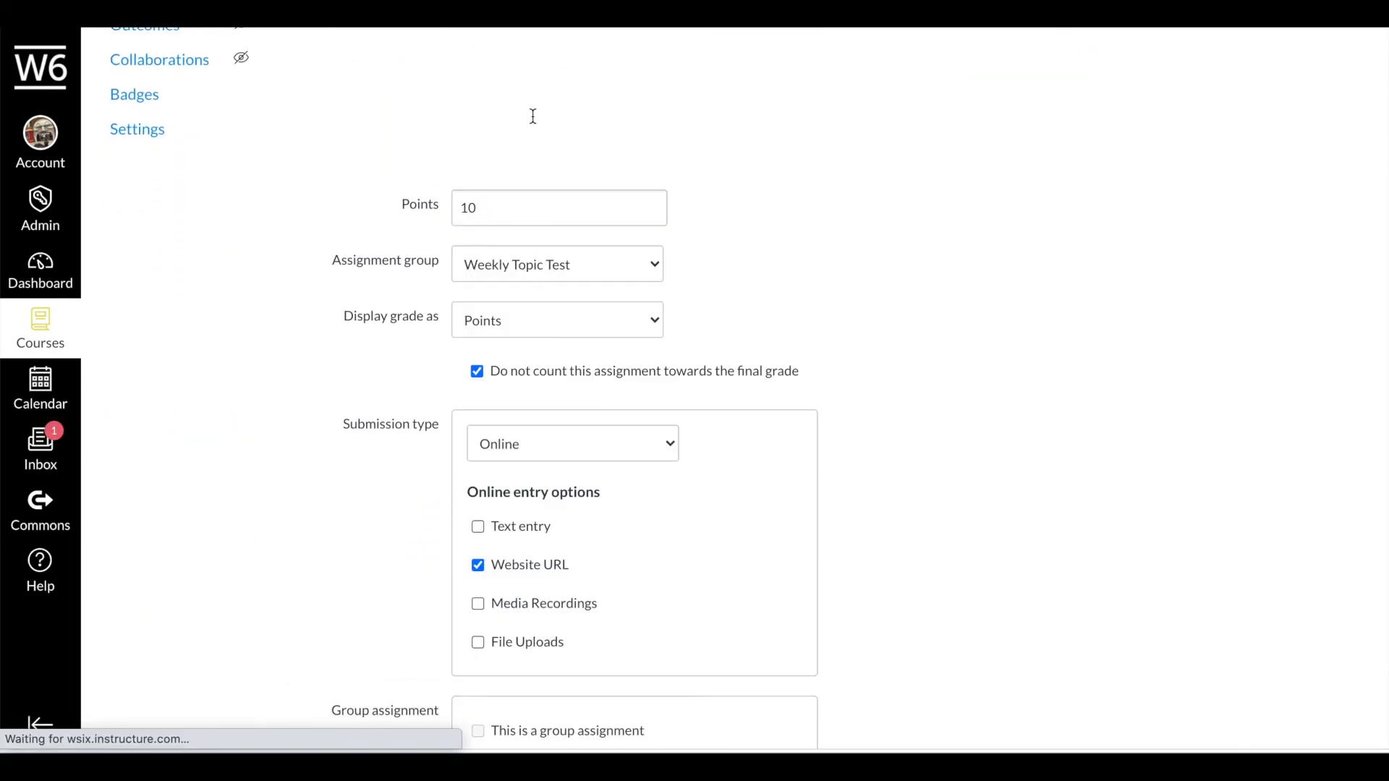
Also allow text entry, media recordings and file uploads restricted to ppt as online submissions, and save the assignment.
{"action": "left_click", "coordinate": [479, 494]}
{"action": "left_click", "coordinate": [483, 572]}
{"action": "scroll", "coordinate": [924, 565], "scroll_direction": "down", "scroll_amount": 2}
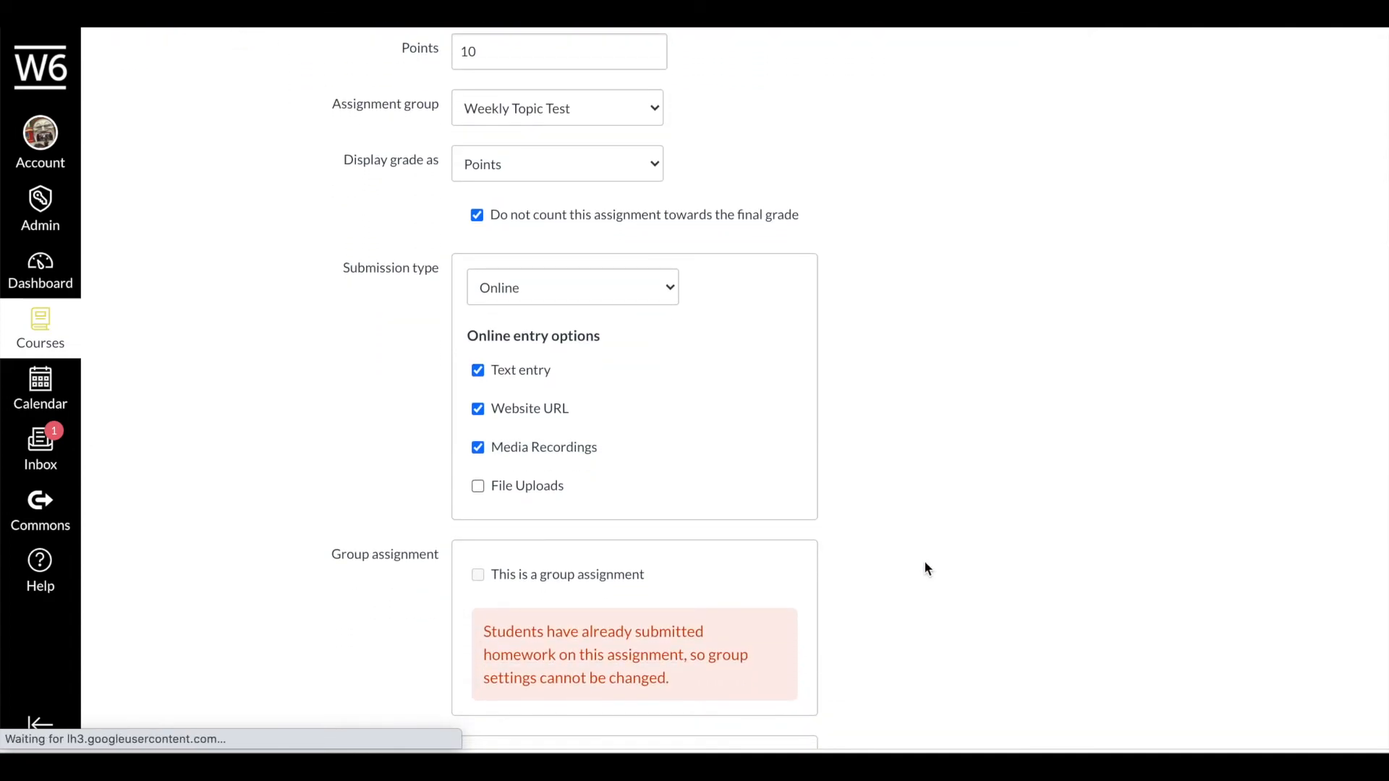
{"action": "left_click", "coordinate": [478, 486]}
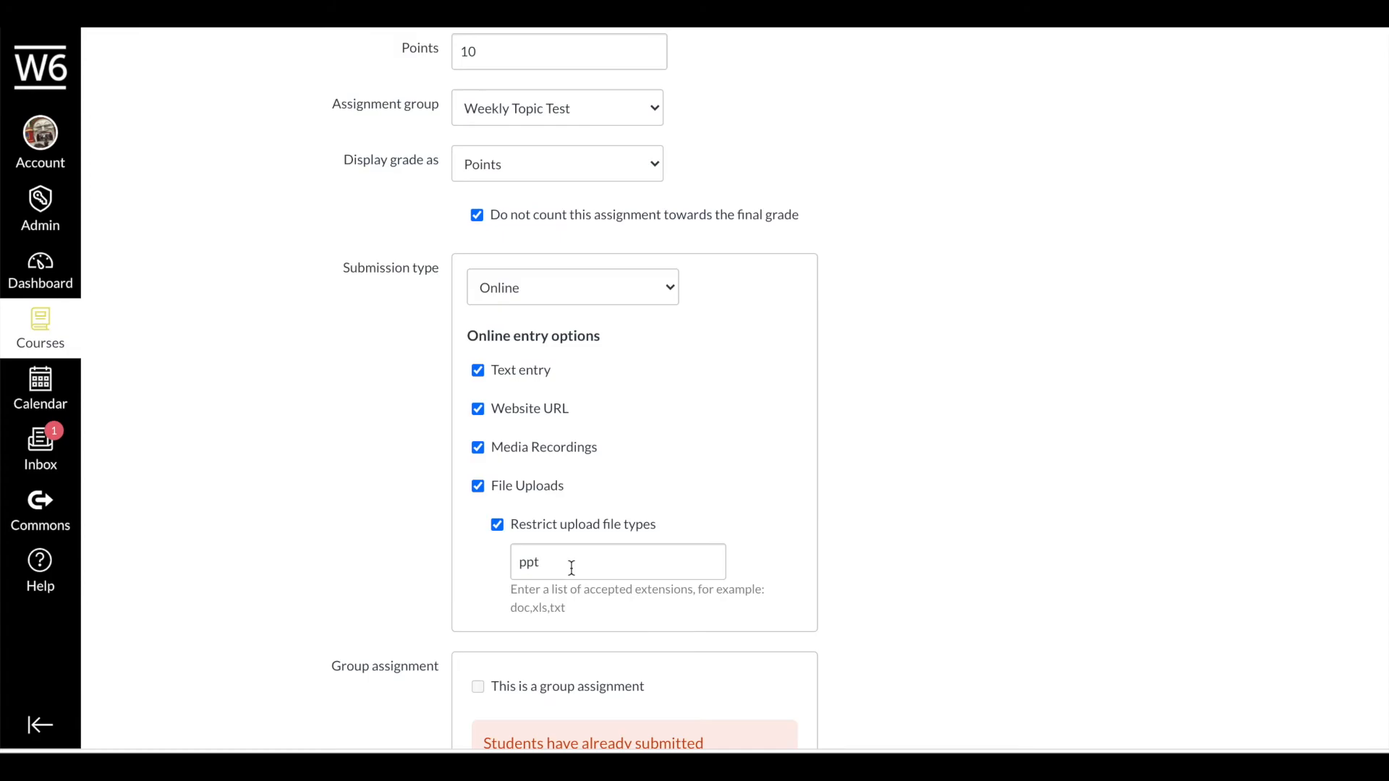
{"action": "scroll", "coordinate": [571, 568], "scroll_direction": "down", "scroll_amount": 1}
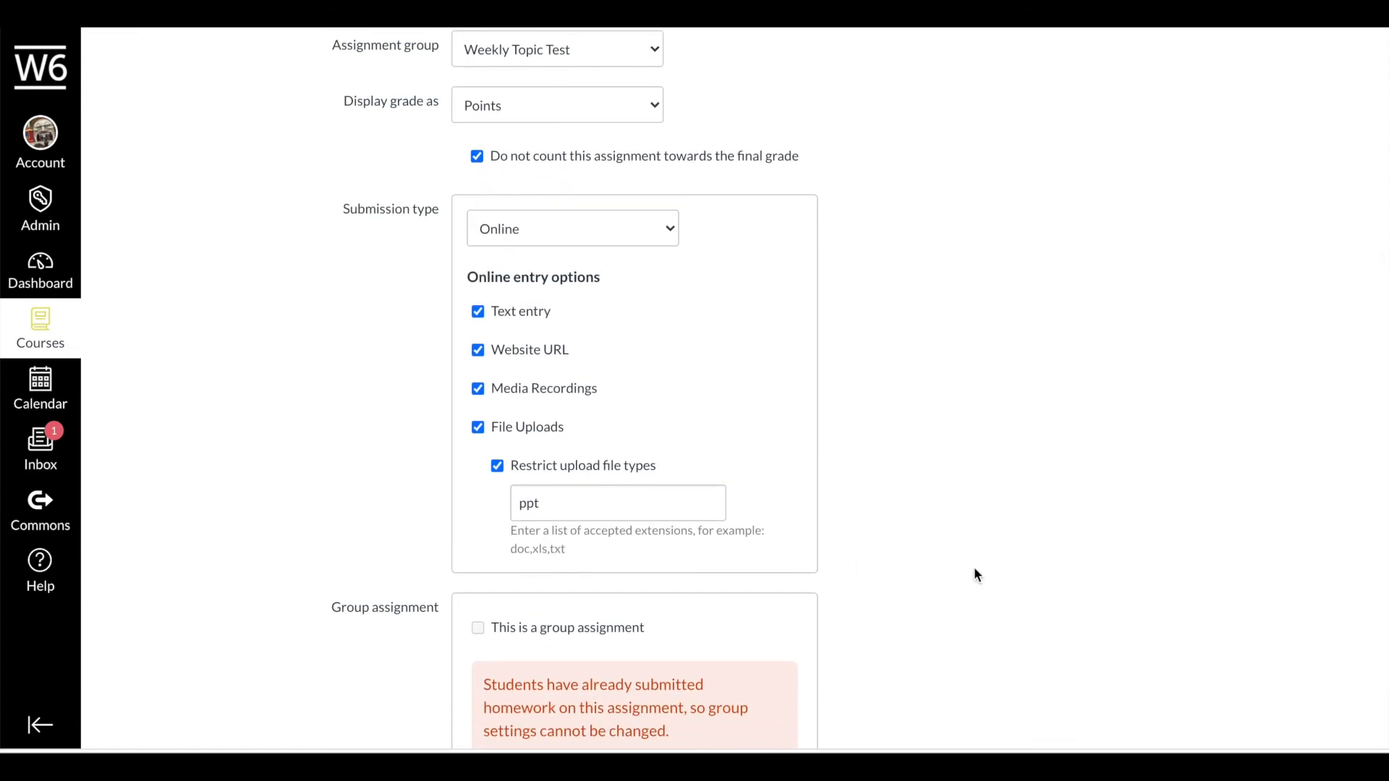
{"action": "scroll", "coordinate": [941, 561], "scroll_direction": "down", "scroll_amount": 13}
{"action": "left_click", "coordinate": [1036, 678]}
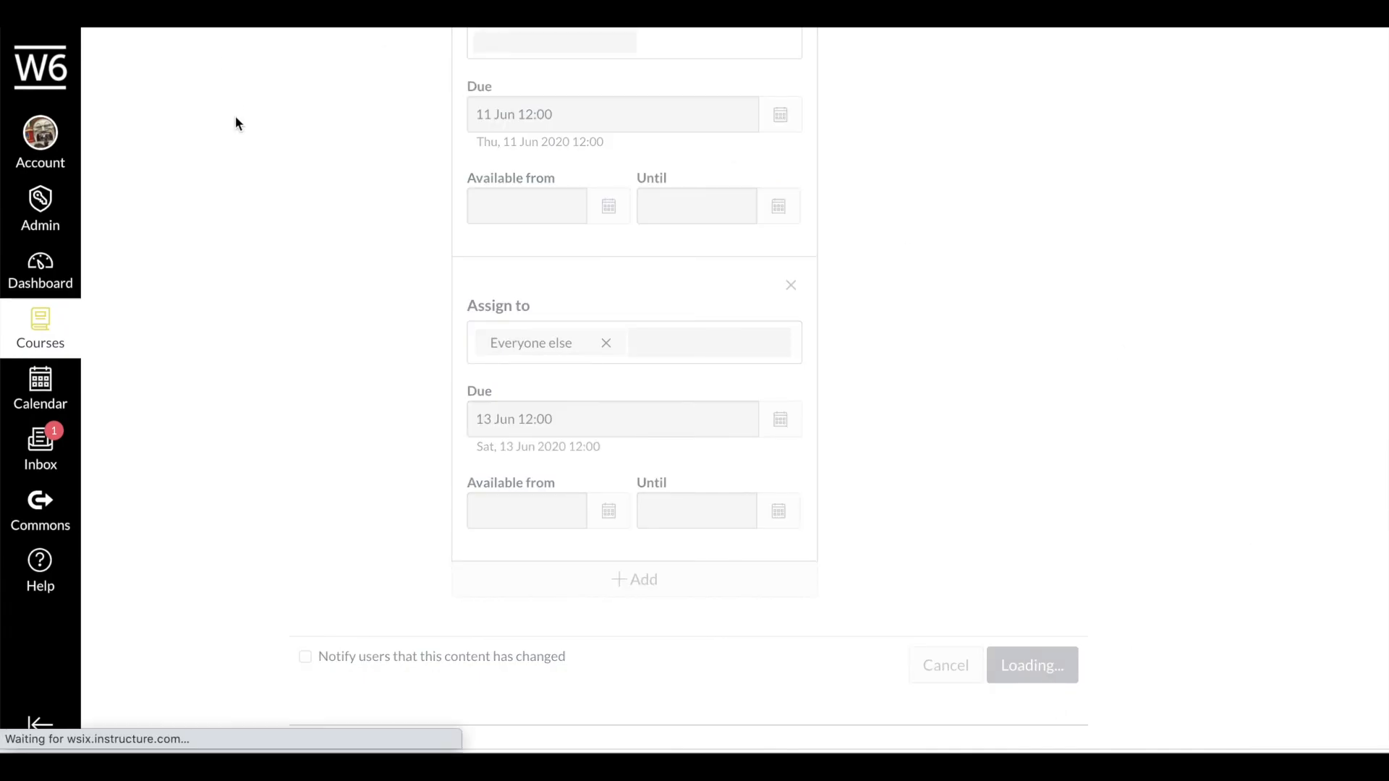
Open New Assignment's submission form from the to-do list on the course home page.
{"action": "left_click", "coordinate": [141, 145]}
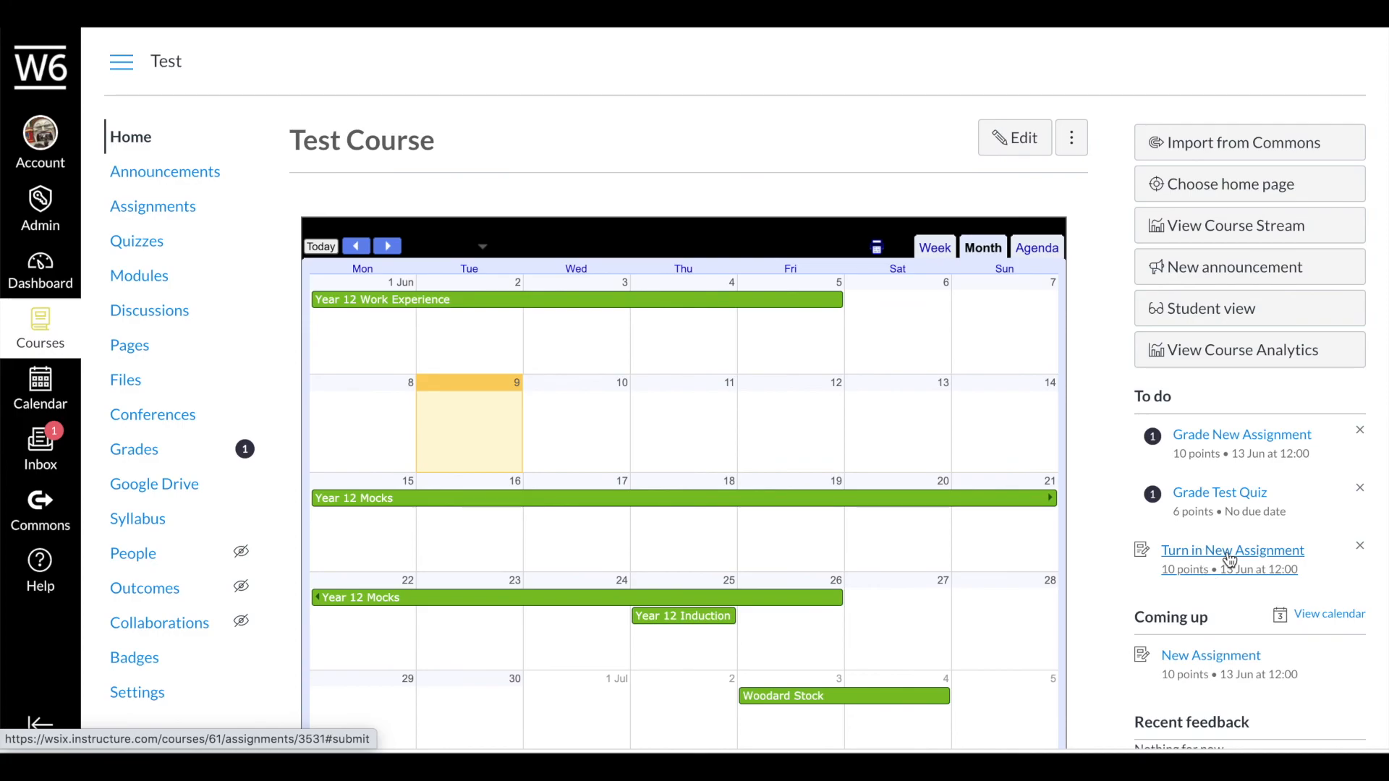
{"action": "left_click", "coordinate": [1229, 555]}
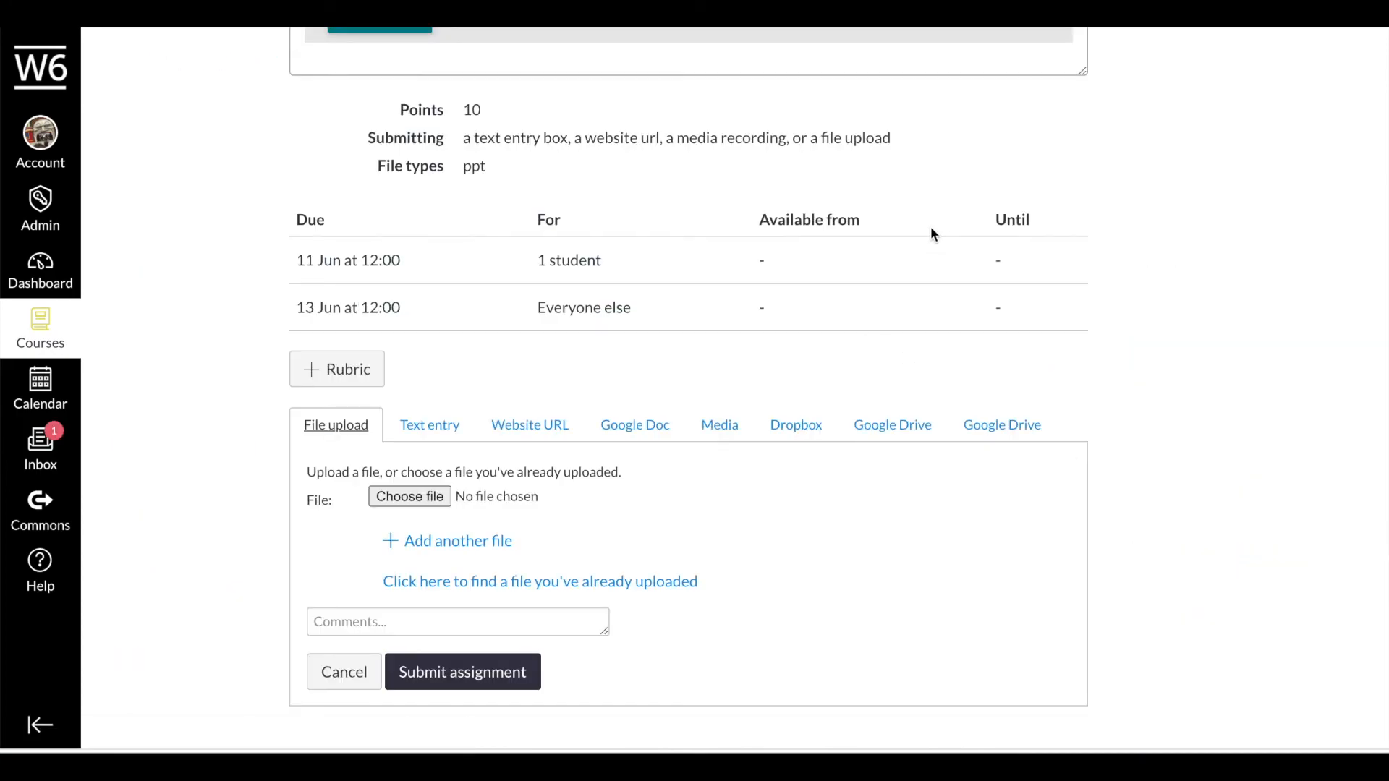
Abandon the open submission form for the course home page and enter the student view.
{"action": "scroll", "coordinate": [181, 215], "scroll_direction": "up", "scroll_amount": 10}
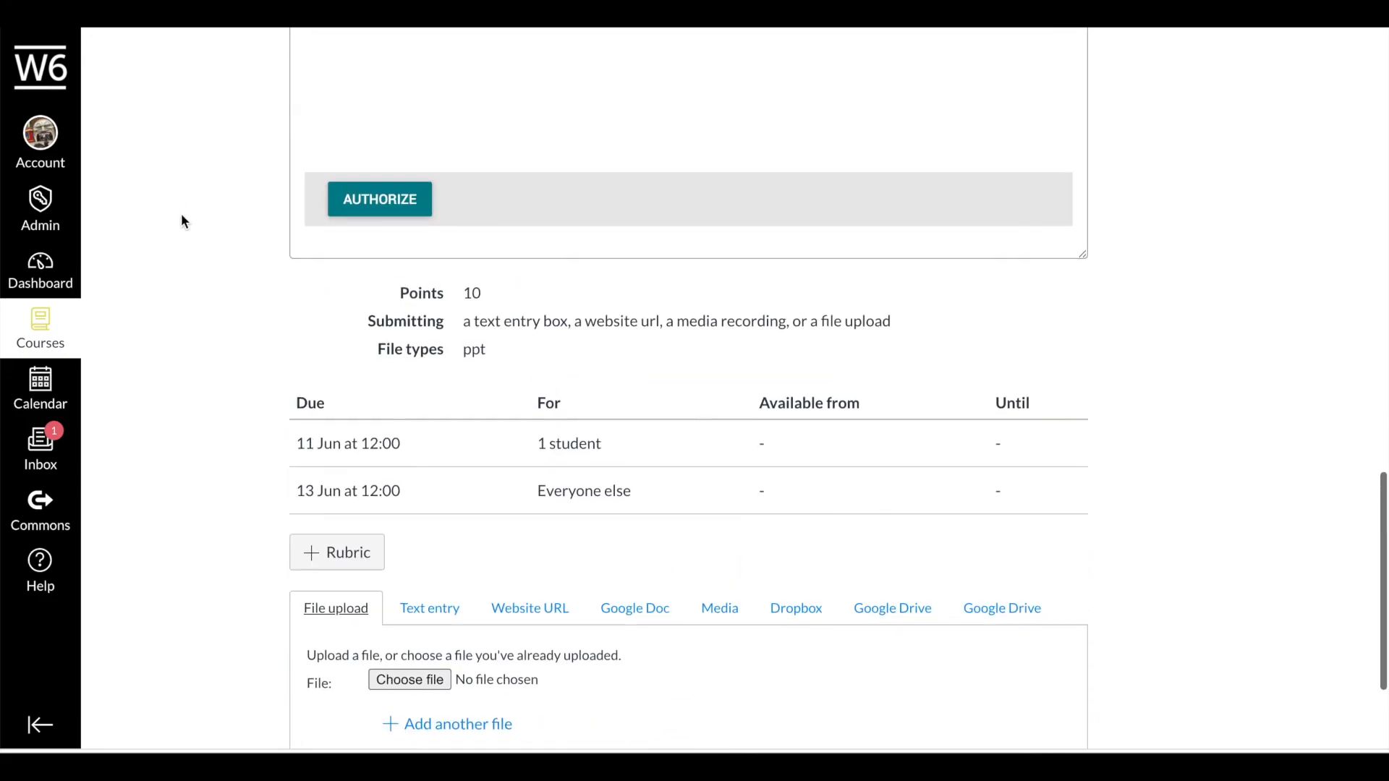
{"action": "scroll", "coordinate": [181, 214], "scroll_direction": "up", "scroll_amount": 10}
{"action": "left_click", "coordinate": [134, 136]}
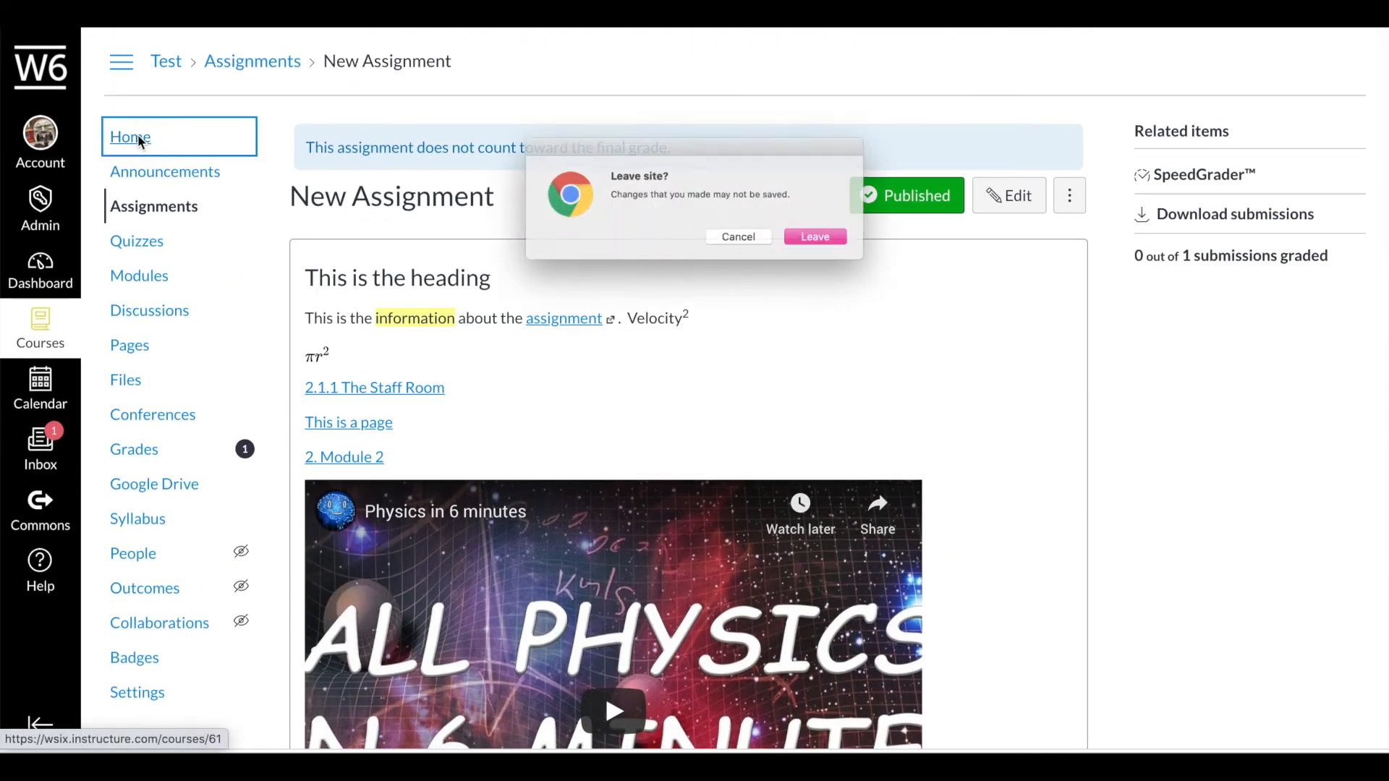
{"action": "left_click", "coordinate": [858, 244]}
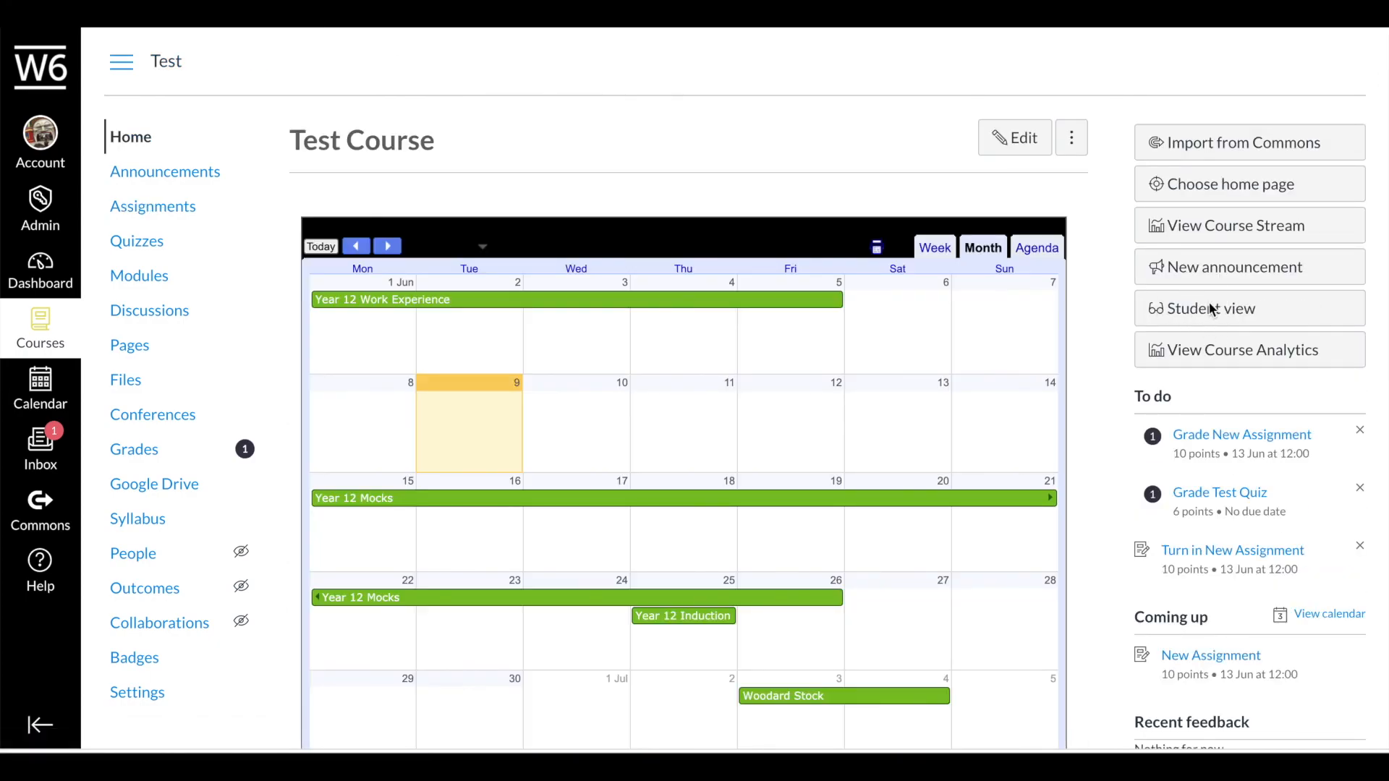
{"action": "left_click", "coordinate": [1212, 308]}
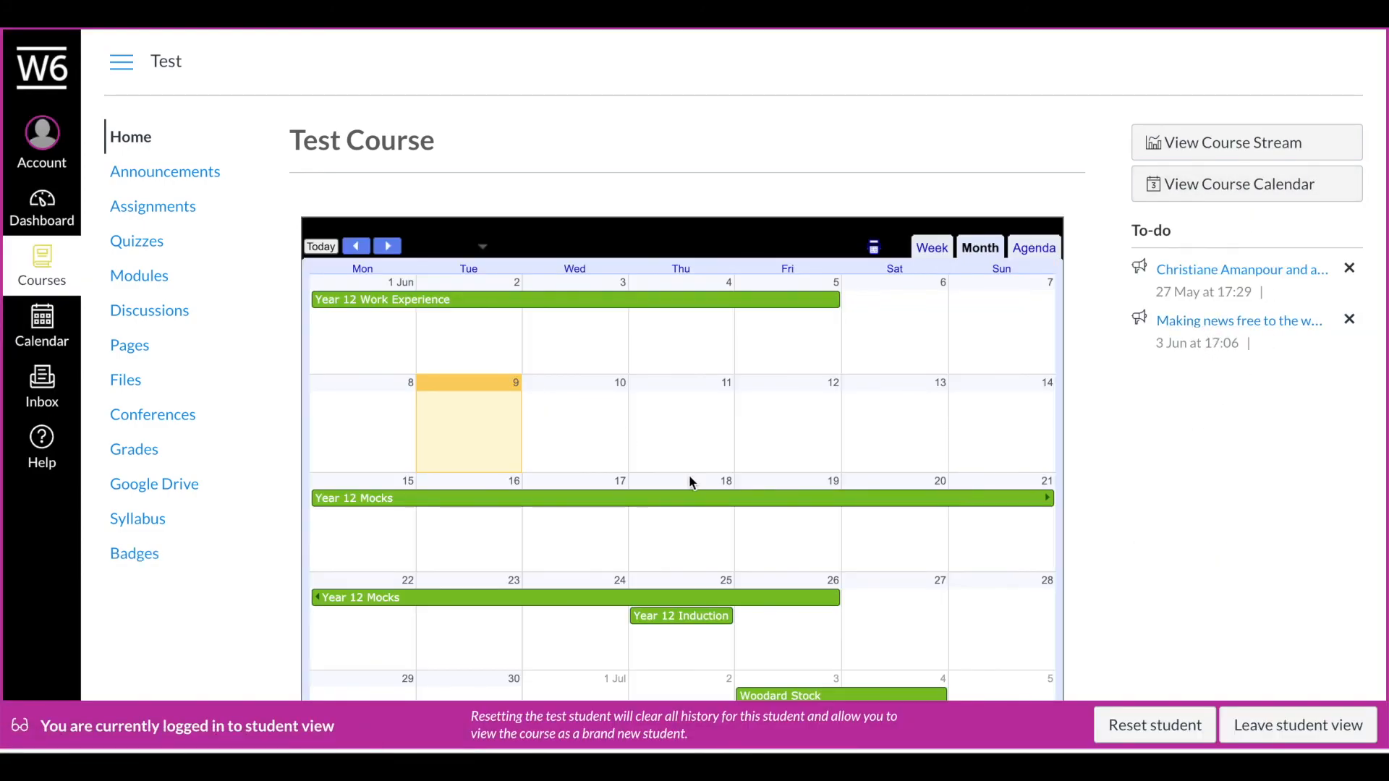
Open the upcoming New Assignment due 13 Jun from the course's assignment list as the test student.
{"action": "left_click", "coordinate": [154, 210]}
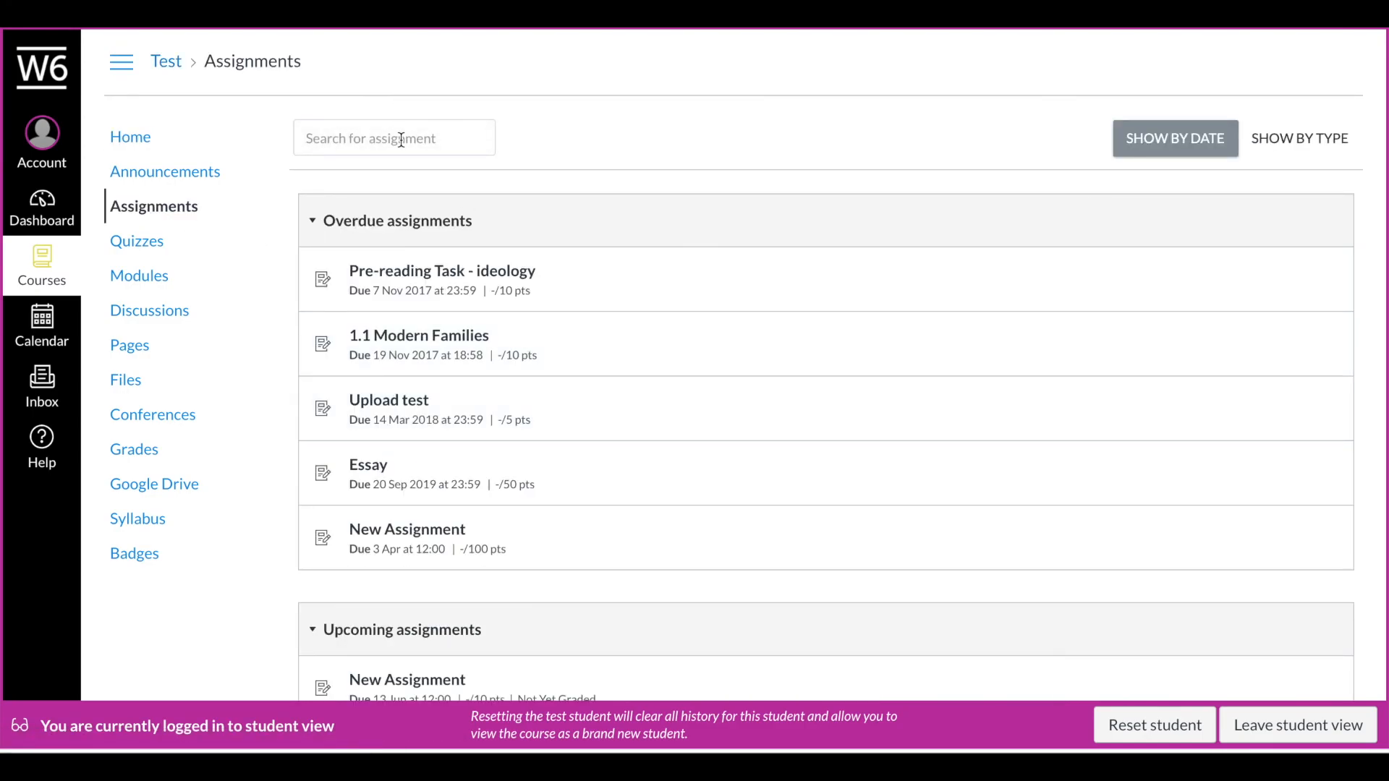
{"action": "scroll", "coordinate": [540, 290], "scroll_direction": "down", "scroll_amount": 1}
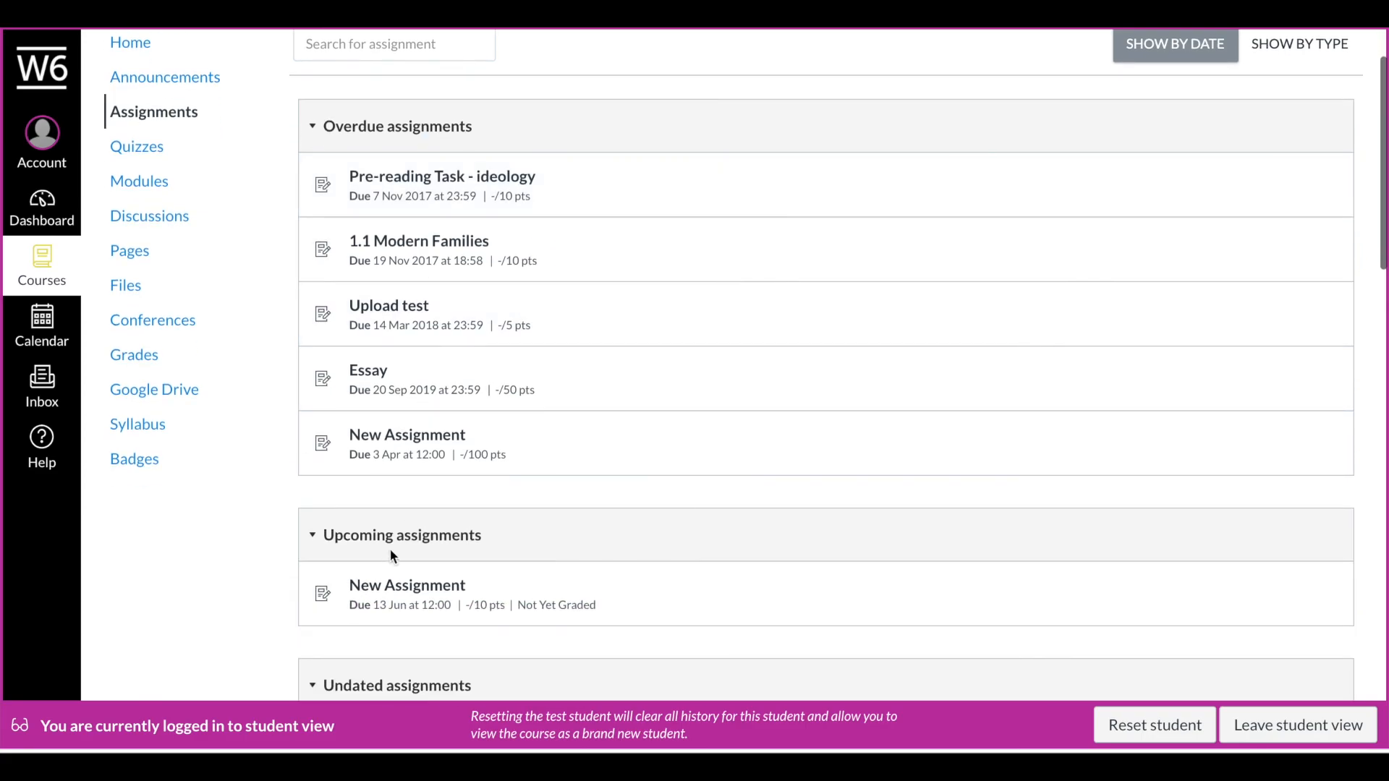
{"action": "scroll", "coordinate": [427, 600], "scroll_direction": "down", "scroll_amount": 1}
{"action": "scroll", "coordinate": [362, 136], "scroll_direction": "up", "scroll_amount": 2}
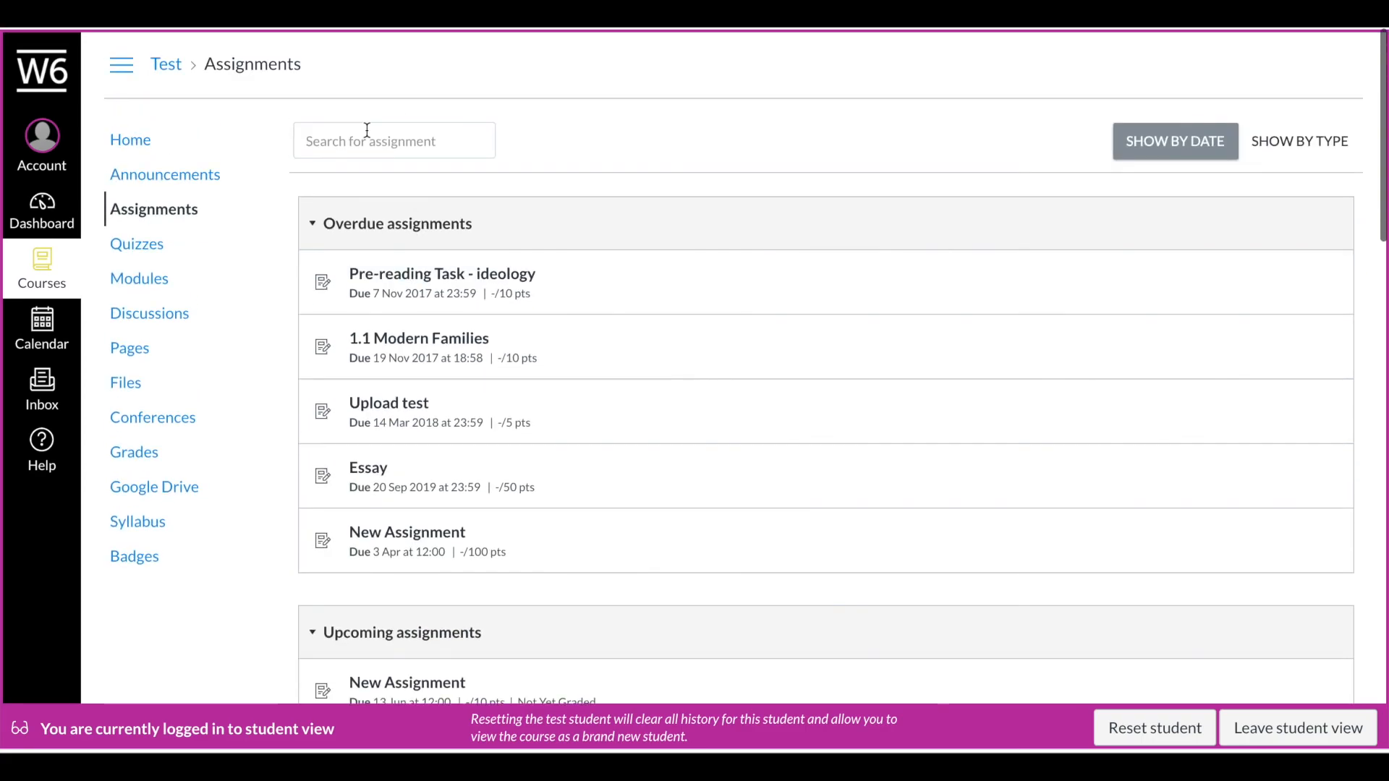
{"action": "scroll", "coordinate": [472, 390], "scroll_direction": "down", "scroll_amount": 1}
{"action": "scroll", "coordinate": [472, 390], "scroll_direction": "down", "scroll_amount": 2}
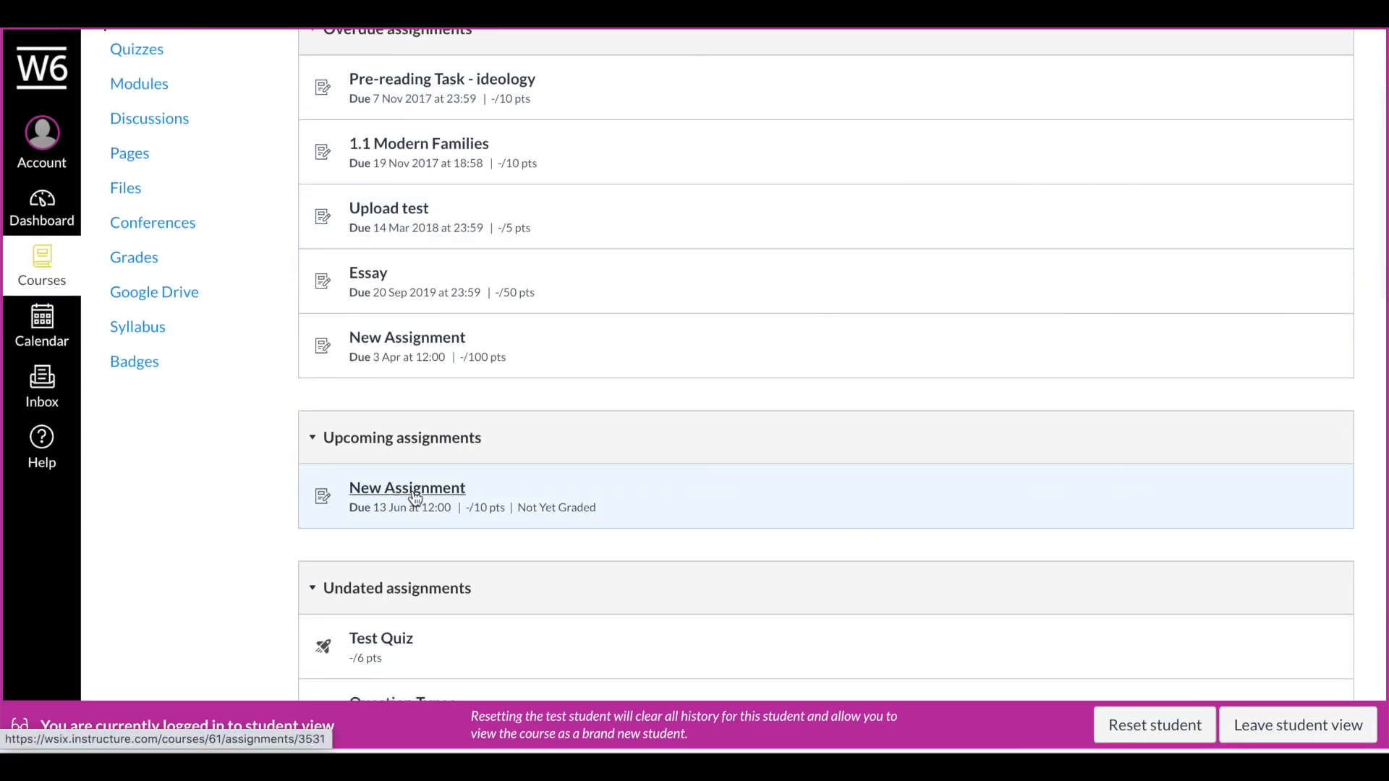
{"action": "left_click", "coordinate": [414, 498]}
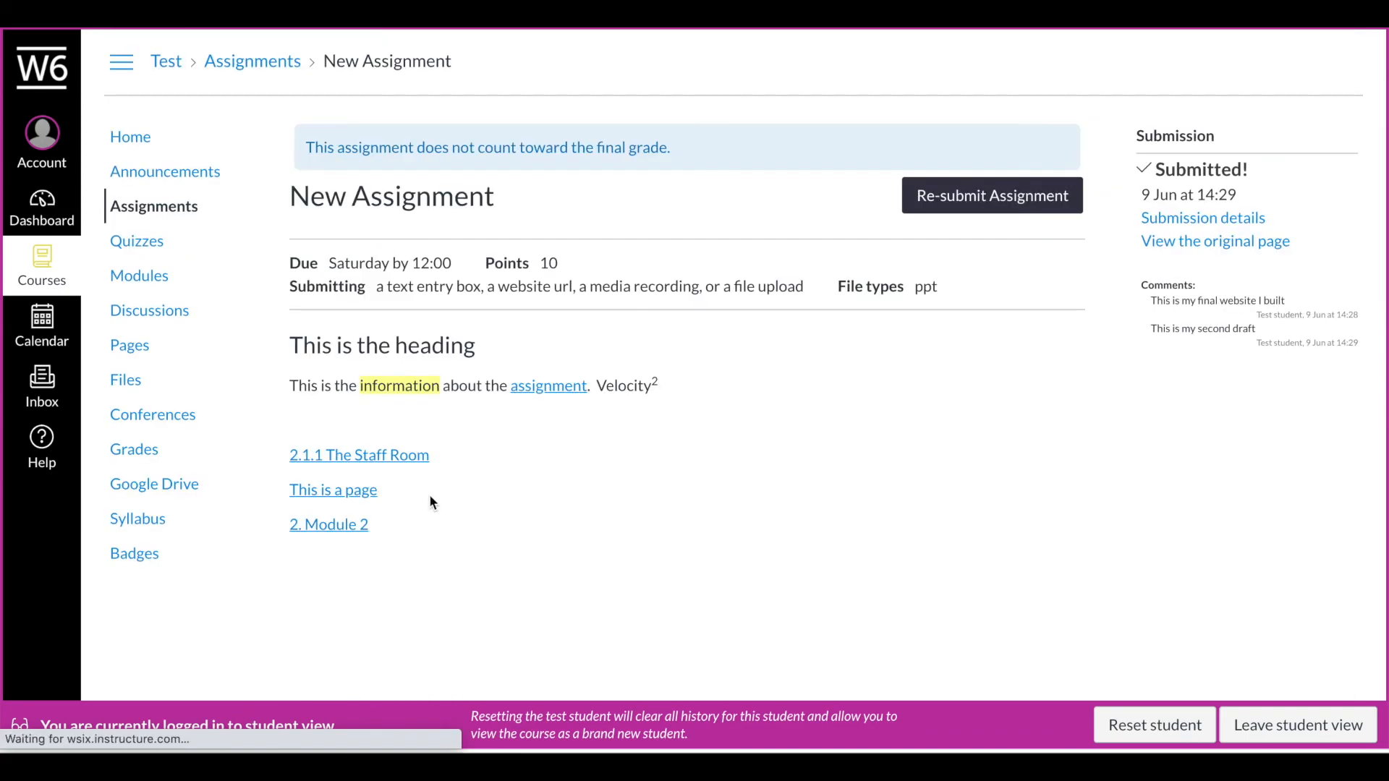
Start a resubmission to examine the file upload, text entry, website URL and media options, and cancel it without submitting.
{"action": "left_click", "coordinate": [1042, 215]}
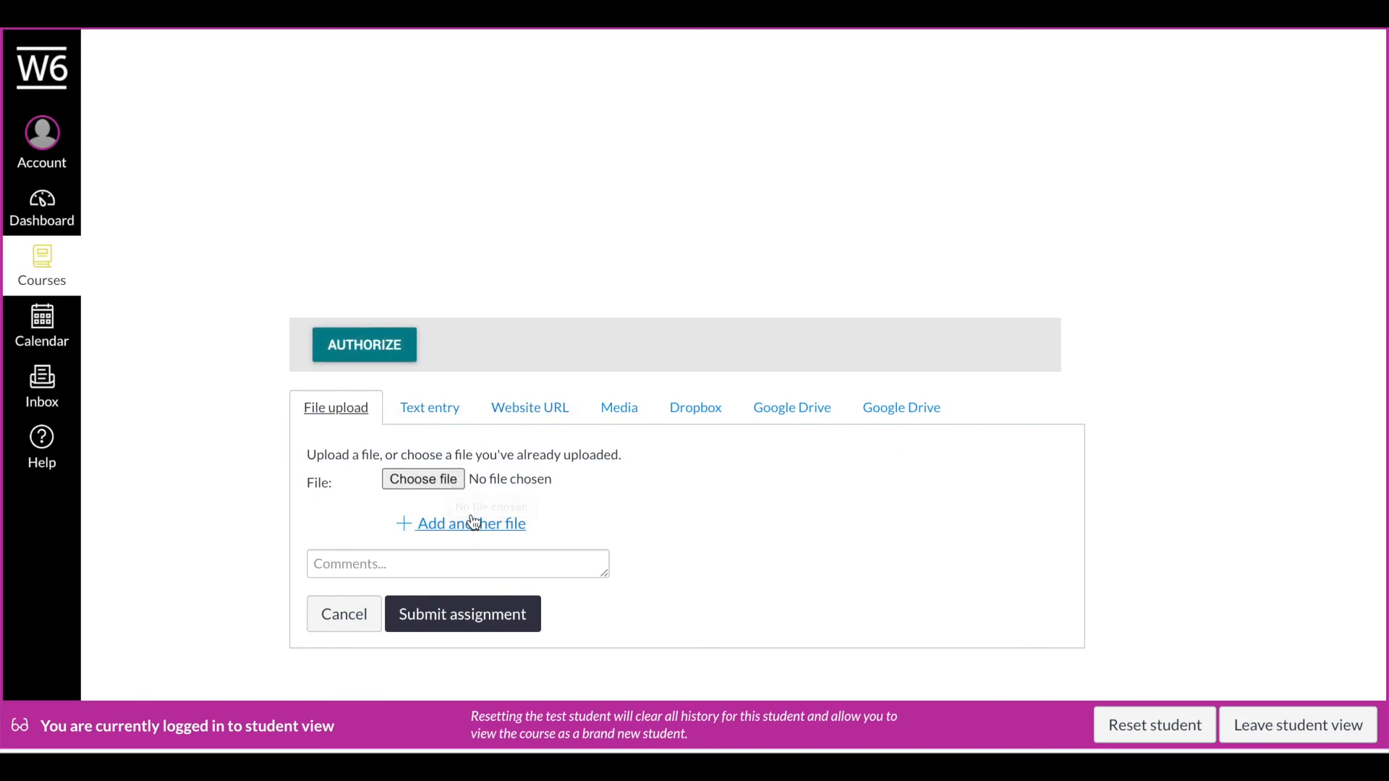
{"action": "left_click", "coordinate": [432, 416]}
{"action": "scroll", "coordinate": [933, 437], "scroll_direction": "down", "scroll_amount": 4}
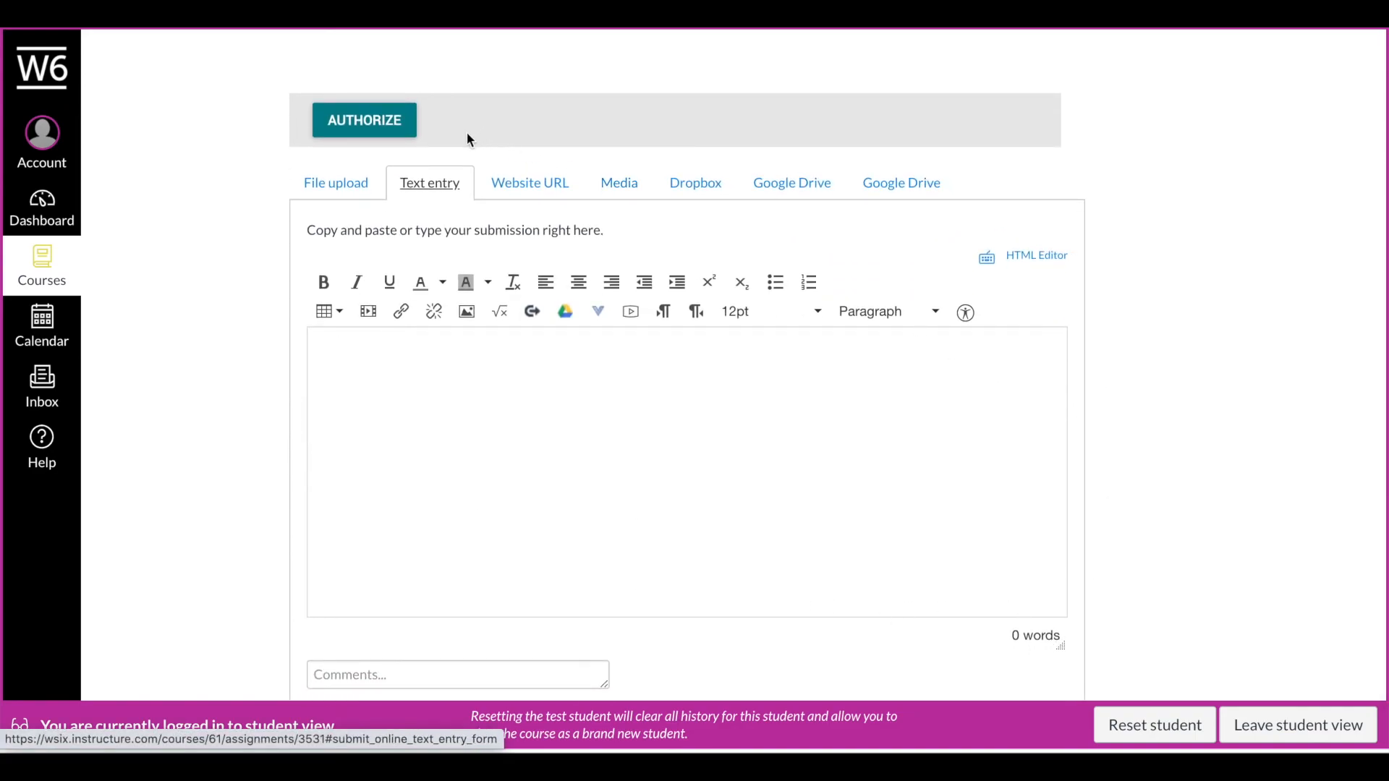
{"action": "left_click", "coordinate": [554, 194]}
{"action": "left_click", "coordinate": [626, 443]}
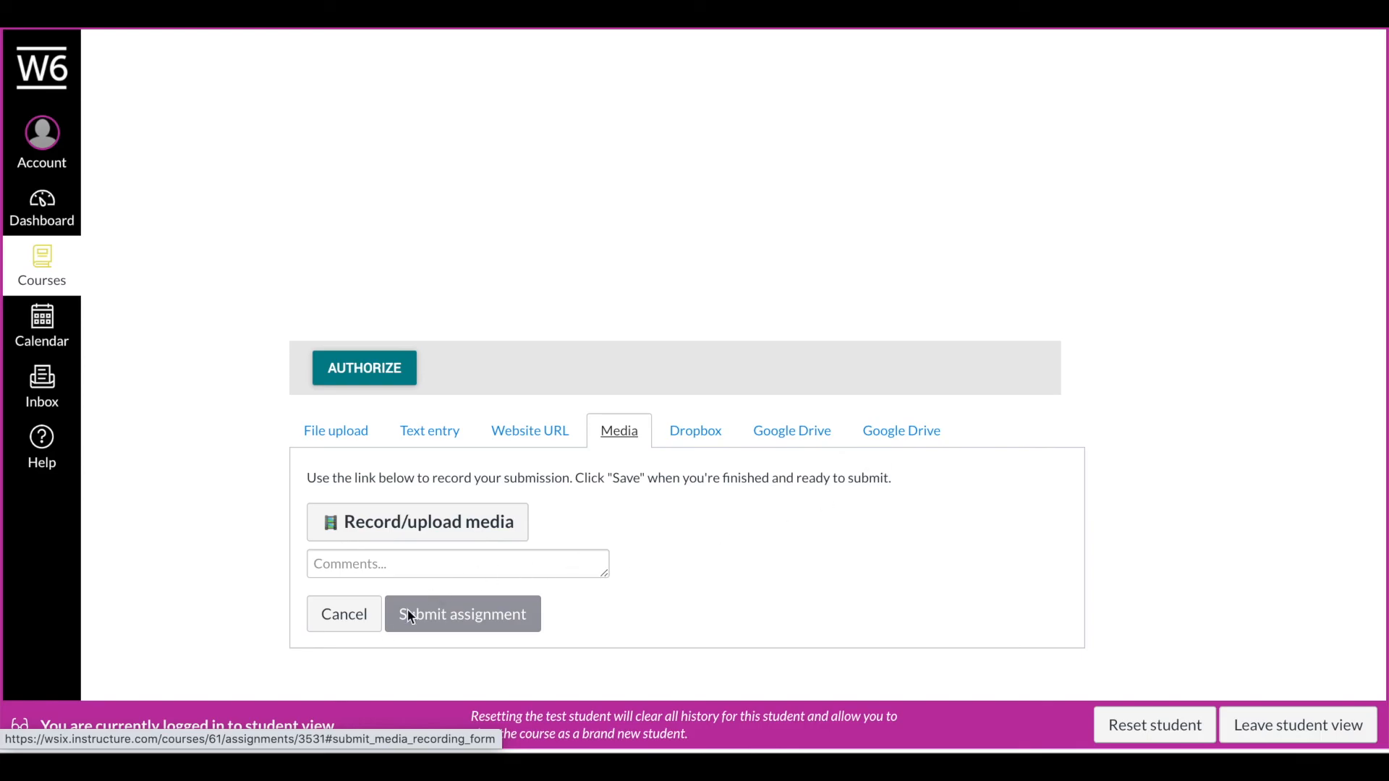
{"action": "left_click", "coordinate": [344, 614]}
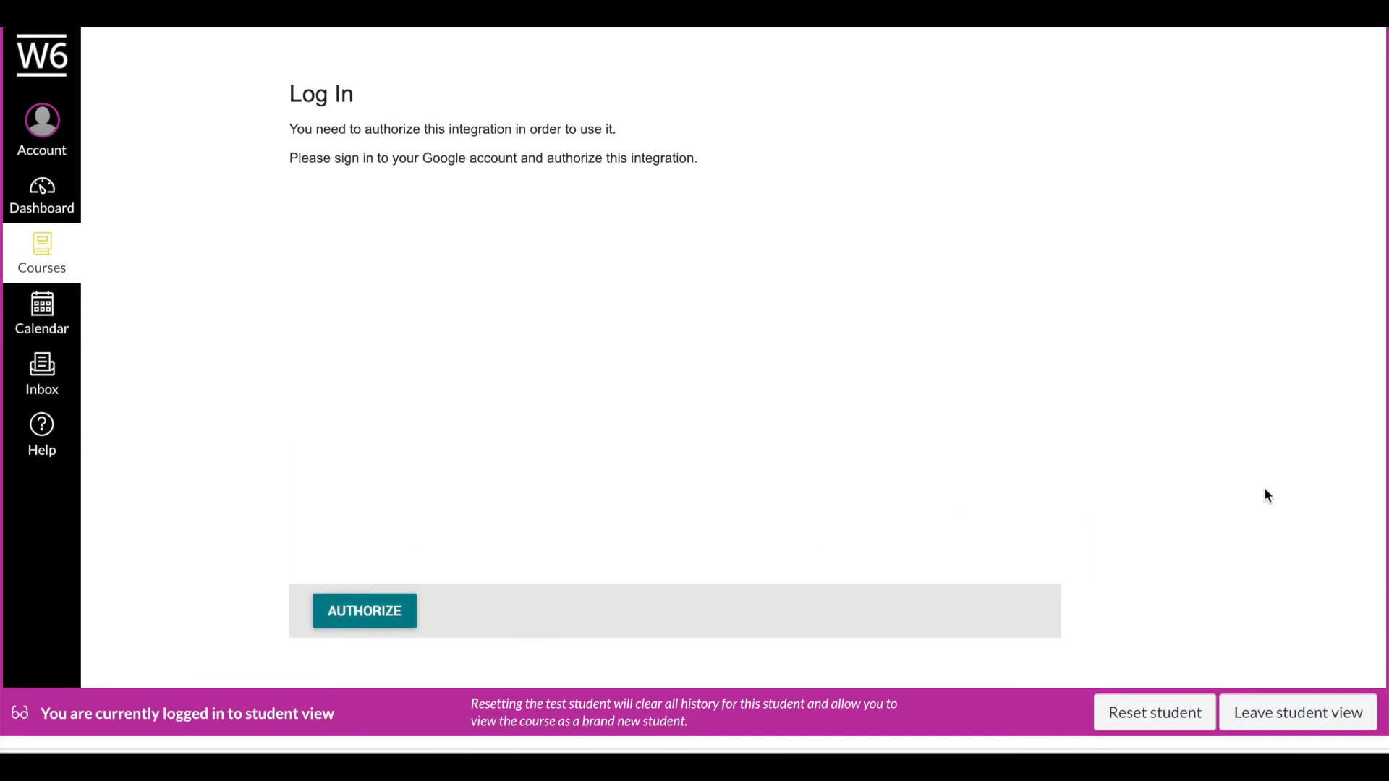
{"action": "scroll", "coordinate": [1229, 499], "scroll_direction": "up", "scroll_amount": 3}
{"action": "scroll", "coordinate": [1185, 507], "scroll_direction": "up", "scroll_amount": 10}
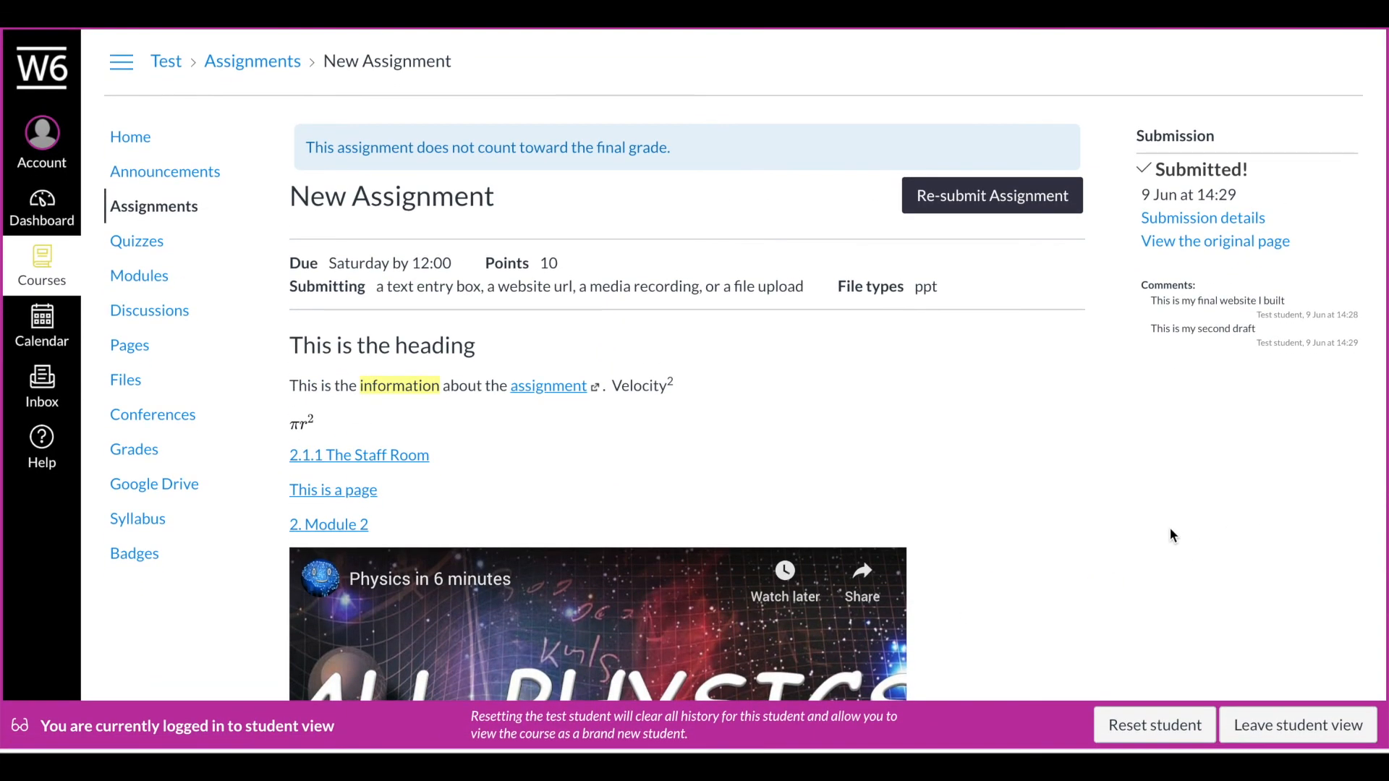